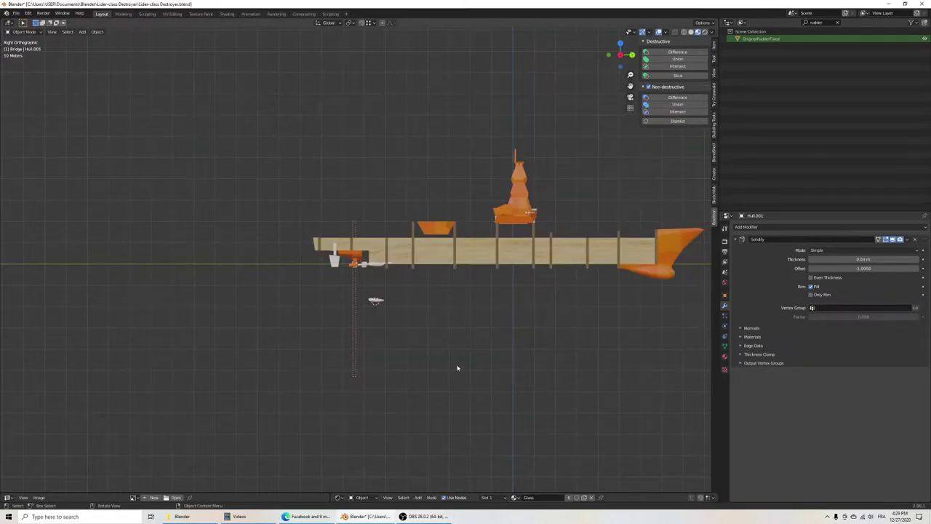
{"action": "scroll", "coordinate": [441, 333], "scroll_direction": "up", "scroll_amount": 4}
{"action": "scroll", "coordinate": [509, 350], "scroll_direction": "up", "scroll_amount": 3}
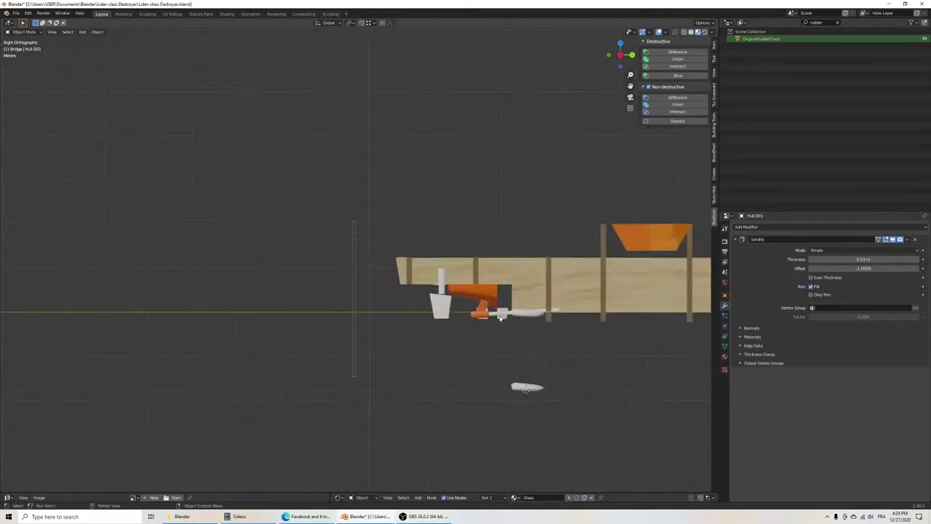
Step: Zoom into the rudder area, orbit around the ship and select the rudder post cylinder
{"action": "middle_click_drag", "start_coordinate": [509, 349], "coordinate": [544, 332], "text": "shift"}
{"action": "scroll", "coordinate": [544, 331], "scroll_direction": "up", "scroll_amount": 5}
{"action": "scroll", "coordinate": [544, 332], "scroll_direction": "up", "scroll_amount": 2}
{"action": "middle_click_drag", "start_coordinate": [518, 232], "coordinate": [295, 231], "text": "shift"}
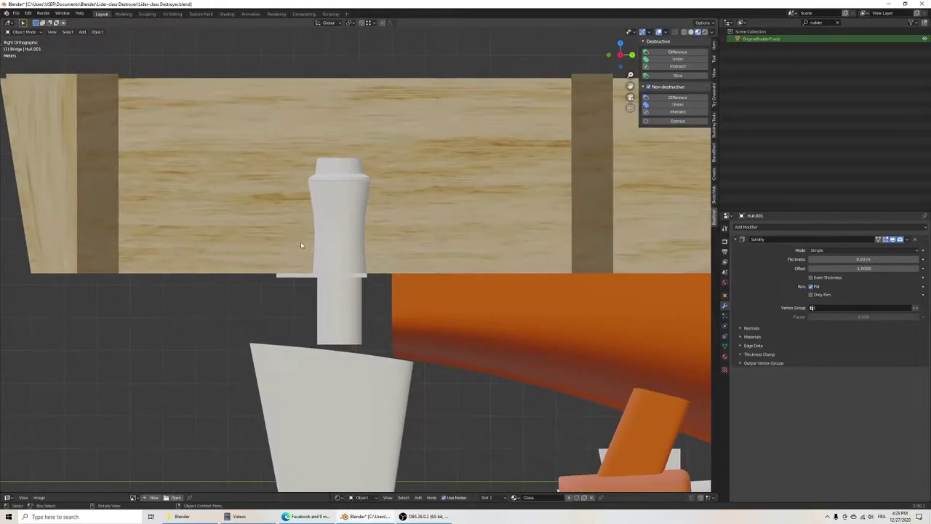
{"action": "left_click", "coordinate": [348, 172]}
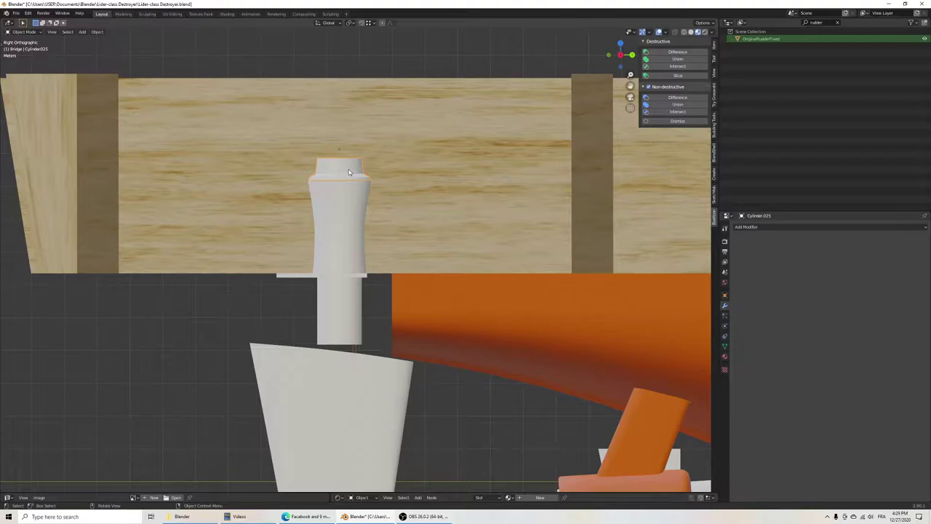
{"action": "scroll", "coordinate": [357, 291], "scroll_direction": "down", "scroll_amount": 5}
{"action": "left_click", "coordinate": [359, 315]}
{"action": "mouse_move", "coordinate": [360, 316]}
{"action": "middle_mouse_down"}
{"action": "mouse_move", "coordinate": [440, 280]}
{"action": "mouse_move", "coordinate": [416, 334]}
{"action": "mouse_move", "coordinate": [361, 328]}
{"action": "mouse_move", "coordinate": [339, 292]}
{"action": "mouse_move", "coordinate": [367, 274]}
{"action": "mouse_move", "coordinate": [359, 302]}
{"action": "mouse_move", "coordinate": [361, 234]}
{"action": "mouse_move", "coordinate": [360, 261]}
{"action": "mouse_move", "coordinate": [385, 228]}
{"action": "mouse_move", "coordinate": [381, 259]}
{"action": "mouse_move", "coordinate": [400, 278]}
{"action": "mouse_move", "coordinate": [362, 282]}
{"action": "mouse_move", "coordinate": [439, 269]}
{"action": "mouse_move", "coordinate": [342, 267]}
{"action": "middle_mouse_up"}
{"action": "scroll", "coordinate": [361, 328], "scroll_direction": "up", "scroll_amount": 3}
{"action": "left_click", "coordinate": [340, 292]}
{"action": "left_click", "coordinate": [362, 234]}
Step: Check the ship from oblique angles, then return to Right Orthographic view and bring up Add
{"action": "key", "text": "KP_3"}
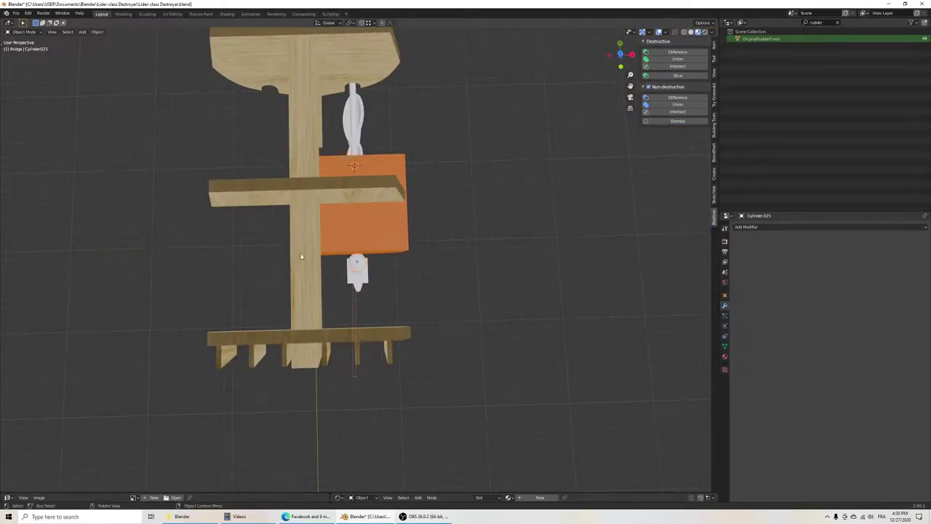
{"action": "mouse_move", "coordinate": [317, 263]}
{"action": "middle_mouse_down"}
{"action": "mouse_move", "coordinate": [352, 279]}
{"action": "mouse_move", "coordinate": [458, 247]}
{"action": "middle_mouse_up"}
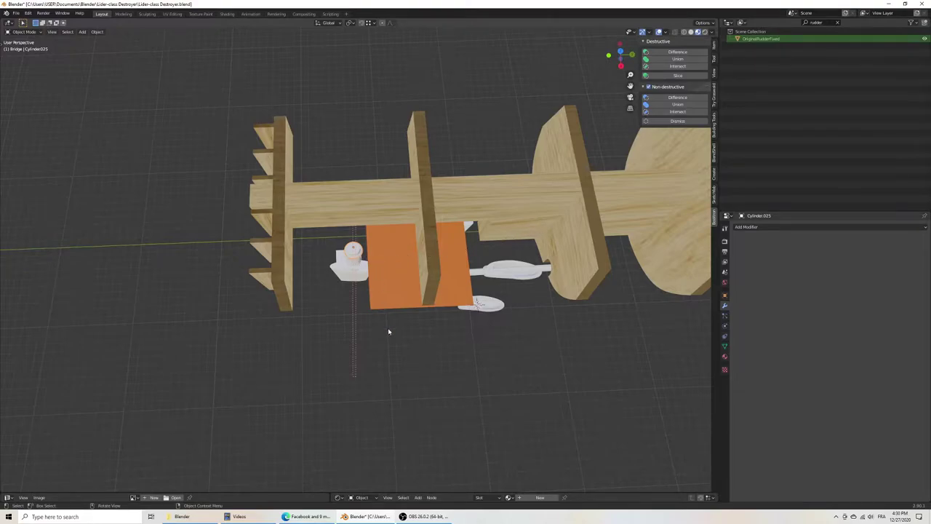
{"action": "mouse_move", "coordinate": [388, 327]}
{"action": "middle_mouse_down"}
{"action": "mouse_move", "coordinate": [426, 316]}
{"action": "mouse_move", "coordinate": [389, 322]}
{"action": "mouse_move", "coordinate": [391, 331]}
{"action": "middle_mouse_up"}
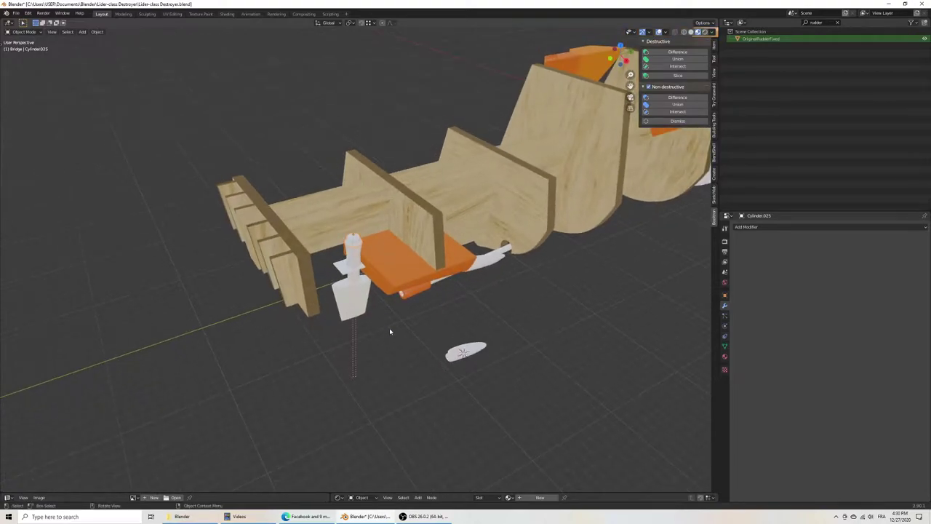
{"action": "key", "text": "KP_3"}
{"action": "key", "text": "shift+a"}
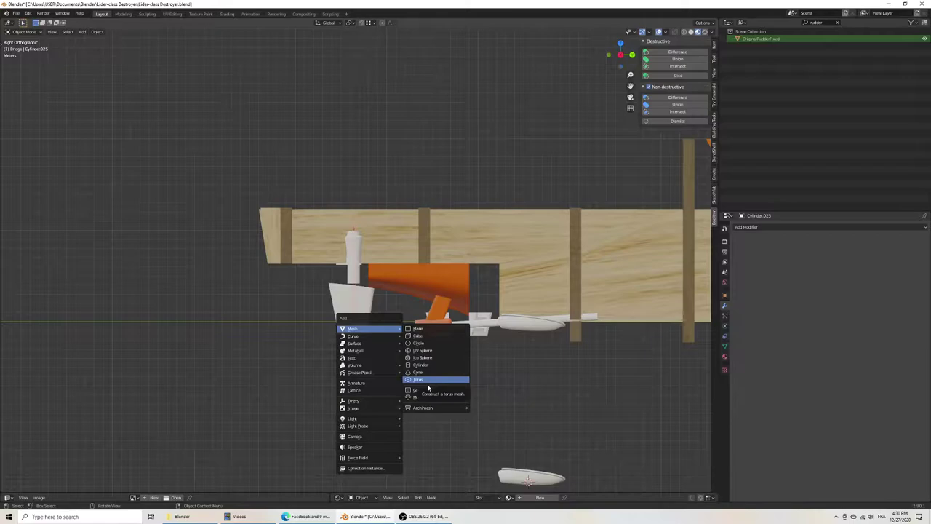
Step: Add a cube, place it over the rudder post top, and switch to wireframe shading
{"action": "left_click", "coordinate": [418, 336]}
{"action": "scroll", "coordinate": [438, 348], "scroll_direction": "down", "scroll_amount": 2}
{"action": "scroll", "coordinate": [437, 348], "scroll_direction": "down", "scroll_amount": 2}
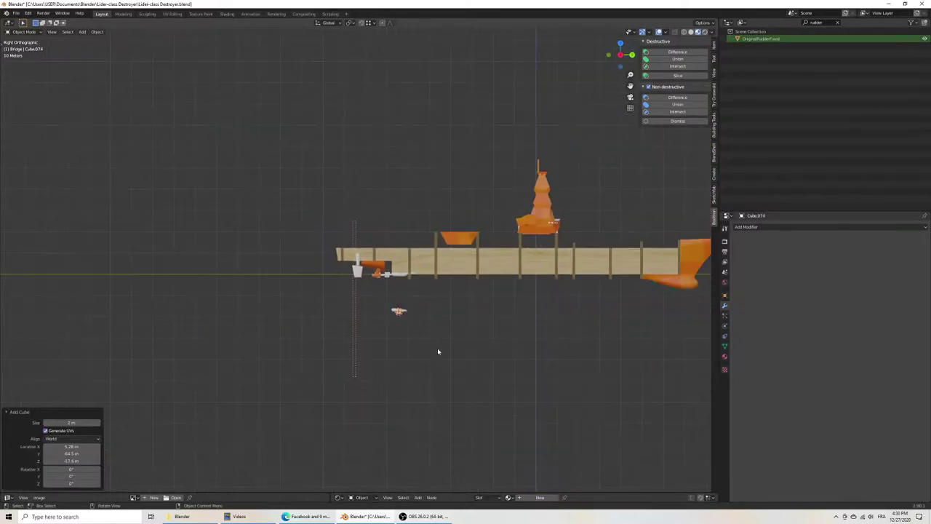
{"action": "key", "text": "g"}
{"action": "left_click", "coordinate": [371, 296]}
{"action": "scroll", "coordinate": [371, 296], "scroll_direction": "up", "scroll_amount": 5}
{"action": "scroll", "coordinate": [370, 296], "scroll_direction": "up", "scroll_amount": 3}
{"action": "key", "text": "z"}
{"action": "left_click", "coordinate": [349, 291]}
{"action": "scroll", "coordinate": [430, 342], "scroll_direction": "up", "scroll_amount": 2}
{"action": "scroll", "coordinate": [514, 367], "scroll_direction": "up", "scroll_amount": 3}
{"action": "key", "text": "g"}
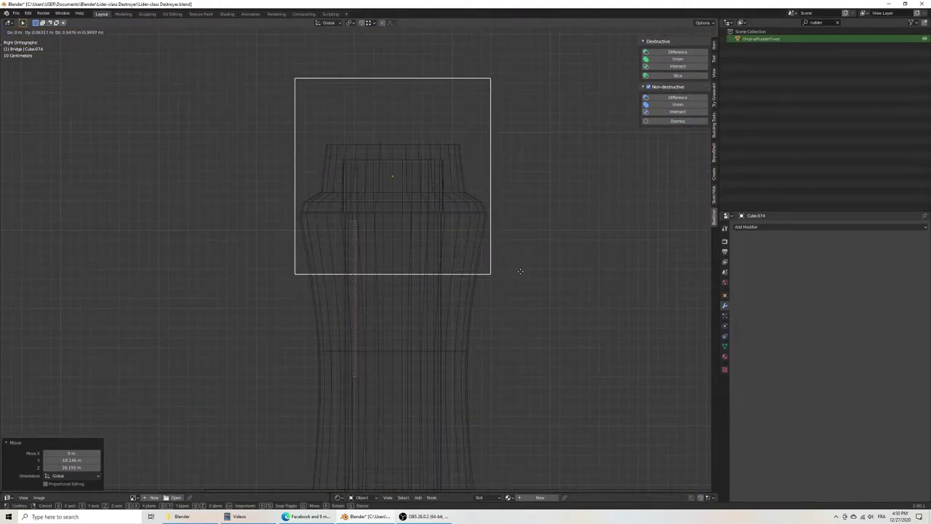
{"action": "left_click", "coordinate": [521, 271]}
Step: Shrink the cube in Edit Mode and snap it onto the post top
{"action": "key", "text": "Tab"}
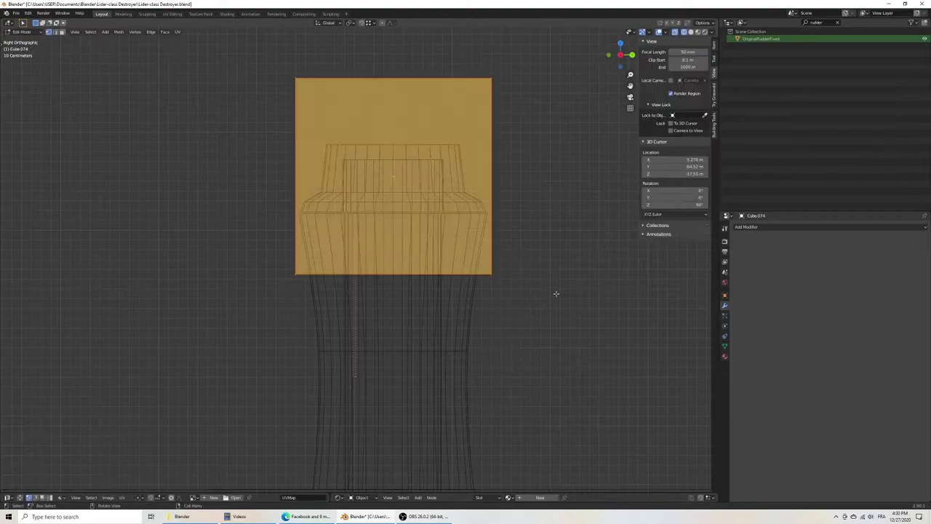
{"action": "key", "text": "s"}
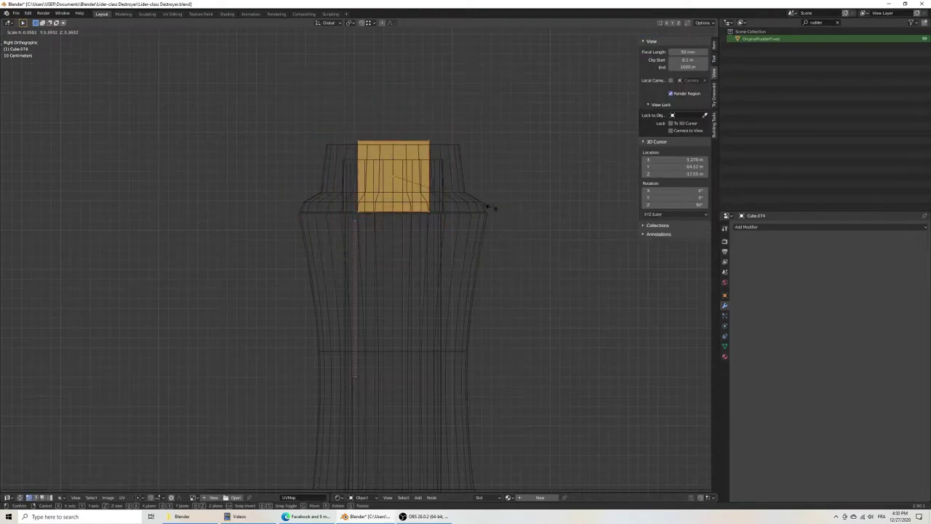
{"action": "left_click", "coordinate": [454, 155]}
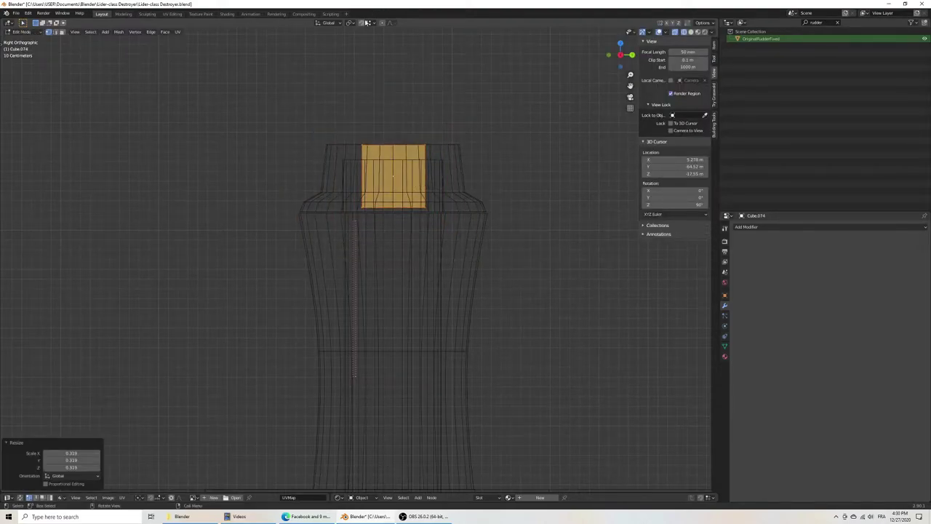
{"action": "left_click", "coordinate": [362, 22]}
{"action": "key", "text": "g"}
{"action": "left_click", "coordinate": [409, 144]}
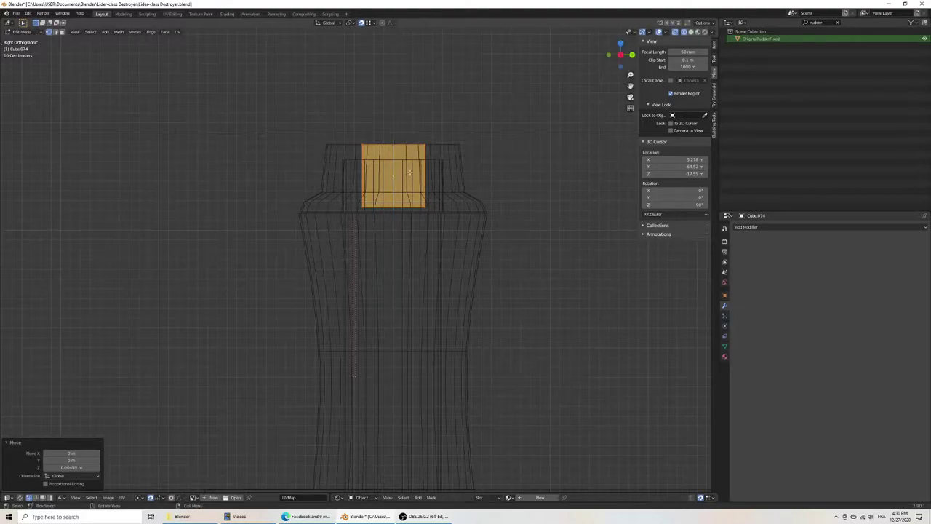
{"action": "key", "text": "g"}
{"action": "key", "text": "z"}
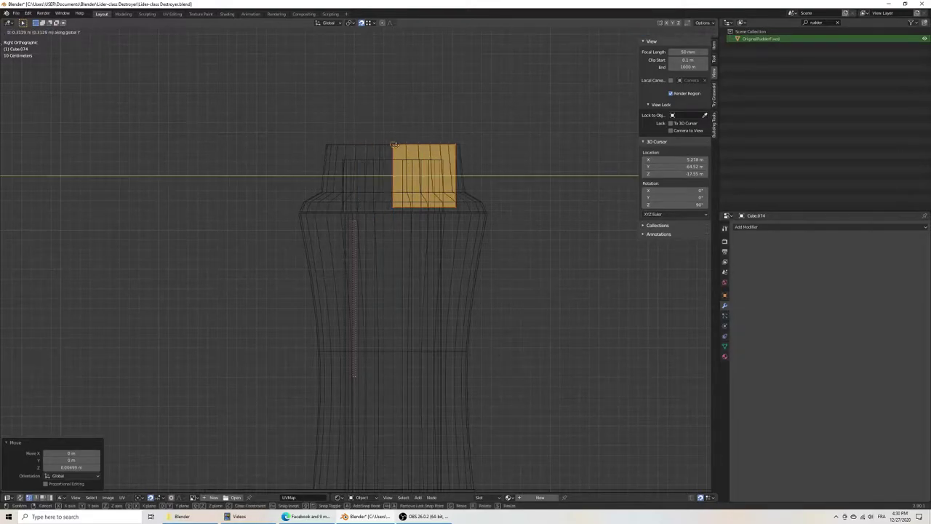
{"action": "right_click", "coordinate": [395, 145]}
{"action": "scroll", "coordinate": [396, 151], "scroll_direction": "up", "scroll_amount": 4}
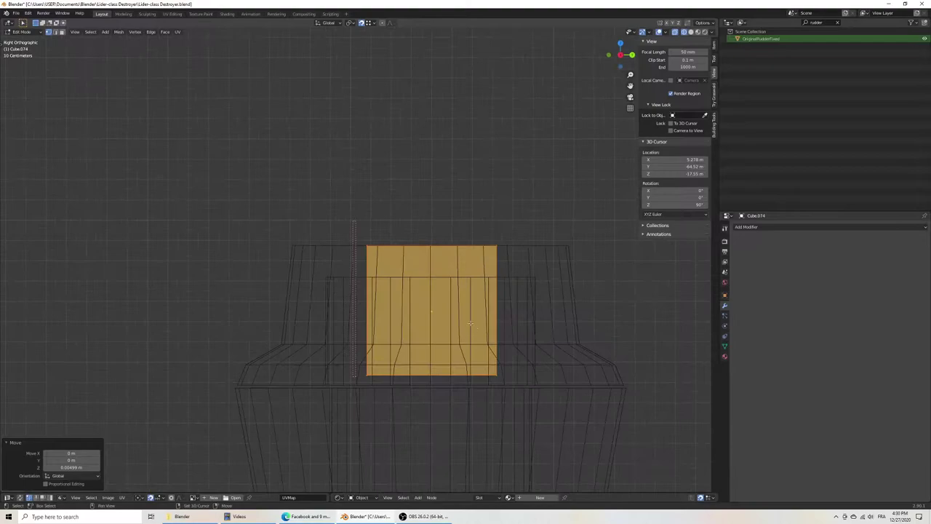
{"action": "scroll", "coordinate": [371, 151], "scroll_direction": "up", "scroll_amount": 3}
Step: Add a centred edge loop through the cube and nudge the mesh along Y
{"action": "key", "text": "ctrl+r"}
{"action": "left_click", "coordinate": [370, 151]}
{"action": "right_click", "coordinate": [361, 186]}
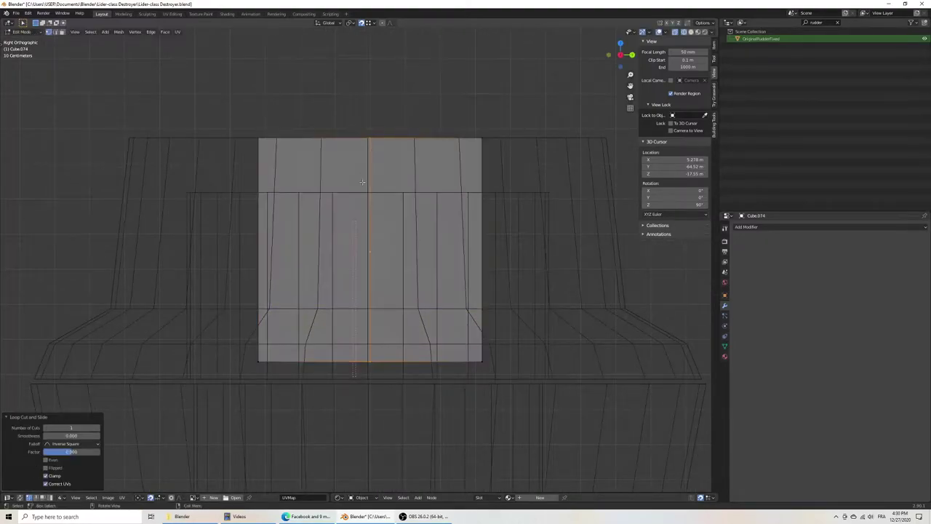
{"action": "key", "text": "a"}
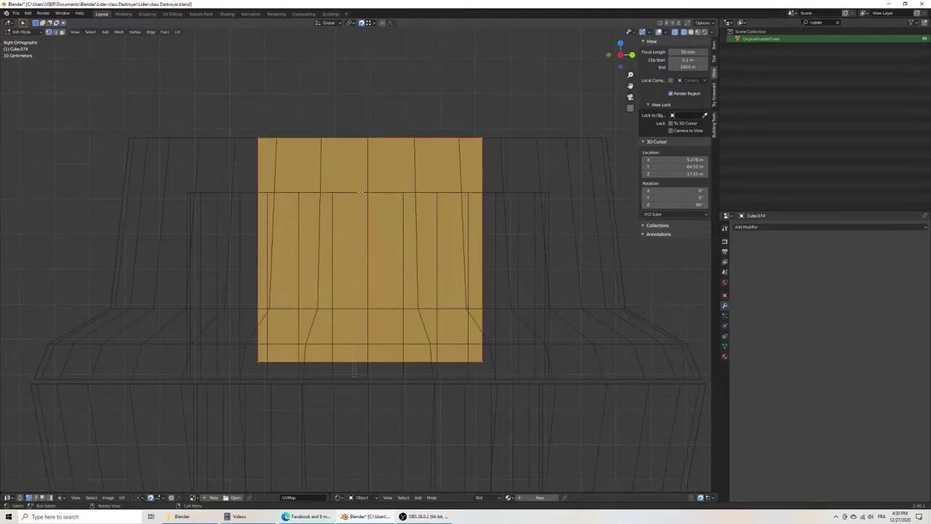
{"action": "key", "text": "g"}
{"action": "key", "text": "y"}
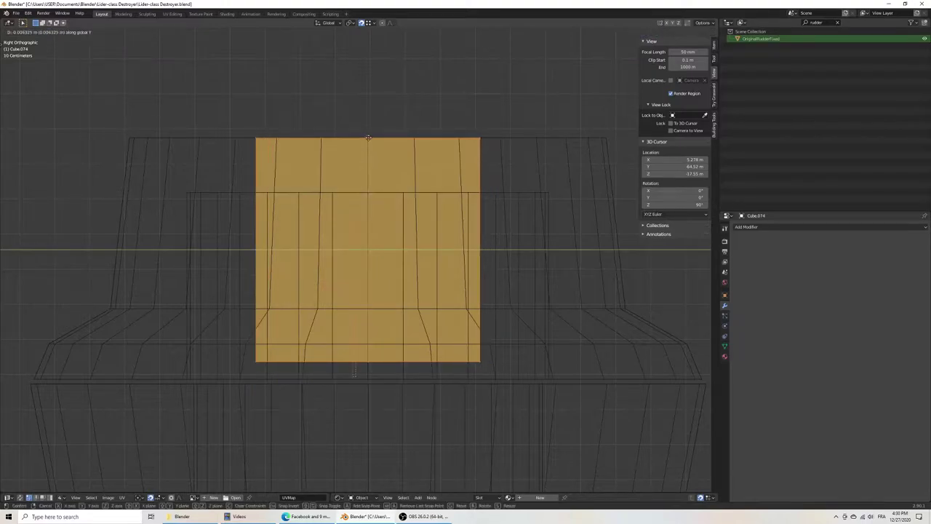
{"action": "left_click", "coordinate": [364, 191]}
{"action": "scroll", "coordinate": [357, 197], "scroll_direction": "down", "scroll_amount": 6}
Step: Save the file and return to Object Mode in a perspective view
{"action": "key", "text": "ctrl+s"}
{"action": "scroll", "coordinate": [357, 197], "scroll_direction": "up", "scroll_amount": 5}
{"action": "scroll", "coordinate": [357, 197], "scroll_direction": "down", "scroll_amount": 5}
{"action": "mouse_move", "coordinate": [357, 197]}
{"action": "middle_mouse_down"}
{"action": "mouse_move", "coordinate": [429, 295]}
{"action": "mouse_move", "coordinate": [422, 315]}
{"action": "middle_mouse_up"}
{"action": "key", "text": "Tab"}
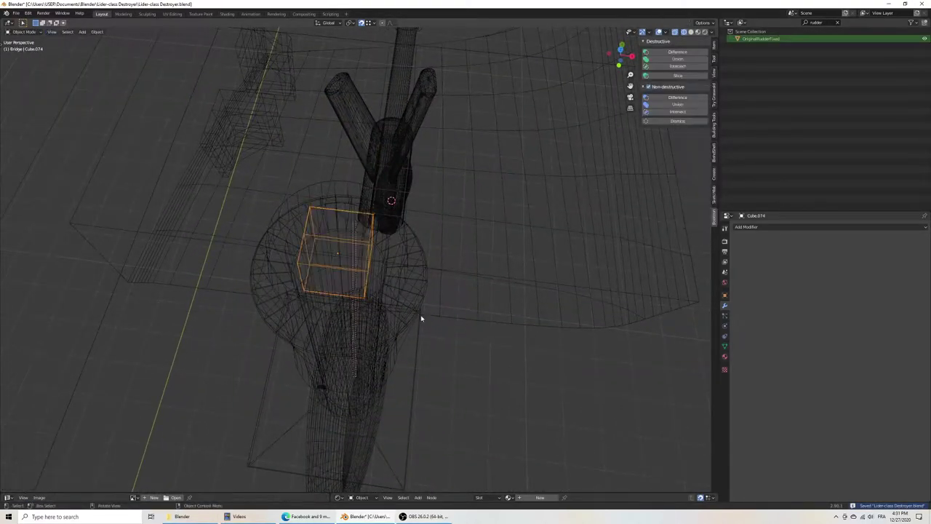
Step: Switch back to Solid shading and shift the cube along X
{"action": "key", "text": "z"}
{"action": "left_click", "coordinate": [463, 313]}
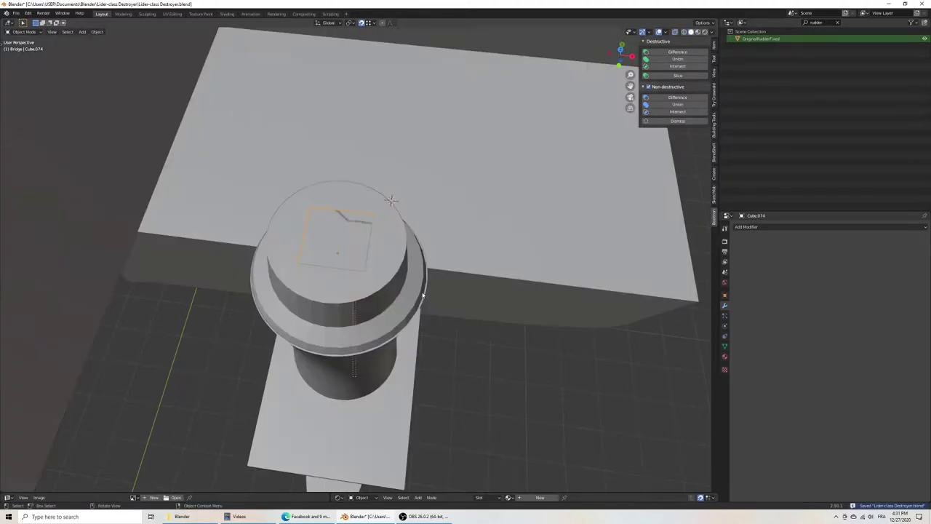
{"action": "key", "text": "g"}
{"action": "key", "text": "x"}
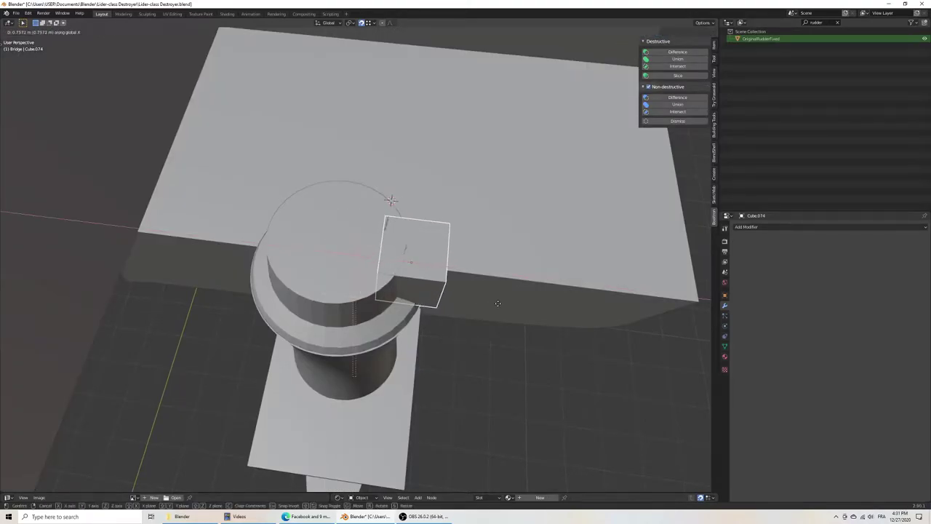
{"action": "left_click", "coordinate": [503, 303]}
{"action": "mouse_move", "coordinate": [447, 366]}
{"action": "middle_mouse_down"}
{"action": "mouse_move", "coordinate": [459, 375]}
{"action": "mouse_move", "coordinate": [275, 250]}
{"action": "middle_mouse_up"}
Step: Extrude the cube's side face along X to form an arm
{"action": "key", "text": "Tab"}
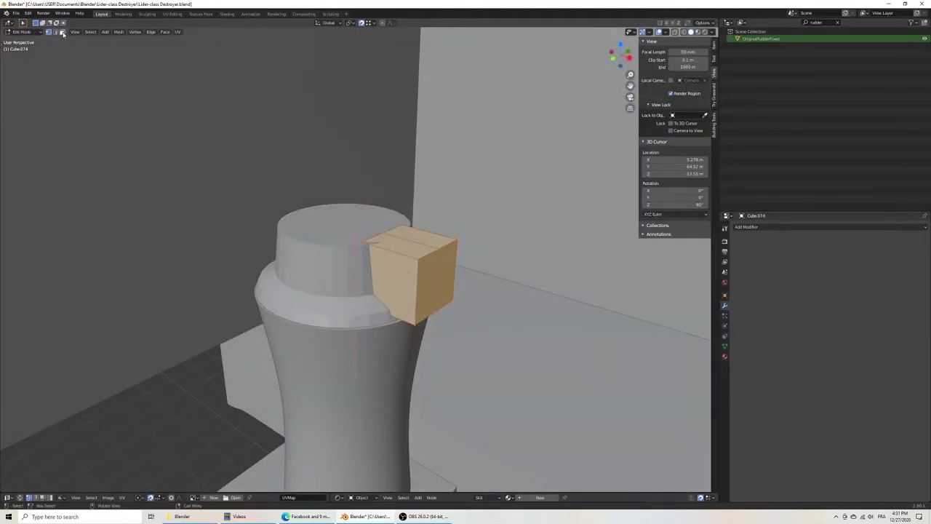
{"action": "left_click", "coordinate": [63, 35]}
{"action": "mouse_move", "coordinate": [364, 291]}
{"action": "middle_mouse_down"}
{"action": "mouse_move", "coordinate": [507, 364]}
{"action": "mouse_move", "coordinate": [408, 305]}
{"action": "mouse_move", "coordinate": [465, 291]}
{"action": "mouse_move", "coordinate": [450, 354]}
{"action": "mouse_move", "coordinate": [489, 405]}
{"action": "middle_mouse_up"}
{"action": "key", "text": "e"}
{"action": "key", "text": "x"}
{"action": "left_click", "coordinate": [450, 355]}
{"action": "scroll", "coordinate": [450, 354], "scroll_direction": "down", "scroll_amount": 4}
Step: Scale the arm along Y to narrow its width
{"action": "key", "text": "Tab"}
{"action": "key", "text": "s"}
{"action": "key", "text": "y"}
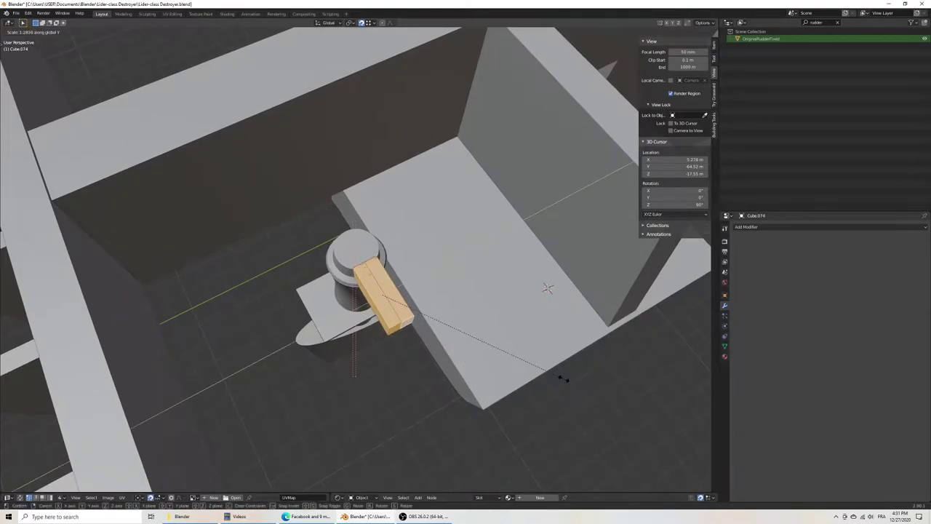
{"action": "left_click", "coordinate": [562, 378]}
{"action": "middle_click_drag", "start_coordinate": [562, 377], "coordinate": [512, 345]}
{"action": "key", "text": "Tab"}
{"action": "scroll", "coordinate": [524, 349], "scroll_direction": "up", "scroll_amount": 4}
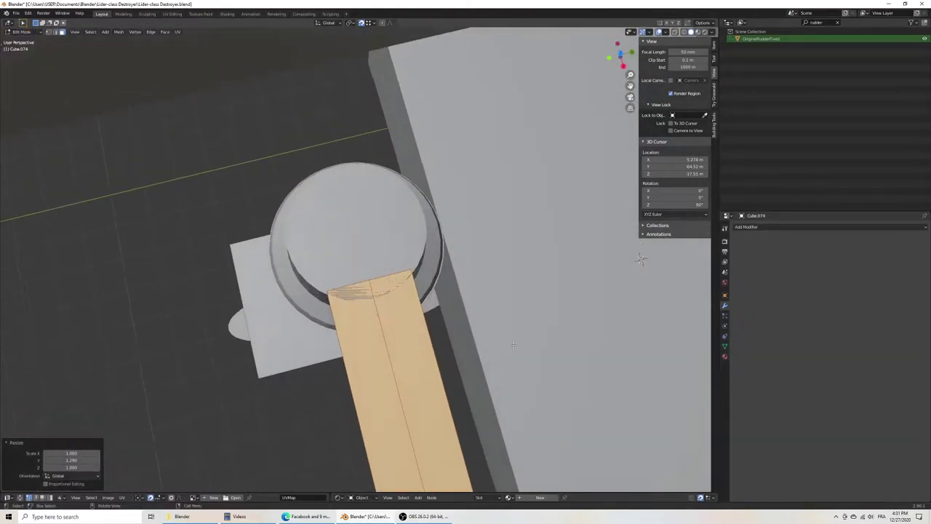
{"action": "key", "text": "s"}
{"action": "key", "text": "y"}
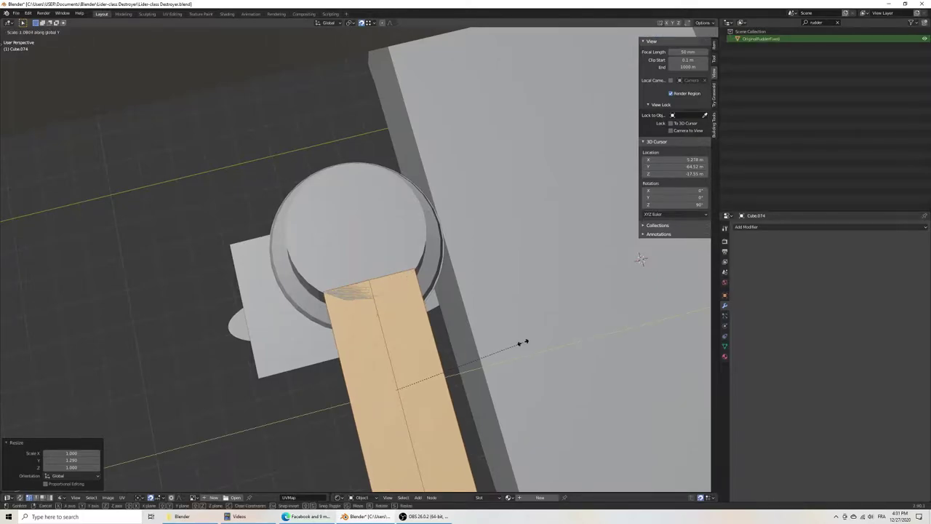
{"action": "left_click", "coordinate": [522, 342]}
{"action": "scroll", "coordinate": [522, 342], "scroll_direction": "down", "scroll_amount": 5}
Step: Move the arm's end face along X to shorten the arm
{"action": "mouse_move", "coordinate": [522, 343]}
{"action": "middle_mouse_down"}
{"action": "mouse_move", "coordinate": [518, 355]}
{"action": "mouse_move", "coordinate": [449, 365]}
{"action": "middle_mouse_up"}
{"action": "left_click", "coordinate": [433, 303]}
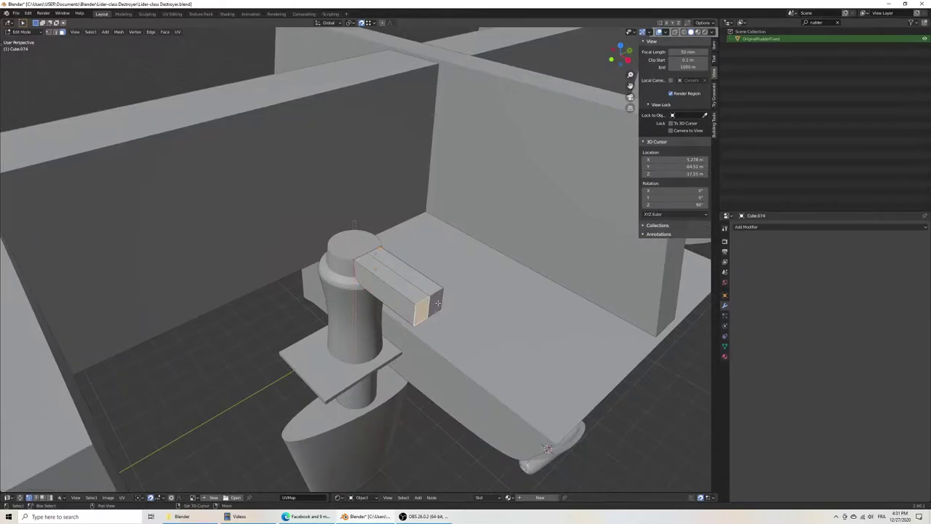
{"action": "key", "text": "g"}
{"action": "key", "text": "x"}
{"action": "left_click", "coordinate": [464, 338]}
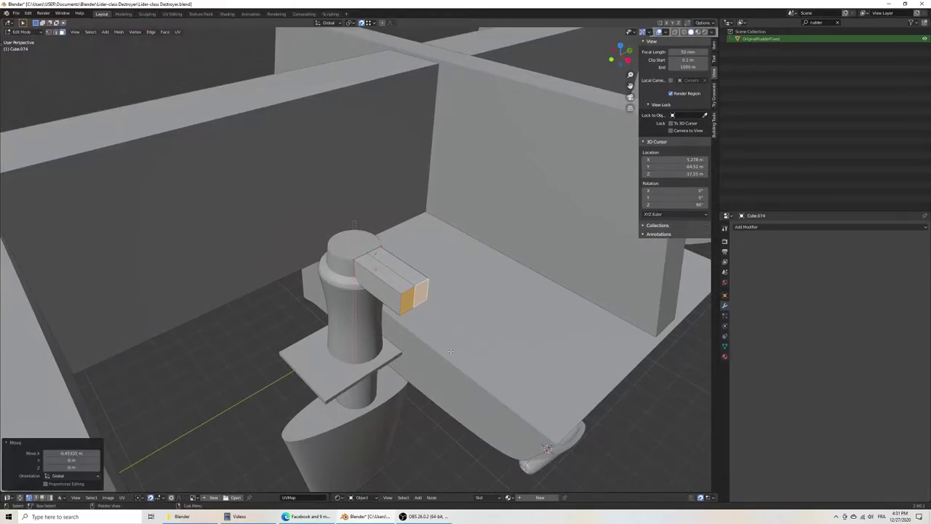
{"action": "middle_click_drag", "start_coordinate": [464, 338], "coordinate": [476, 358]}
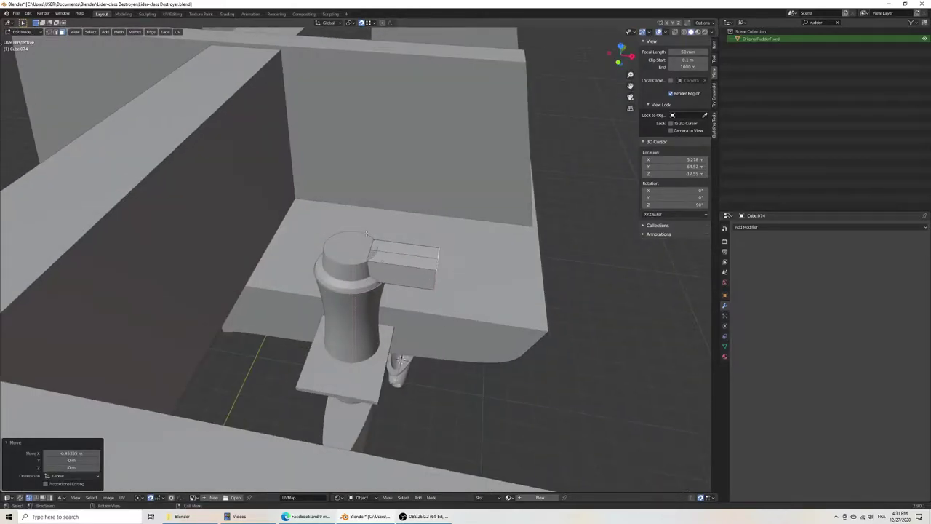
{"action": "middle_click_drag", "start_coordinate": [401, 362], "coordinate": [301, 260]}
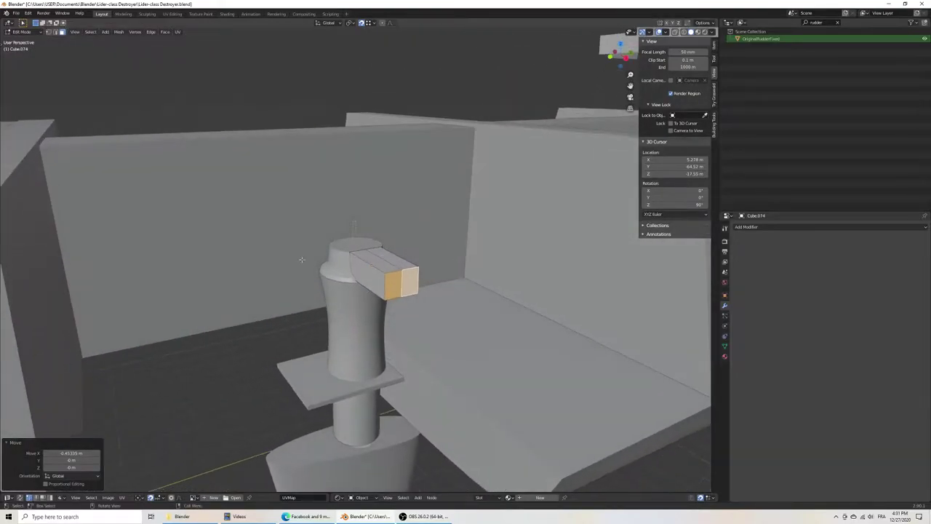
Step: Raise the arm's bottom vertices along Z to thin it, then save
{"action": "left_click", "coordinate": [49, 33]}
{"action": "left_click_drag", "start_coordinate": [380, 292], "coordinate": [456, 365]}
{"action": "key", "text": "g"}
{"action": "key", "text": "z"}
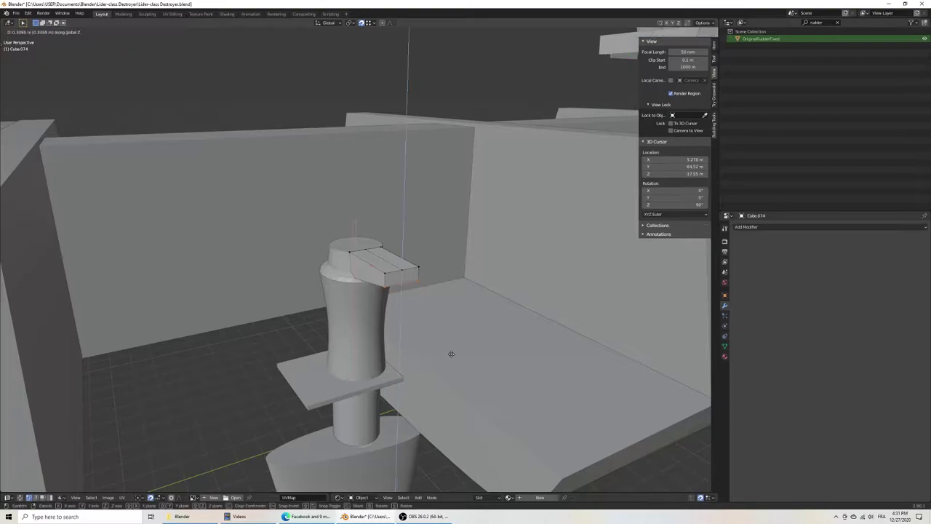
{"action": "left_click", "coordinate": [452, 353]}
{"action": "mouse_move", "coordinate": [452, 353]}
{"action": "middle_mouse_down"}
{"action": "mouse_move", "coordinate": [523, 356]}
{"action": "mouse_move", "coordinate": [489, 343]}
{"action": "mouse_move", "coordinate": [522, 347]}
{"action": "middle_mouse_up"}
{"action": "key", "text": "Tab"}
{"action": "key", "text": "ctrl+s"}
{"action": "key", "text": "shift+a"}
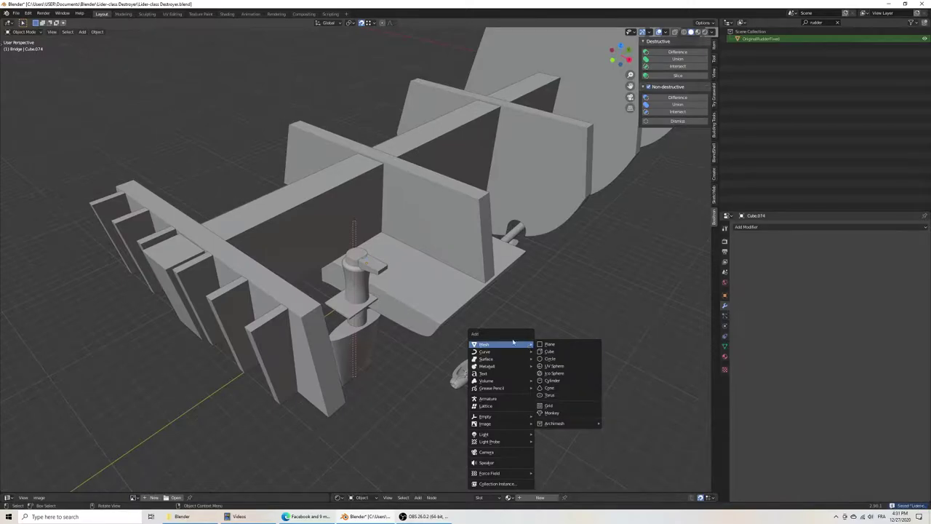
Step: Add a cylinder and drop it beside the rudder post in top view
{"action": "key", "text": "Escape"}
{"action": "key", "text": "shift+a"}
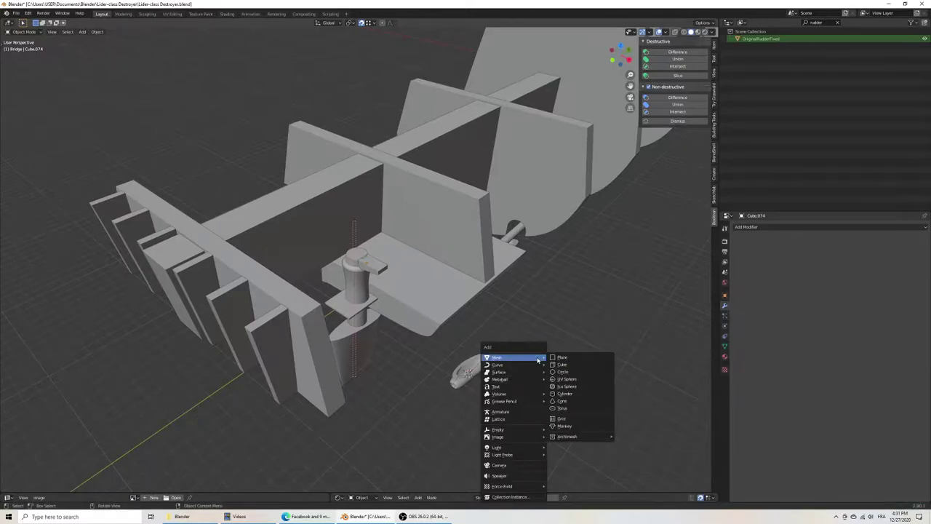
{"action": "left_click", "coordinate": [565, 393]}
{"action": "scroll", "coordinate": [449, 372], "scroll_direction": "down", "scroll_amount": 5}
{"action": "scroll", "coordinate": [450, 368], "scroll_direction": "up", "scroll_amount": 5}
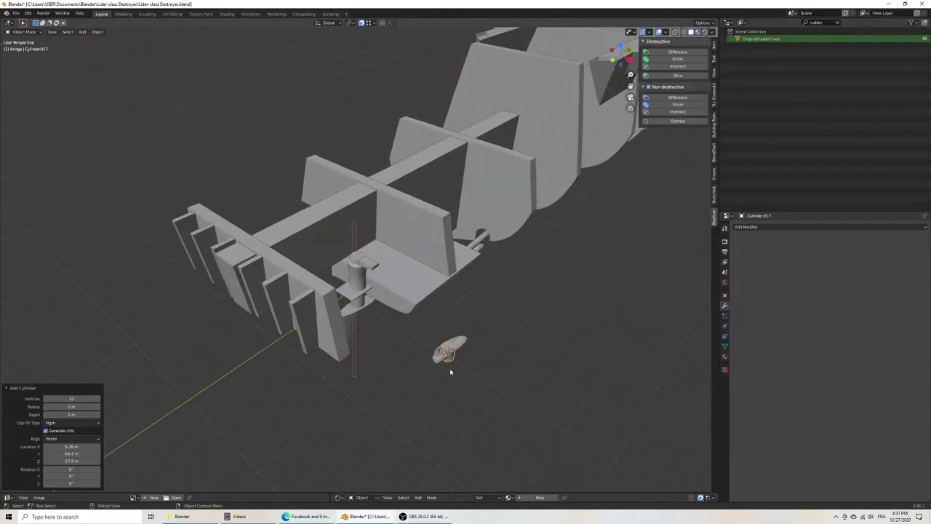
{"action": "key", "text": "KP_7"}
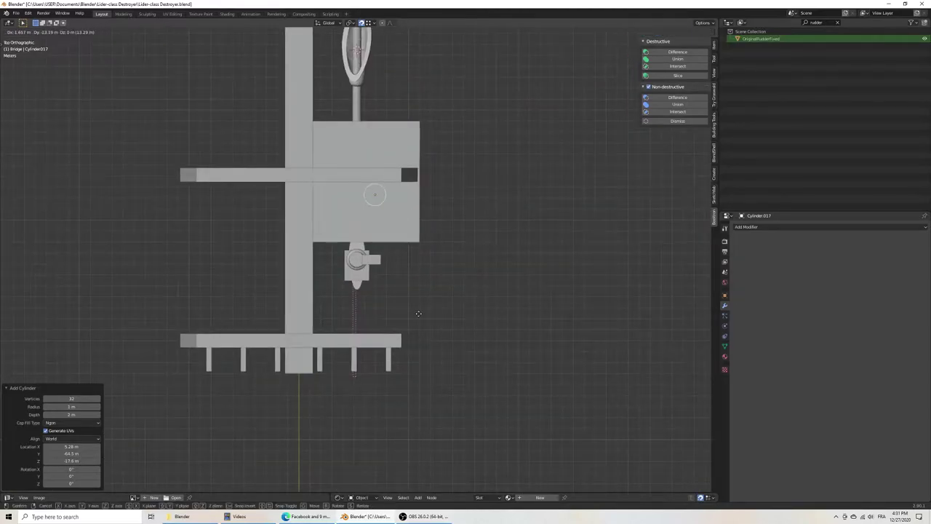
{"action": "key", "text": "g"}
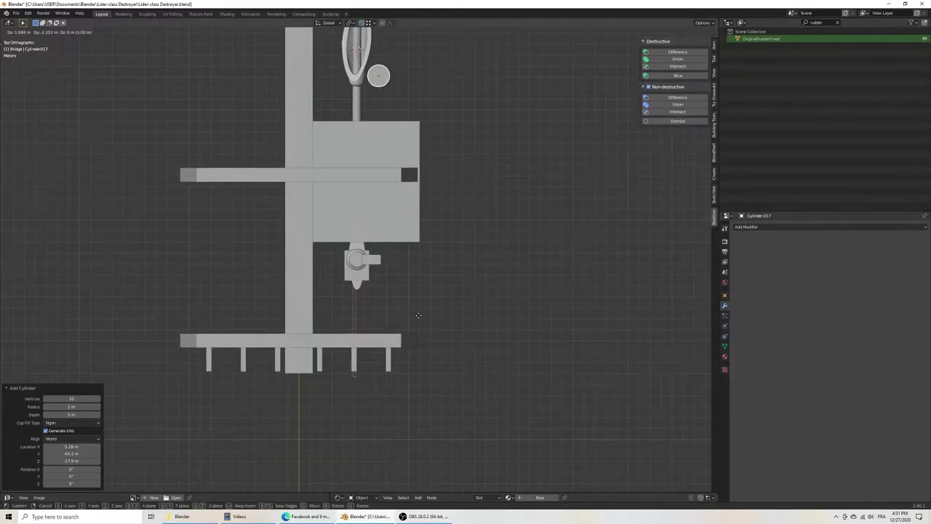
{"action": "left_click", "coordinate": [399, 233]}
{"action": "scroll", "coordinate": [429, 242], "scroll_direction": "up", "scroll_amount": 8}
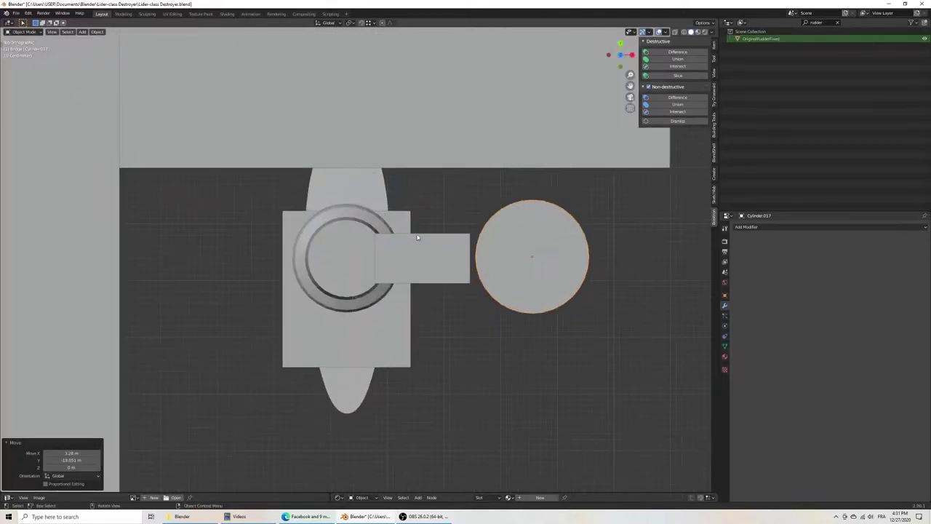
Step: Raise the cylinder along Z to the top beam and view it top-down in wireframe
{"action": "middle_click_drag", "start_coordinate": [585, 369], "coordinate": [481, 306]}
{"action": "key", "text": "g"}
{"action": "key", "text": "z"}
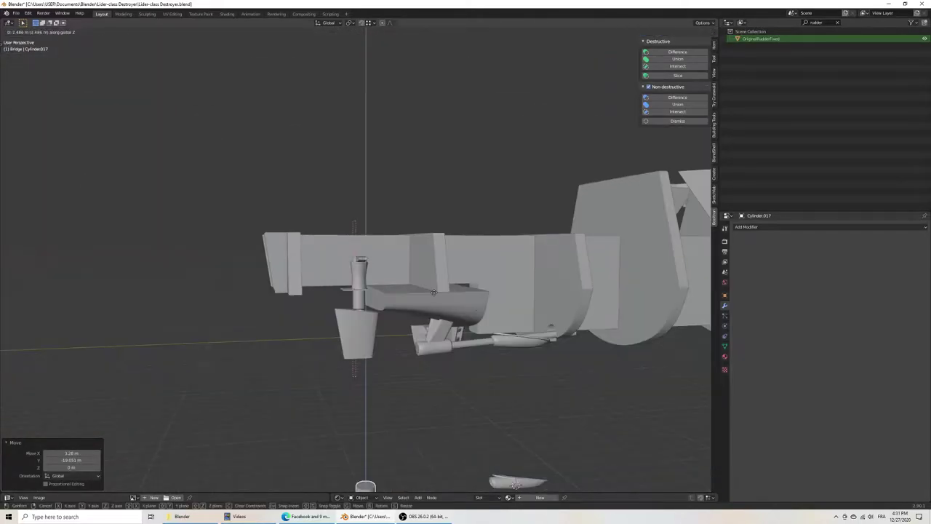
{"action": "left_click", "coordinate": [425, 74]}
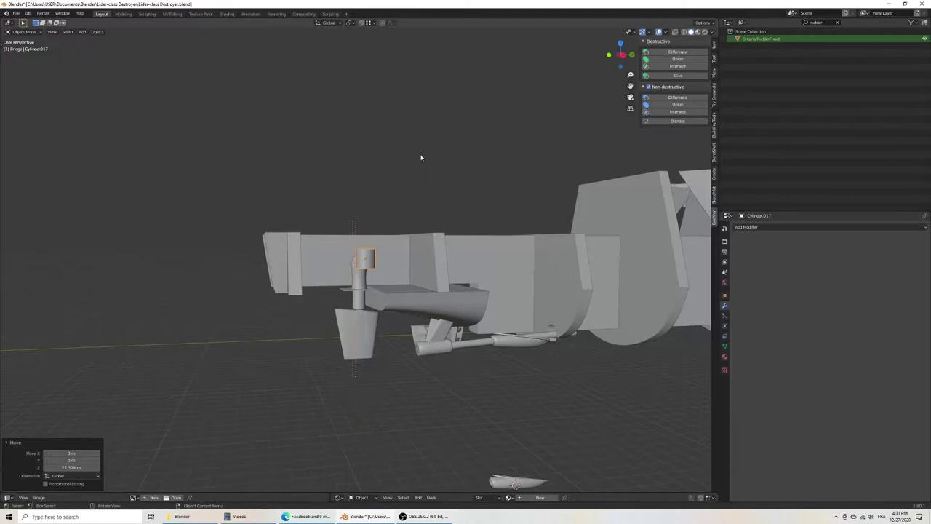
{"action": "key", "text": "KP_7"}
{"action": "key", "text": "z"}
{"action": "left_click", "coordinate": [382, 156]}
{"action": "scroll", "coordinate": [382, 157], "scroll_direction": "up", "scroll_amount": 3}
{"action": "scroll", "coordinate": [382, 157], "scroll_direction": "up", "scroll_amount": 4}
{"action": "middle_click_drag", "start_coordinate": [558, 275], "coordinate": [312, 264], "text": "shift"}
{"action": "scroll", "coordinate": [312, 264], "scroll_direction": "up", "scroll_amount": 3}
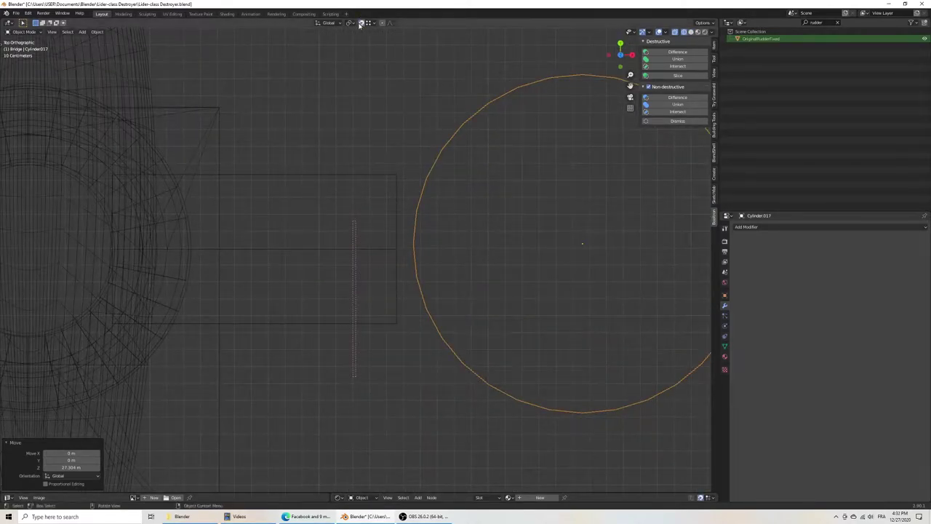
Step: Shift the cylinder's geometry along Y in Edit Mode
{"action": "key", "text": "g"}
{"action": "key", "text": "y"}
{"action": "key", "text": "Escape"}
{"action": "key", "text": "Tab"}
{"action": "key", "text": "f"}
{"action": "key", "text": "g"}
{"action": "key", "text": "y"}
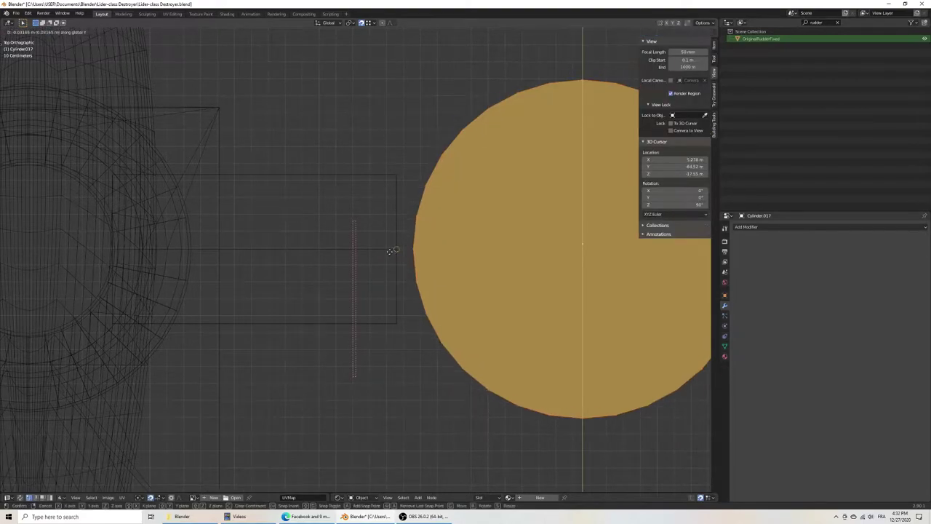
{"action": "key", "text": "Return"}
{"action": "scroll", "coordinate": [400, 261], "scroll_direction": "down", "scroll_amount": 7}
{"action": "key", "text": "Tab"}
Step: Centre the cylinder over the rudder post along X and run Clear Origin
{"action": "key", "text": "g"}
{"action": "key", "text": "x"}
{"action": "left_click", "coordinate": [354, 272]}
{"action": "scroll", "coordinate": [354, 272], "scroll_direction": "up", "scroll_amount": 2}
{"action": "scroll", "coordinate": [424, 274], "scroll_direction": "up", "scroll_amount": 4}
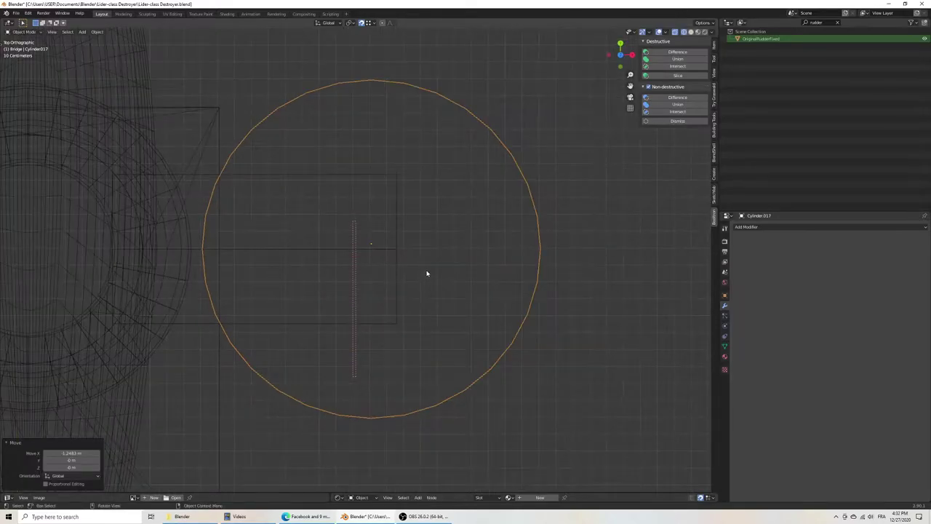
{"action": "key", "text": "F3"}
{"action": "type", "text": "i"}
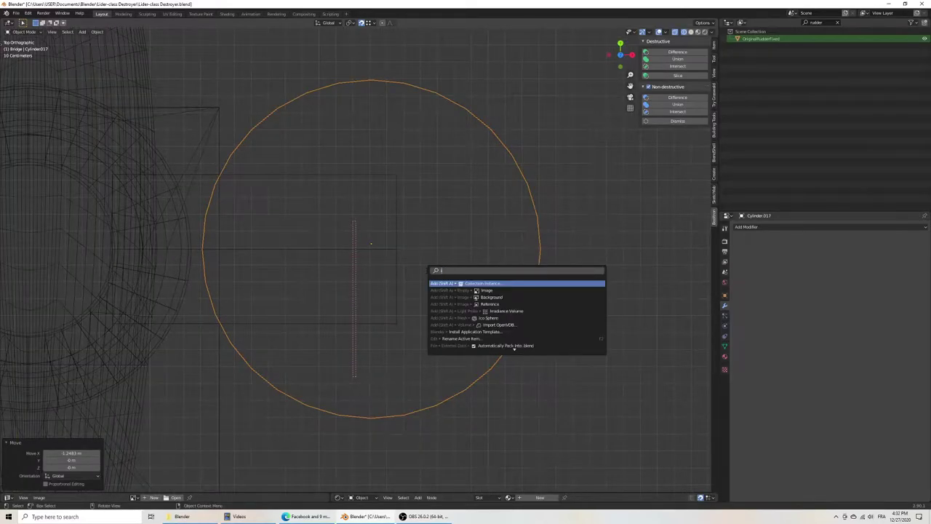
{"action": "type", "text": "gin"}
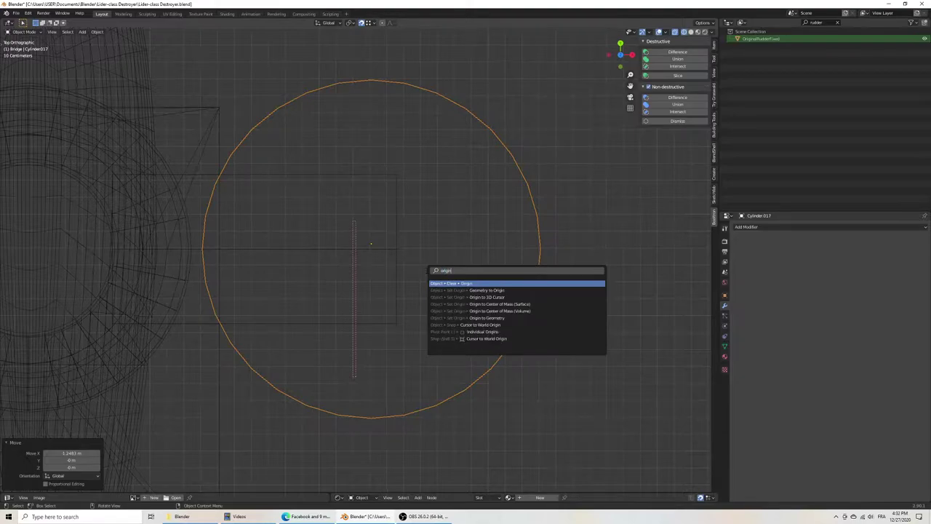
{"action": "key", "text": "Return"}
{"action": "key", "text": "F3"}
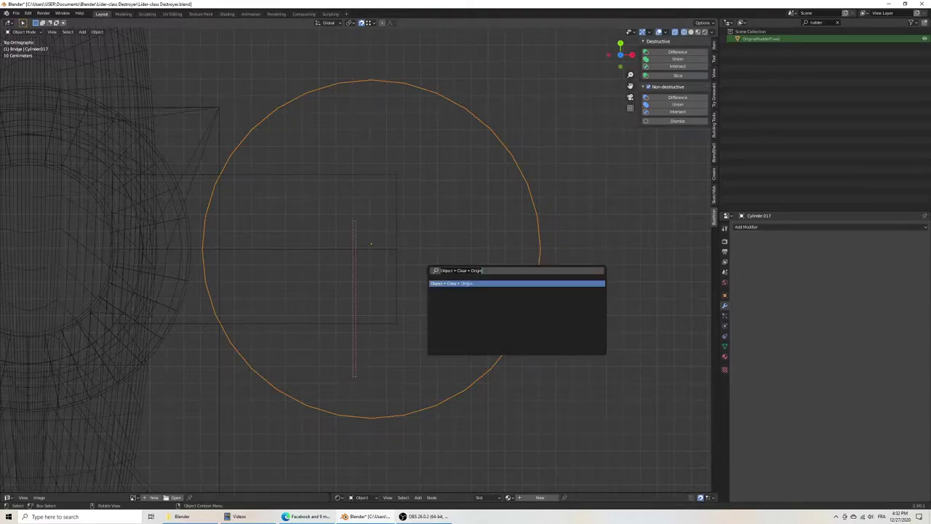
{"action": "type", "text": "origin"}
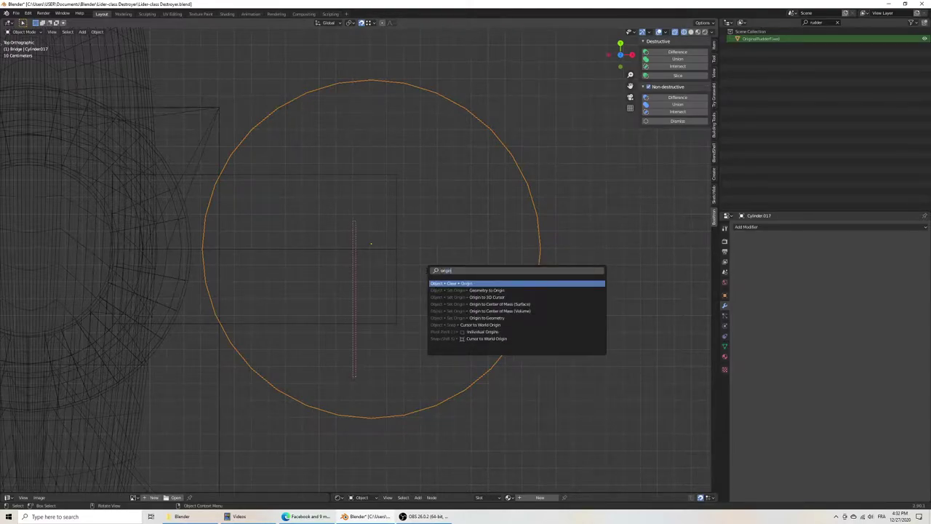
Step: Set the cylinder's origin to its geometry and save the file
{"action": "key", "text": "Down"}
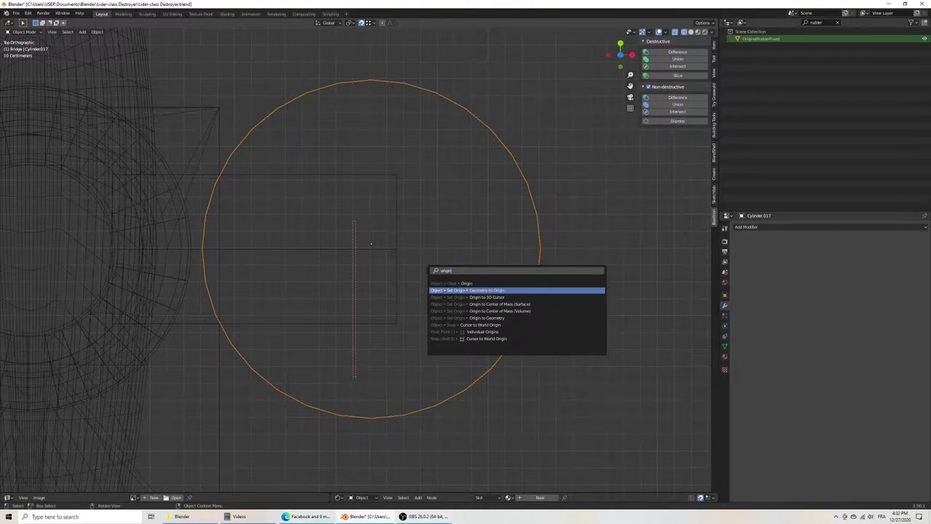
{"action": "key", "text": "Down"}
{"action": "key", "text": "Down"}
{"action": "key", "text": "Down"}
{"action": "key", "text": "Down"}
{"action": "key", "text": "Return"}
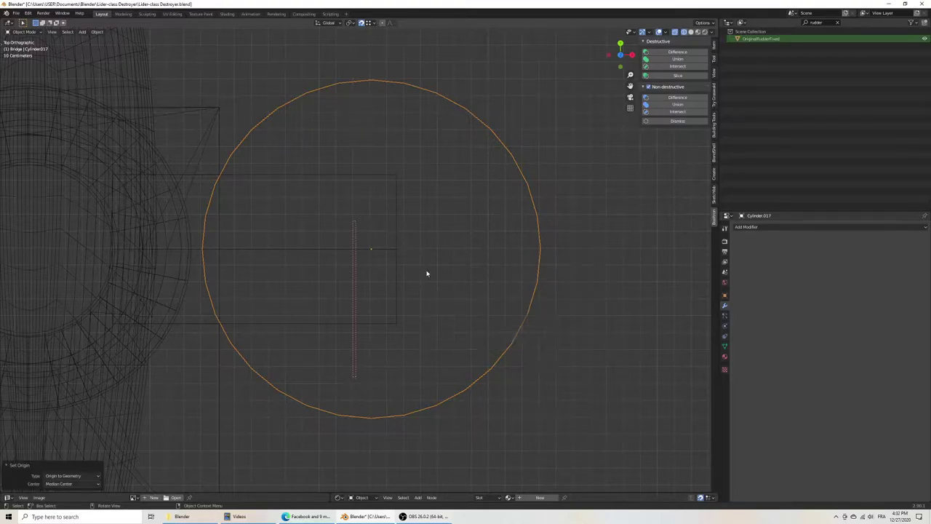
{"action": "key", "text": "ctrl+s"}
{"action": "scroll", "coordinate": [418, 261], "scroll_direction": "down", "scroll_amount": 7}
Step: Shrink the cylinder to a thin rod and stretch it taller along Z
{"action": "key", "text": "Tab"}
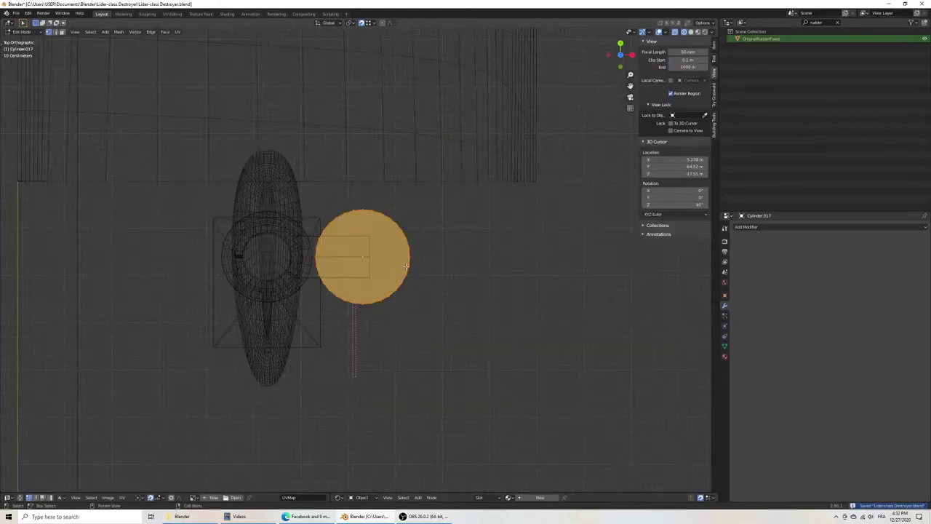
{"action": "key", "text": "s"}
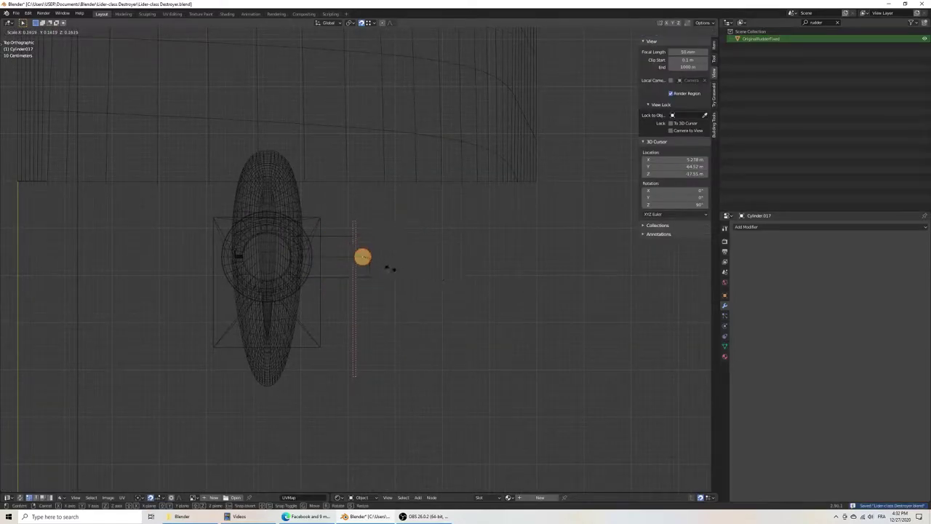
{"action": "left_click", "coordinate": [384, 265]}
{"action": "middle_click_drag", "start_coordinate": [384, 266], "coordinate": [390, 286]}
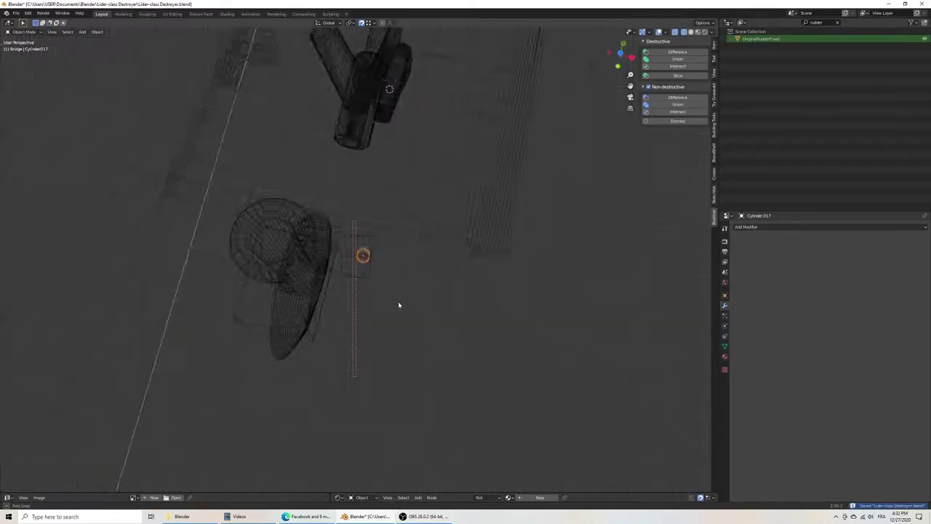
{"action": "key", "text": "s"}
{"action": "key", "text": "z"}
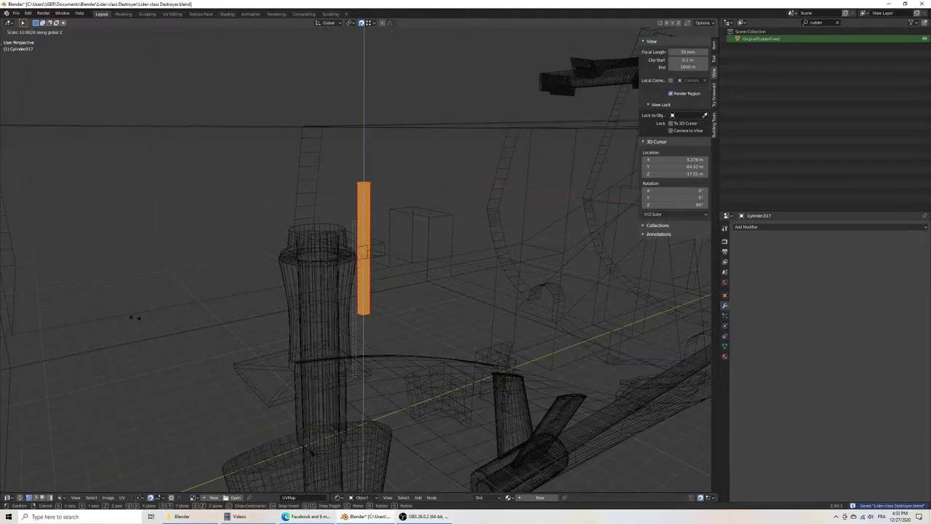
{"action": "left_click", "coordinate": [138, 317]}
{"action": "key", "text": "Tab"}
Step: Move the thin cylinder to a new spot in the rudder area
{"action": "mouse_move", "coordinate": [153, 318]}
{"action": "middle_mouse_down"}
{"action": "mouse_move", "coordinate": [286, 342]}
{"action": "mouse_move", "coordinate": [301, 368]}
{"action": "middle_mouse_up"}
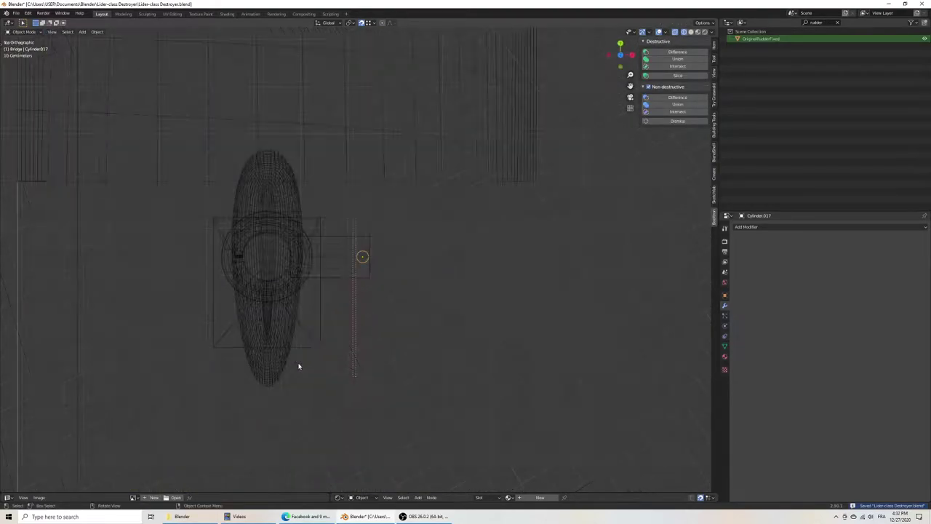
{"action": "scroll", "coordinate": [360, 296], "scroll_direction": "up", "scroll_amount": 3}
{"action": "scroll", "coordinate": [360, 296], "scroll_direction": "up", "scroll_amount": 3}
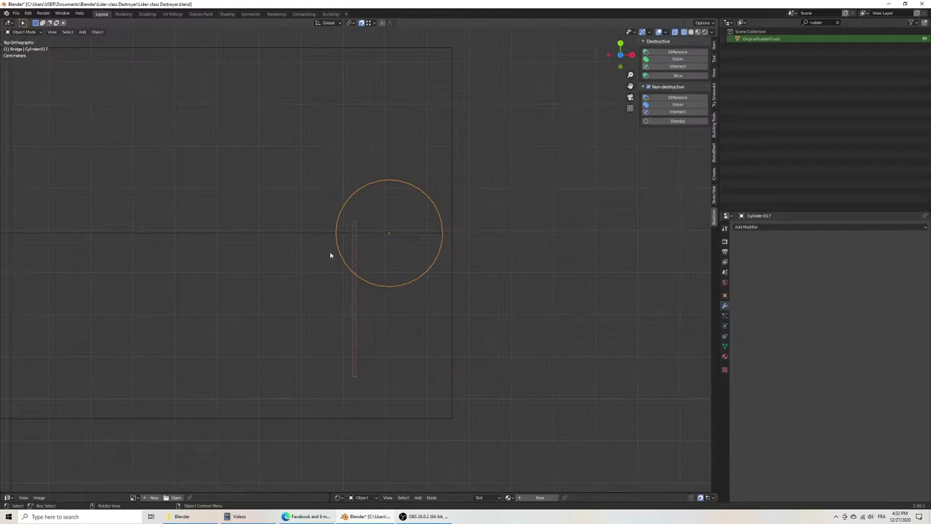
{"action": "scroll", "coordinate": [400, 291], "scroll_direction": "down", "scroll_amount": 6}
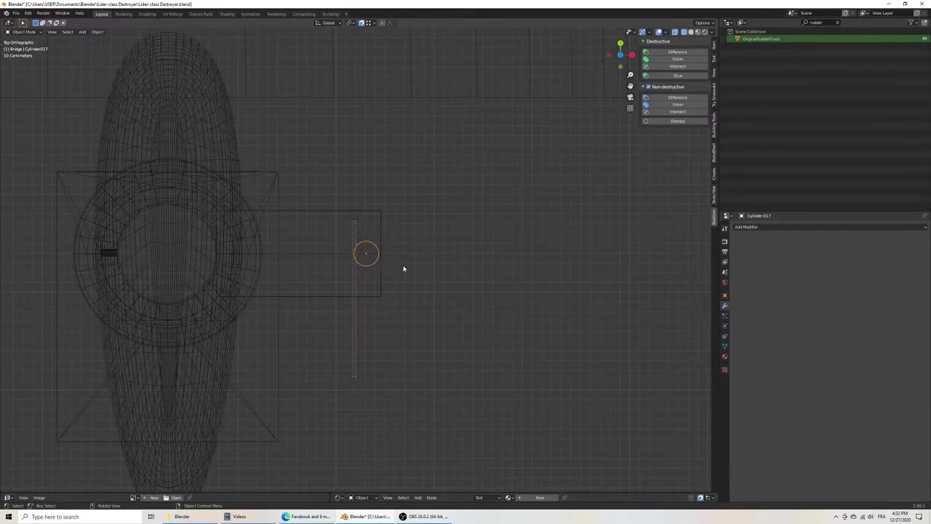
{"action": "middle_click_drag", "start_coordinate": [403, 269], "coordinate": [449, 279], "text": "shift"}
{"action": "scroll", "coordinate": [449, 278], "scroll_direction": "down", "scroll_amount": 3}
{"action": "scroll", "coordinate": [422, 279], "scroll_direction": "up", "scroll_amount": 4}
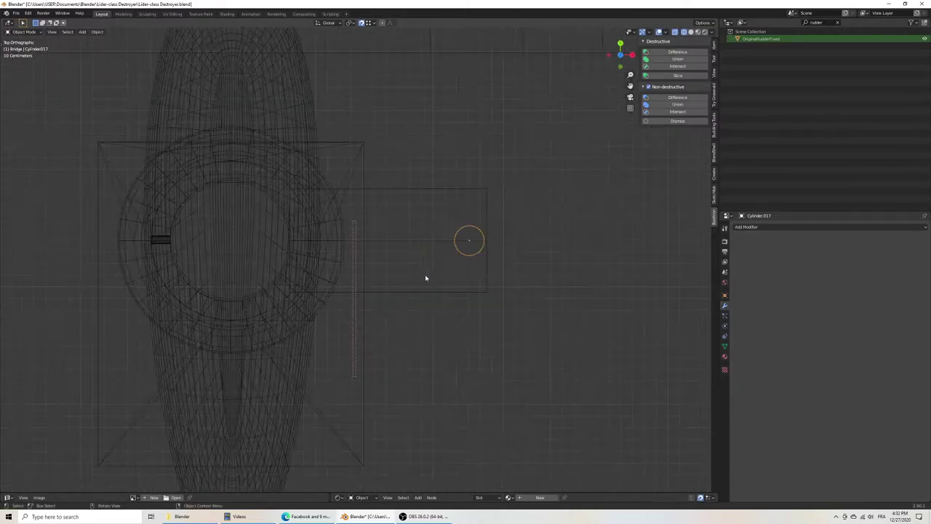
{"action": "key", "text": "g"}
{"action": "key", "text": "x"}
{"action": "left_click", "coordinate": [386, 301]}
{"action": "scroll", "coordinate": [387, 301], "scroll_direction": "down", "scroll_amount": 7}
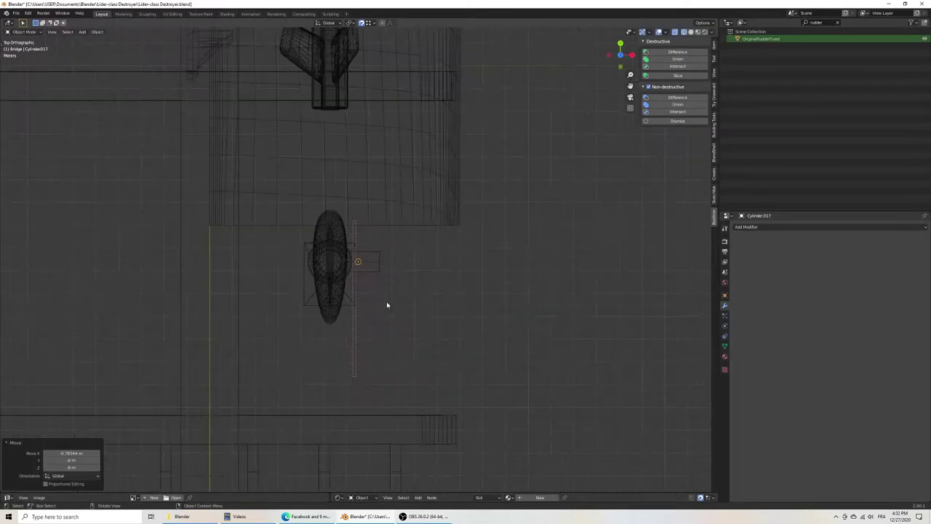
{"action": "scroll", "coordinate": [358, 280], "scroll_direction": "down", "scroll_amount": 5}
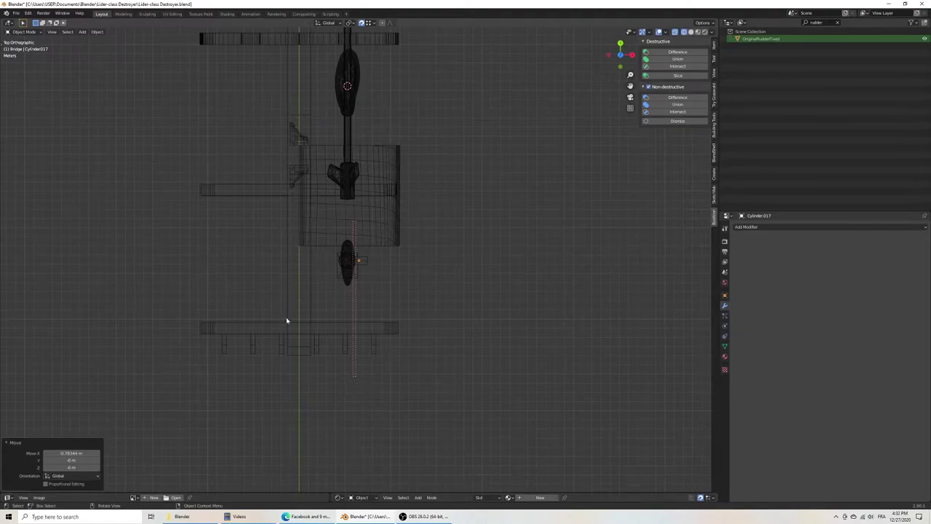
{"action": "scroll", "coordinate": [294, 318], "scroll_direction": "up", "scroll_amount": 7}
{"action": "scroll", "coordinate": [361, 308], "scroll_direction": "up", "scroll_amount": 4}
{"action": "scroll", "coordinate": [379, 272], "scroll_direction": "up", "scroll_amount": 5}
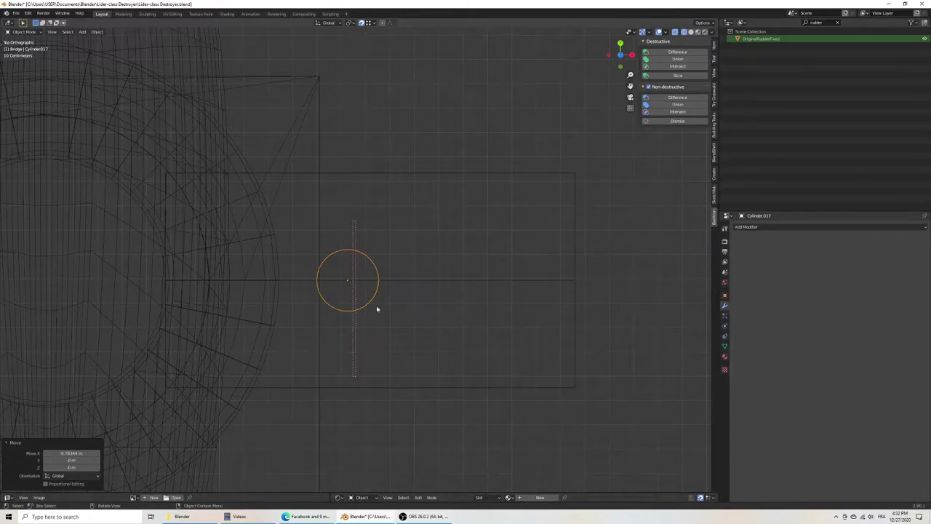
Step: Resize the cylinder's circle and move it onto the tiller arm
{"action": "key", "text": "Tab"}
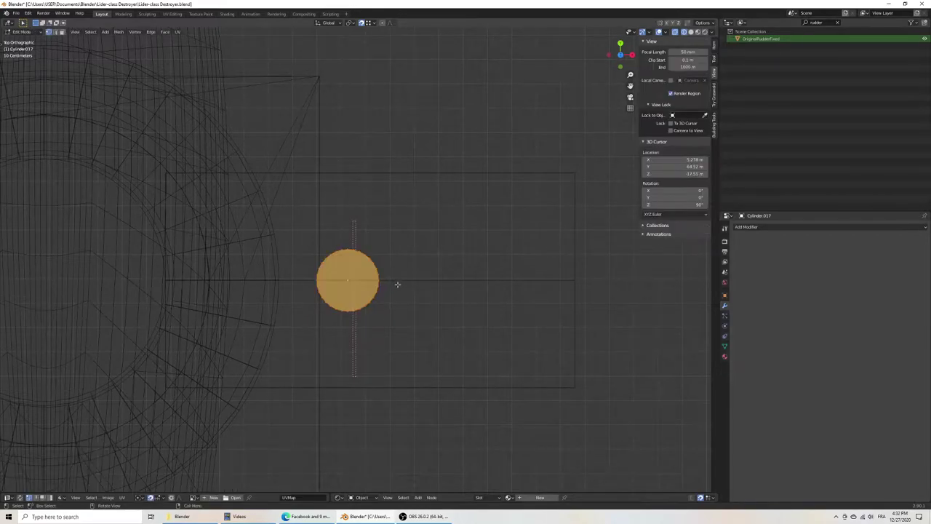
{"action": "key", "text": "s"}
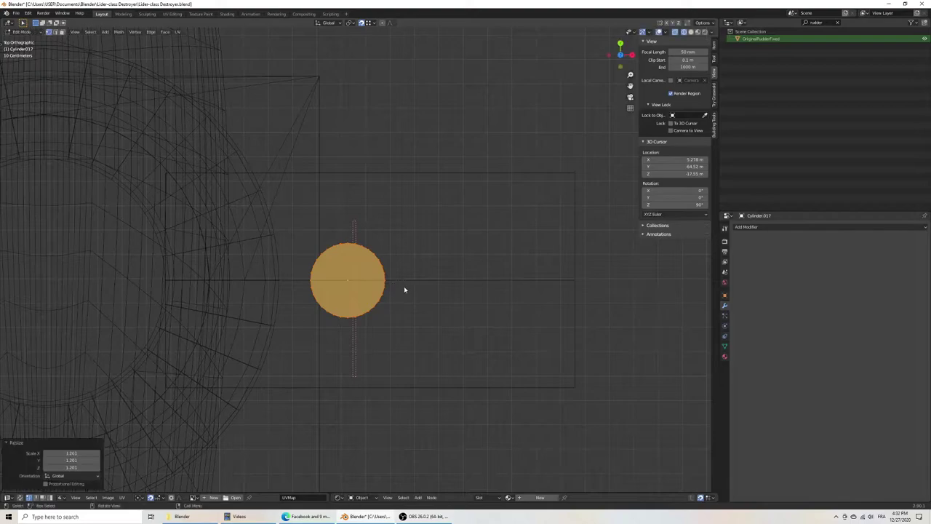
{"action": "left_click", "coordinate": [408, 284]}
{"action": "key", "text": "Tab"}
{"action": "key", "text": "g"}
{"action": "left_click", "coordinate": [393, 292]}
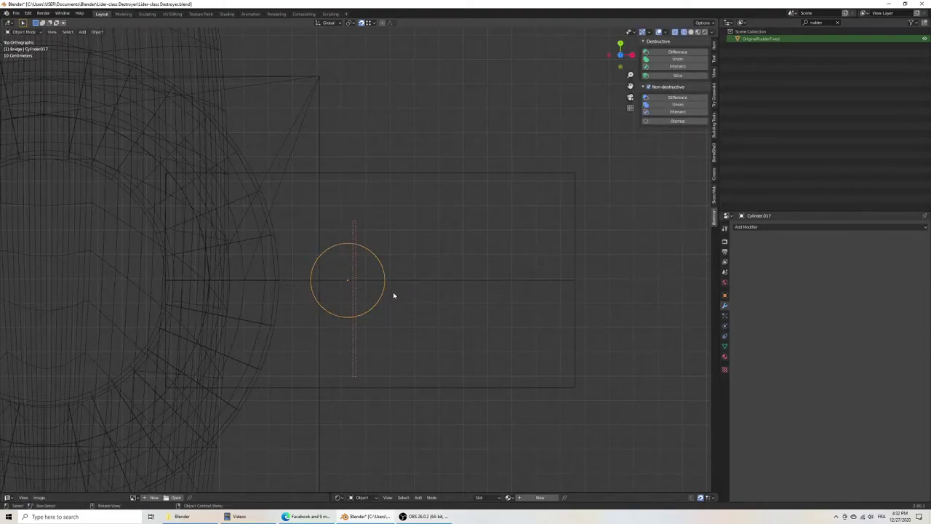
Step: Switch the viewport to Solid shading
{"action": "key", "text": "z"}
{"action": "left_click", "coordinate": [464, 303]}
{"action": "key", "text": "z"}
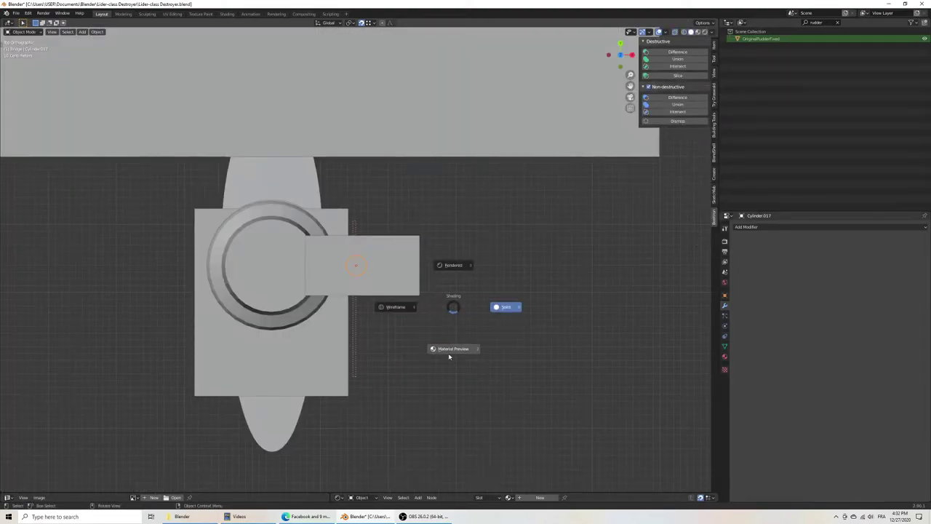
Step: Give the cylinder an Array modifier with three copies spaced about 1.9 along X
{"action": "left_click", "coordinate": [404, 317]}
{"action": "mouse_move", "coordinate": [404, 316]}
{"action": "middle_mouse_down"}
{"action": "mouse_move", "coordinate": [378, 289]}
{"action": "mouse_move", "coordinate": [410, 265]}
{"action": "mouse_move", "coordinate": [408, 281]}
{"action": "middle_mouse_up"}
{"action": "key", "text": "Tab"}
{"action": "key", "text": "Tab"}
{"action": "left_click", "coordinate": [770, 227]}
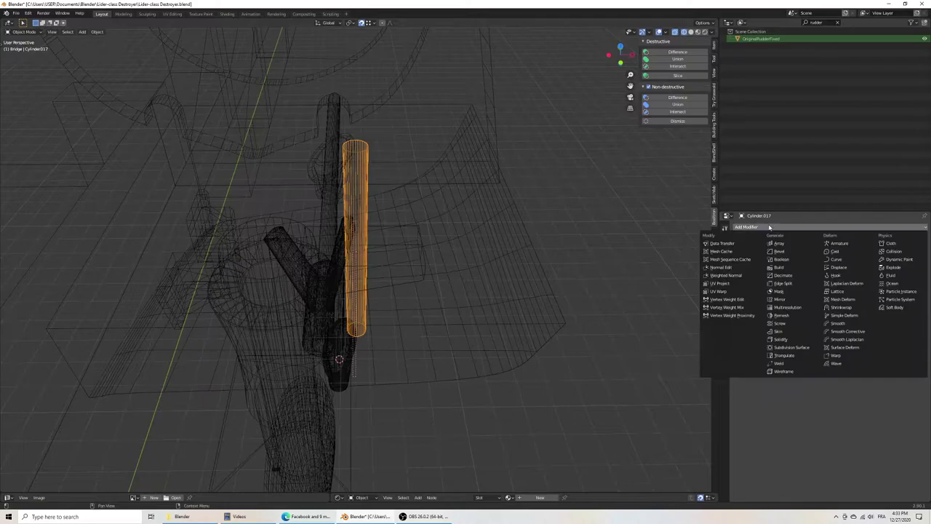
{"action": "left_click", "coordinate": [780, 243]}
{"action": "middle_click_drag", "start_coordinate": [552, 262], "coordinate": [488, 271]}
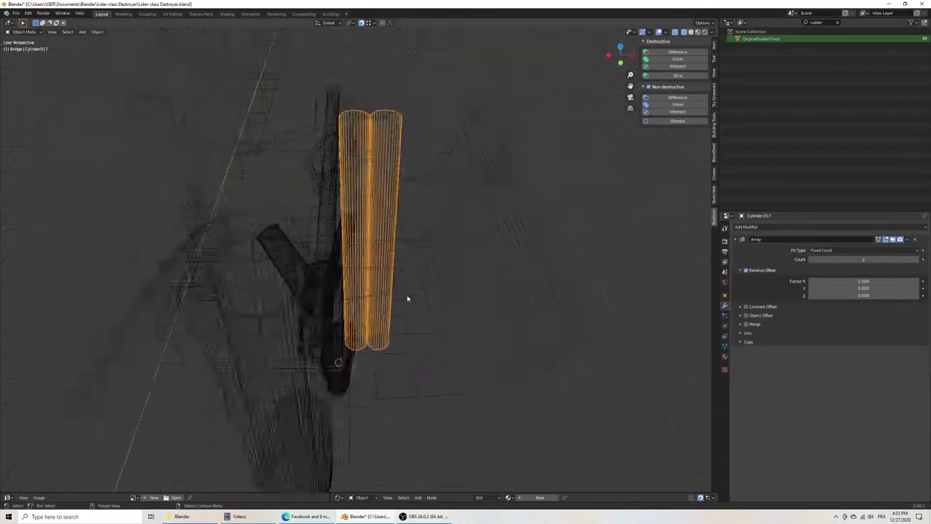
{"action": "middle_click_drag", "start_coordinate": [408, 298], "coordinate": [516, 312]}
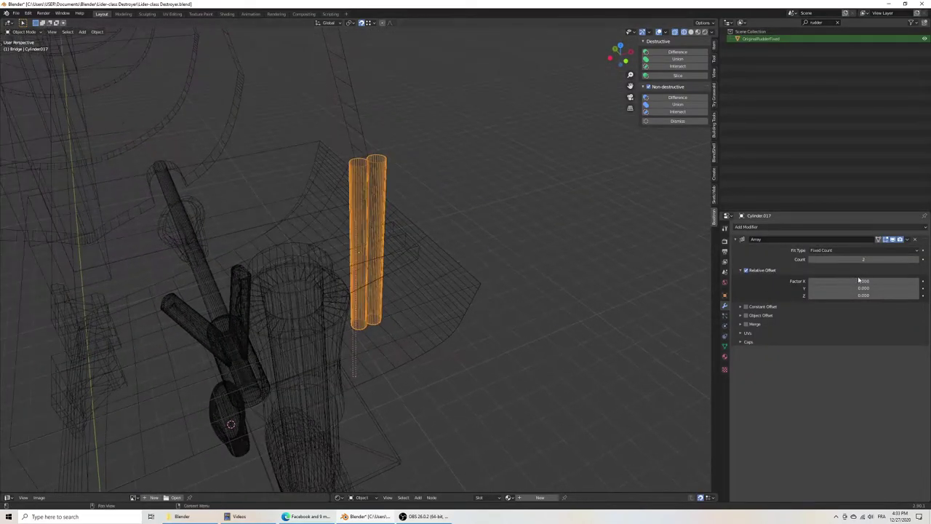
{"action": "left_click_drag", "start_coordinate": [863, 280], "coordinate": [895, 280]}
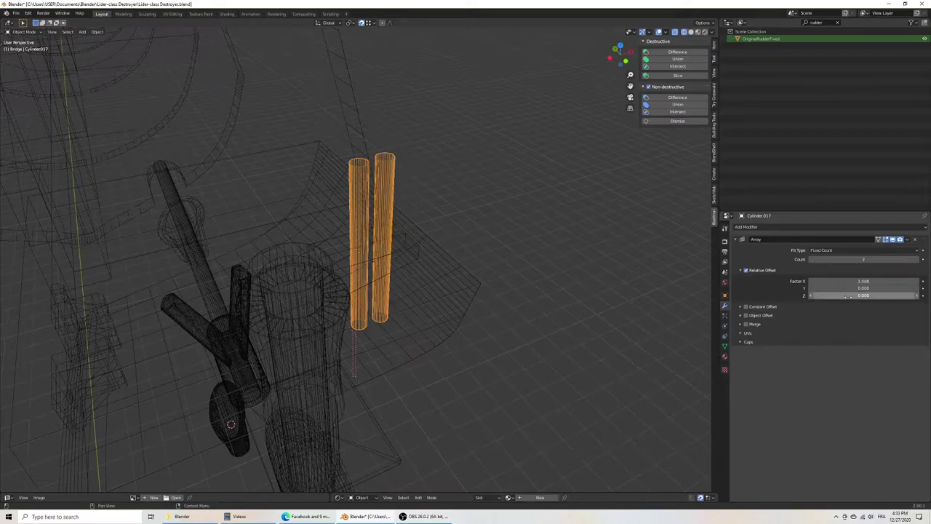
{"action": "left_click", "coordinate": [921, 259]}
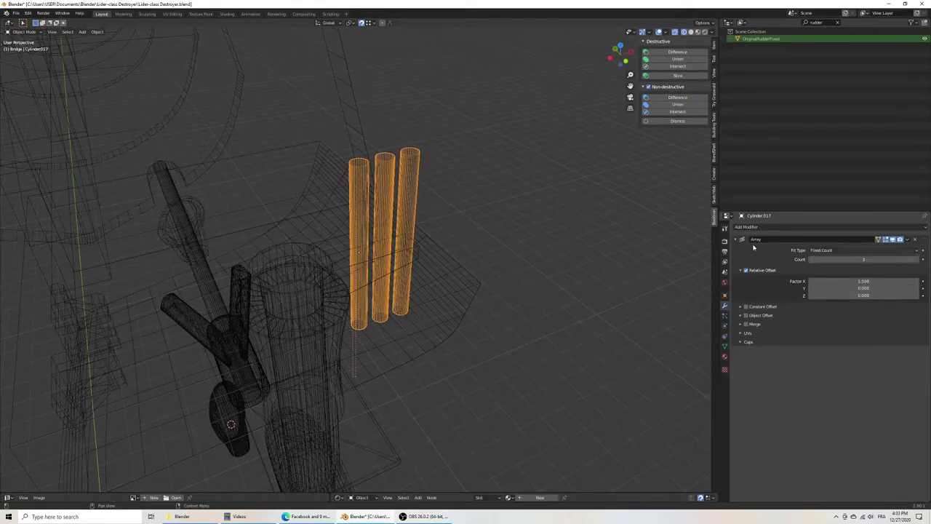
{"action": "middle_click_drag", "start_coordinate": [709, 252], "coordinate": [487, 245]}
Step: Switch to solid shading and lengthen the tiller arm's end face along X
{"action": "left_click", "coordinate": [405, 284]}
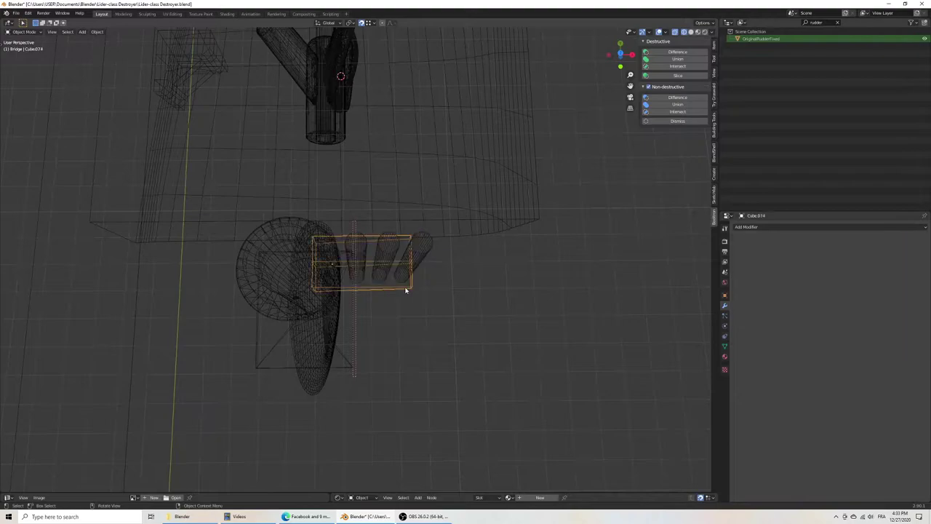
{"action": "key", "text": "z"}
{"action": "left_click", "coordinate": [451, 286]}
{"action": "key", "text": "Tab"}
{"action": "middle_click_drag", "start_coordinate": [428, 287], "coordinate": [443, 307]}
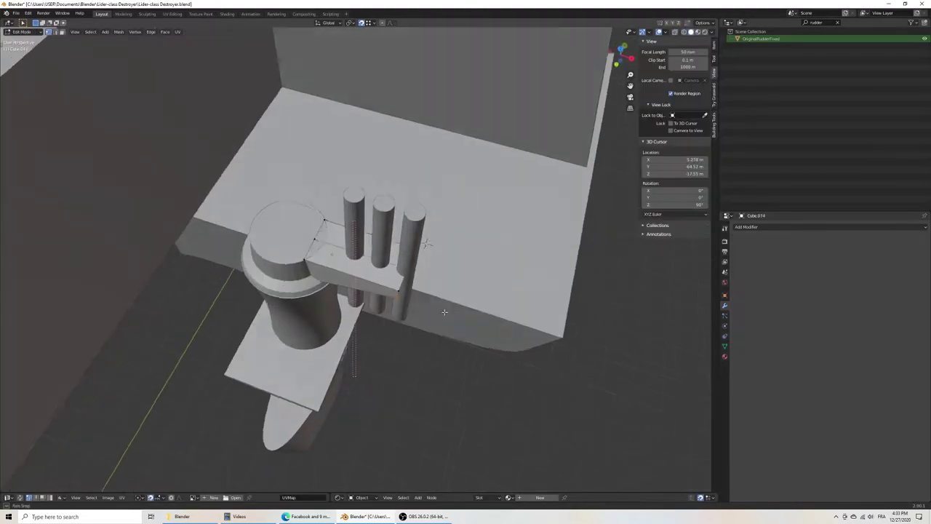
{"action": "key", "text": "g"}
{"action": "key", "text": "x"}
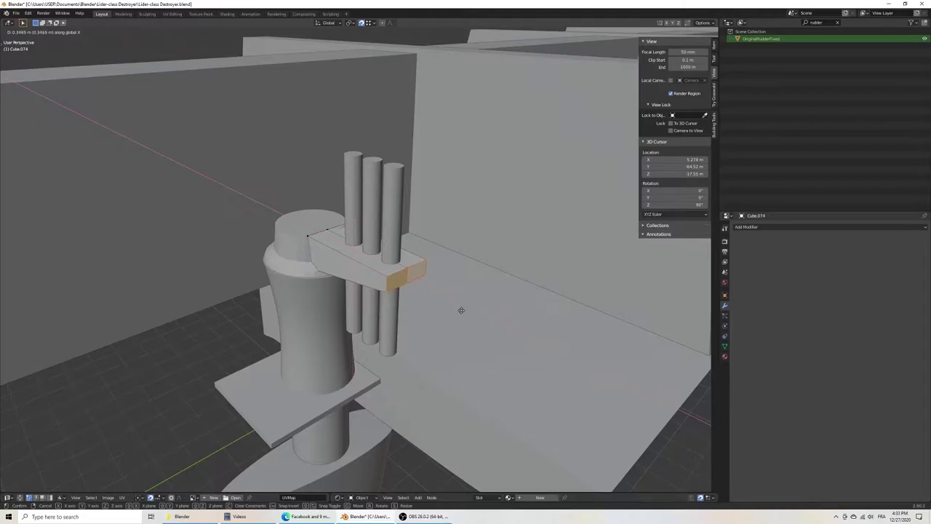
{"action": "left_click", "coordinate": [461, 311]}
Step: Redo the arm's end-face extension along X to a new length and exit Edit Mode
{"action": "middle_click_drag", "start_coordinate": [461, 312], "coordinate": [432, 321]}
{"action": "key", "text": "Escape"}
{"action": "key", "text": "g"}
{"action": "key", "text": "x"}
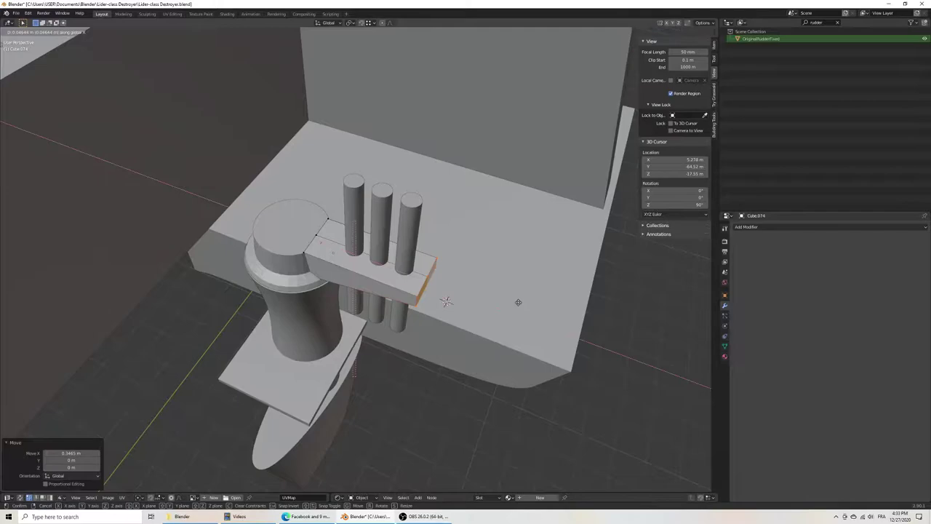
{"action": "left_click", "coordinate": [495, 291]}
{"action": "middle_click_drag", "start_coordinate": [495, 291], "coordinate": [376, 243]}
{"action": "key", "text": "Tab"}
Step: Widen the cylinder copies' spacing and stretch the arm's end face further along X
{"action": "left_click", "coordinate": [377, 243]}
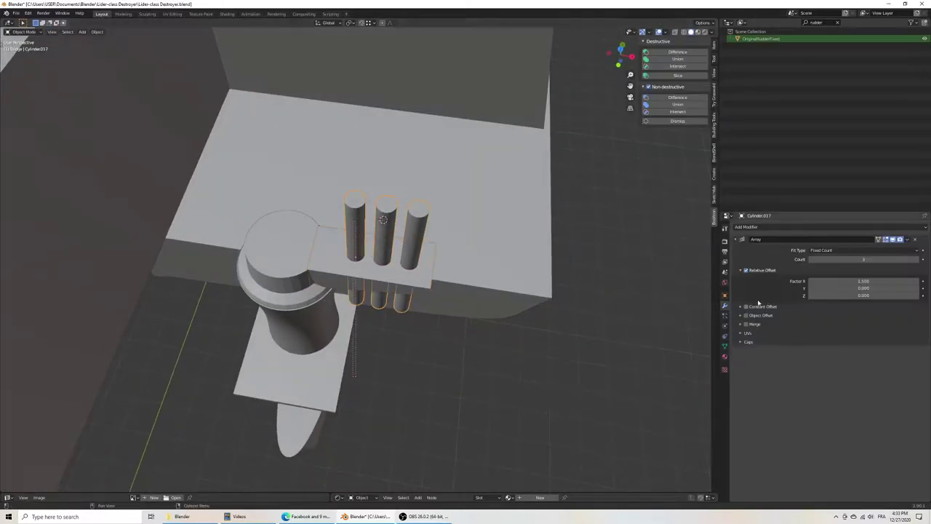
{"action": "left_click_drag", "start_coordinate": [863, 281], "coordinate": [895, 281]}
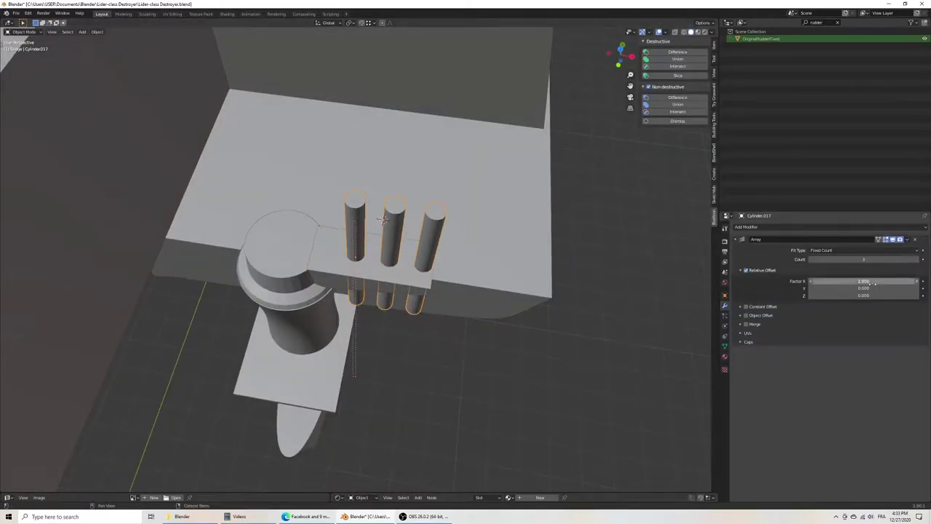
{"action": "left_click", "coordinate": [407, 276]}
{"action": "key", "text": "Tab"}
{"action": "middle_click_drag", "start_coordinate": [411, 289], "coordinate": [510, 364]}
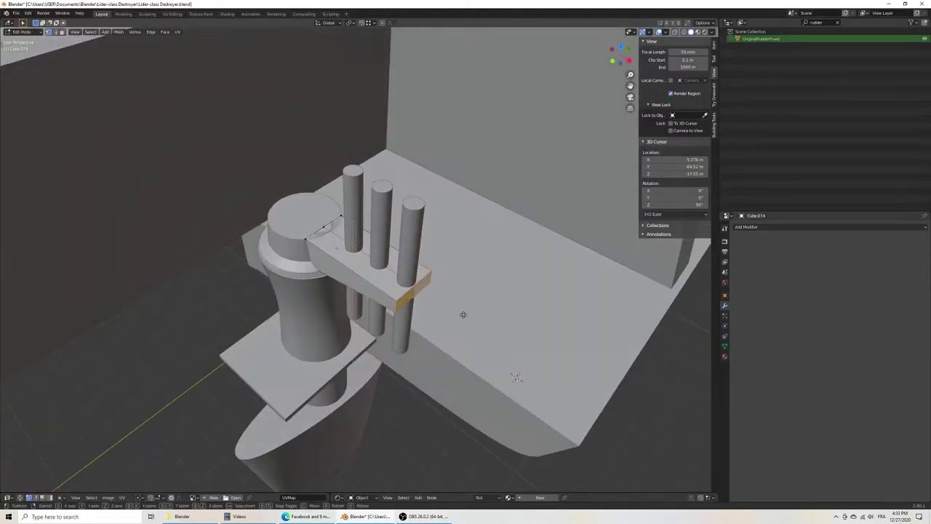
{"action": "key", "text": "g"}
{"action": "key", "text": "x"}
{"action": "left_click", "coordinate": [474, 319]}
{"action": "mouse_move", "coordinate": [474, 319]}
{"action": "middle_mouse_down"}
{"action": "mouse_move", "coordinate": [456, 339]}
{"action": "mouse_move", "coordinate": [432, 251]}
{"action": "middle_mouse_up"}
Step: Save the blend file and reselect the cylinders and the tiller arm
{"action": "key", "text": "ctrl+s"}
{"action": "key", "text": "Tab"}
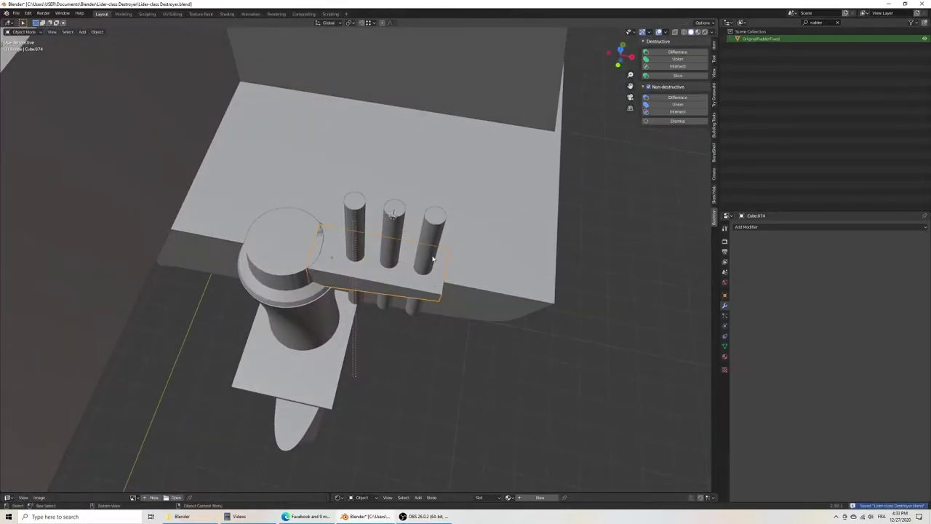
{"action": "left_click", "coordinate": [438, 228]}
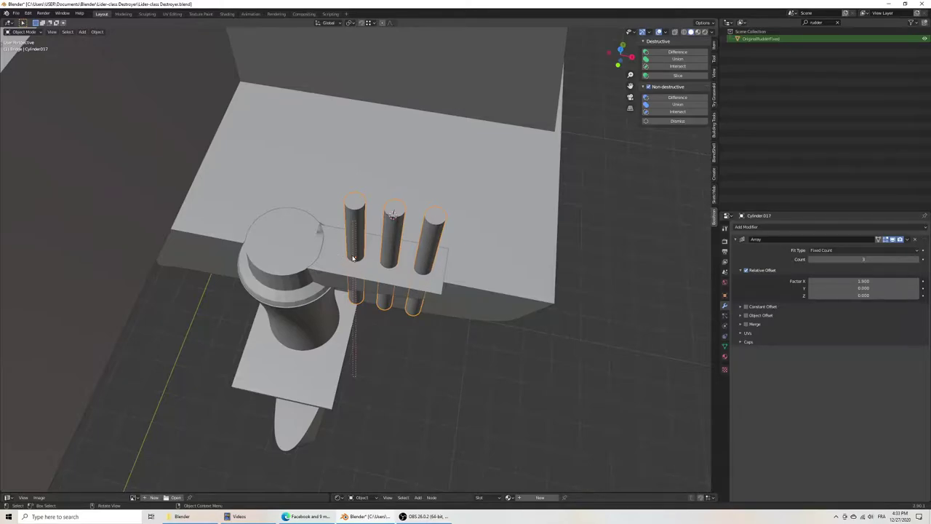
{"action": "middle_click_drag", "start_coordinate": [354, 258], "coordinate": [320, 239]}
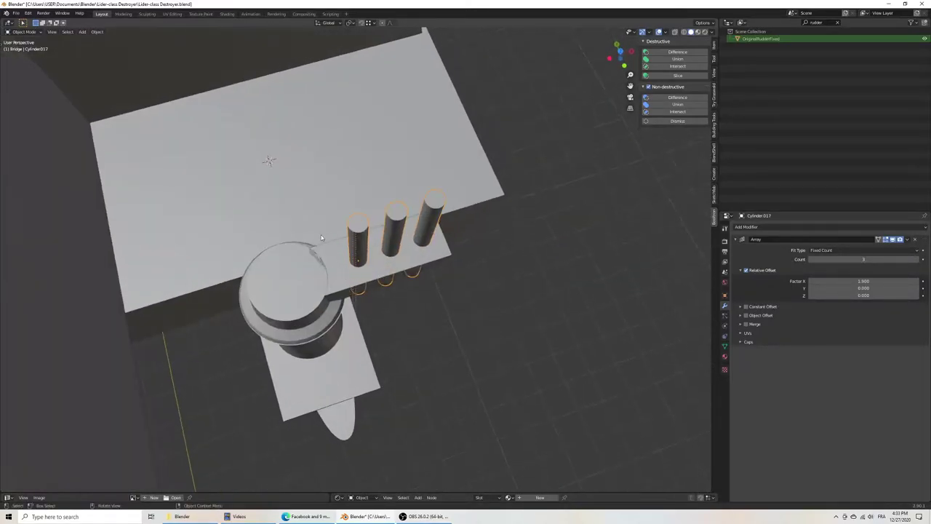
{"action": "middle_click_drag", "start_coordinate": [358, 268], "coordinate": [422, 294]}
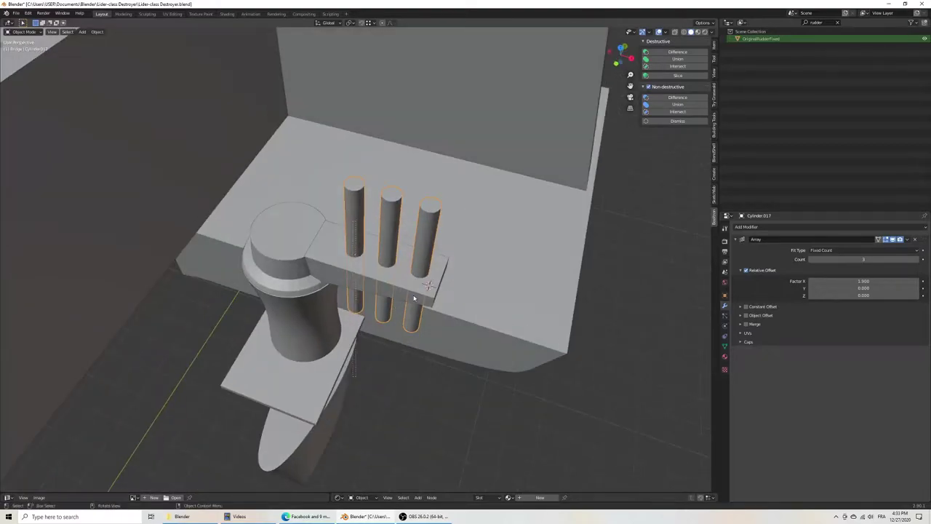
{"action": "left_click", "coordinate": [422, 293]}
Step: Apply a Boolean Difference modifier to the arm using the three cylinders (Cylinder.017)
{"action": "left_click", "coordinate": [769, 227]}
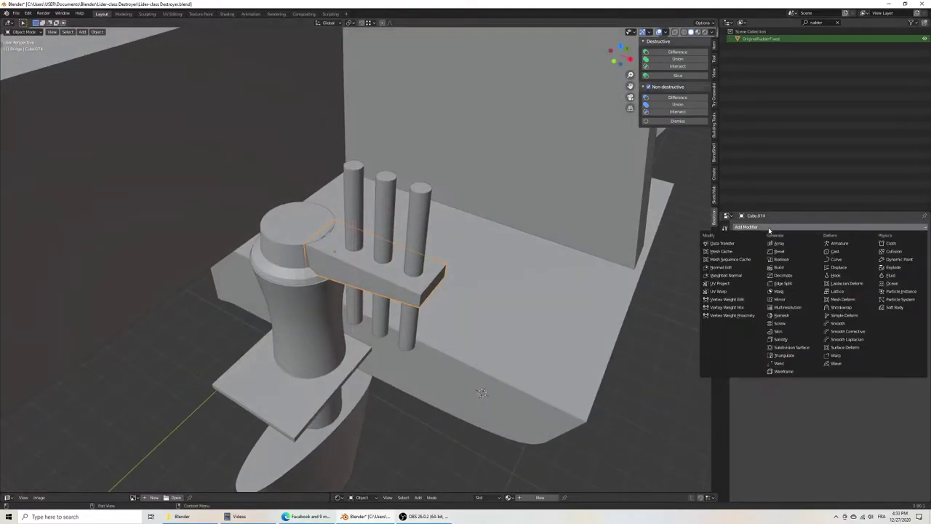
{"action": "left_click", "coordinate": [782, 259]}
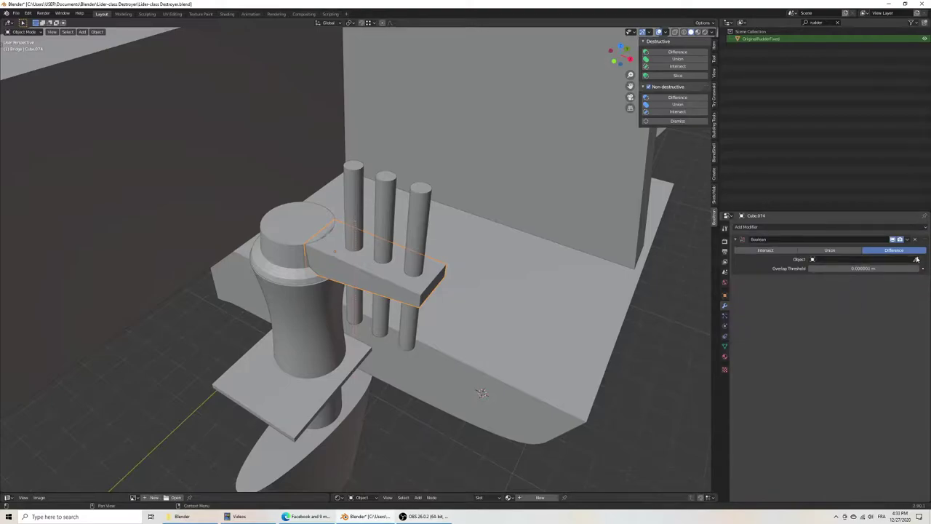
{"action": "left_click", "coordinate": [916, 259]}
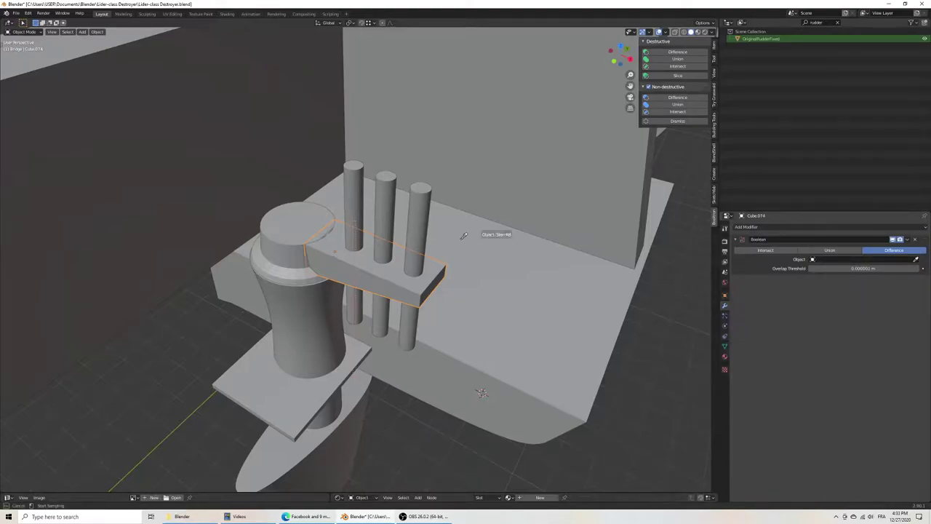
{"action": "left_click", "coordinate": [426, 191]}
{"action": "left_click", "coordinate": [906, 239]}
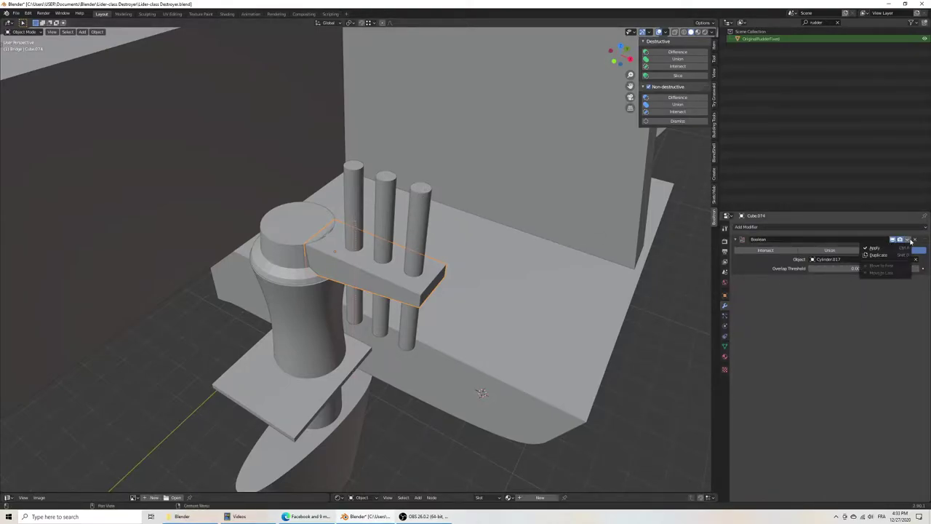
{"action": "left_click", "coordinate": [873, 250]}
Step: Move the cylinders aside along X, save, and select the rudder post with the arm
{"action": "left_click", "coordinate": [411, 320]}
{"action": "scroll", "coordinate": [457, 298], "scroll_direction": "down", "scroll_amount": 5}
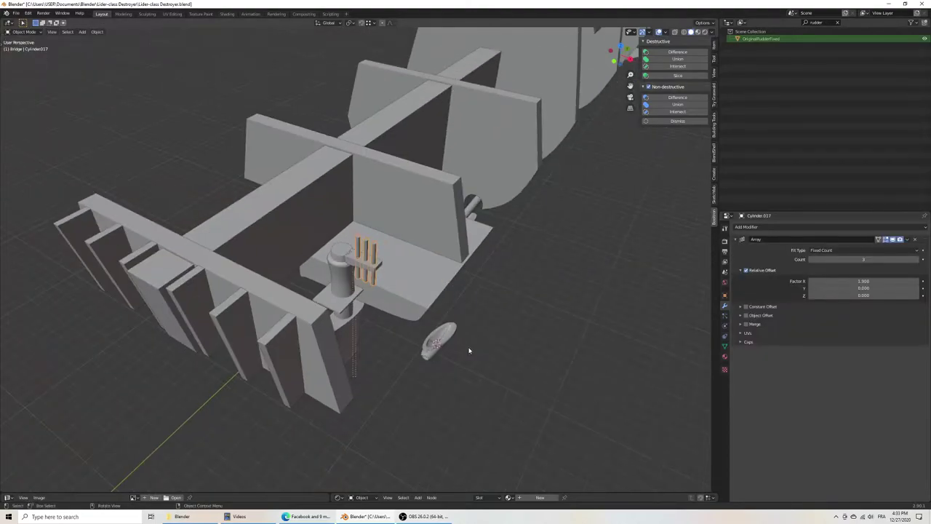
{"action": "key", "text": "g"}
{"action": "key", "text": "x"}
{"action": "left_click", "coordinate": [265, 274]}
{"action": "scroll", "coordinate": [266, 275], "scroll_direction": "up", "scroll_amount": 4}
{"action": "scroll", "coordinate": [346, 235], "scroll_direction": "up", "scroll_amount": 4}
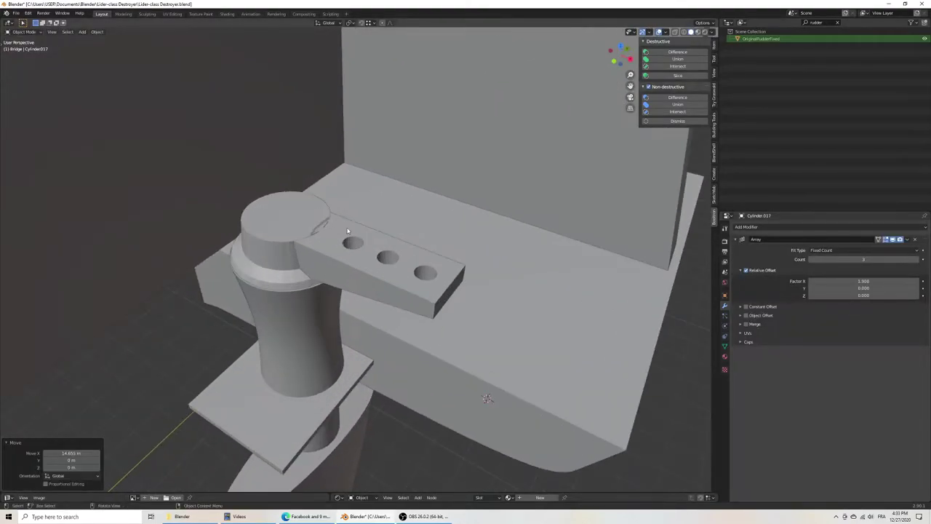
{"action": "key", "text": "ctrl+s"}
{"action": "left_click", "coordinate": [277, 220], "text": "shift"}
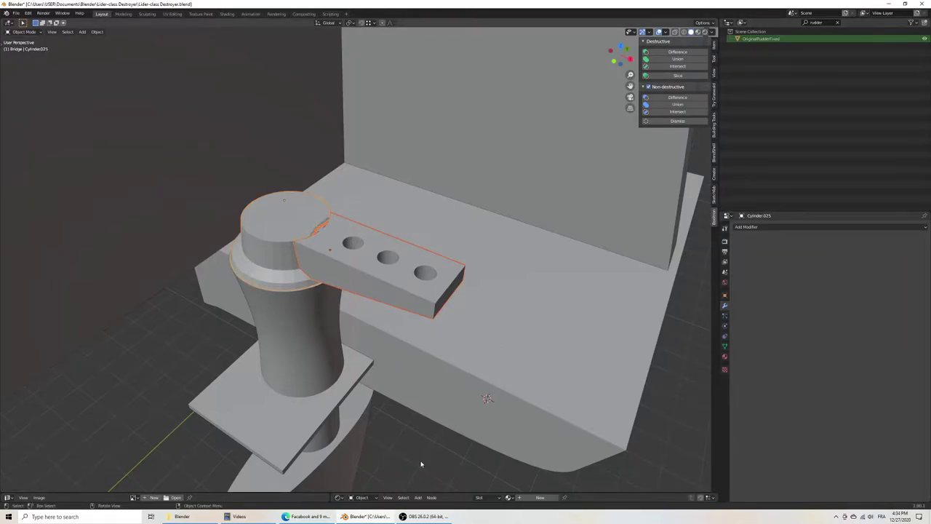
Step: Find the Booltron GitHub repository in a new Edge tab and highlight its install steps
{"action": "left_click", "coordinate": [309, 516]}
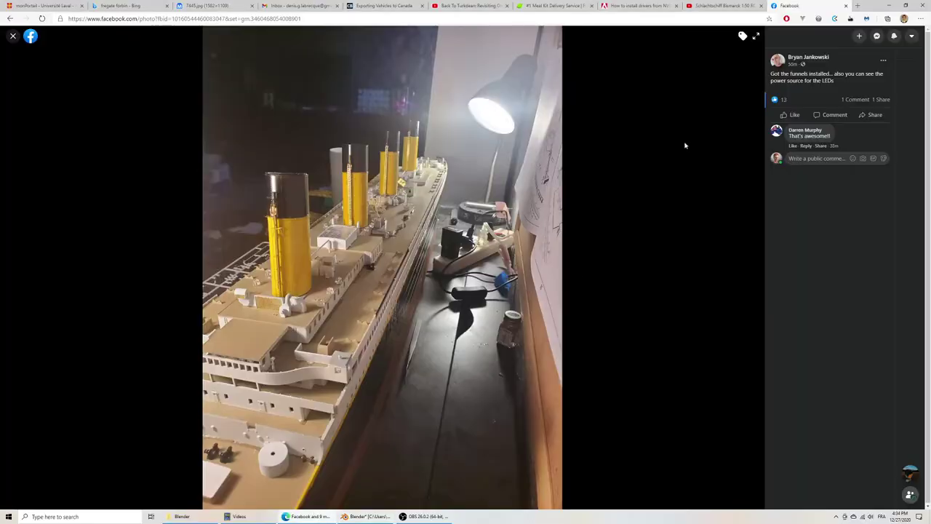
{"action": "left_click", "coordinate": [857, 6]}
{"action": "type", "text": "bo"}
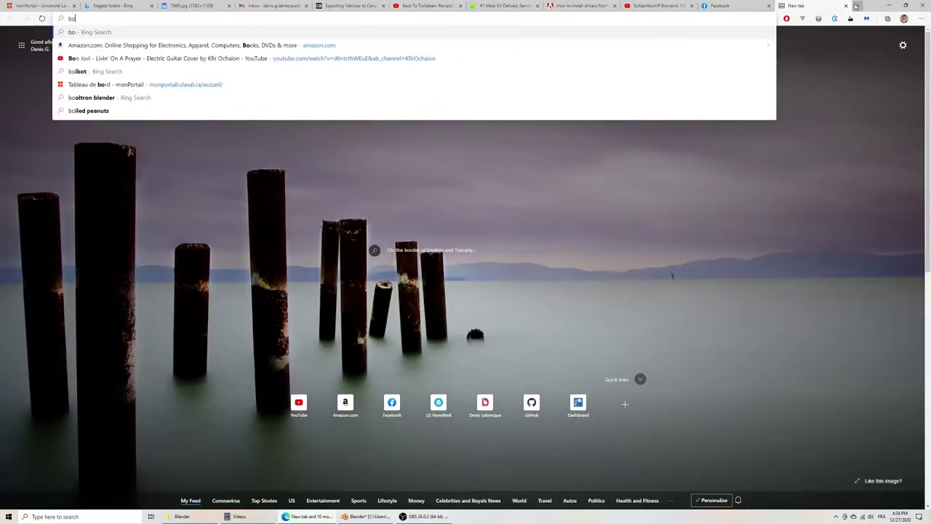
{"action": "type", "text": "oltron github"}
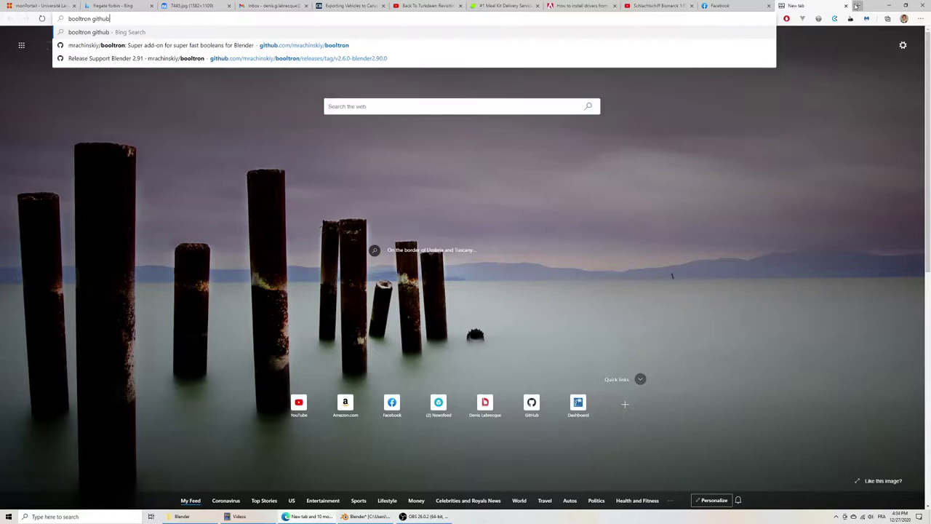
{"action": "key", "text": "Return"}
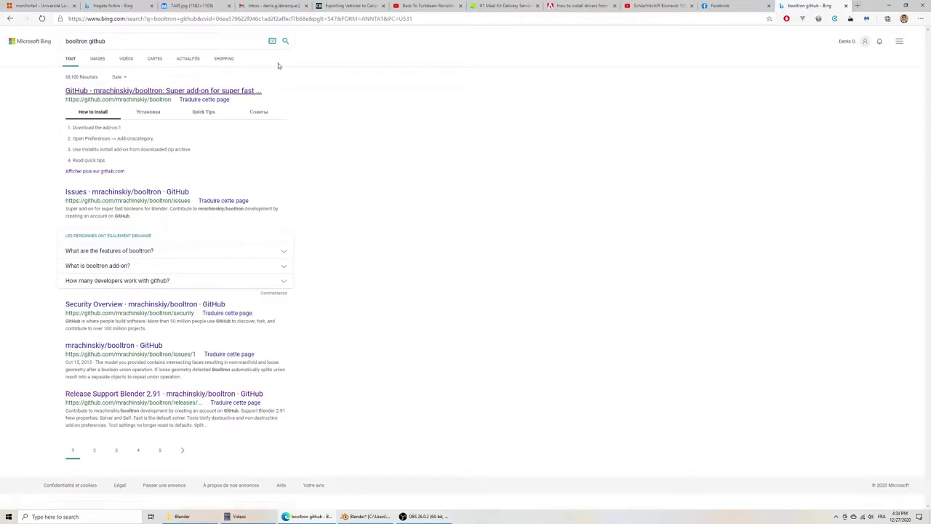
{"action": "left_click", "coordinate": [161, 90]}
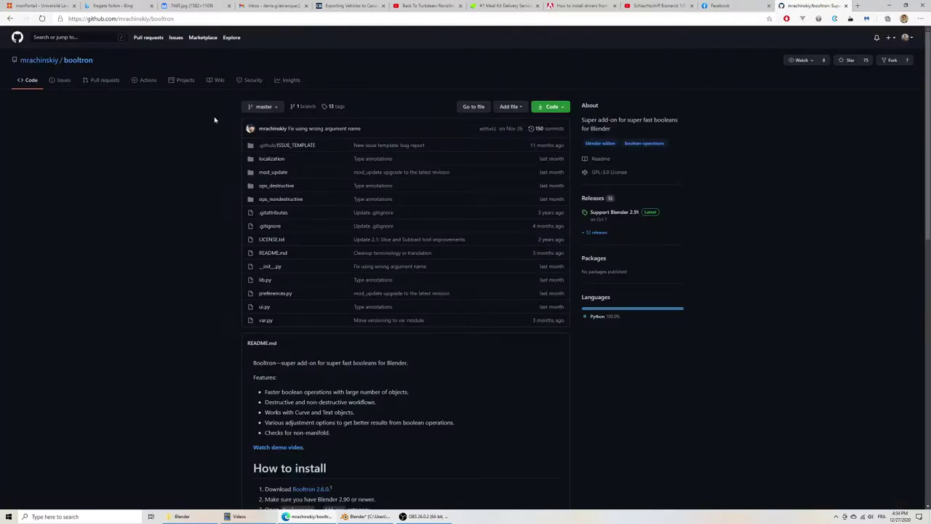
{"action": "left_click", "coordinate": [552, 107]}
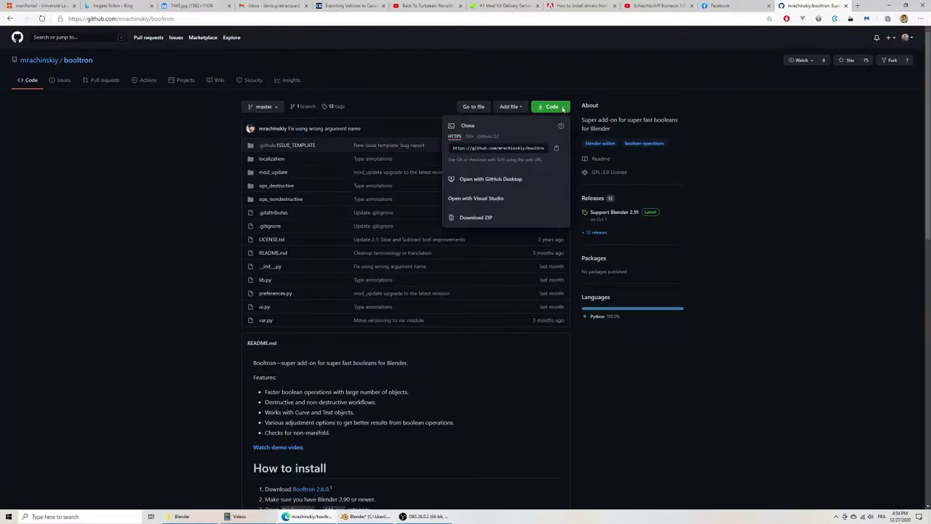
{"action": "left_click", "coordinate": [127, 219]}
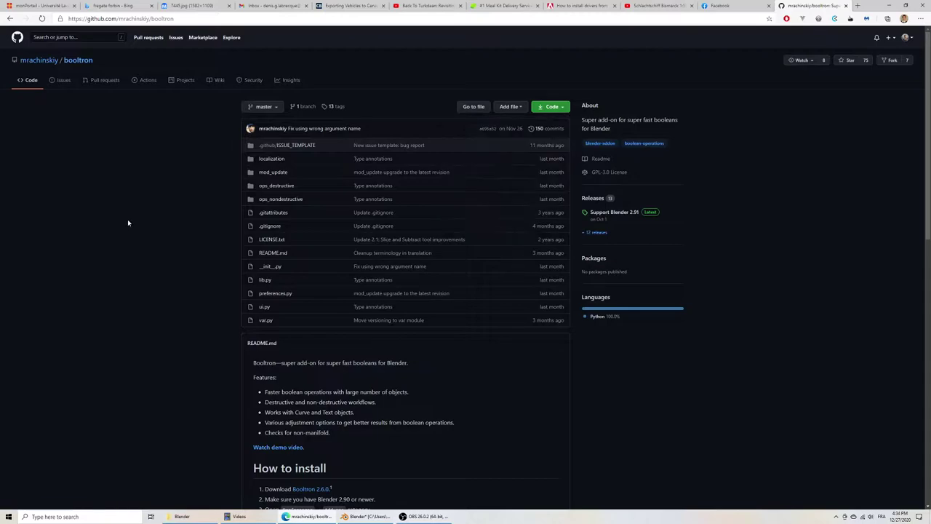
{"action": "scroll", "coordinate": [127, 219], "scroll_direction": "down", "scroll_amount": 3}
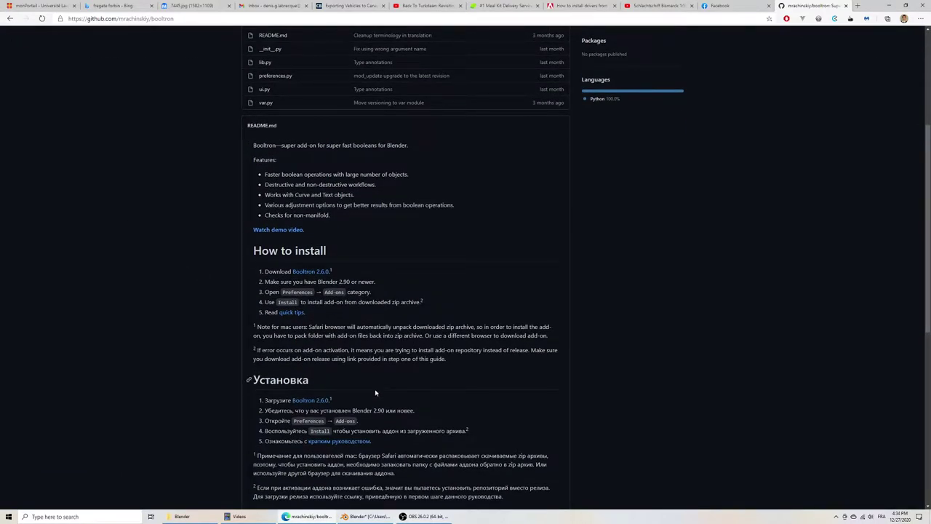
{"action": "left_click_drag", "start_coordinate": [283, 299], "coordinate": [393, 311]}
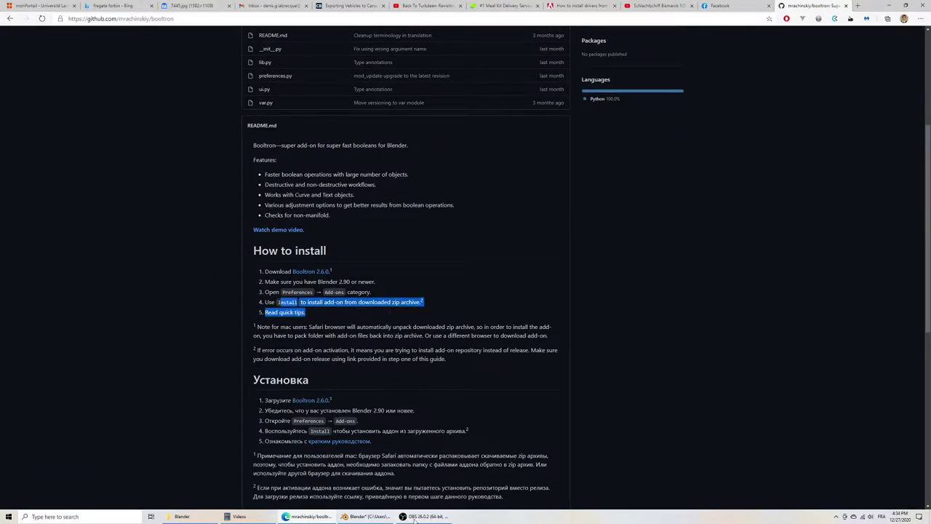
Step: Bevel the tiller arm's far-end edges with several segments (Ctrl+B) and save the scene
{"action": "left_click", "coordinate": [422, 516]}
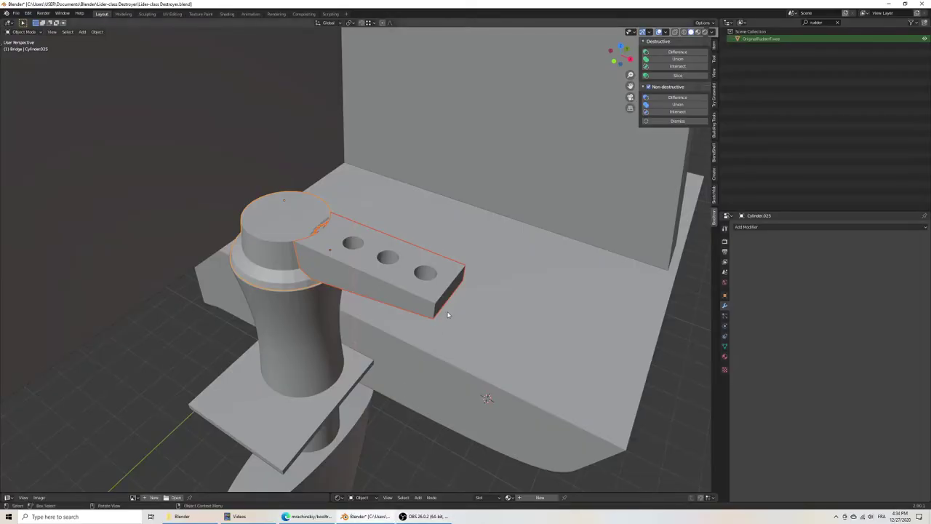
{"action": "key", "text": "ctrl+s"}
{"action": "key", "text": "Tab"}
{"action": "middle_click_drag", "start_coordinate": [487, 398], "coordinate": [412, 357]}
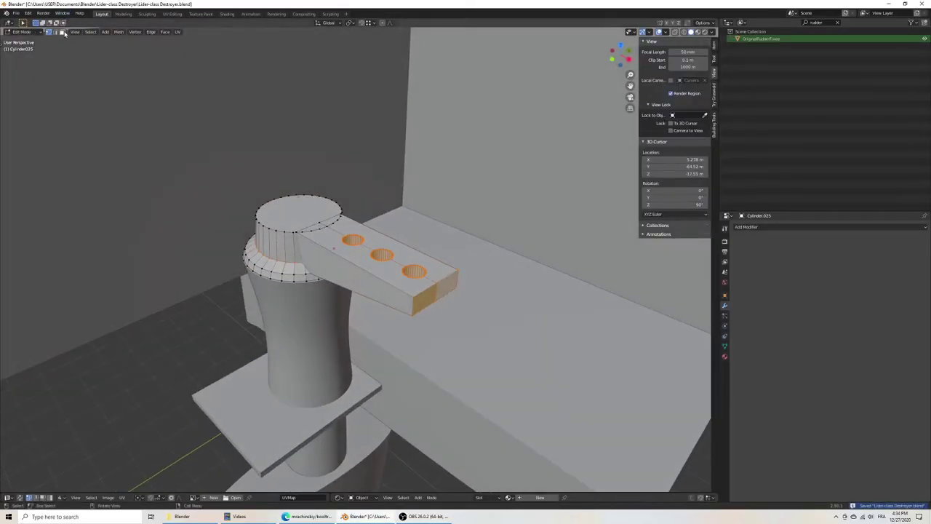
{"action": "key", "text": "2"}
{"action": "left_click", "coordinate": [412, 357]}
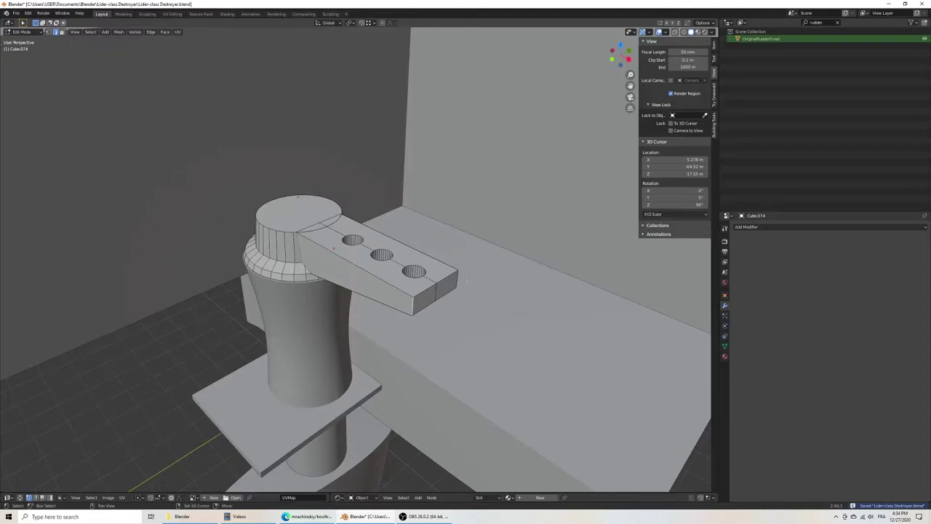
{"action": "mouse_move", "coordinate": [451, 278]}
{"action": "middle_mouse_down"}
{"action": "mouse_move", "coordinate": [439, 278]}
{"action": "mouse_move", "coordinate": [465, 305]}
{"action": "middle_mouse_up"}
{"action": "left_click", "coordinate": [415, 294], "text": "alt"}
{"action": "key", "text": "ctrl+b"}
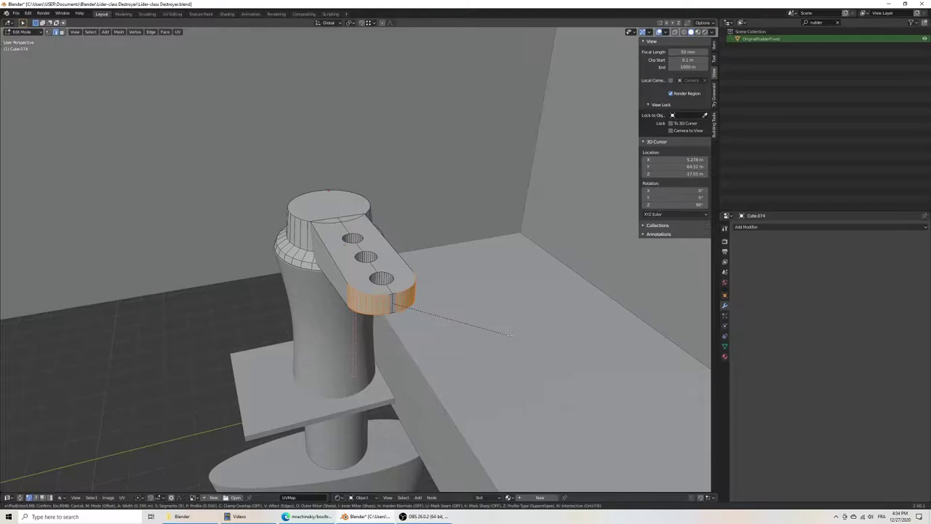
{"action": "left_click", "coordinate": [509, 335]}
{"action": "key", "text": "ctrl+s"}
{"action": "mouse_move", "coordinate": [510, 335]}
{"action": "middle_mouse_down"}
{"action": "mouse_move", "coordinate": [431, 371]}
{"action": "mouse_move", "coordinate": [391, 374]}
{"action": "mouse_move", "coordinate": [371, 339]}
{"action": "middle_mouse_up"}
{"action": "key", "text": "Tab"}
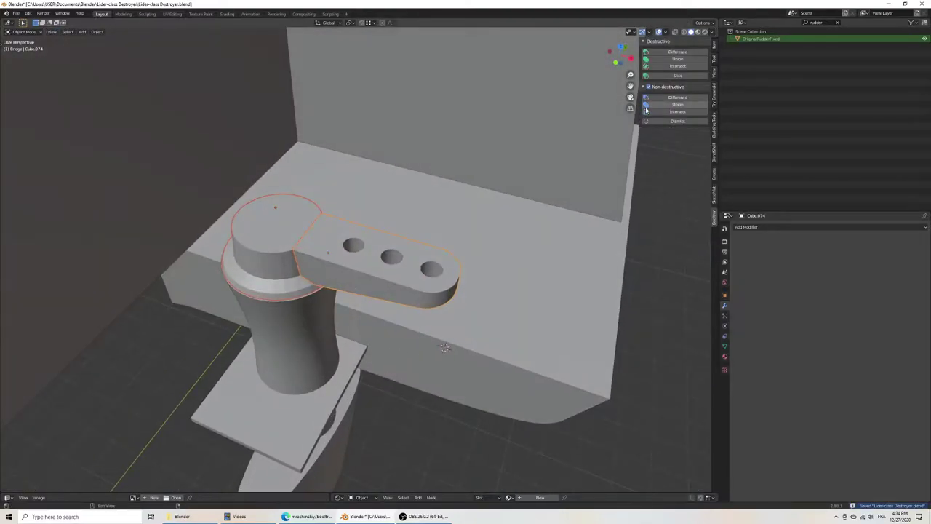
Step: Fuse the arm and cylinder with BoolTool Destructive Union and inspect the resulting mesh
{"action": "left_click", "coordinate": [678, 59]}
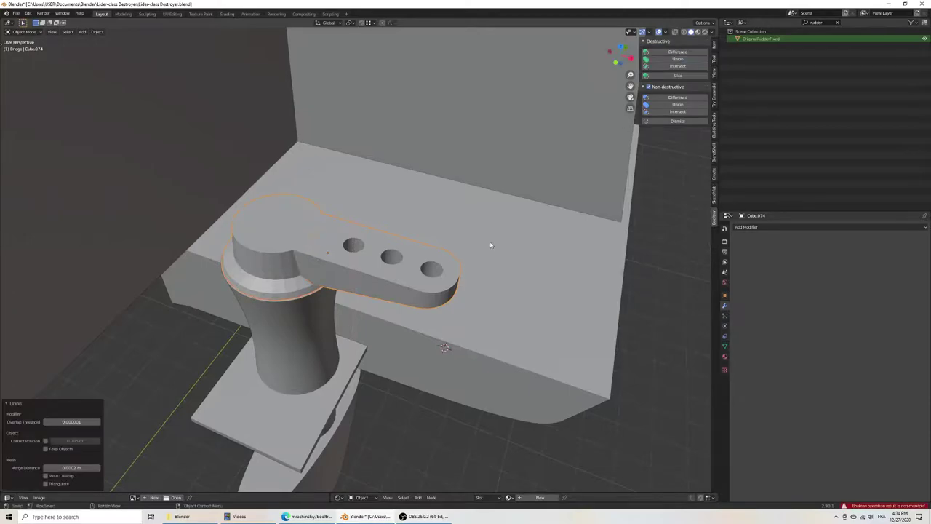
{"action": "key", "text": "Tab"}
{"action": "middle_click_drag", "start_coordinate": [337, 275], "coordinate": [310, 287]}
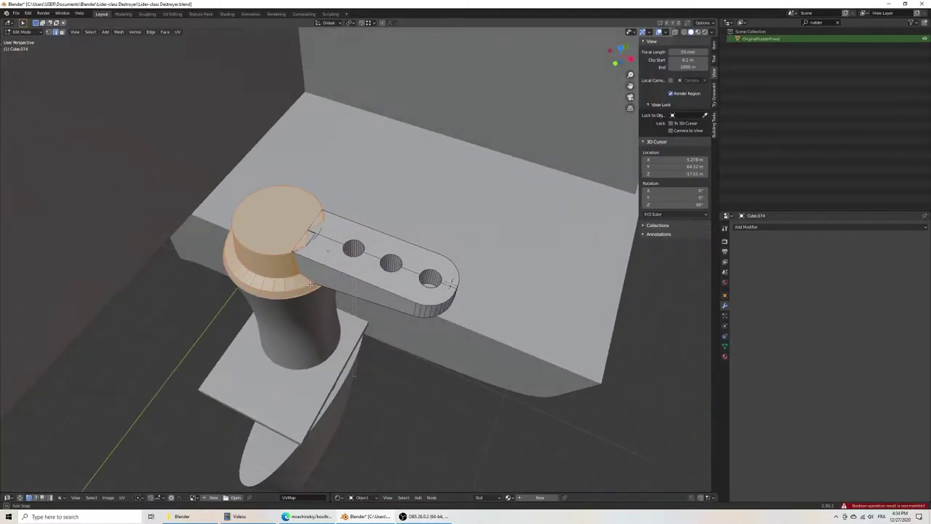
{"action": "key", "text": "Tab"}
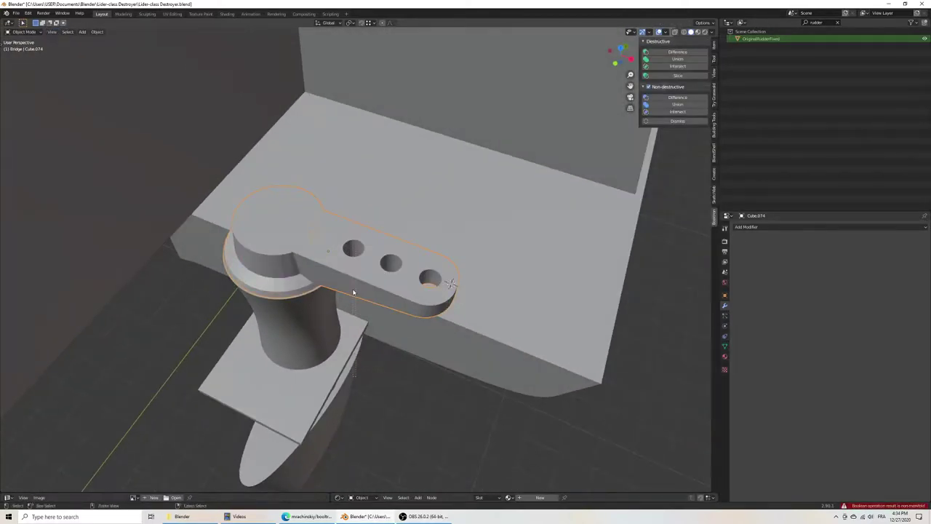
{"action": "middle_click_drag", "start_coordinate": [353, 292], "coordinate": [310, 275]}
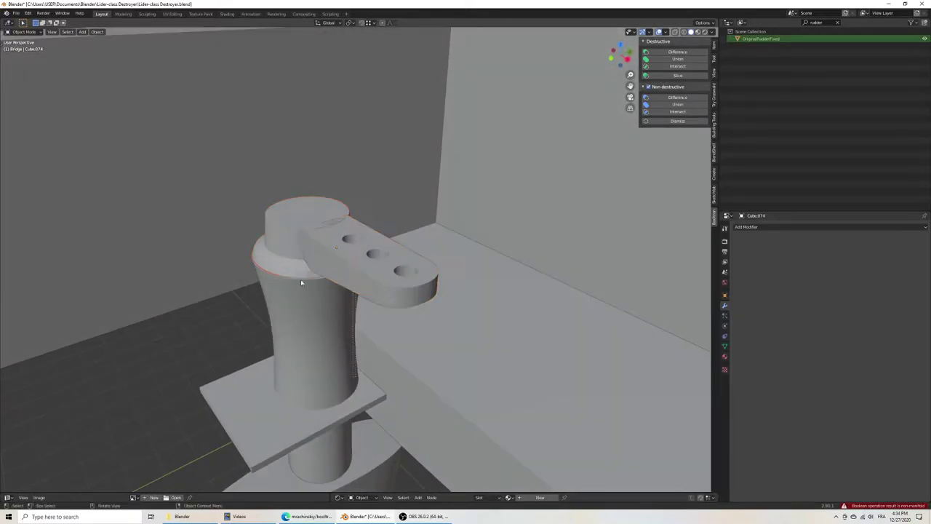
Step: Try a Non-destructive Union, undo it, and reapply Destructive Union to arm and cylinder
{"action": "left_click", "coordinate": [306, 252]}
{"action": "left_click", "coordinate": [274, 229], "text": "shift"}
{"action": "middle_click_drag", "start_coordinate": [257, 221], "coordinate": [309, 218]}
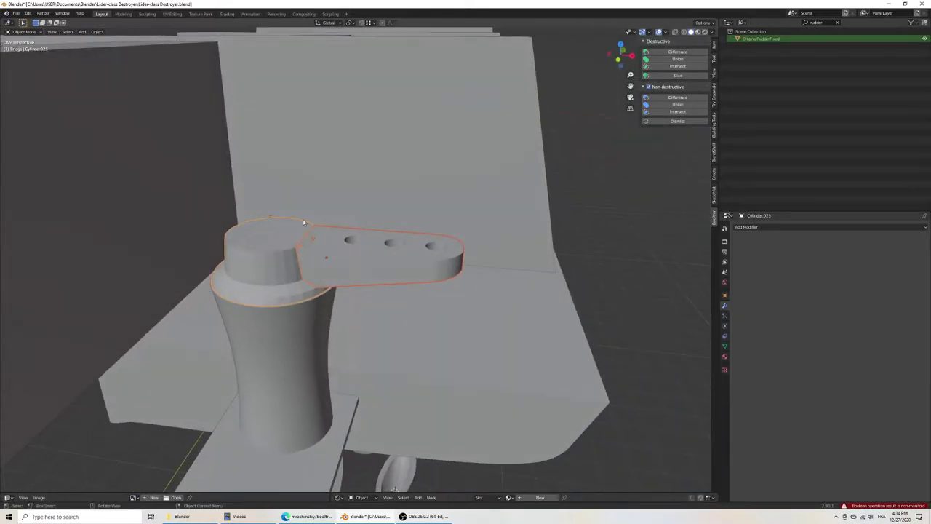
{"action": "left_click", "coordinate": [668, 105]}
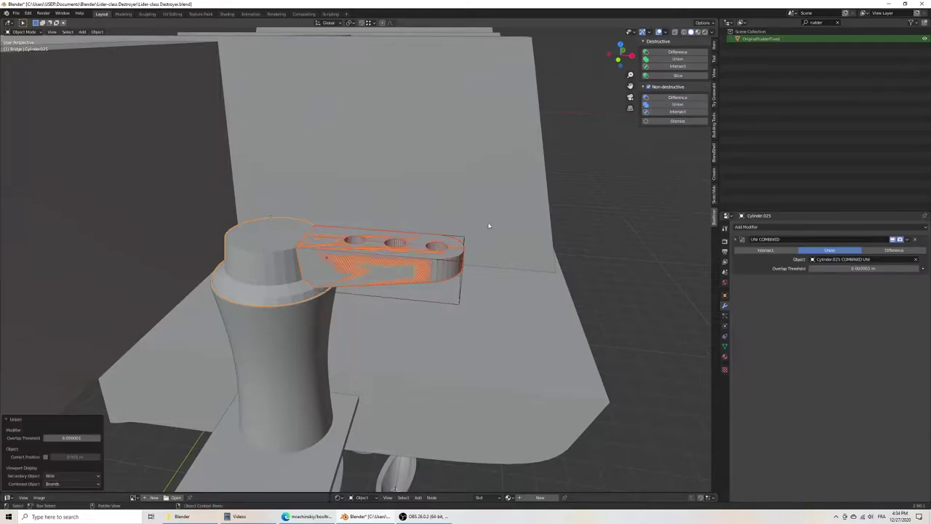
{"action": "middle_click_drag", "start_coordinate": [428, 237], "coordinate": [435, 232]}
{"action": "key", "text": "ctrl+z"}
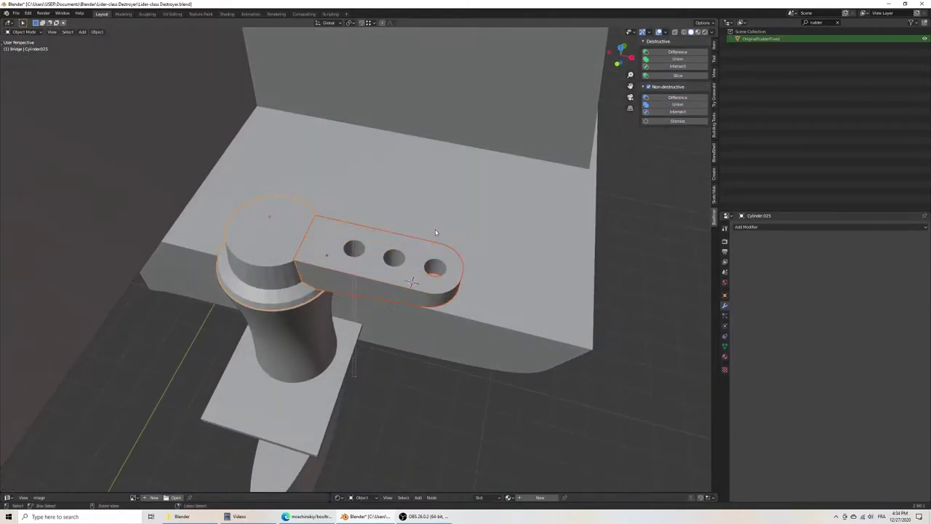
{"action": "left_click", "coordinate": [677, 58]}
{"action": "mouse_move", "coordinate": [339, 208]}
{"action": "middle_mouse_down"}
{"action": "mouse_move", "coordinate": [364, 276]}
{"action": "mouse_move", "coordinate": [402, 316]}
{"action": "mouse_move", "coordinate": [566, 185]}
{"action": "mouse_move", "coordinate": [437, 339]}
{"action": "mouse_move", "coordinate": [422, 324]}
{"action": "mouse_move", "coordinate": [364, 312]}
{"action": "middle_mouse_up"}
{"action": "key", "text": "Tab"}
{"action": "scroll", "coordinate": [403, 316], "scroll_direction": "up", "scroll_amount": 3}
{"action": "scroll", "coordinate": [402, 316], "scroll_direction": "down", "scroll_amount": 3}
{"action": "scroll", "coordinate": [566, 185], "scroll_direction": "up", "scroll_amount": 2}
Step: Undo the union and reselect the holed arm on its own
{"action": "key", "text": "Tab"}
{"action": "scroll", "coordinate": [477, 325], "scroll_direction": "up", "scroll_amount": 3}
{"action": "left_click", "coordinate": [422, 324]}
{"action": "left_click", "coordinate": [421, 323]}
{"action": "key", "text": "Tab"}
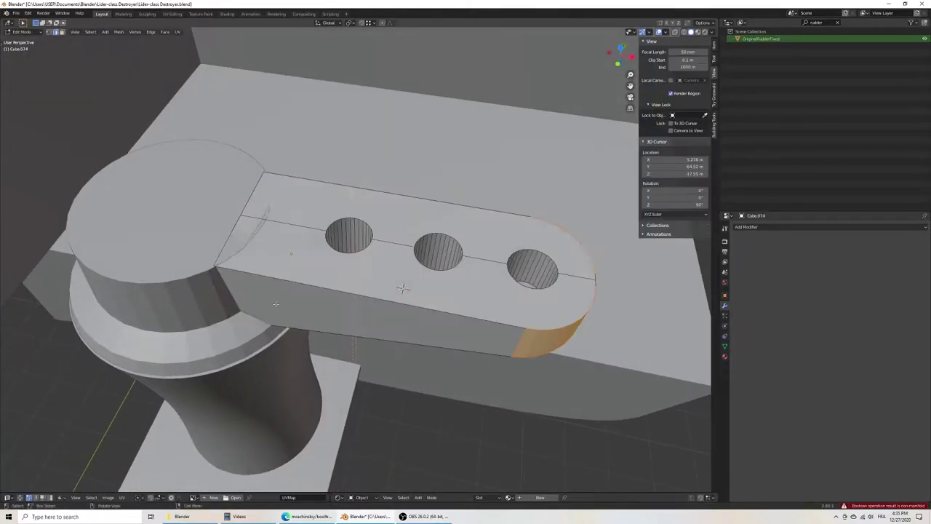
{"action": "key", "text": "Tab"}
Step: Show the scene in wireframe and view the cylinder and arm from the top (Numpad 7)
{"action": "left_click", "coordinate": [189, 281]}
{"action": "key", "text": "Tab"}
{"action": "key", "text": "z"}
{"action": "left_click", "coordinate": [174, 280]}
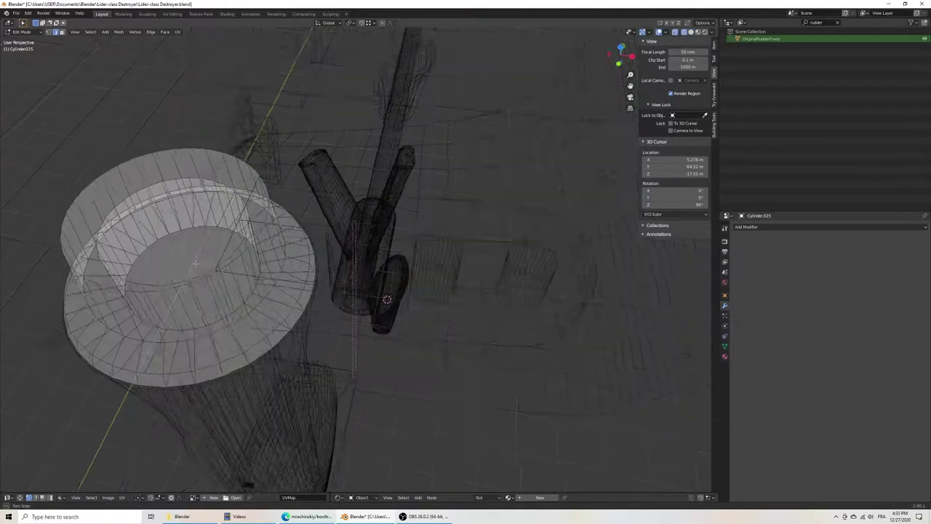
{"action": "middle_click_drag", "start_coordinate": [174, 280], "coordinate": [247, 272]}
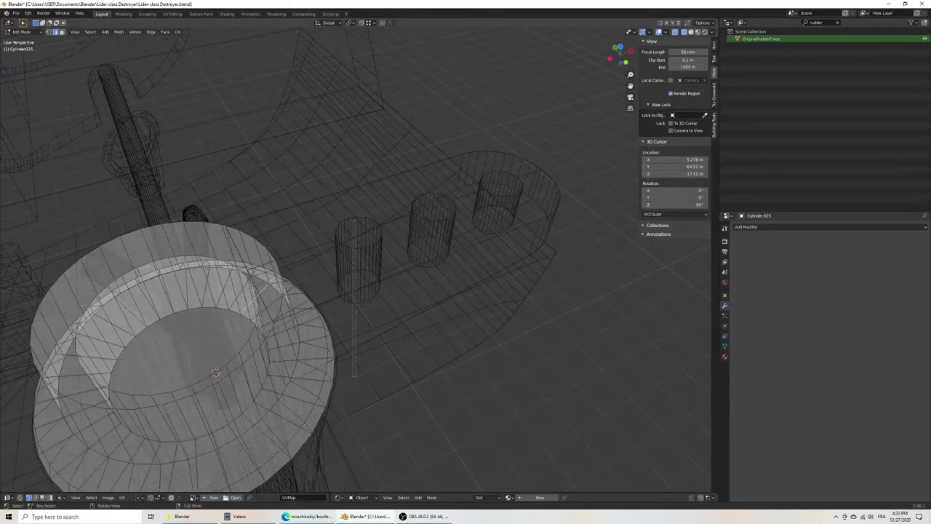
{"action": "middle_click_drag", "start_coordinate": [215, 373], "coordinate": [292, 302]}
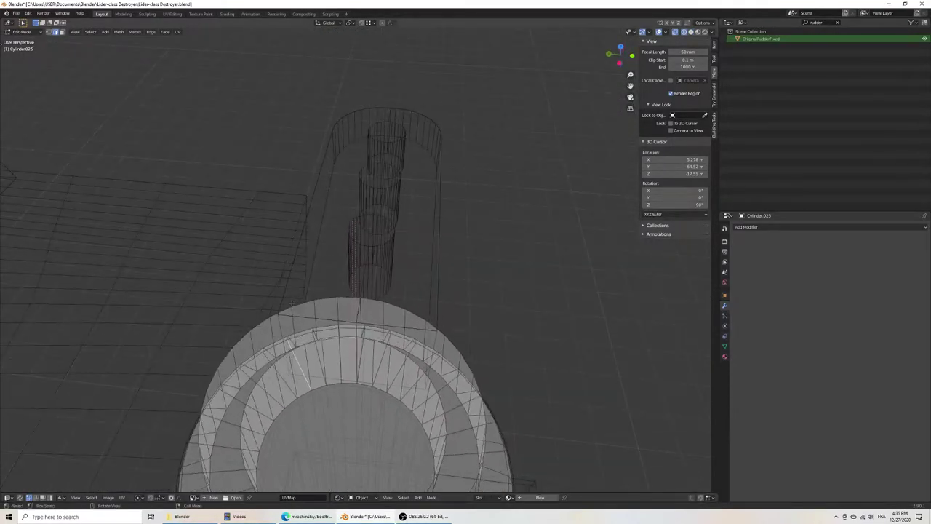
{"action": "key", "text": "KP_7"}
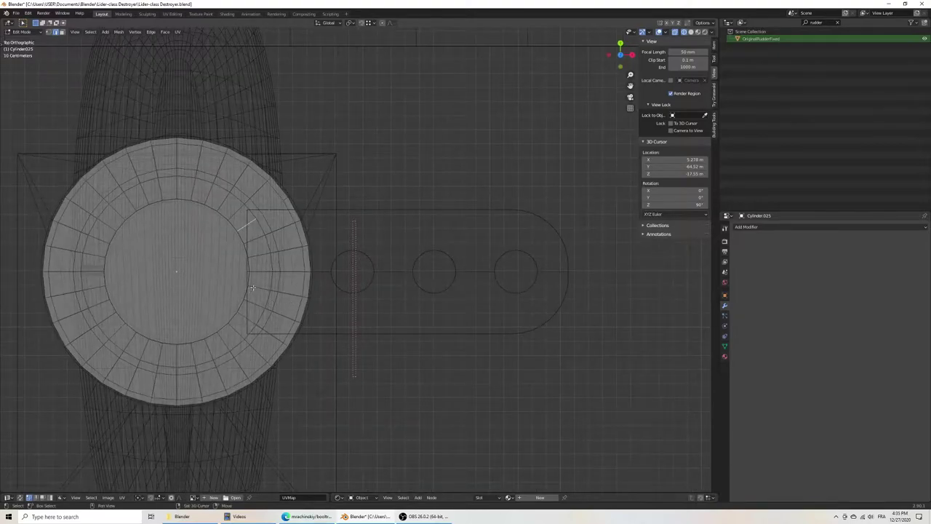
{"action": "middle_click_drag", "start_coordinate": [260, 291], "coordinate": [334, 271], "text": "shift"}
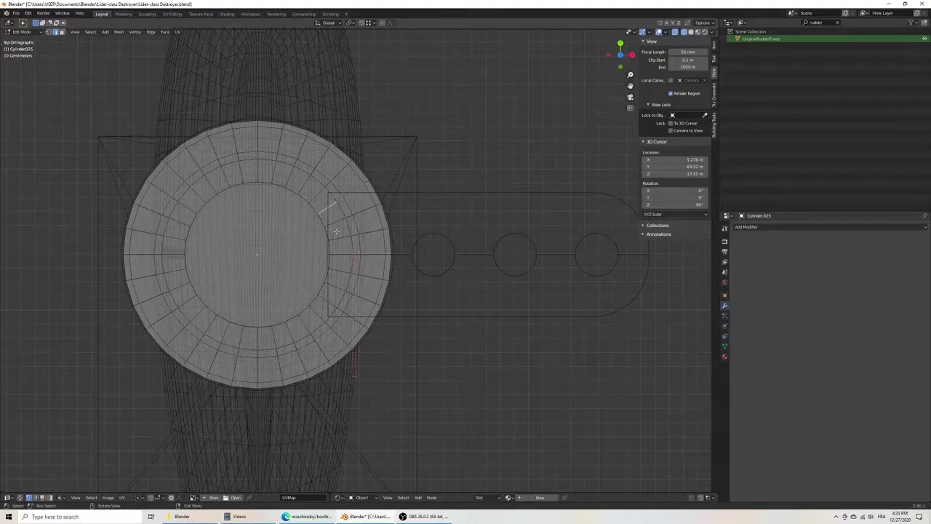
{"action": "key", "text": "Tab"}
Step: Insert an unslid Ctrl+R loop cut across the holed arm next to the cylinder hub
{"action": "left_click", "coordinate": [428, 193]}
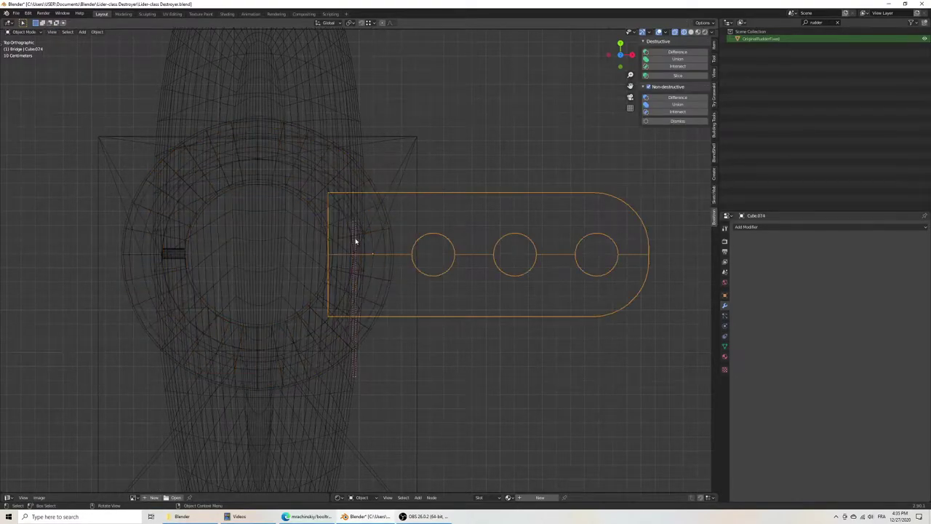
{"action": "middle_click_drag", "start_coordinate": [337, 243], "coordinate": [321, 248]}
{"action": "key", "text": "Tab"}
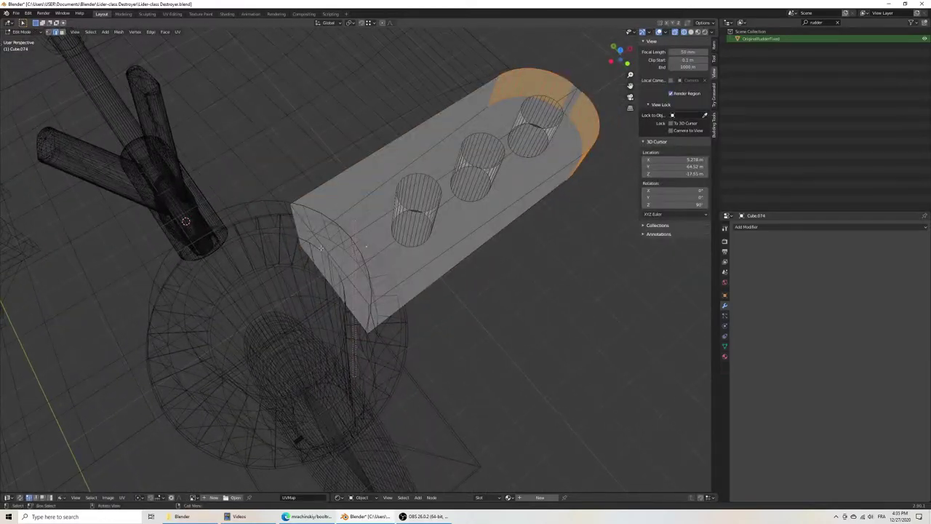
{"action": "key", "text": "ctrl+r"}
{"action": "scroll", "coordinate": [312, 253], "scroll_direction": "up", "scroll_amount": 1}
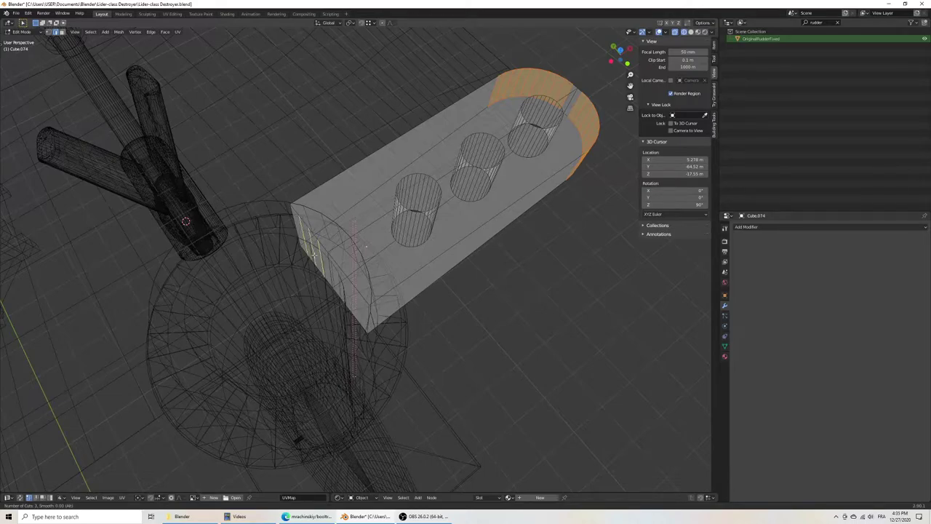
{"action": "left_click", "coordinate": [313, 252]}
{"action": "right_click", "coordinate": [314, 253]}
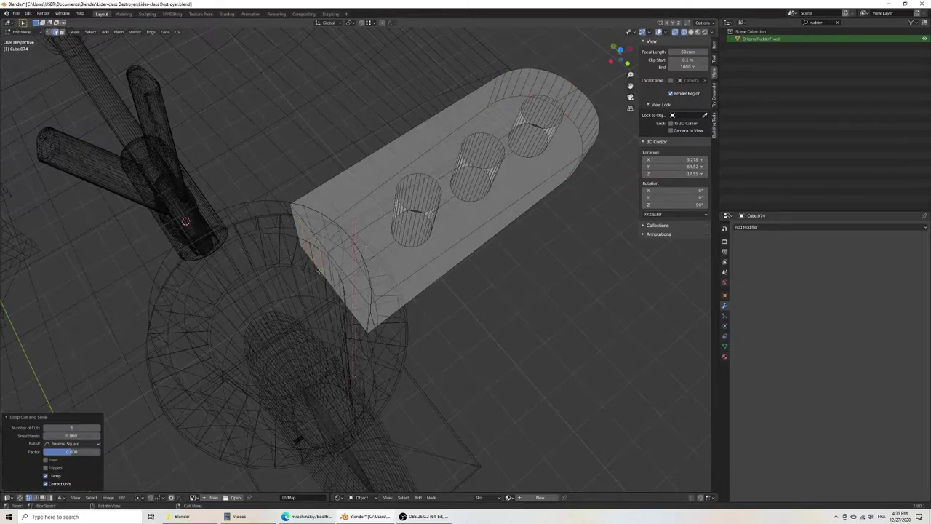
{"action": "right_click", "coordinate": [352, 288]}
{"action": "key", "text": "KP_7"}
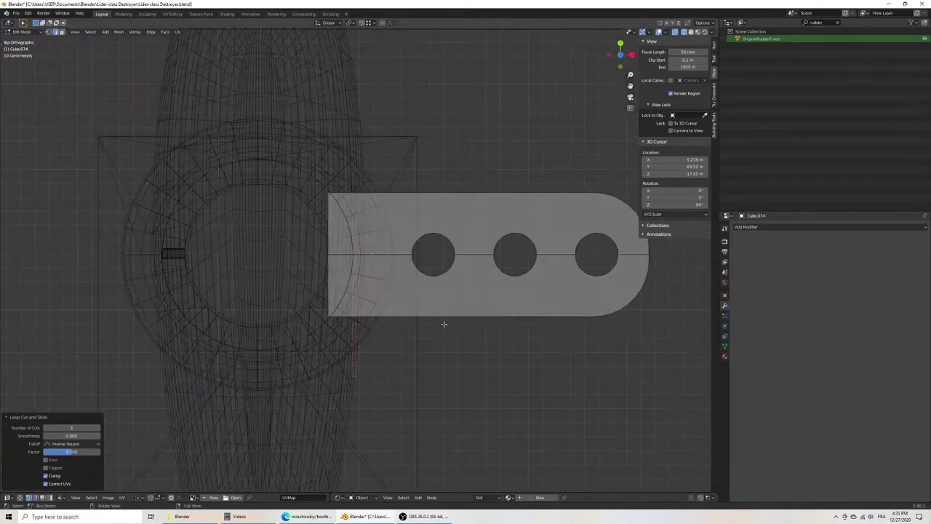
{"action": "middle_click_drag", "start_coordinate": [370, 259], "coordinate": [277, 218]}
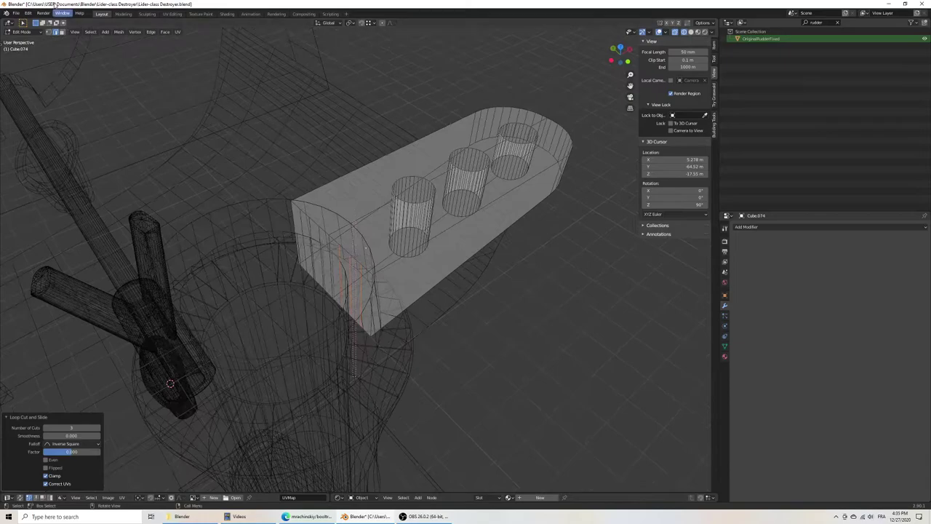
Step: Confirm the new edge loop and shift it along X toward the cylinder
{"action": "left_click", "coordinate": [330, 253]}
{"action": "middle_click_drag", "start_coordinate": [330, 252], "coordinate": [538, 43]}
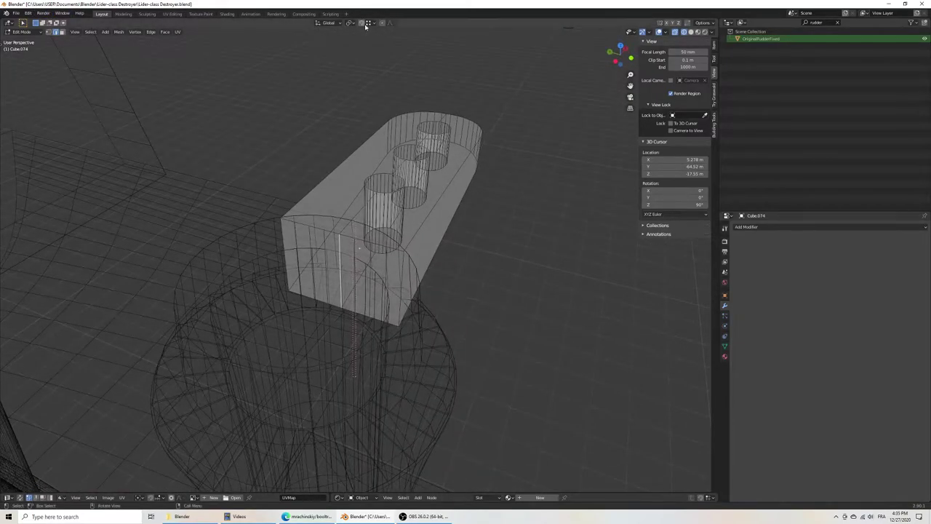
{"action": "key", "text": "g"}
{"action": "key", "text": "x"}
{"action": "left_click", "coordinate": [360, 227]}
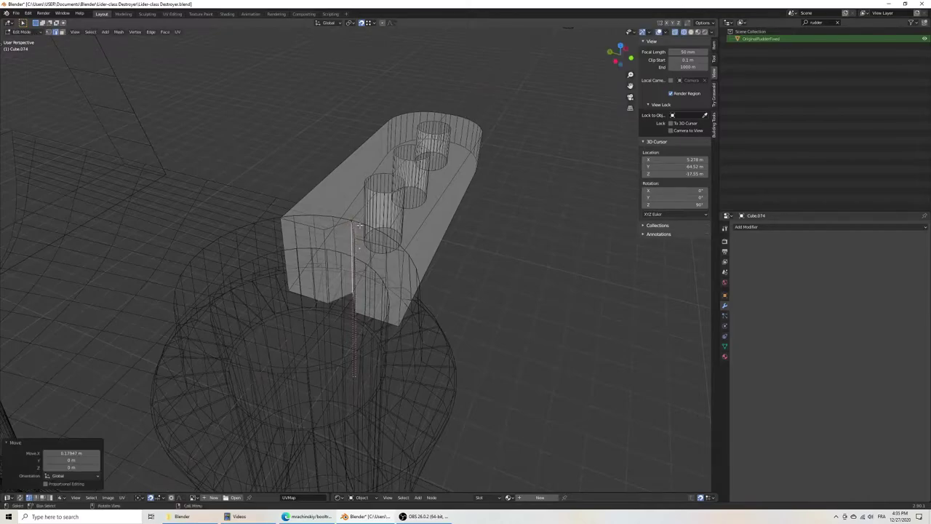
Step: Move the arm's inner end edge toward the hub, abandoning one X-constrained attempt
{"action": "left_click", "coordinate": [324, 240]}
{"action": "key", "text": "g"}
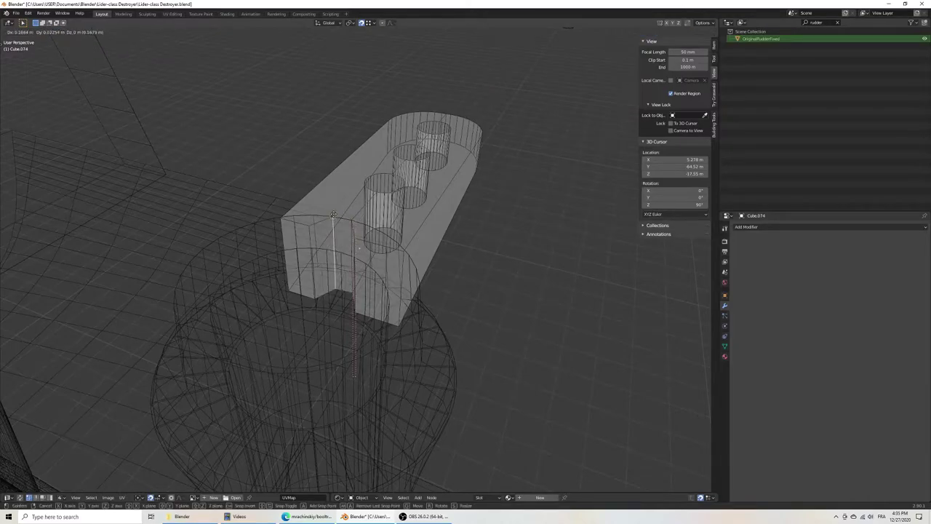
{"action": "left_click", "coordinate": [333, 215]}
{"action": "key", "text": "g"}
{"action": "key", "text": "x"}
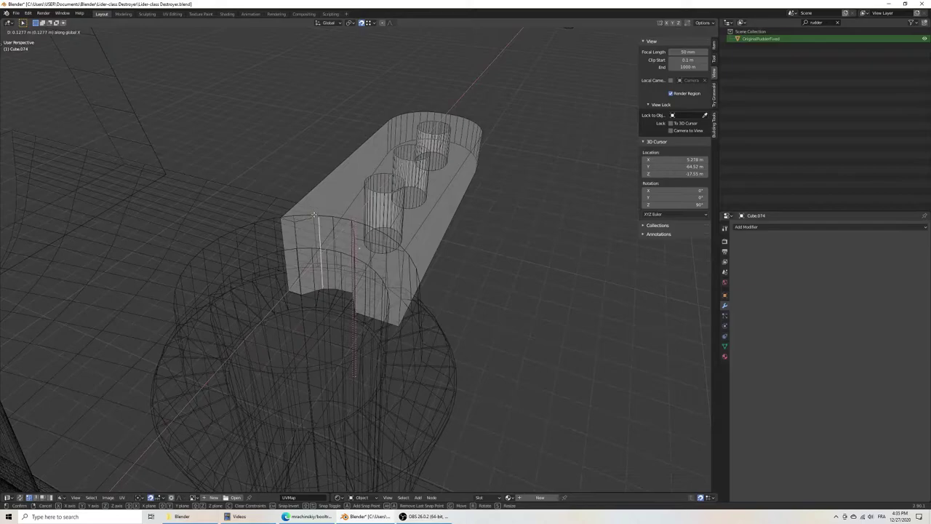
{"action": "key", "text": "Escape"}
{"action": "key", "text": "g"}
{"action": "left_click", "coordinate": [314, 218]}
{"action": "middle_click_drag", "start_coordinate": [312, 221], "coordinate": [306, 242]}
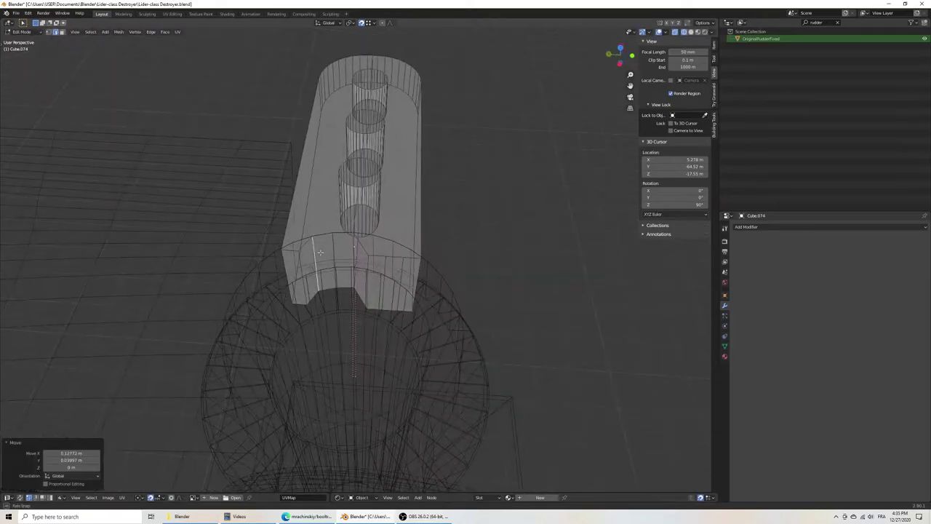
Step: Keep nudging the arm's end edge until it sits inside the round hub
{"action": "key", "text": "g"}
{"action": "left_click", "coordinate": [287, 241]}
{"action": "key", "text": "g"}
{"action": "left_click", "coordinate": [273, 240]}
{"action": "middle_click_drag", "start_coordinate": [273, 240], "coordinate": [431, 241]}
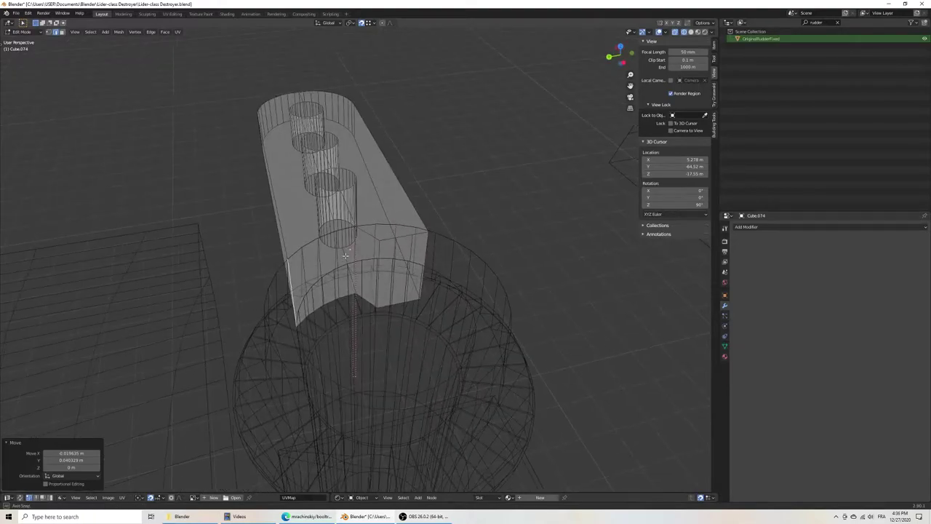
{"action": "key", "text": "g"}
{"action": "left_click", "coordinate": [436, 238]}
{"action": "key", "text": "g"}
{"action": "left_click", "coordinate": [411, 237]}
{"action": "key", "text": "g"}
{"action": "key", "text": "g"}
{"action": "left_click", "coordinate": [376, 227]}
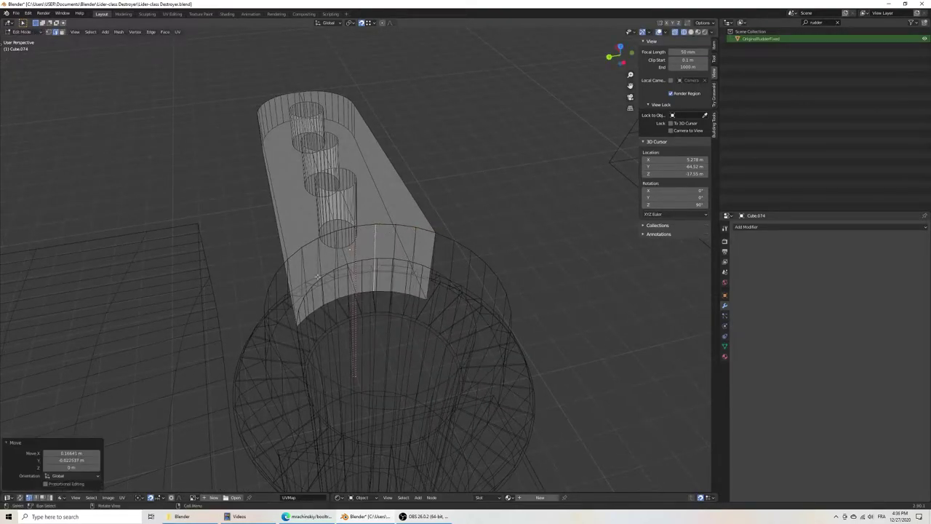
Step: Move the arm's end vertex vertically, Z-constrained, toward the hub wall
{"action": "mouse_move", "coordinate": [376, 228]}
{"action": "middle_mouse_down"}
{"action": "mouse_move", "coordinate": [404, 250]}
{"action": "mouse_move", "coordinate": [395, 311]}
{"action": "middle_mouse_up"}
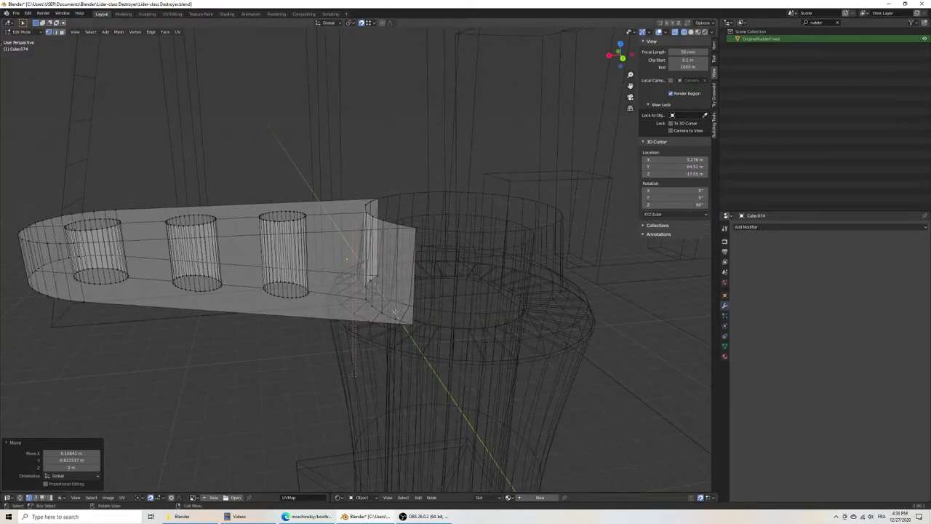
{"action": "mouse_move", "coordinate": [414, 322]}
{"action": "middle_mouse_down"}
{"action": "mouse_move", "coordinate": [433, 293]}
{"action": "mouse_move", "coordinate": [433, 309]}
{"action": "middle_mouse_up"}
{"action": "key", "text": "g"}
{"action": "left_click", "coordinate": [433, 293]}
{"action": "key", "text": "g"}
{"action": "key", "text": "z"}
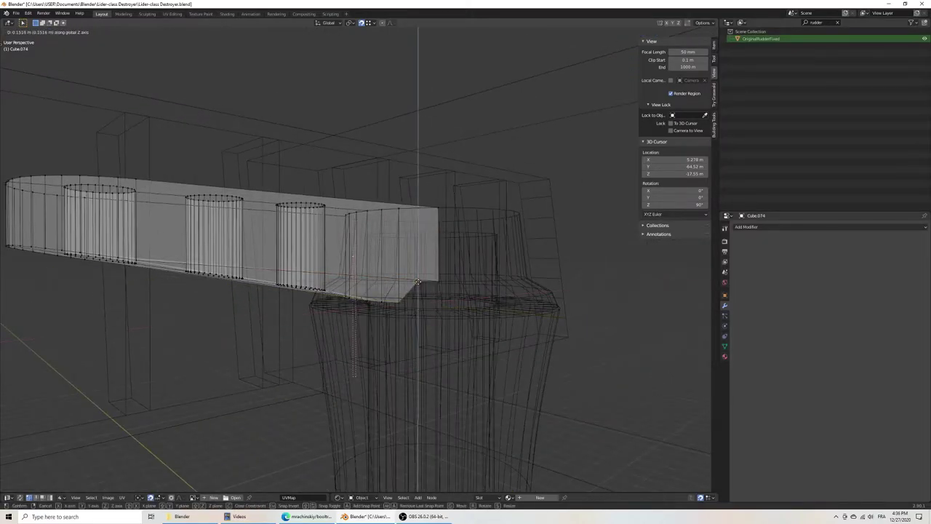
{"action": "left_click", "coordinate": [434, 318]}
{"action": "mouse_move", "coordinate": [434, 318]}
{"action": "middle_mouse_down"}
{"action": "mouse_move", "coordinate": [415, 297]}
{"action": "mouse_move", "coordinate": [430, 304]}
{"action": "mouse_move", "coordinate": [438, 350]}
{"action": "mouse_move", "coordinate": [422, 360]}
{"action": "middle_mouse_up"}
{"action": "key", "text": "g"}
{"action": "right_click", "coordinate": [418, 296]}
Step: Place the arm's end vertices inside the hub, redoing one placement
{"action": "key", "text": "g"}
{"action": "left_click", "coordinate": [438, 350]}
{"action": "key", "text": "g"}
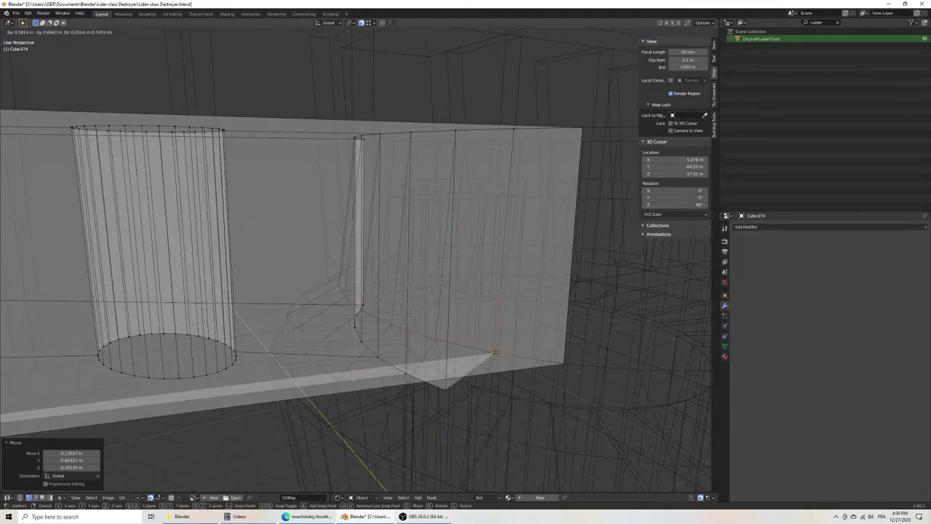
{"action": "left_click", "coordinate": [410, 371]}
{"action": "key", "text": "g"}
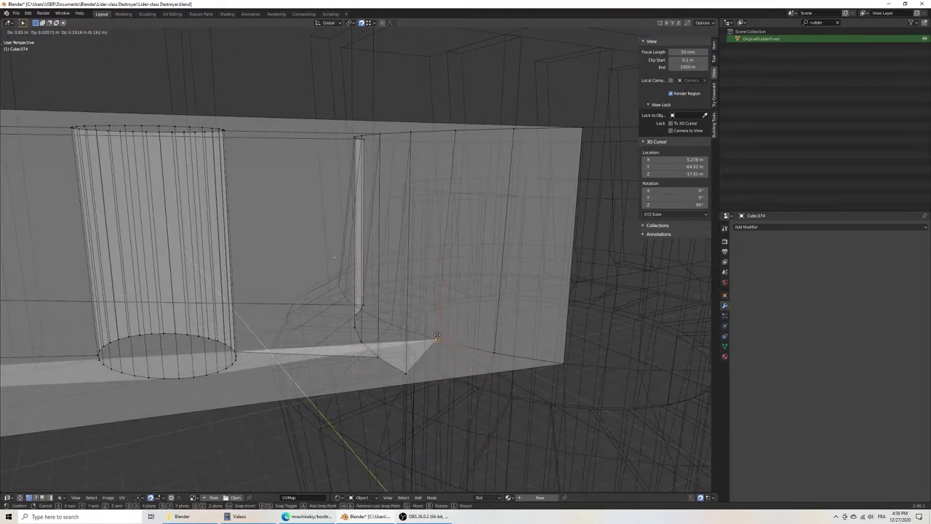
{"action": "left_click", "coordinate": [436, 335]}
{"action": "middle_click_drag", "start_coordinate": [436, 335], "coordinate": [485, 360]}
{"action": "key", "text": "ctrl+z"}
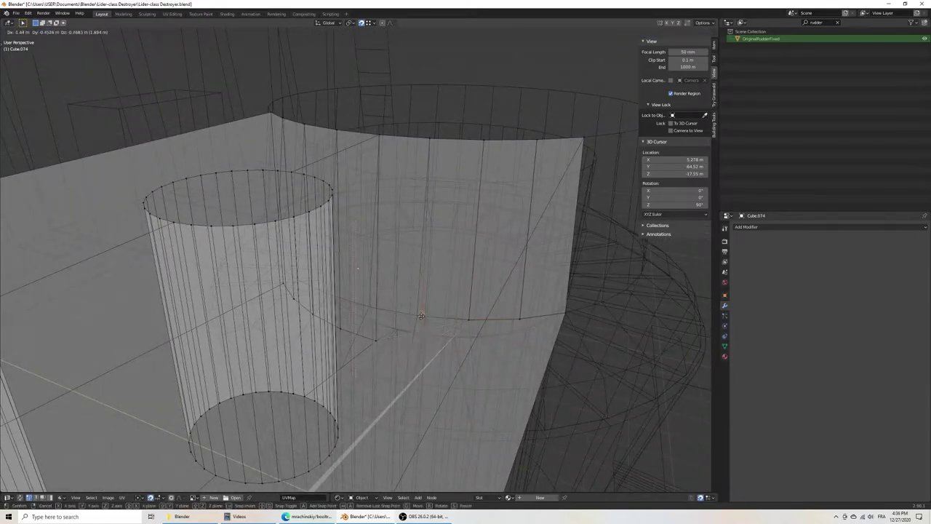
{"action": "key", "text": "g"}
{"action": "left_click", "coordinate": [418, 317]}
{"action": "mouse_move", "coordinate": [418, 317]}
{"action": "middle_mouse_down"}
{"action": "mouse_move", "coordinate": [432, 329]}
{"action": "mouse_move", "coordinate": [460, 329]}
{"action": "middle_mouse_up"}
Step: Drop the arm's corner vertices onto the hub wall edge
{"action": "key", "text": "g"}
{"action": "left_click", "coordinate": [371, 301]}
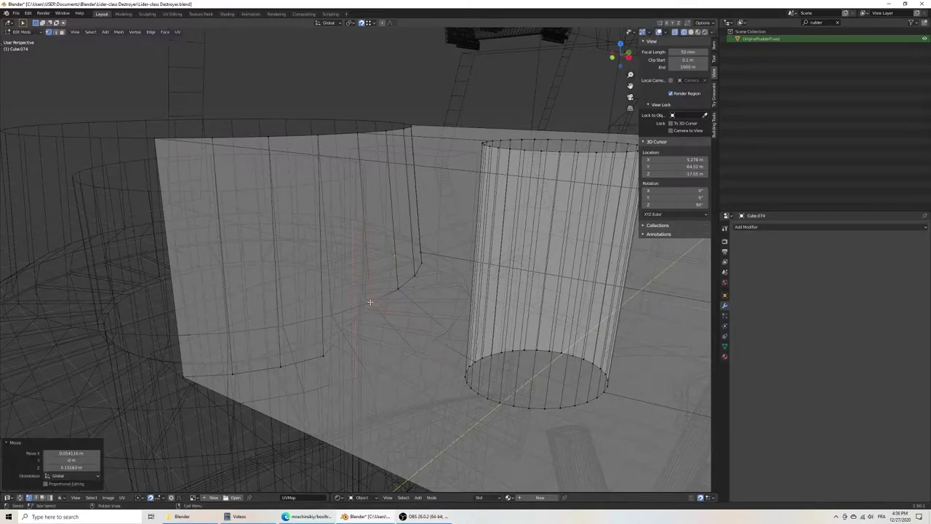
{"action": "key", "text": "g"}
{"action": "left_click", "coordinate": [332, 321]}
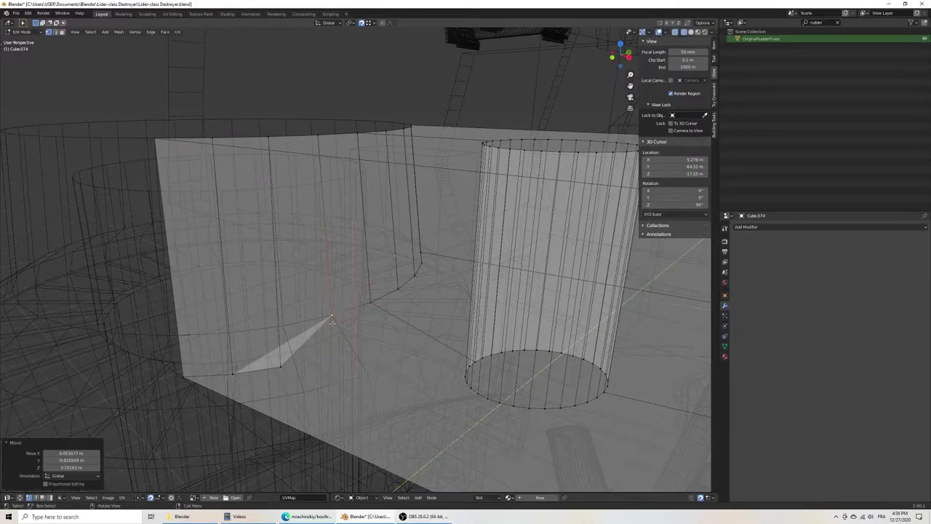
{"action": "key", "text": "g"}
{"action": "left_click", "coordinate": [282, 356]}
{"action": "middle_click_drag", "start_coordinate": [282, 356], "coordinate": [279, 353]}
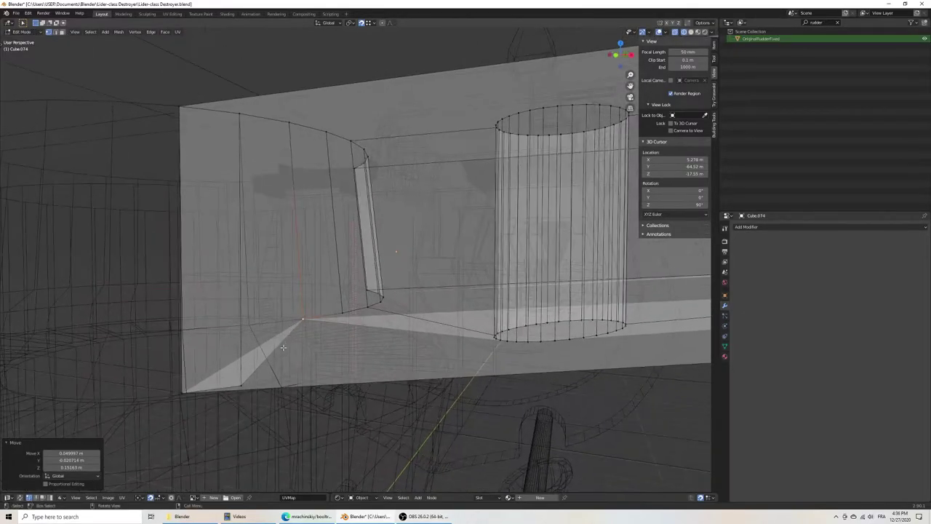
{"action": "key", "text": "g"}
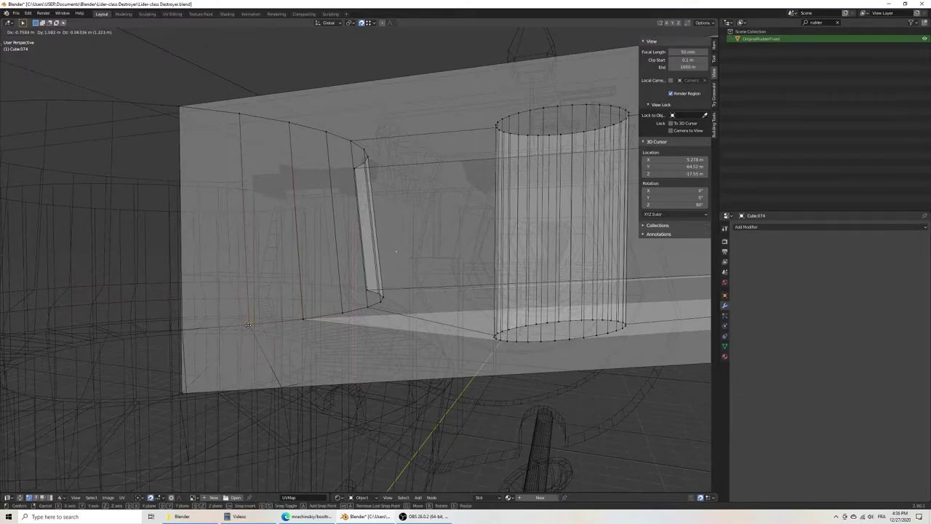
{"action": "key", "text": "Escape"}
Step: Snap the last stray vertex to the box corner and return to solid shading
{"action": "mouse_move", "coordinate": [248, 326]}
{"action": "middle_mouse_down"}
{"action": "mouse_move", "coordinate": [234, 339]}
{"action": "mouse_move", "coordinate": [254, 334]}
{"action": "middle_mouse_up"}
{"action": "key", "text": "g"}
{"action": "left_click", "coordinate": [233, 339]}
{"action": "key", "text": "g"}
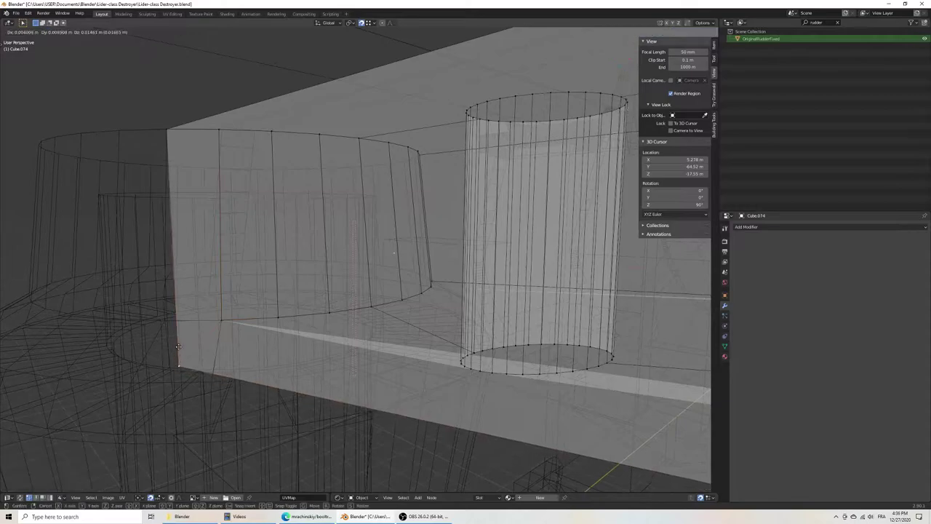
{"action": "left_click", "coordinate": [166, 321]}
{"action": "mouse_move", "coordinate": [166, 321]}
{"action": "middle_mouse_down"}
{"action": "mouse_move", "coordinate": [240, 332]}
{"action": "mouse_move", "coordinate": [314, 323]}
{"action": "mouse_move", "coordinate": [400, 284]}
{"action": "middle_mouse_up"}
{"action": "key", "text": "alt+z"}
Step: Save, select the round hub plus the tiller arm, and enter Edit Mode on both
{"action": "key", "text": "ctrl+s"}
{"action": "key", "text": "Tab"}
{"action": "left_click", "coordinate": [400, 284]}
{"action": "left_click", "coordinate": [277, 229], "text": "shift"}
{"action": "mouse_move", "coordinate": [276, 232]}
{"action": "middle_mouse_down"}
{"action": "mouse_move", "coordinate": [284, 318]}
{"action": "mouse_move", "coordinate": [406, 306]}
{"action": "mouse_move", "coordinate": [408, 287]}
{"action": "middle_mouse_up"}
{"action": "left_click", "coordinate": [409, 286], "text": "shift"}
{"action": "key", "text": "F3"}
{"action": "type", "text": "edit"}
{"action": "key", "text": "Return"}
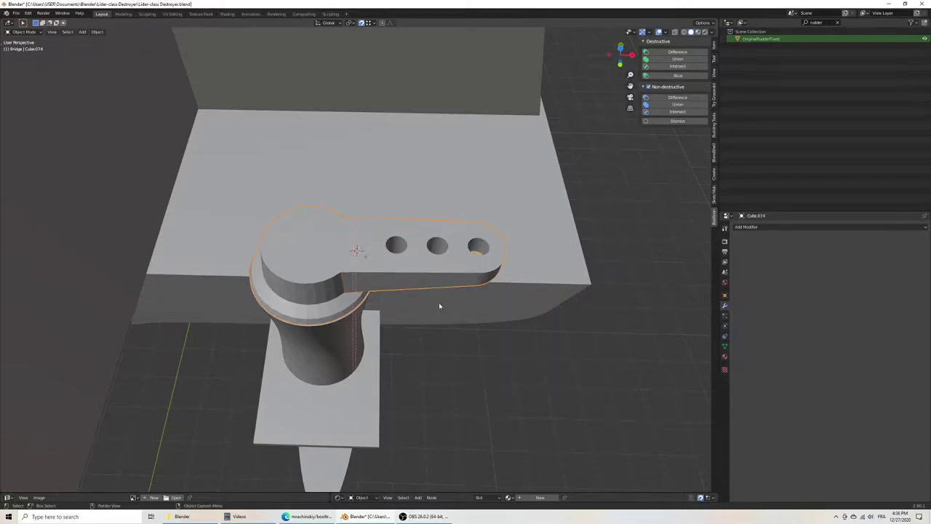
Step: Run Merge by Distance on all hub-and-arm geometry, save, and return to Object Mode
{"action": "key", "text": "a"}
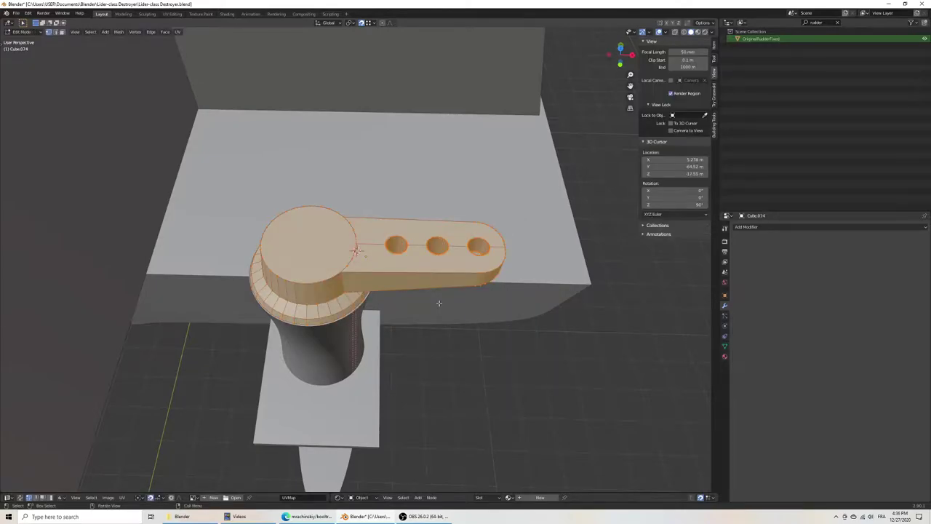
{"action": "key", "text": "F3"}
{"action": "type", "text": "merge"}
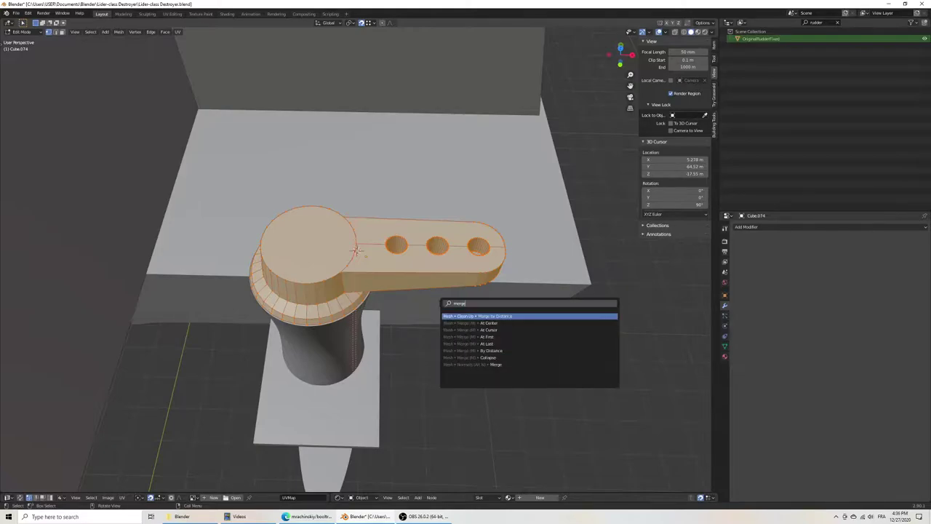
{"action": "key", "text": "Return"}
{"action": "key", "text": "ctrl+s"}
{"action": "key", "text": "Tab"}
{"action": "scroll", "coordinate": [299, 318], "scroll_direction": "up", "scroll_amount": 4}
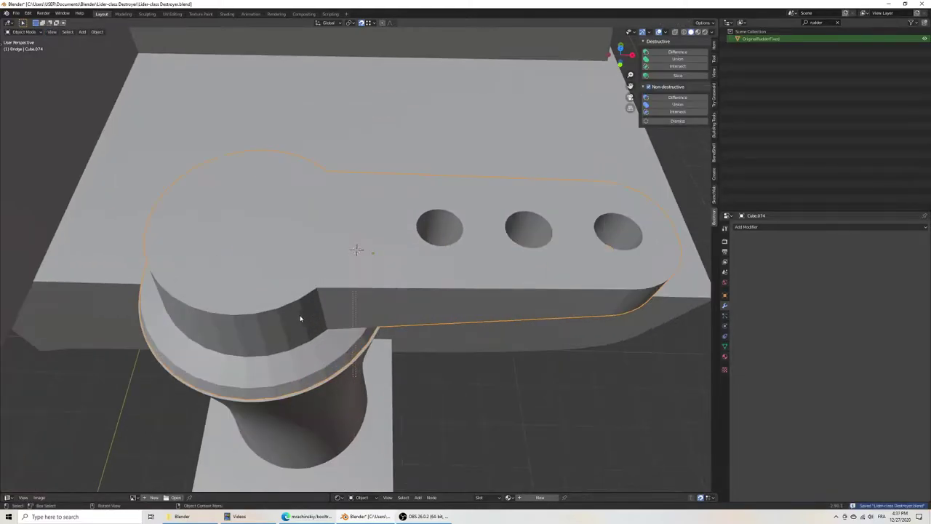
{"action": "mouse_move", "coordinate": [299, 318]}
{"action": "middle_mouse_down"}
{"action": "mouse_move", "coordinate": [382, 288]}
{"action": "mouse_move", "coordinate": [387, 255]}
{"action": "middle_mouse_up"}
{"action": "scroll", "coordinate": [334, 306], "scroll_direction": "up", "scroll_amount": 5}
Step: Delete the first inner wall's vertical edges and faces (Only Edges & Faces)
{"action": "key", "text": "Tab"}
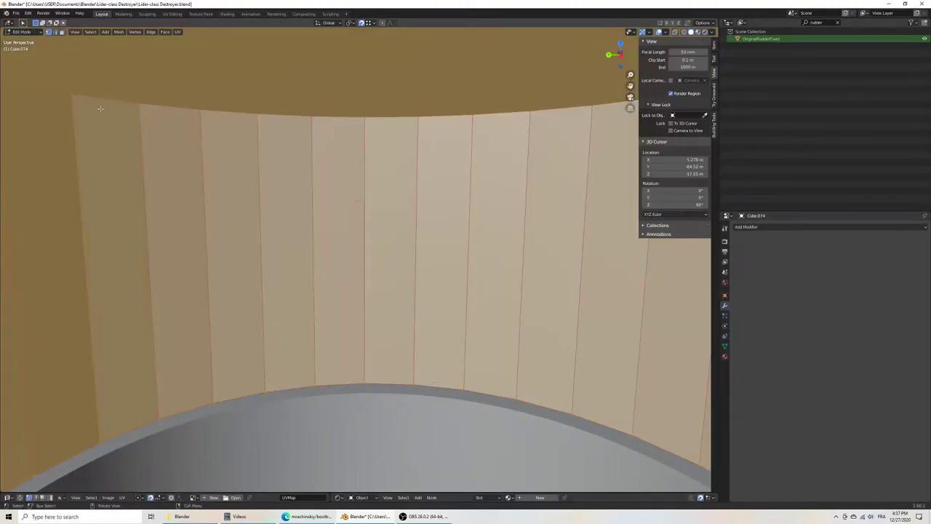
{"action": "left_click", "coordinate": [203, 213]}
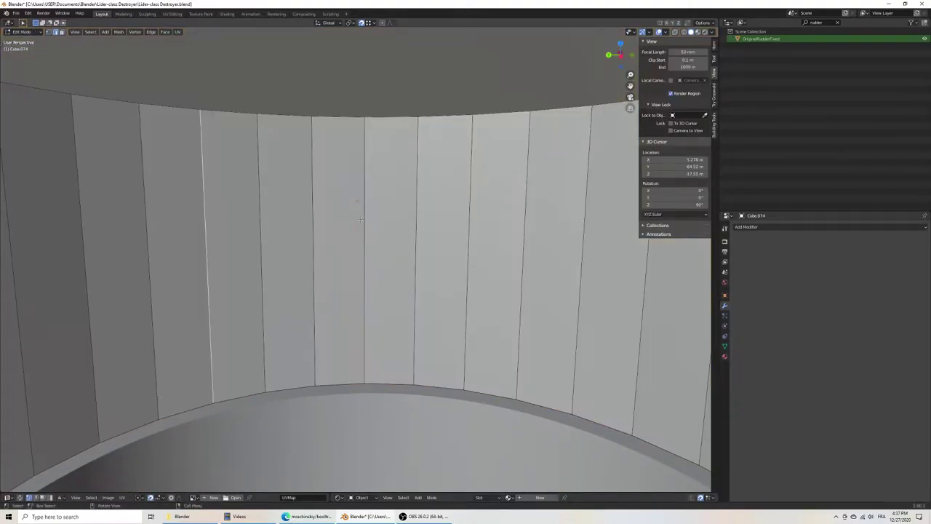
{"action": "left_click", "coordinate": [364, 218]}
{"action": "left_click", "coordinate": [313, 219]}
{"action": "left_click", "coordinate": [262, 211], "text": "shift"}
{"action": "left_click", "coordinate": [417, 218], "text": "shift"}
{"action": "left_click", "coordinate": [470, 219], "text": "shift"}
{"action": "left_click", "coordinate": [538, 214], "text": "shift"}
{"action": "left_click", "coordinate": [203, 213], "text": "shift"}
{"action": "key", "text": "z"}
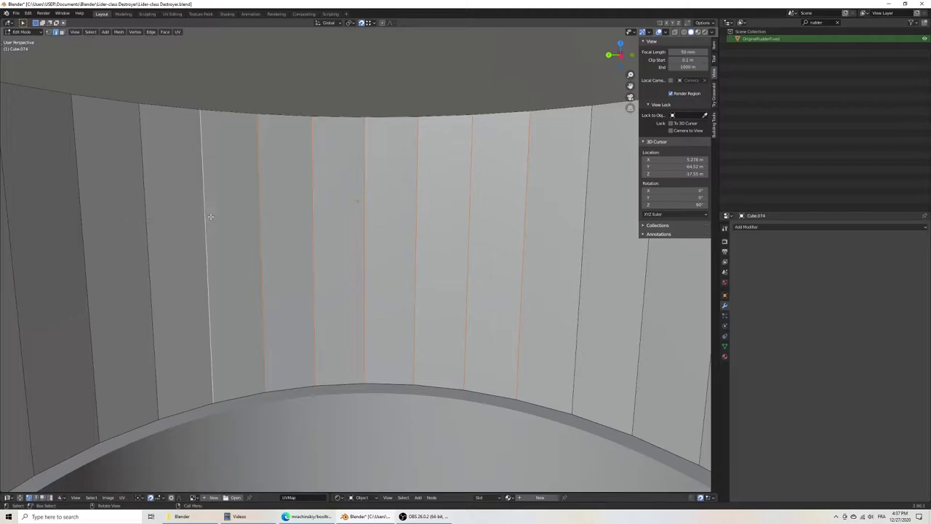
{"action": "key", "text": "x"}
{"action": "left_click", "coordinate": [211, 218]}
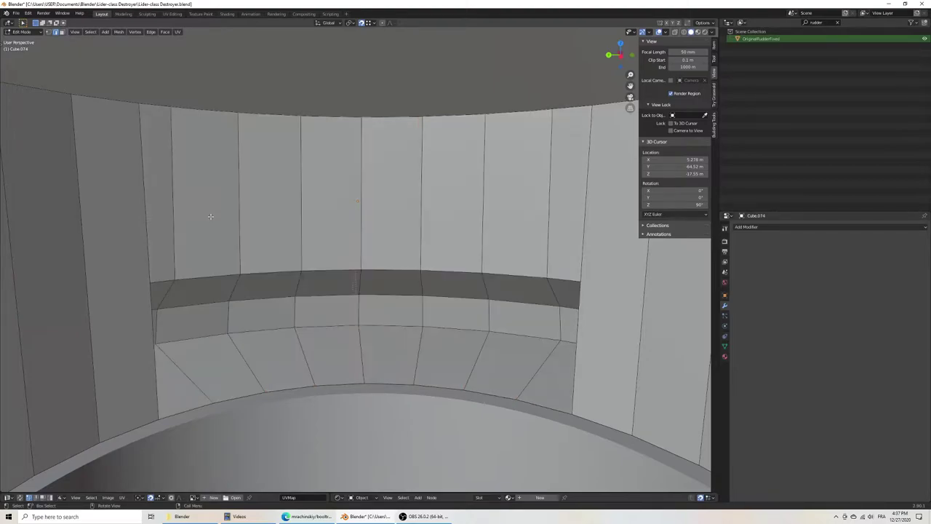
{"action": "scroll", "coordinate": [311, 271], "scroll_direction": "up", "scroll_amount": 3}
{"action": "scroll", "coordinate": [327, 272], "scroll_direction": "up", "scroll_amount": 2}
{"action": "scroll", "coordinate": [338, 270], "scroll_direction": "up", "scroll_amount": 2}
{"action": "scroll", "coordinate": [347, 270], "scroll_direction": "up", "scroll_amount": 2}
{"action": "scroll", "coordinate": [347, 271], "scroll_direction": "down", "scroll_amount": 3}
{"action": "scroll", "coordinate": [305, 270], "scroll_direction": "down", "scroll_amount": 2}
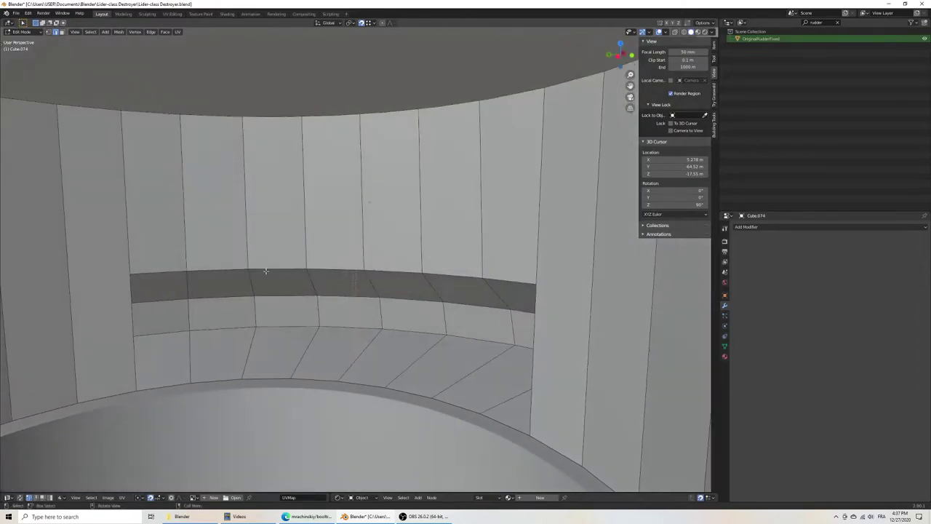
{"action": "scroll", "coordinate": [254, 269], "scroll_direction": "up", "scroll_amount": 1}
{"action": "scroll", "coordinate": [254, 269], "scroll_direction": "up", "scroll_amount": 3}
{"action": "scroll", "coordinate": [328, 280], "scroll_direction": "down", "scroll_amount": 4}
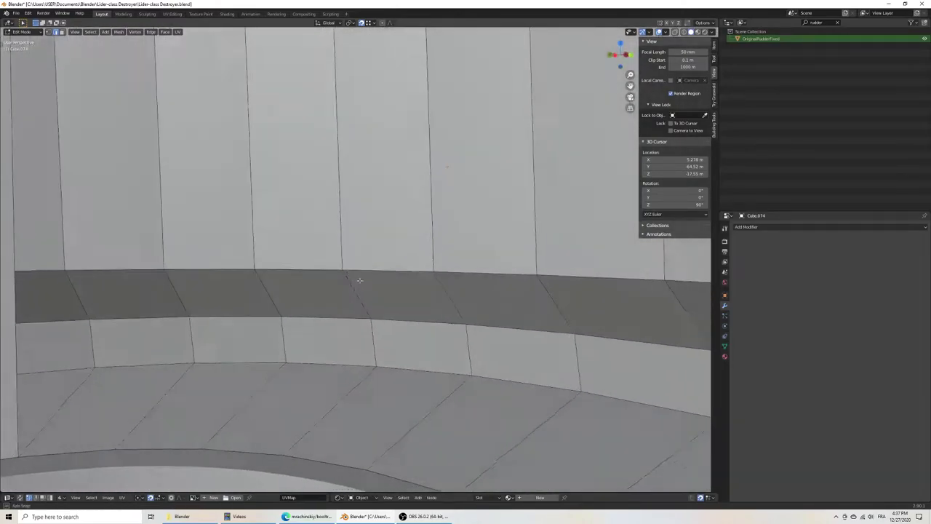
{"action": "scroll", "coordinate": [402, 293], "scroll_direction": "up", "scroll_amount": 2}
Step: Delete the remaining inner wall's edges and faces
{"action": "middle_click_drag", "start_coordinate": [402, 293], "coordinate": [523, 179]}
{"action": "scroll", "coordinate": [427, 270], "scroll_direction": "down", "scroll_amount": 5}
{"action": "scroll", "coordinate": [429, 275], "scroll_direction": "up", "scroll_amount": 5}
{"action": "scroll", "coordinate": [430, 277], "scroll_direction": "down", "scroll_amount": 1}
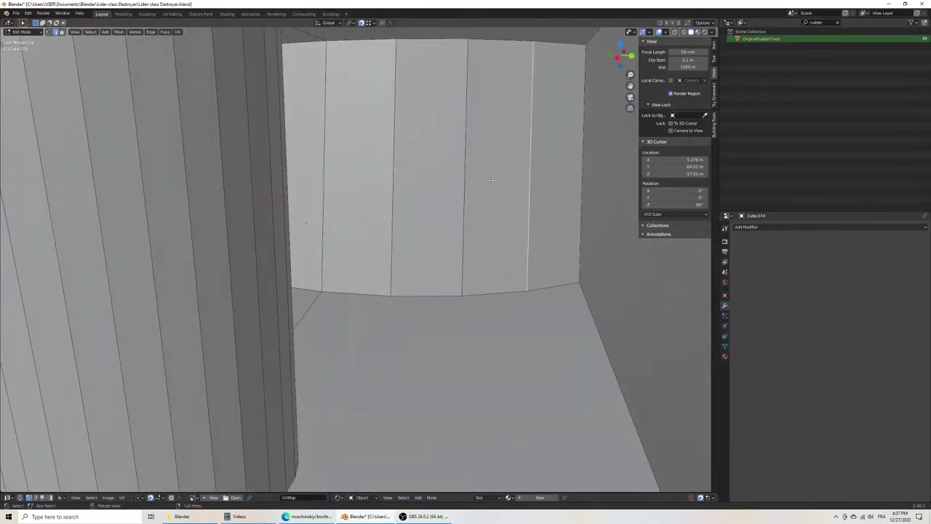
{"action": "middle_click_drag", "start_coordinate": [396, 167], "coordinate": [349, 160]}
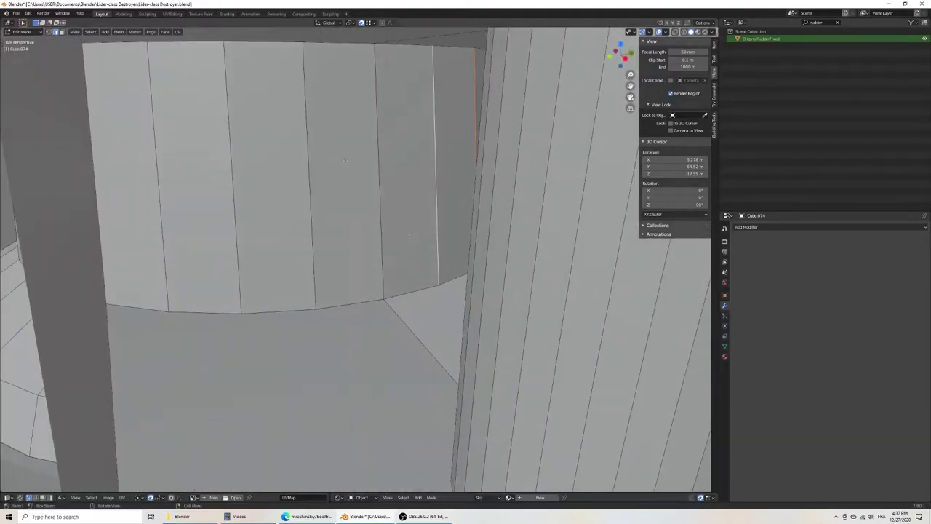
{"action": "left_click", "coordinate": [350, 159], "text": "shift"}
{"action": "left_click", "coordinate": [305, 154], "text": "shift"}
{"action": "left_click", "coordinate": [231, 149], "text": "shift"}
{"action": "left_click", "coordinate": [159, 143], "text": "shift"}
{"action": "key", "text": "z"}
{"action": "key", "text": "x"}
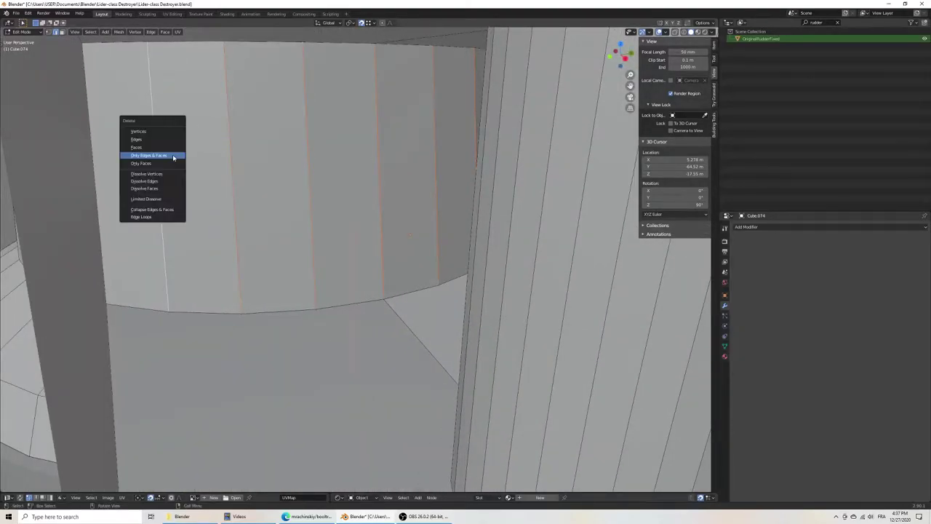
{"action": "left_click", "coordinate": [173, 155]}
Step: Inspect the opened gap, save the file, and return to Object Mode
{"action": "key", "text": "ctrl+s"}
{"action": "middle_click_drag", "start_coordinate": [173, 155], "coordinate": [258, 181]}
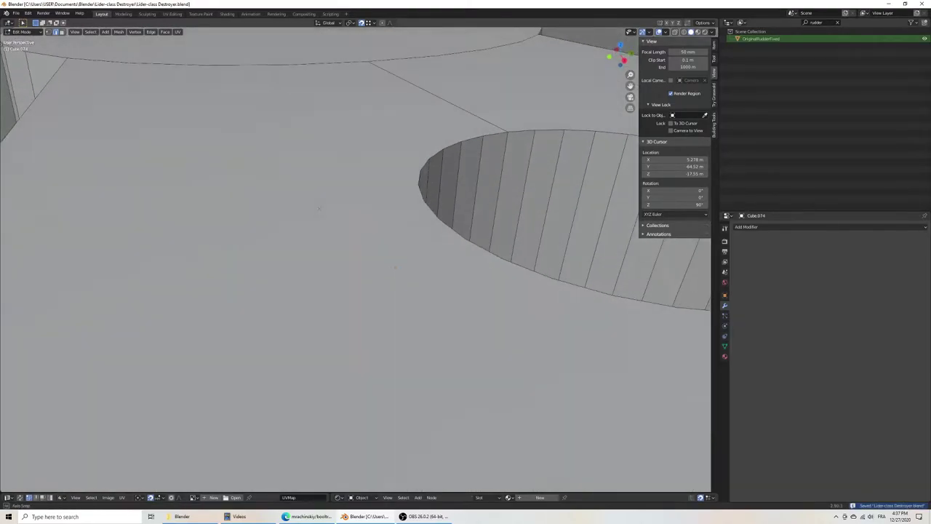
{"action": "middle_click_drag", "start_coordinate": [325, 189], "coordinate": [299, 200]}
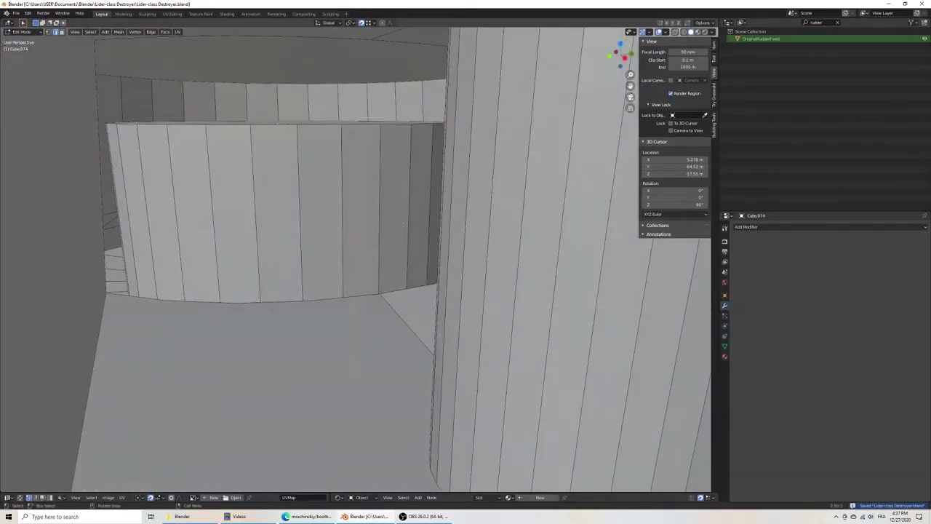
{"action": "middle_click_drag", "start_coordinate": [270, 126], "coordinate": [333, 234]}
{"action": "scroll", "coordinate": [276, 159], "scroll_direction": "down", "scroll_amount": 5}
{"action": "key", "text": "ctrl+s"}
{"action": "key", "text": "Tab"}
{"action": "key", "text": "z"}
{"action": "left_click", "coordinate": [294, 263]}
{"action": "mouse_move", "coordinate": [294, 267]}
{"action": "middle_mouse_down"}
{"action": "mouse_move", "coordinate": [353, 245]}
{"action": "mouse_move", "coordinate": [364, 223]}
{"action": "mouse_move", "coordinate": [378, 251]}
{"action": "mouse_move", "coordinate": [430, 291]}
{"action": "mouse_move", "coordinate": [419, 264]}
{"action": "mouse_move", "coordinate": [376, 279]}
{"action": "middle_mouse_up"}
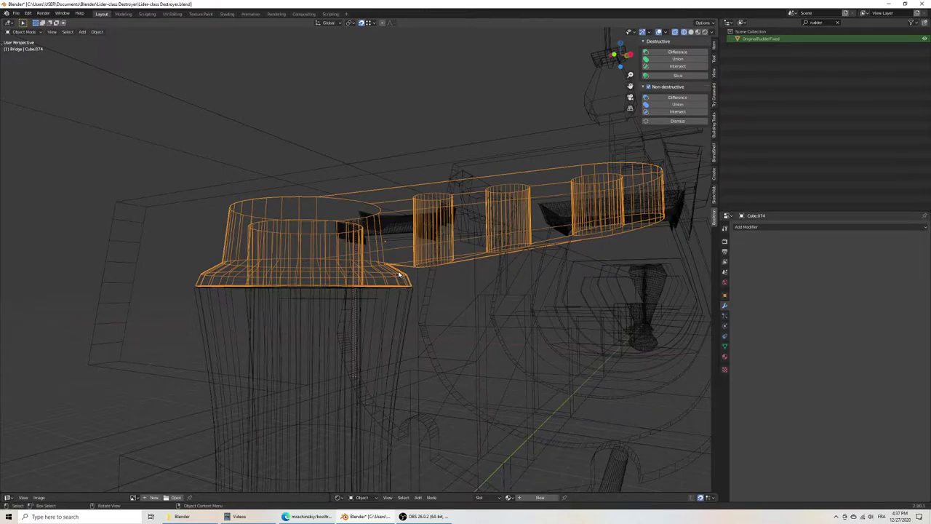
{"action": "mouse_move", "coordinate": [378, 261]}
{"action": "middle_mouse_down"}
{"action": "mouse_move", "coordinate": [440, 302]}
{"action": "mouse_move", "coordinate": [443, 321]}
{"action": "middle_mouse_up"}
{"action": "key", "text": "ctrl+s"}
{"action": "scroll", "coordinate": [398, 281], "scroll_direction": "down", "scroll_amount": 3}
{"action": "key", "text": "Tab"}
{"action": "key", "text": "z"}
{"action": "left_click", "coordinate": [438, 284]}
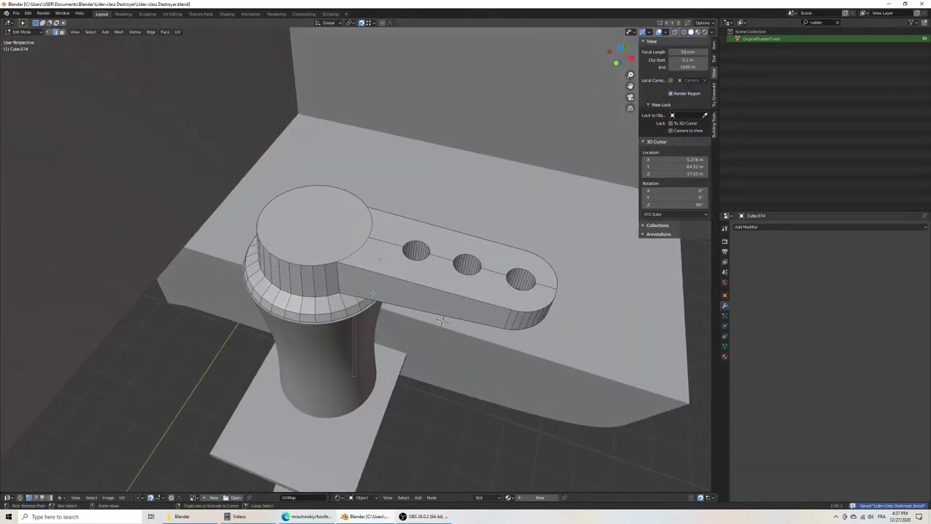
{"action": "key", "text": "Tab"}
{"action": "left_click", "coordinate": [499, 428]}
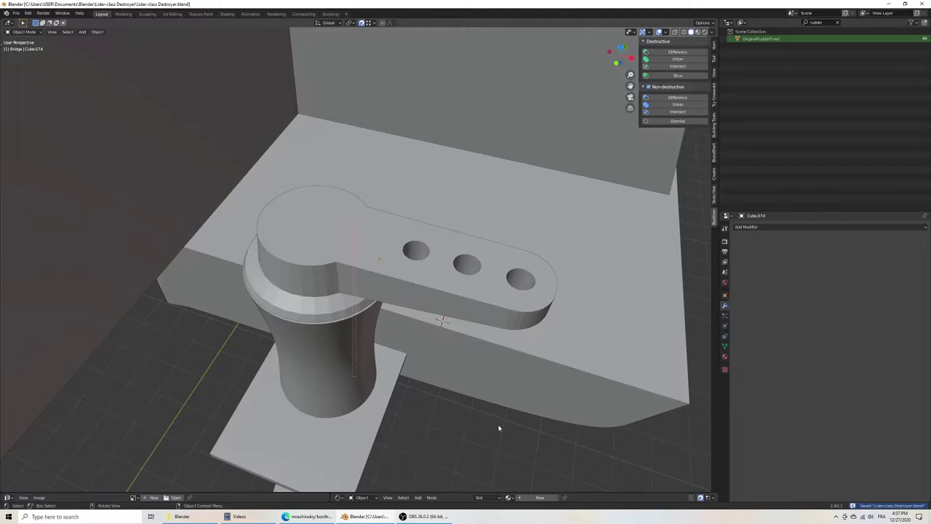
{"action": "scroll", "coordinate": [380, 316], "scroll_direction": "up", "scroll_amount": 3}
{"action": "mouse_move", "coordinate": [381, 316]}
{"action": "middle_mouse_down"}
{"action": "mouse_move", "coordinate": [352, 262]}
{"action": "mouse_move", "coordinate": [344, 284]}
{"action": "mouse_move", "coordinate": [381, 275]}
{"action": "mouse_move", "coordinate": [377, 299]}
{"action": "middle_mouse_up"}
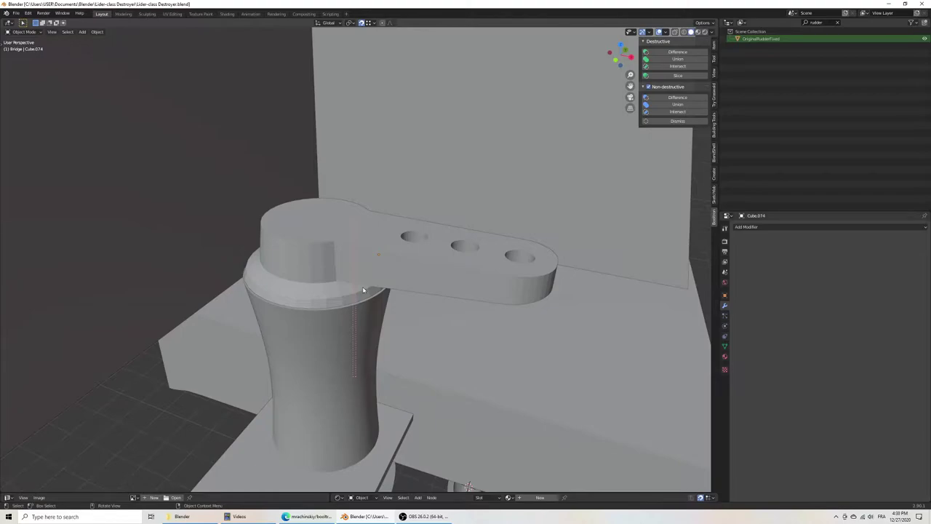
{"action": "left_click", "coordinate": [347, 257]}
{"action": "scroll", "coordinate": [347, 257], "scroll_direction": "down", "scroll_amount": 4}
{"action": "mouse_move", "coordinate": [349, 261]}
{"action": "middle_mouse_down"}
{"action": "mouse_move", "coordinate": [395, 316]}
{"action": "mouse_move", "coordinate": [318, 245]}
{"action": "mouse_move", "coordinate": [406, 291]}
{"action": "middle_mouse_up"}
{"action": "scroll", "coordinate": [395, 316], "scroll_direction": "up", "scroll_amount": 3}
{"action": "scroll", "coordinate": [318, 245], "scroll_direction": "up", "scroll_amount": 2}
Step: In top view, add a test cube and then delete it
{"action": "key", "text": "KP_7"}
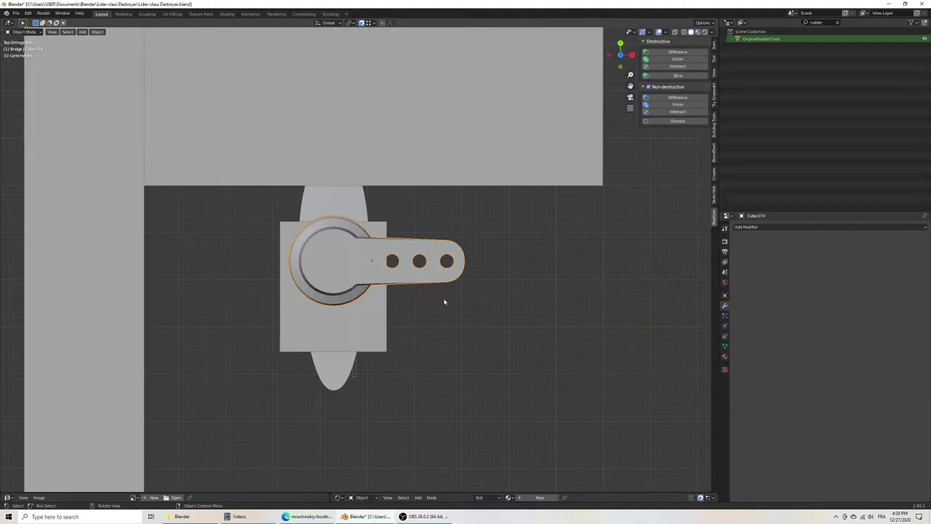
{"action": "scroll", "coordinate": [395, 296], "scroll_direction": "down", "scroll_amount": 4}
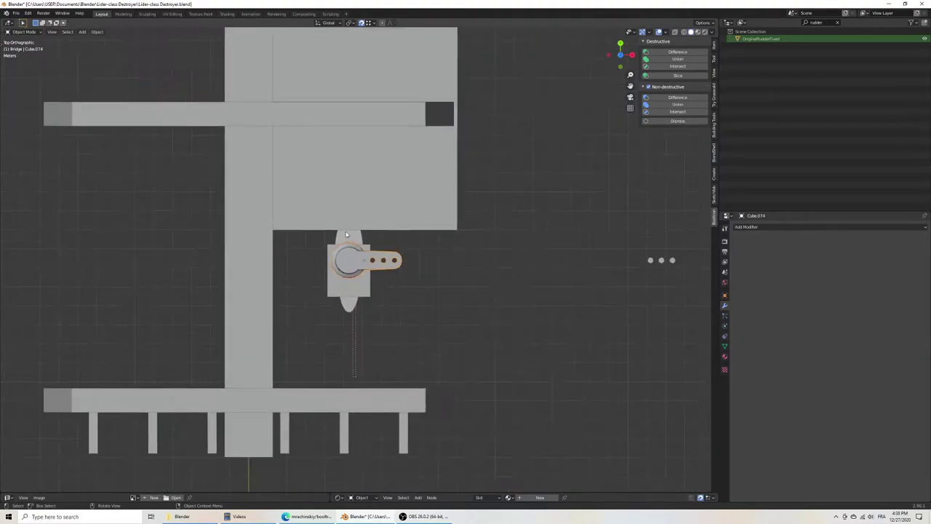
{"action": "key", "text": "shift+a"}
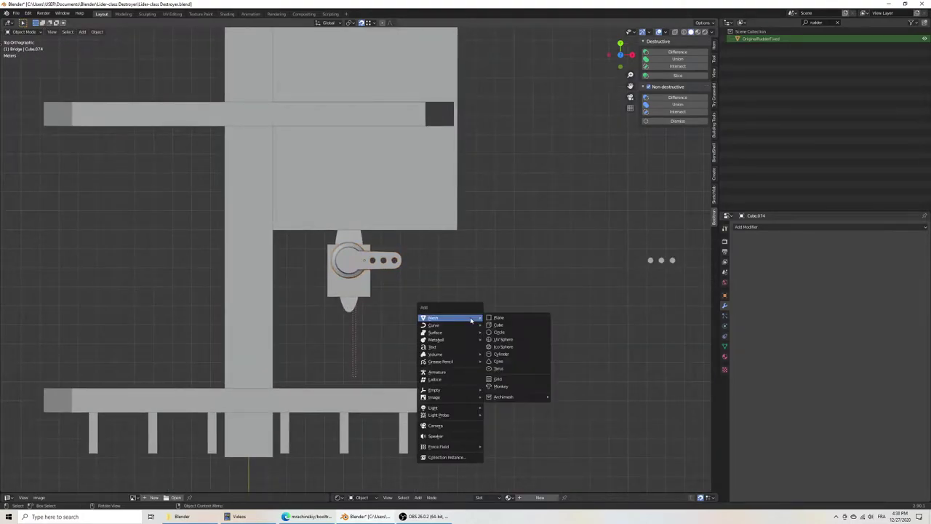
{"action": "left_click", "coordinate": [505, 325]}
{"action": "scroll", "coordinate": [401, 327], "scroll_direction": "down", "scroll_amount": 4}
{"action": "scroll", "coordinate": [401, 332], "scroll_direction": "down", "scroll_amount": 2}
{"action": "scroll", "coordinate": [399, 334], "scroll_direction": "up", "scroll_amount": 2}
{"action": "key", "text": "x"}
{"action": "left_click", "coordinate": [393, 219]}
Step: Snap the 3D cursor to the selected servo horn with Cursor to Selected
{"action": "left_click", "coordinate": [358, 276]}
{"action": "key", "text": "KP_Decimal"}
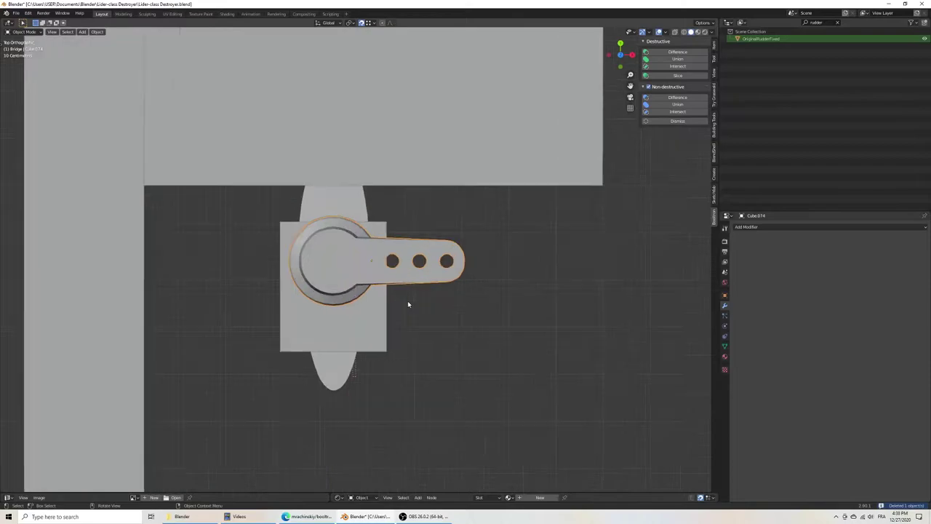
{"action": "key", "text": "F3"}
{"action": "type", "text": "cursor"}
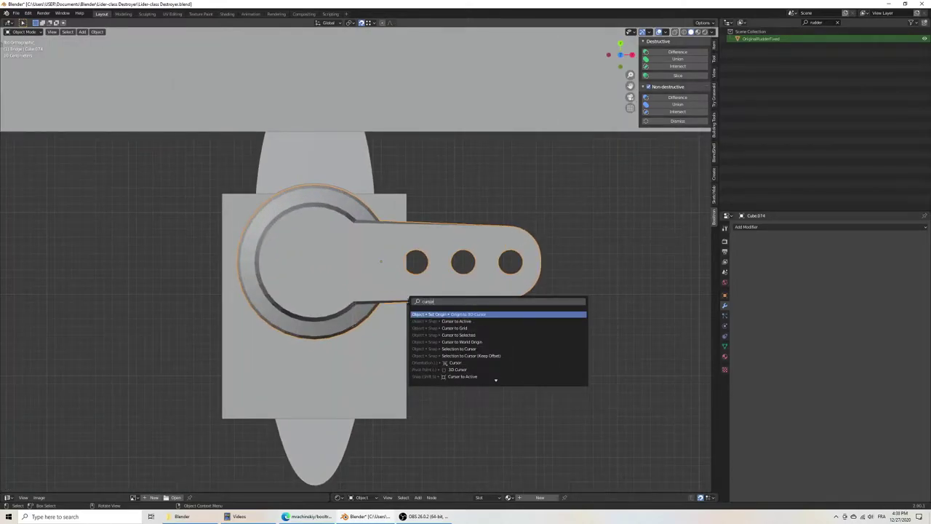
{"action": "key", "text": "Down"}
{"action": "key", "text": "Return"}
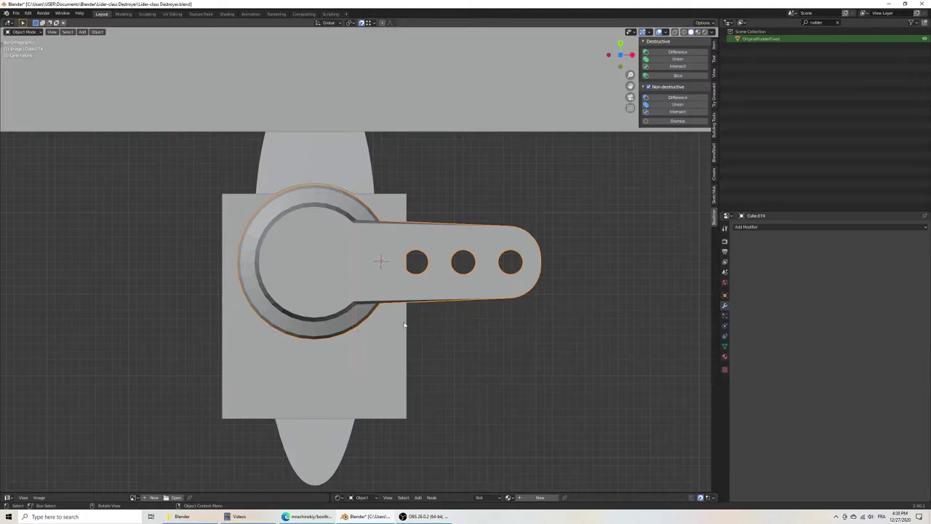
{"action": "scroll", "coordinate": [405, 326], "scroll_direction": "down", "scroll_amount": 2}
{"action": "scroll", "coordinate": [404, 326], "scroll_direction": "down", "scroll_amount": 2}
{"action": "key", "text": "shift+a"}
Step: Add a cube at the servo horn centre and shift its geometry up and left
{"action": "left_click", "coordinate": [463, 328]}
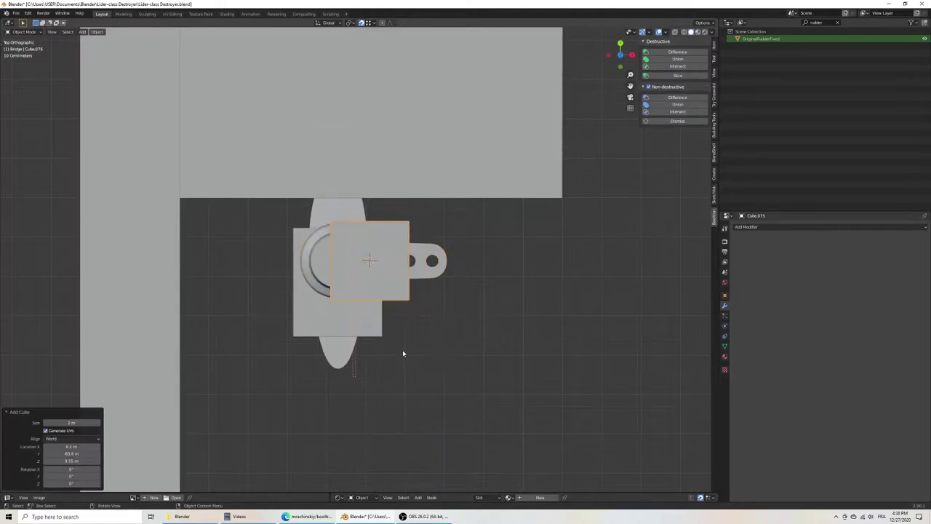
{"action": "scroll", "coordinate": [403, 352], "scroll_direction": "up", "scroll_amount": 2}
{"action": "mouse_move", "coordinate": [410, 369]}
{"action": "middle_mouse_down"}
{"action": "mouse_move", "coordinate": [443, 370]}
{"action": "mouse_move", "coordinate": [415, 359]}
{"action": "mouse_move", "coordinate": [435, 390]}
{"action": "middle_mouse_up"}
{"action": "key", "text": "KP_7"}
{"action": "key", "text": "Tab"}
{"action": "key", "text": "KP_Decimal"}
{"action": "key", "text": "g"}
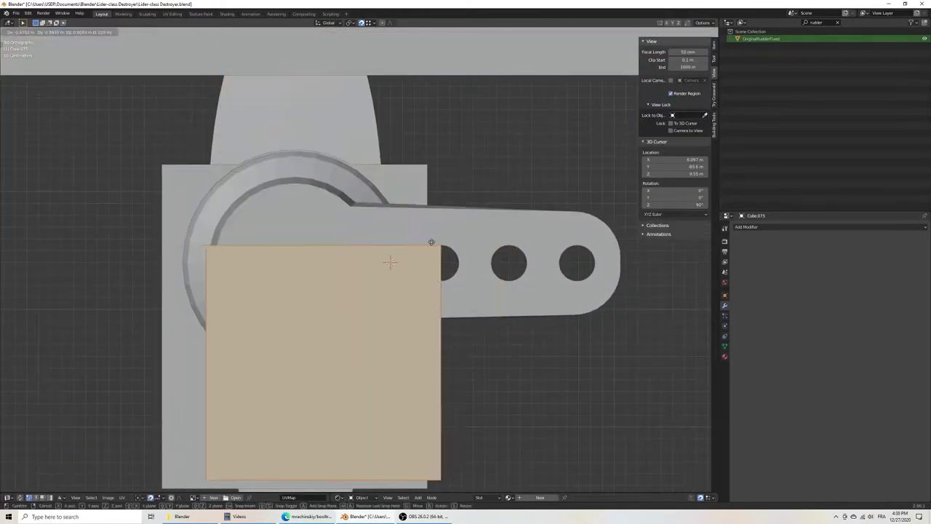
{"action": "key", "text": "Escape"}
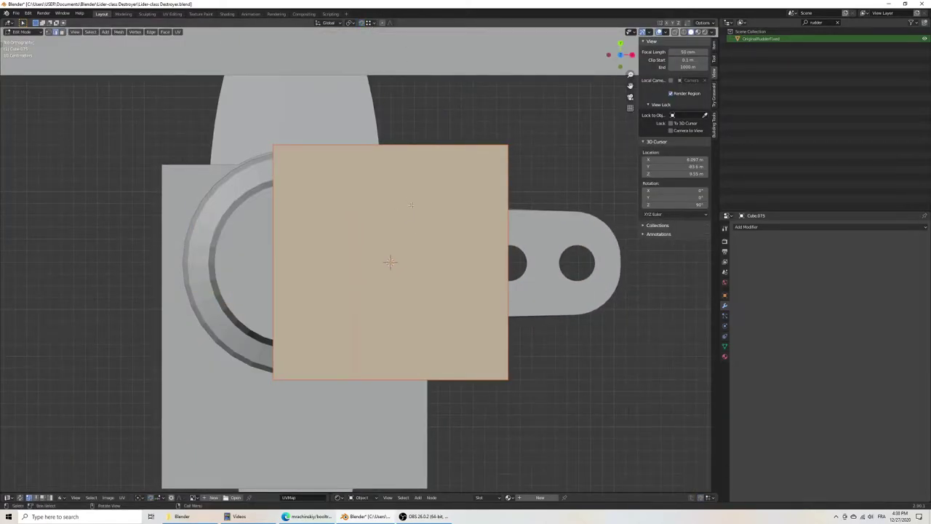
{"action": "key", "text": "g"}
{"action": "left_click", "coordinate": [320, 176]}
Step: Switch to wireframe, scale the cube to about half, and nudge it right and up
{"action": "key", "text": "z"}
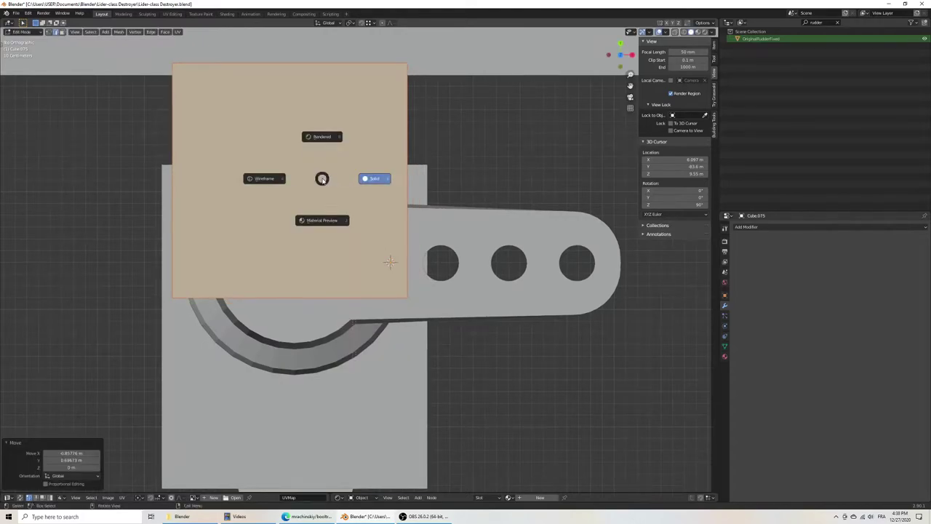
{"action": "left_click", "coordinate": [289, 193]}
{"action": "key", "text": "Tab"}
{"action": "key", "text": "s"}
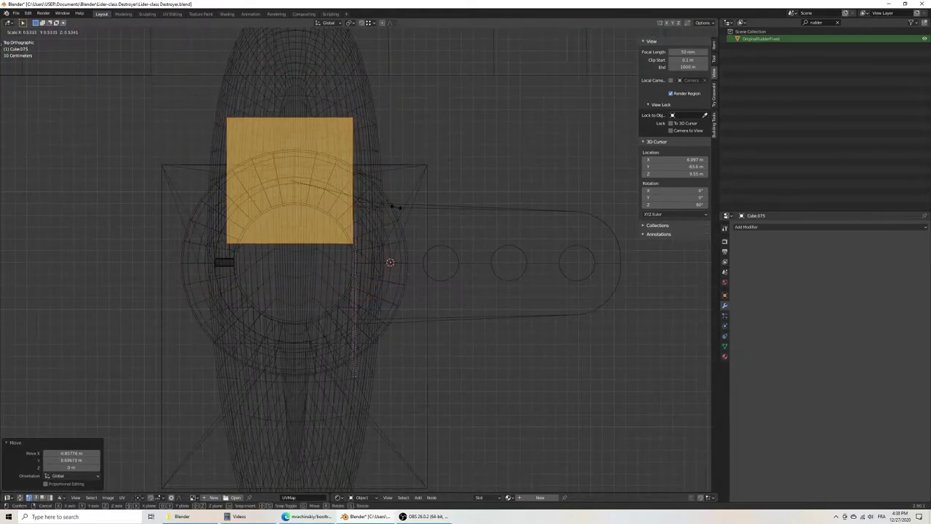
{"action": "left_click", "coordinate": [384, 207]}
{"action": "key", "text": "g"}
{"action": "left_click", "coordinate": [384, 208]}
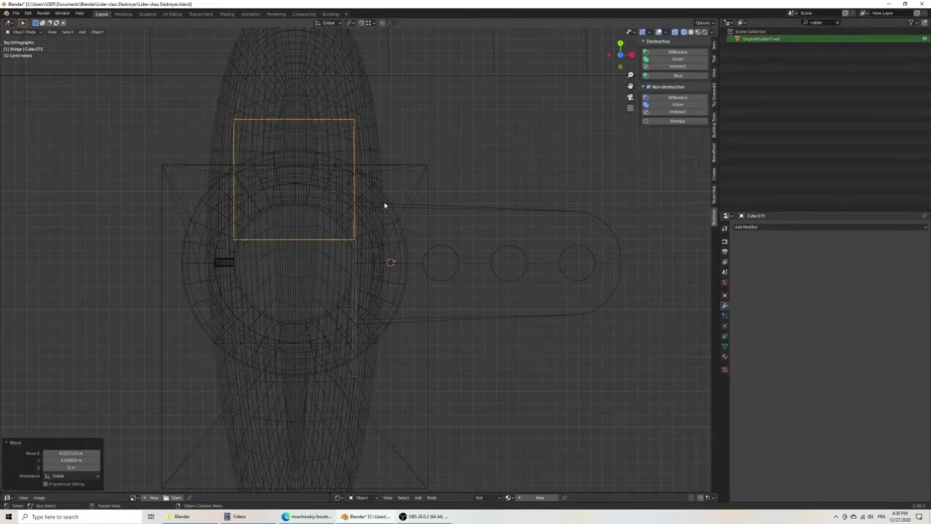
Step: Set the cube's origin to its geometry
{"action": "key", "text": "F3"}
{"action": "type", "text": "origi"}
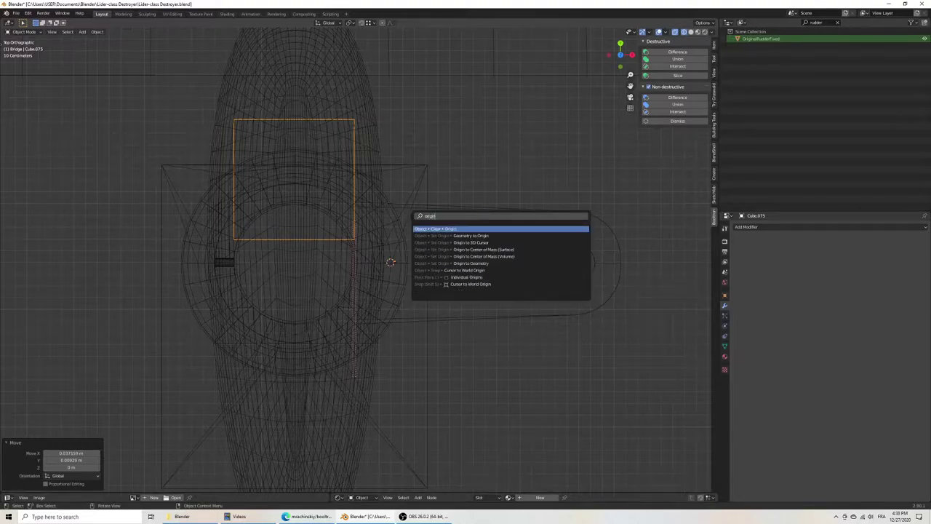
{"action": "key", "text": "Down"}
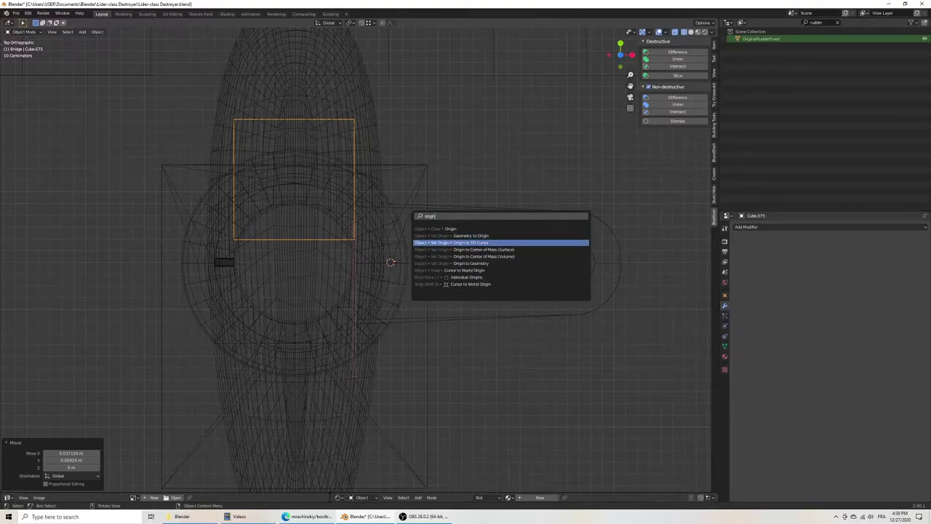
{"action": "key", "text": "Down"}
{"action": "key", "text": "Down"}
{"action": "key", "text": "Return"}
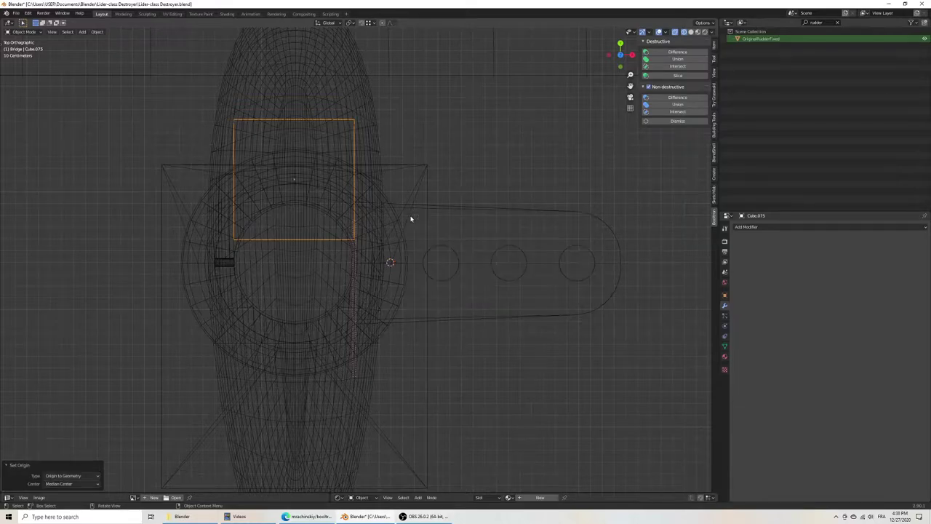
{"action": "mouse_move", "coordinate": [365, 235]}
{"action": "middle_mouse_down"}
{"action": "mouse_move", "coordinate": [312, 266]}
{"action": "mouse_move", "coordinate": [295, 237]}
{"action": "mouse_move", "coordinate": [308, 249]}
{"action": "mouse_move", "coordinate": [366, 257]}
{"action": "middle_mouse_up"}
Step: Keep wireframe shading, enter face-select Edit Mode and select the cube's top face
{"action": "key", "text": "z"}
{"action": "left_click", "coordinate": [266, 248]}
{"action": "middle_click_drag", "start_coordinate": [266, 249], "coordinate": [293, 207]}
{"action": "key", "text": "Tab"}
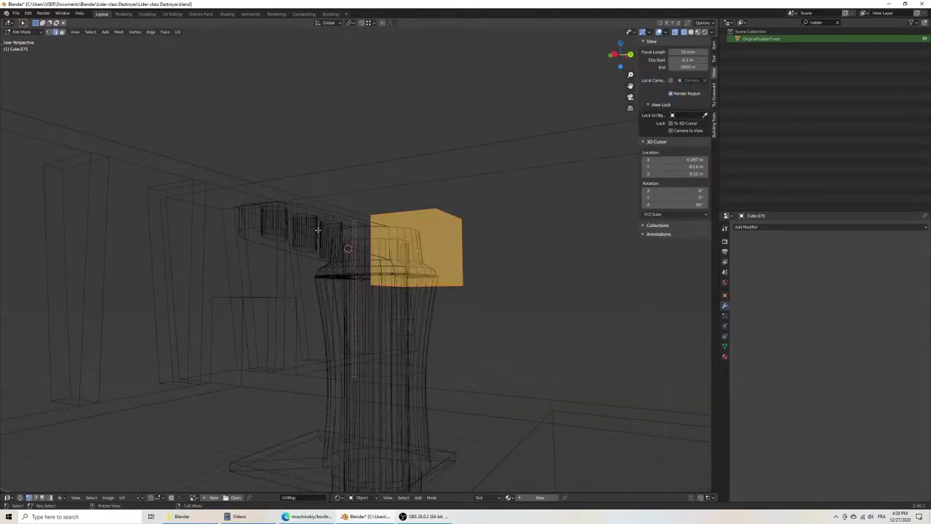
{"action": "left_click", "coordinate": [63, 33]}
{"action": "left_click", "coordinate": [404, 210]}
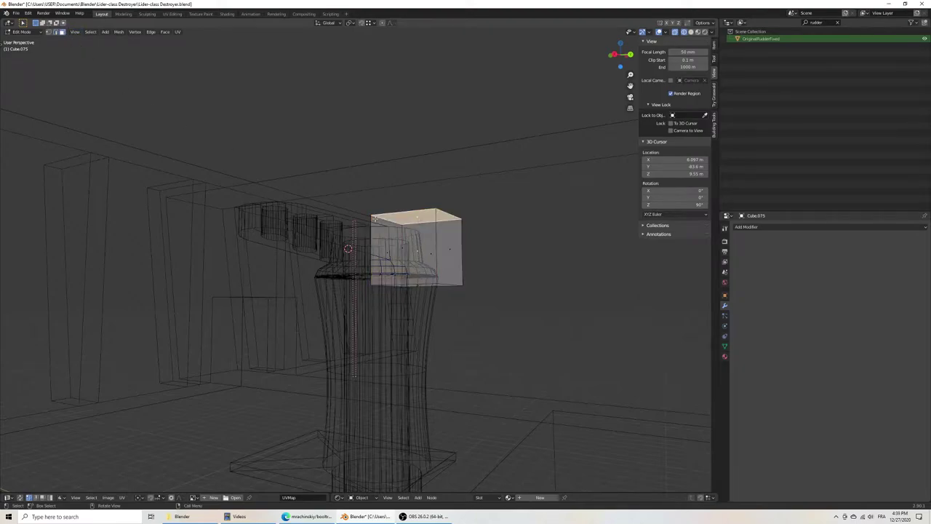
{"action": "middle_click_drag", "start_coordinate": [404, 210], "coordinate": [404, 218]}
Step: Cancel the vertical move and shift the cube sideways along the X axis
{"action": "key", "text": "g"}
{"action": "key", "text": "z"}
{"action": "right_click", "coordinate": [403, 221]}
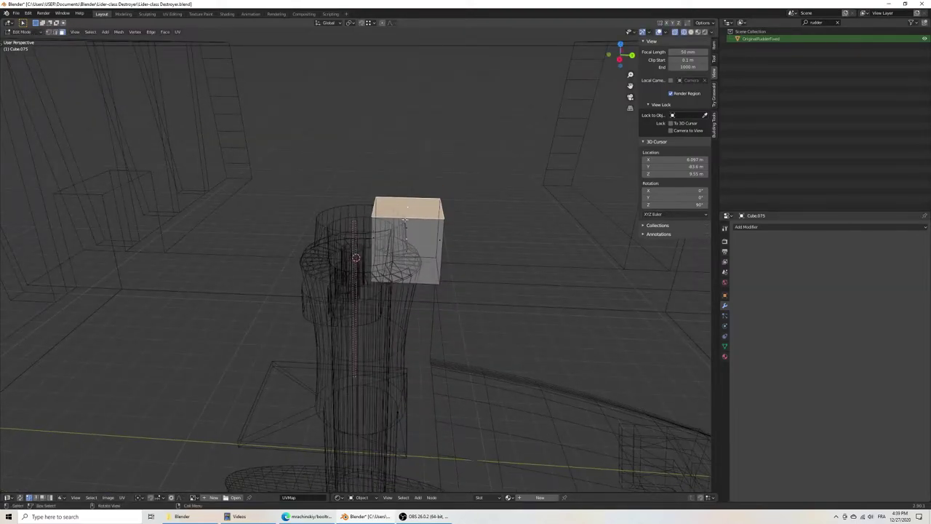
{"action": "key", "text": "g"}
{"action": "key", "text": "x"}
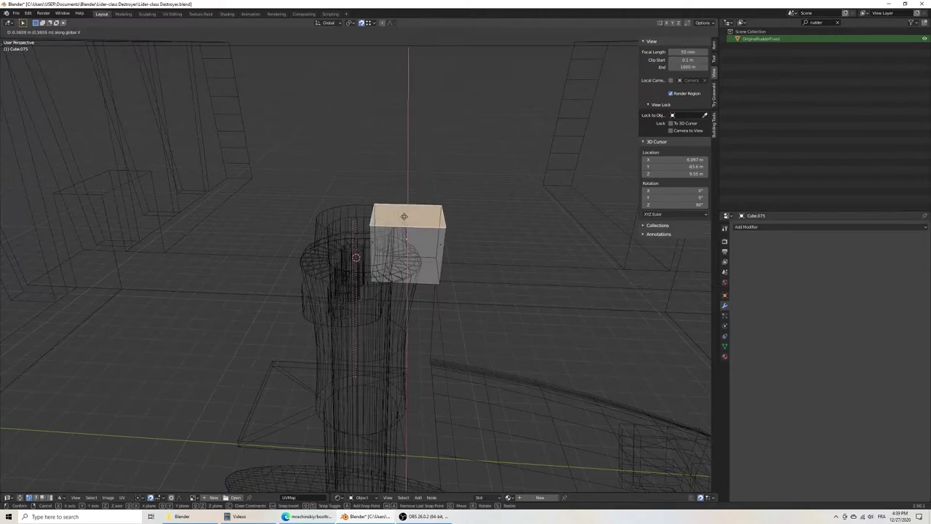
{"action": "left_click", "coordinate": [417, 262]}
{"action": "mouse_move", "coordinate": [417, 262]}
{"action": "middle_mouse_down"}
{"action": "mouse_move", "coordinate": [401, 241]}
{"action": "mouse_move", "coordinate": [406, 252]}
{"action": "middle_mouse_up"}
{"action": "left_click", "coordinate": [407, 253]}
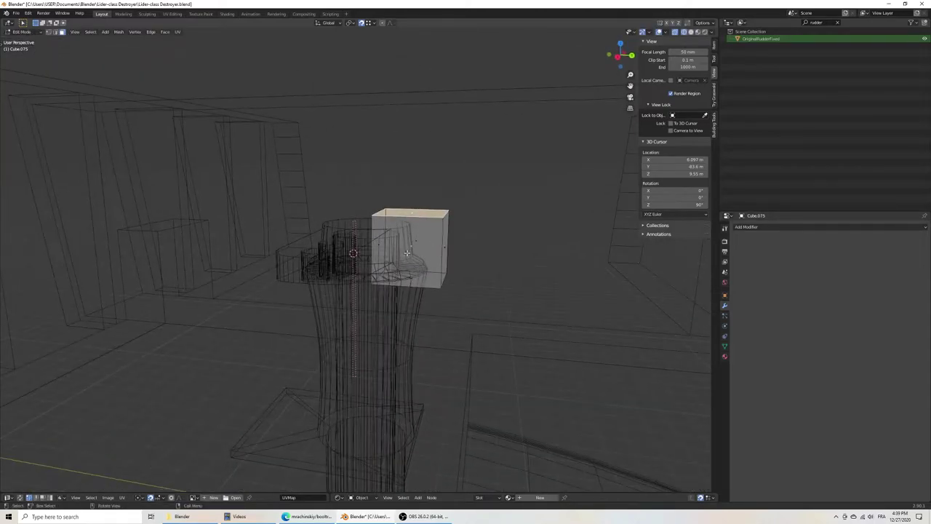
Step: In the right view, lower the block, raise its bottom edge, and save
{"action": "key", "text": "KP_3"}
{"action": "scroll", "coordinate": [411, 253], "scroll_direction": "up", "scroll_amount": 5}
{"action": "key", "text": "g"}
{"action": "key", "text": "z"}
{"action": "left_click", "coordinate": [515, 147]}
{"action": "scroll", "coordinate": [516, 147], "scroll_direction": "down", "scroll_amount": 2}
{"action": "left_click", "coordinate": [510, 322]}
{"action": "key", "text": "g"}
{"action": "key", "text": "z"}
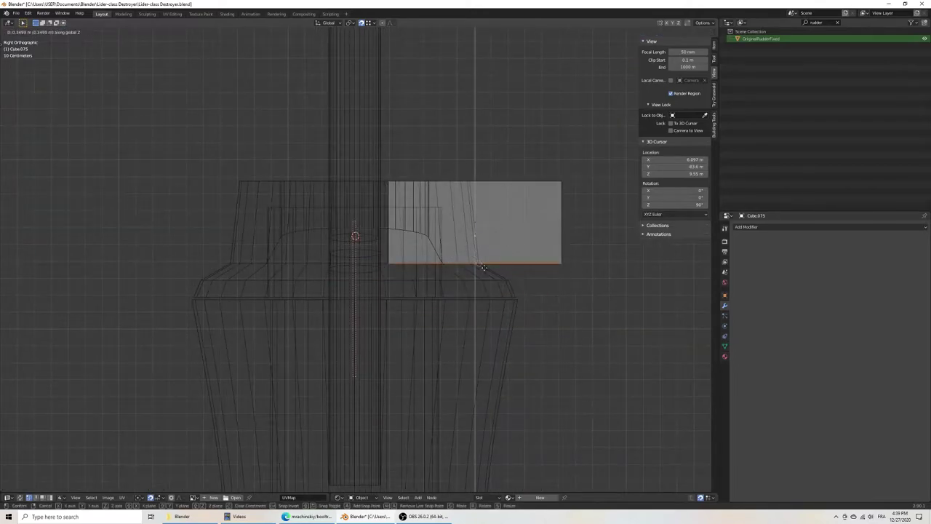
{"action": "left_click", "coordinate": [478, 261]}
{"action": "key", "text": "ctrl+s"}
Step: Add three and then two centred loop cuts, and scale the loops vertically
{"action": "mouse_move", "coordinate": [478, 261]}
{"action": "middle_mouse_down"}
{"action": "mouse_move", "coordinate": [436, 305]}
{"action": "mouse_move", "coordinate": [413, 260]}
{"action": "middle_mouse_up"}
{"action": "key", "text": "ctrl+r"}
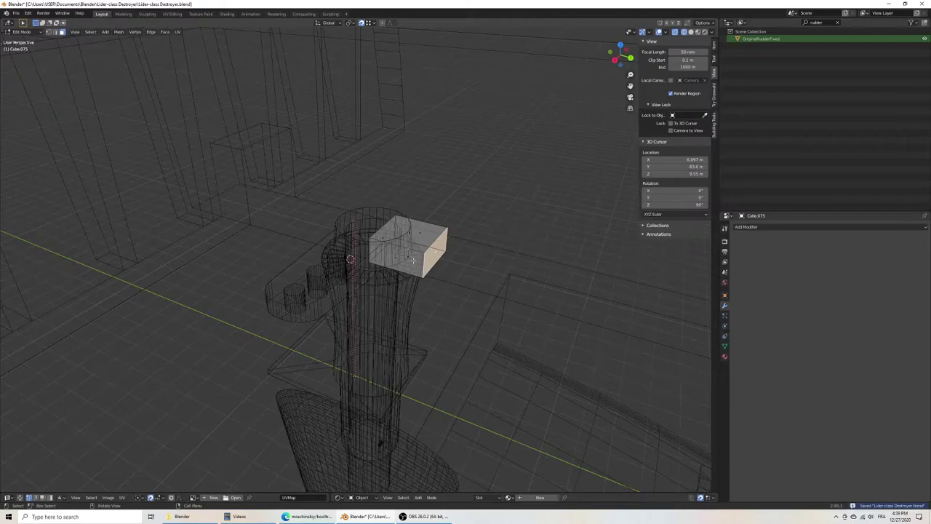
{"action": "scroll", "coordinate": [414, 260], "scroll_direction": "up", "scroll_amount": 2}
{"action": "left_click", "coordinate": [413, 260]}
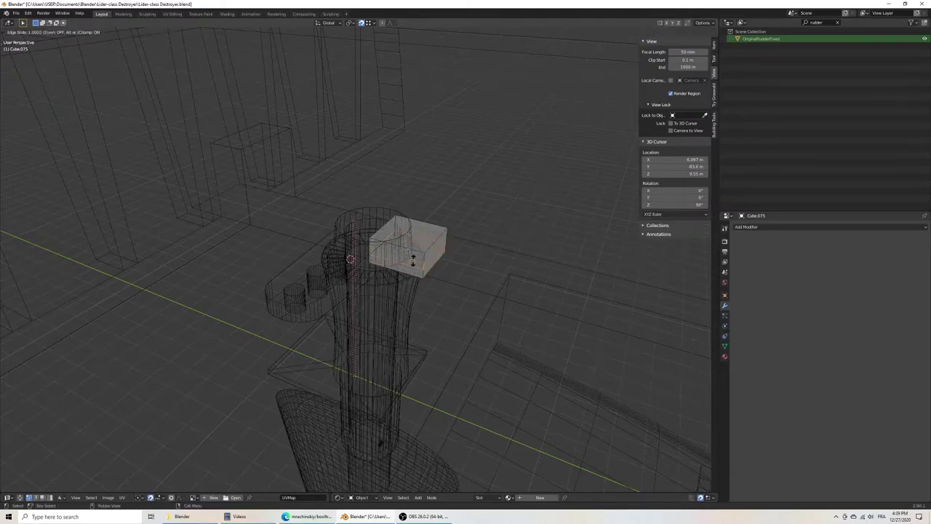
{"action": "middle_click_drag", "start_coordinate": [447, 270], "coordinate": [447, 249]}
{"action": "key", "text": "ctrl+r"}
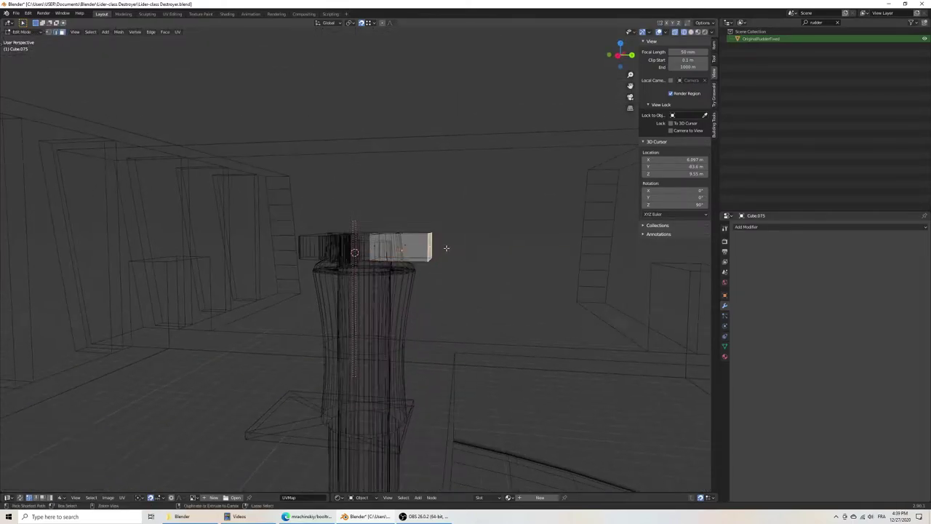
{"action": "left_click", "coordinate": [419, 247]}
{"action": "right_click", "coordinate": [426, 245]}
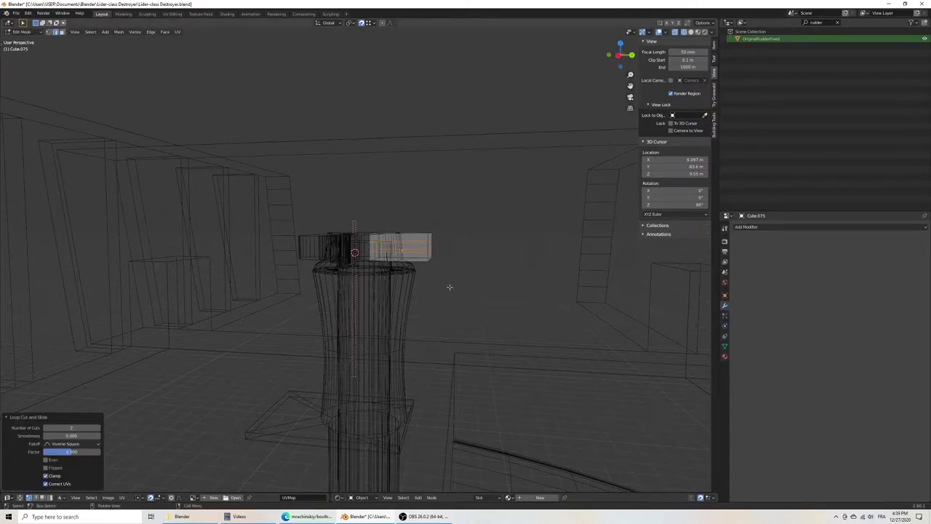
{"action": "key", "text": "s"}
{"action": "key", "text": "z"}
{"action": "left_click", "coordinate": [526, 312]}
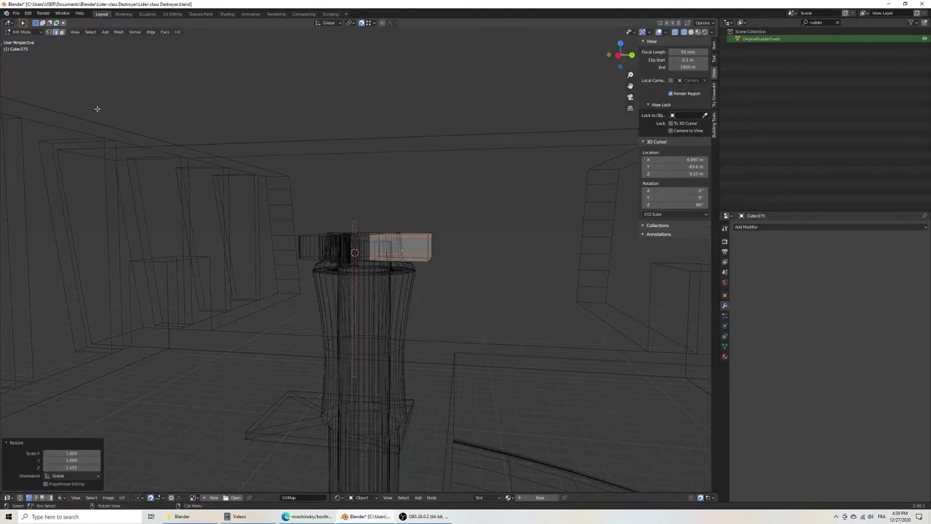
{"action": "scroll", "coordinate": [461, 277], "scroll_direction": "up", "scroll_amount": 3}
{"action": "scroll", "coordinate": [459, 247], "scroll_direction": "up", "scroll_amount": 2}
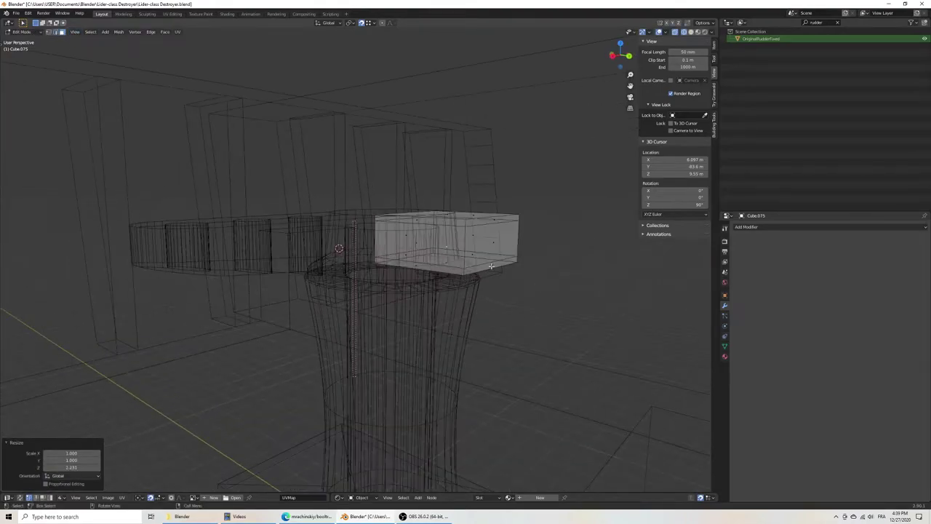
Step: Extrude the thin strip face outward and save the file
{"action": "left_click", "coordinate": [495, 249]}
{"action": "scroll", "coordinate": [495, 249], "scroll_direction": "down", "scroll_amount": 3}
{"action": "middle_click_drag", "start_coordinate": [494, 249], "coordinate": [509, 277]}
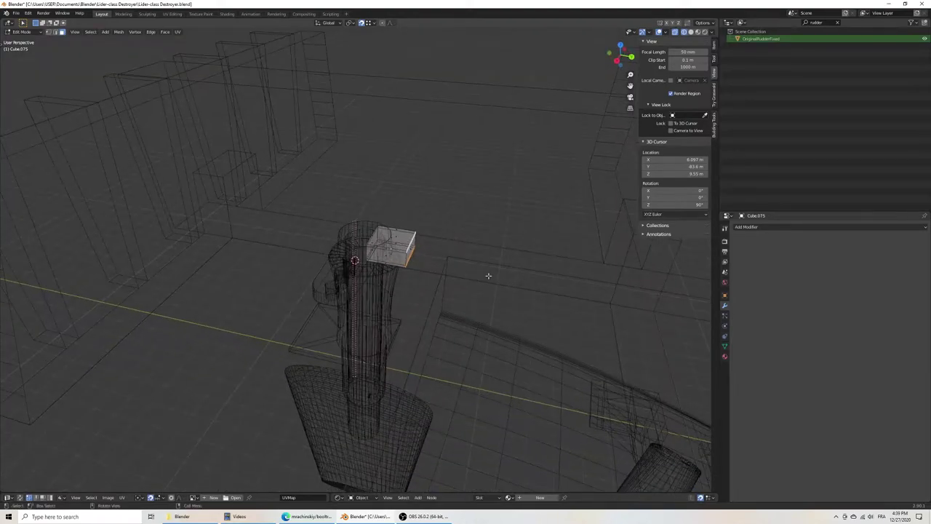
{"action": "key", "text": "e"}
{"action": "left_click", "coordinate": [558, 285]}
{"action": "key", "text": "ctrl+s"}
Step: Switch to solid shading and slide the extruded faces along Y to form the fork
{"action": "key", "text": "Tab"}
{"action": "mouse_move", "coordinate": [565, 286]}
{"action": "middle_mouse_down"}
{"action": "mouse_move", "coordinate": [510, 262]}
{"action": "mouse_move", "coordinate": [478, 279]}
{"action": "middle_mouse_up"}
{"action": "key", "text": "z"}
{"action": "left_click", "coordinate": [551, 265]}
{"action": "key", "text": "Tab"}
{"action": "key", "text": "g"}
{"action": "key", "text": "y"}
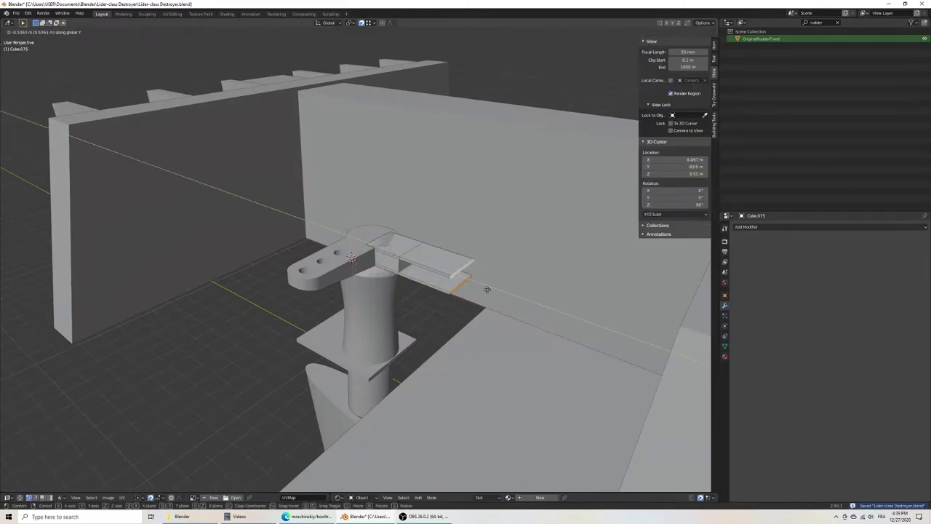
{"action": "left_click", "coordinate": [466, 281]}
{"action": "middle_click_drag", "start_coordinate": [466, 281], "coordinate": [434, 291]}
{"action": "key", "text": "Tab"}
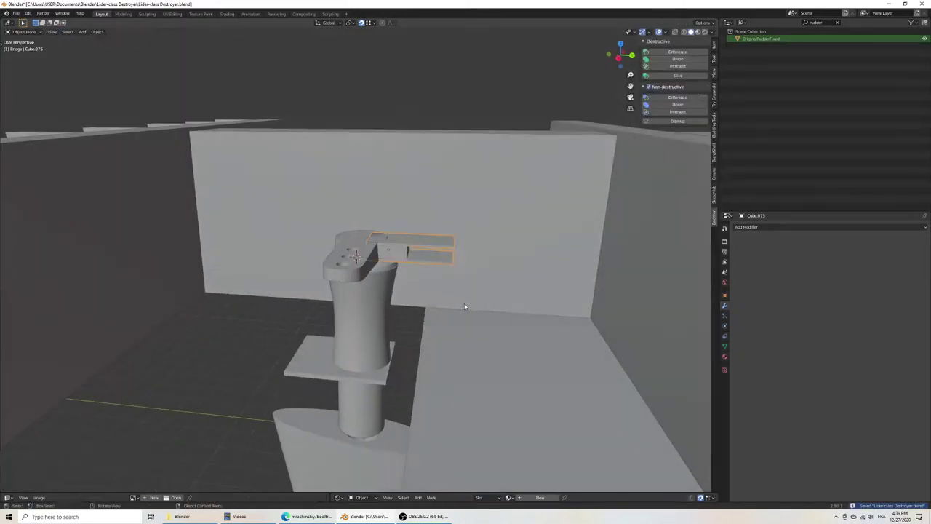
{"action": "key", "text": "shift+a"}
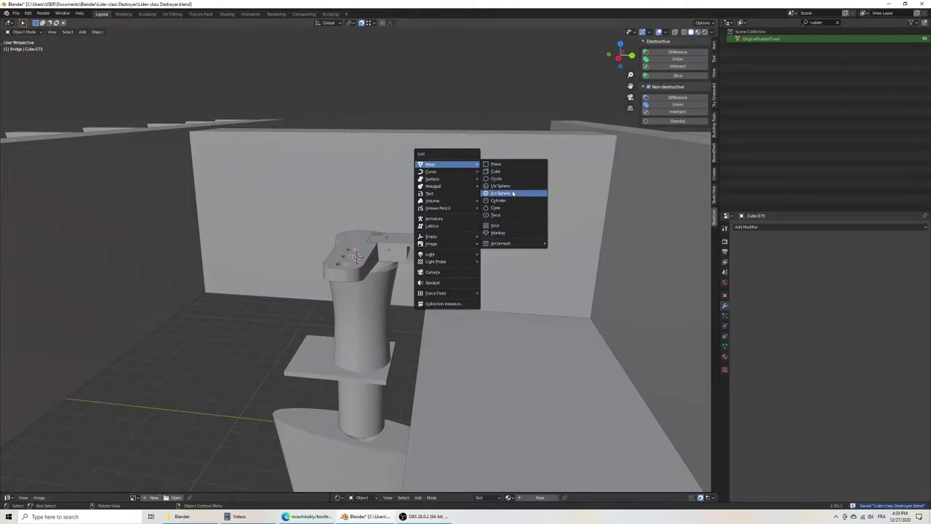
Step: Add a cylinder, turn it 90° onto its side, and place it beside the horn arm
{"action": "left_click", "coordinate": [514, 203]}
{"action": "scroll", "coordinate": [436, 277], "scroll_direction": "down", "scroll_amount": 3}
{"action": "scroll", "coordinate": [422, 291], "scroll_direction": "down", "scroll_amount": 3}
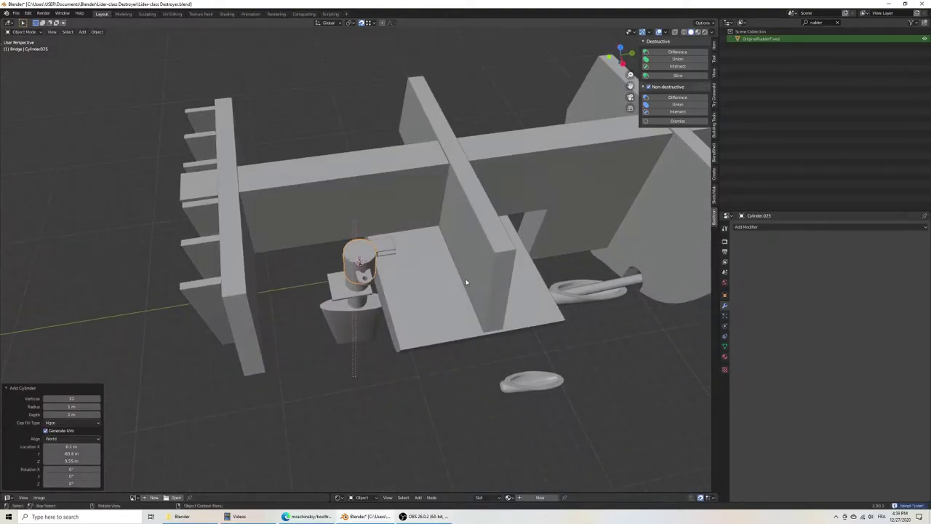
{"action": "type", "text": "g"}
{"action": "type", "text": "y90"}
{"action": "key", "text": "Return"}
{"action": "key", "text": "KP_3"}
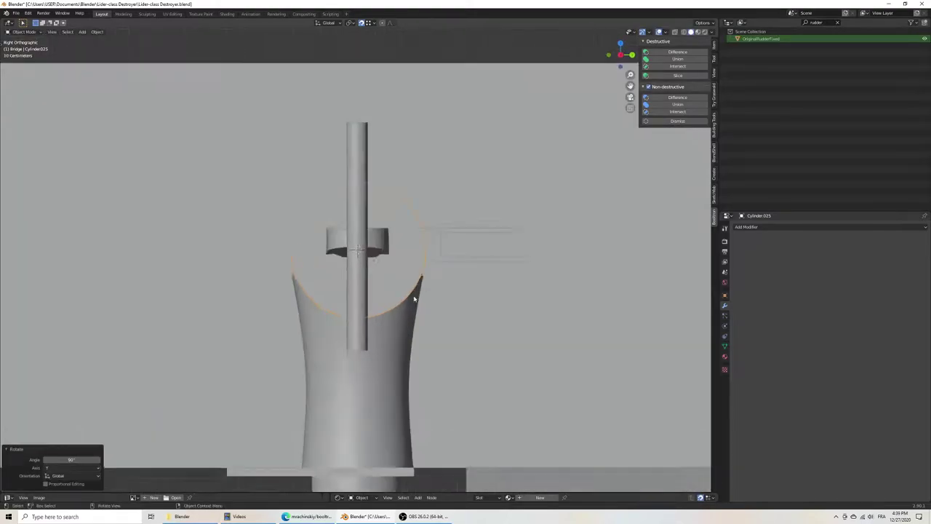
{"action": "middle_click_drag", "start_coordinate": [414, 298], "coordinate": [332, 295], "text": "shift"}
{"action": "key", "text": "g"}
{"action": "key", "text": "x"}
{"action": "left_click", "coordinate": [492, 313]}
Step: In wireframe view, shrink the cylinder to about a third of its size
{"action": "key", "text": "z"}
{"action": "left_click", "coordinate": [432, 306]}
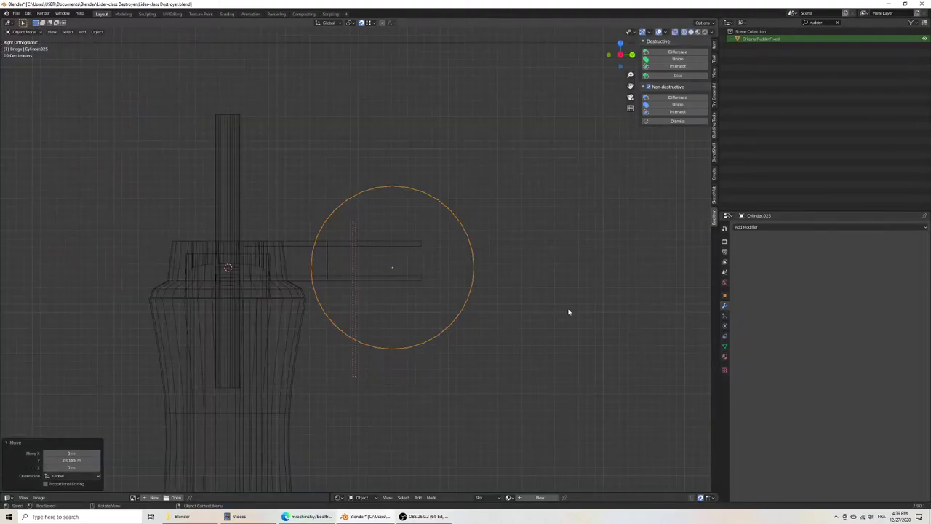
{"action": "key", "text": "s"}
{"action": "left_click", "coordinate": [455, 284]}
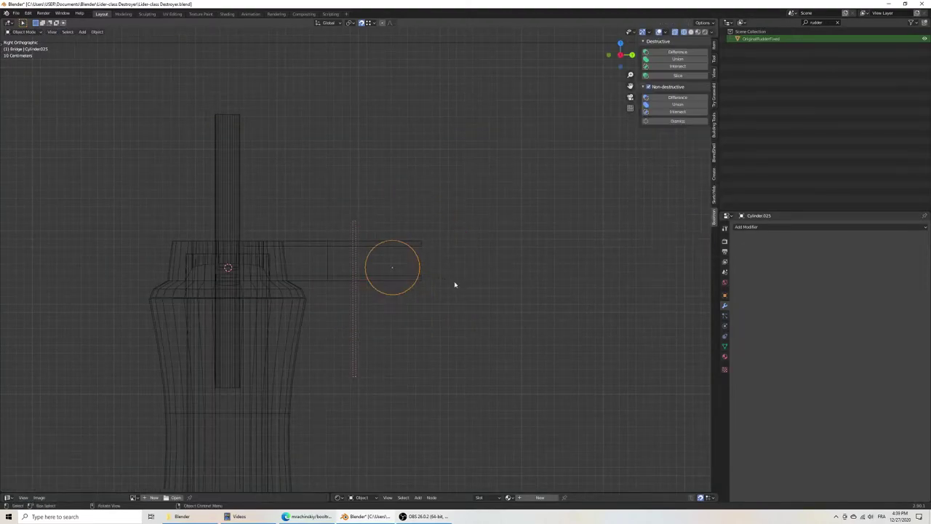
Step: Scale the cylinder's geometry down further in Edit Mode, deselect it, and save
{"action": "key", "text": "Tab"}
{"action": "key", "text": "g"}
{"action": "left_click", "coordinate": [439, 283]}
{"action": "key", "text": "f"}
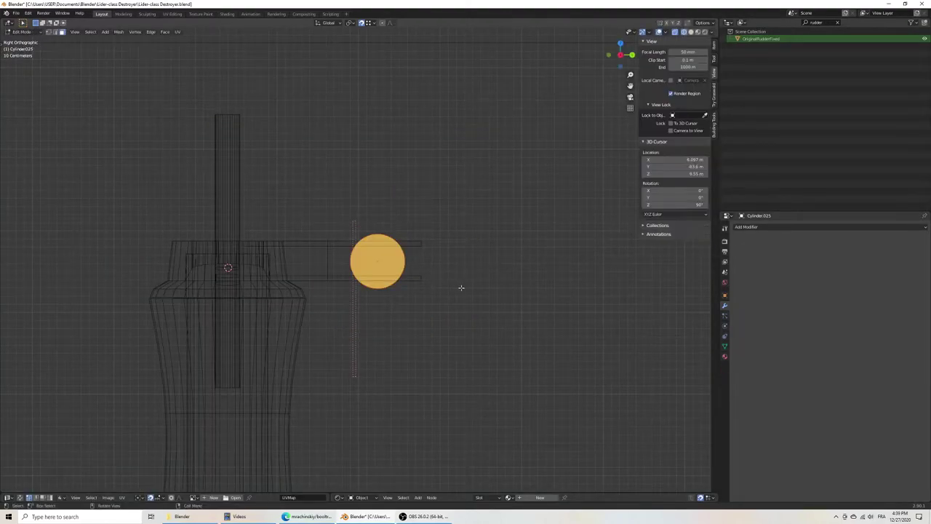
{"action": "key", "text": "s"}
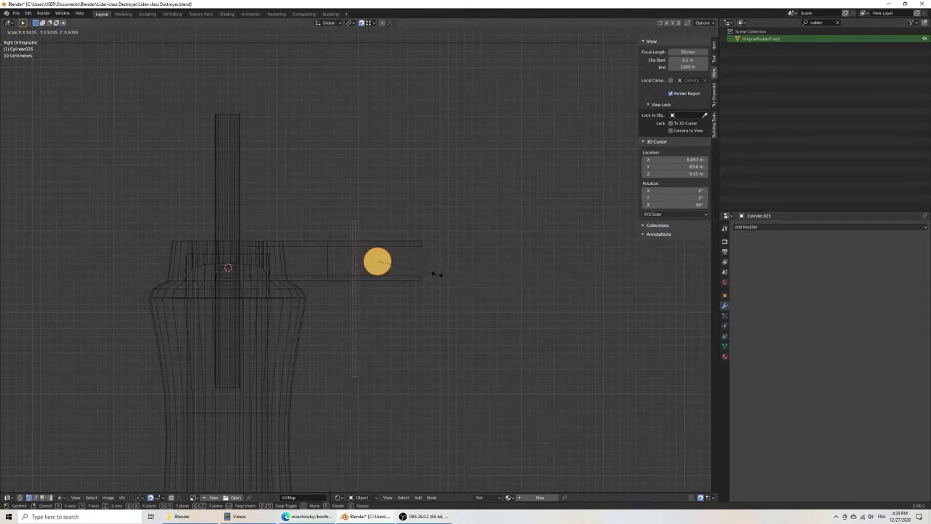
{"action": "left_click", "coordinate": [436, 274]}
{"action": "key", "text": "Tab"}
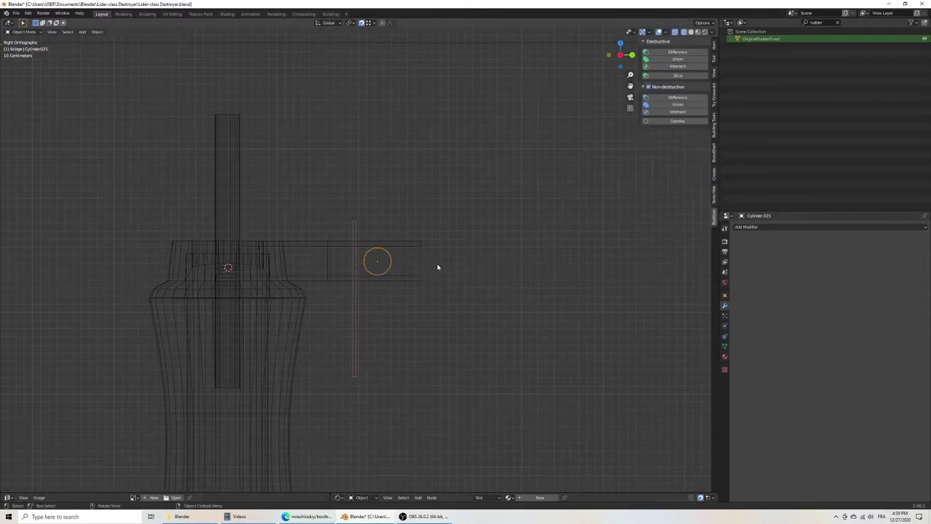
{"action": "left_click", "coordinate": [440, 264]}
{"action": "key", "text": "ctrl+s"}
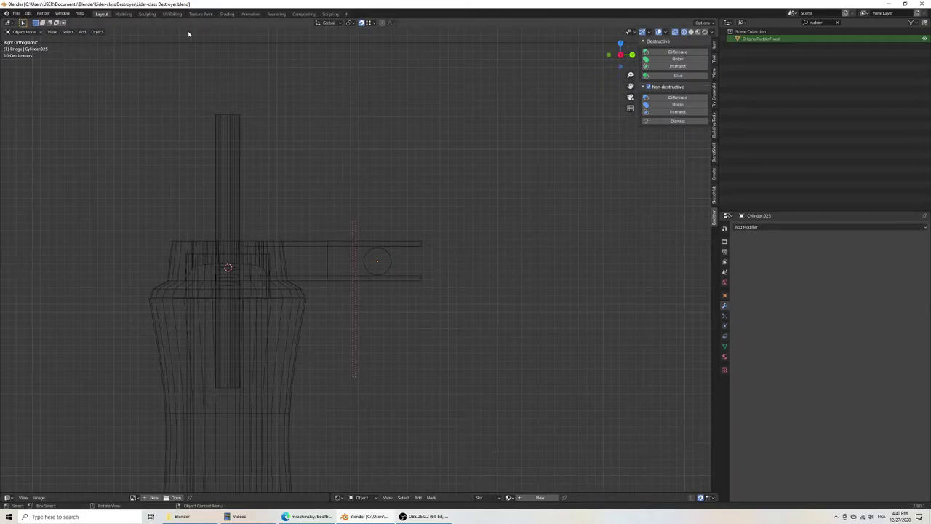
{"action": "scroll", "coordinate": [375, 262], "scroll_direction": "up", "scroll_amount": 6}
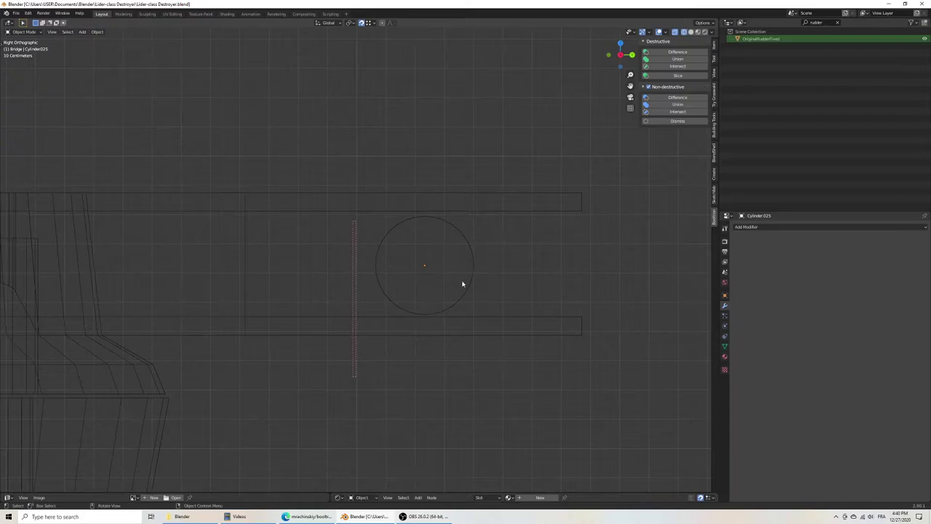
Step: Enlarge the cylinder's geometry to fill the arm and raise it slightly along Z
{"action": "key", "text": "Tab"}
{"action": "scroll", "coordinate": [480, 308], "scroll_direction": "down", "scroll_amount": 6}
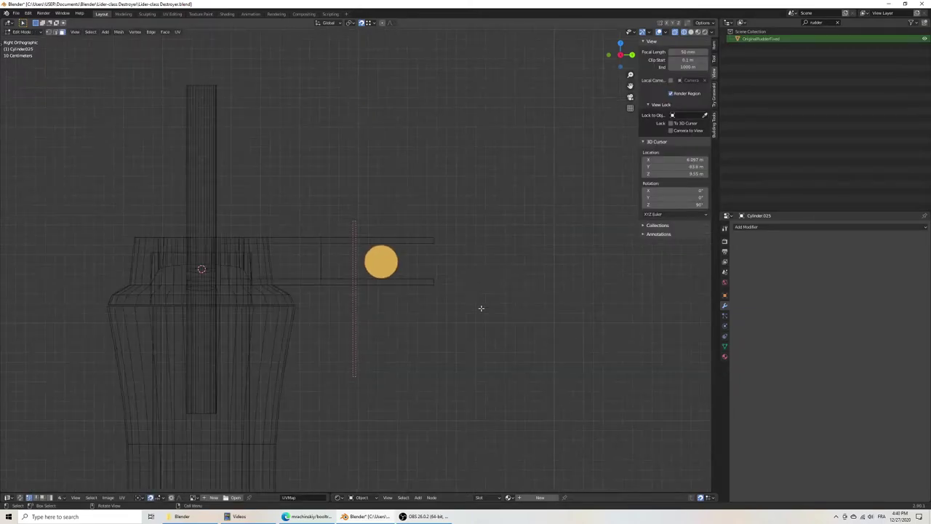
{"action": "key", "text": "s"}
{"action": "left_click", "coordinate": [404, 278]}
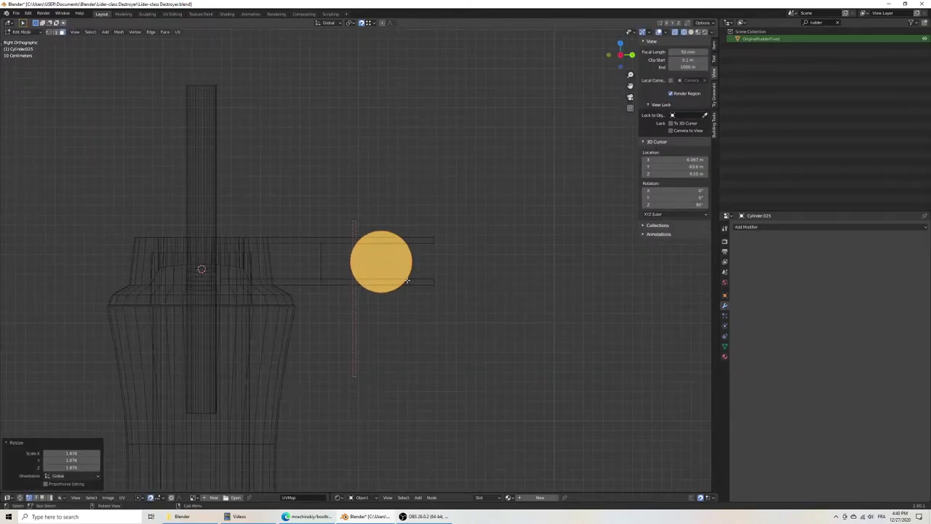
{"action": "scroll", "coordinate": [465, 267], "scroll_direction": "up", "scroll_amount": 2}
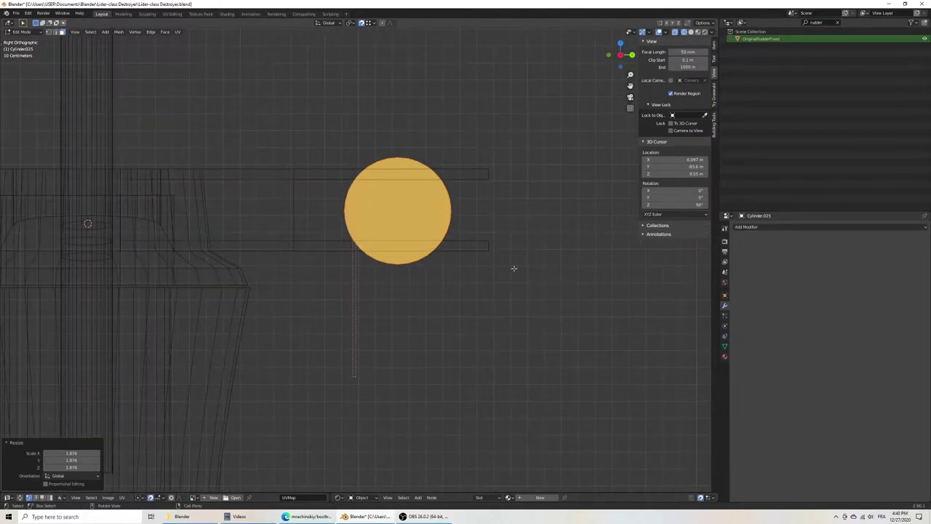
{"action": "key", "text": "Tab"}
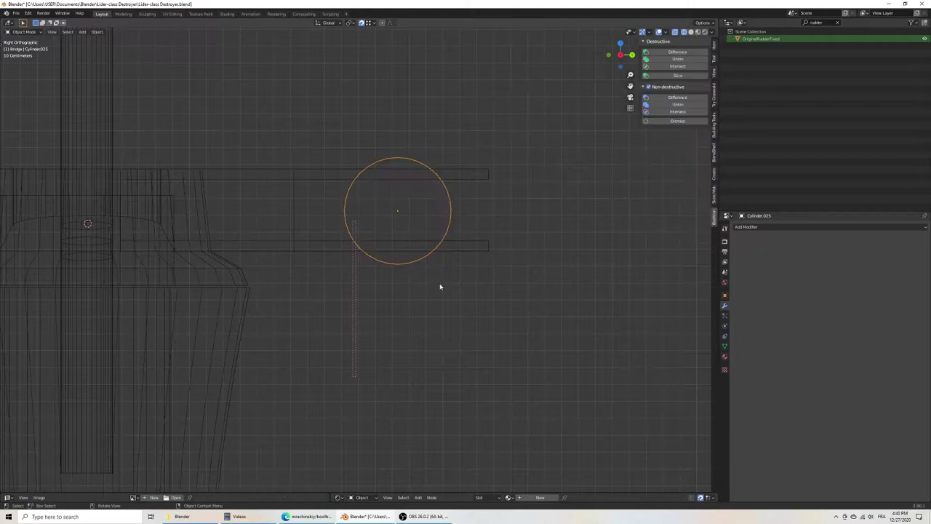
{"action": "scroll", "coordinate": [442, 289], "scroll_direction": "up", "scroll_amount": 2}
{"action": "middle_click_drag", "start_coordinate": [443, 257], "coordinate": [363, 311], "text": "shift"}
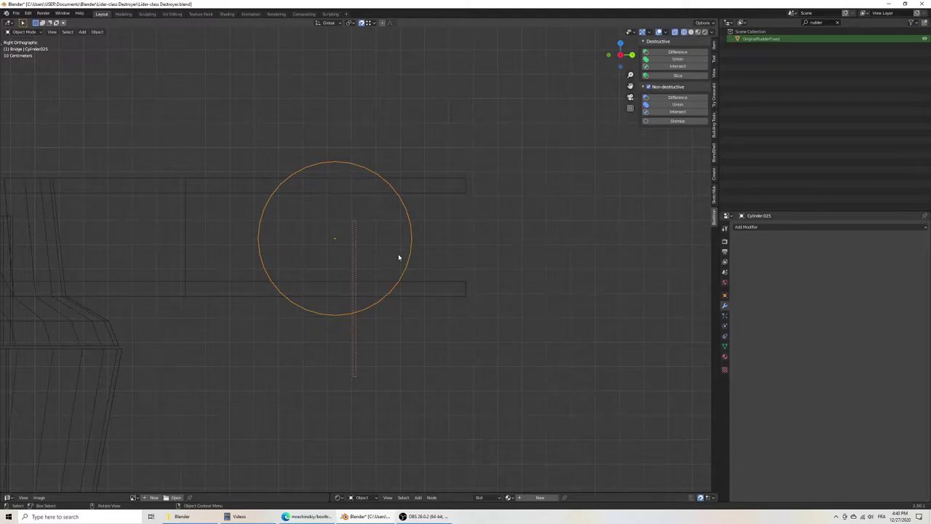
{"action": "middle_click_drag", "start_coordinate": [383, 280], "coordinate": [403, 303], "text": "shift"}
{"action": "key", "text": "g"}
{"action": "key", "text": "z"}
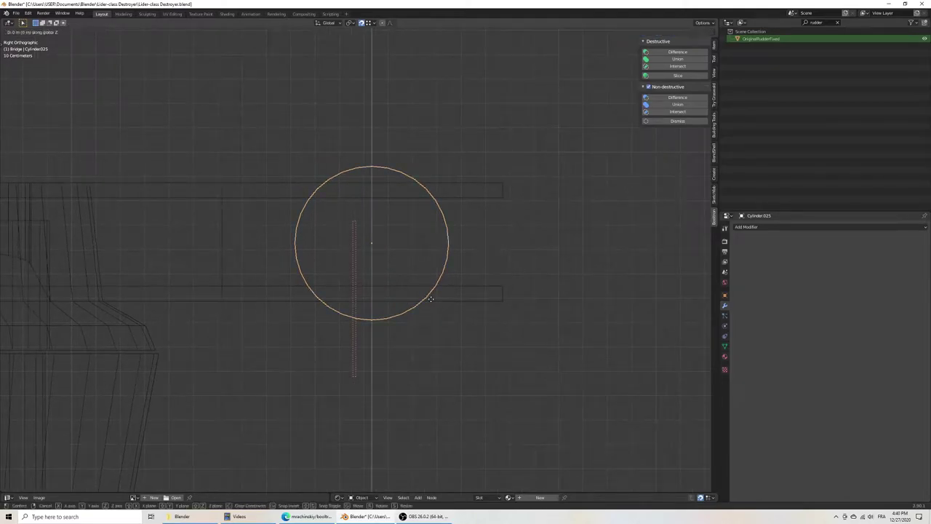
{"action": "left_click", "coordinate": [433, 297]}
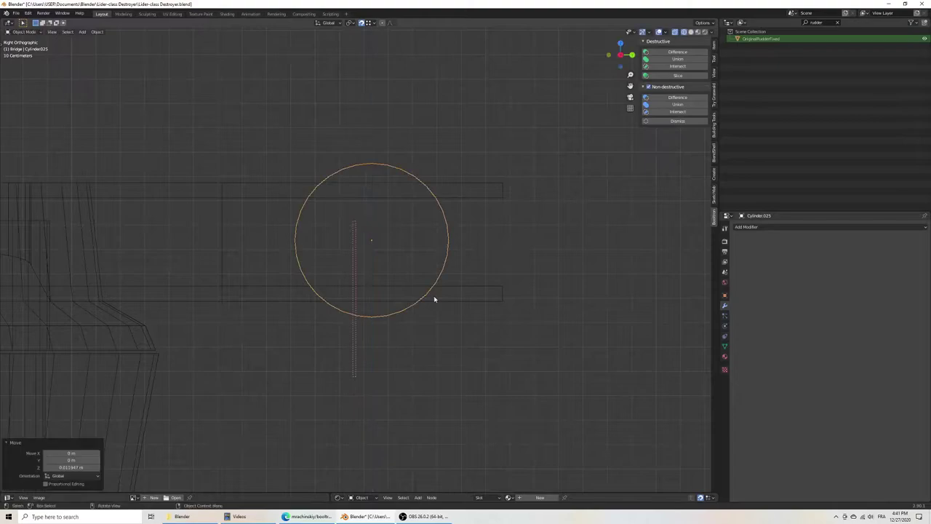
Step: Enlarge the cylinder a little more, fine-tune its height, and save
{"action": "key", "text": "Tab"}
{"action": "key", "text": "s"}
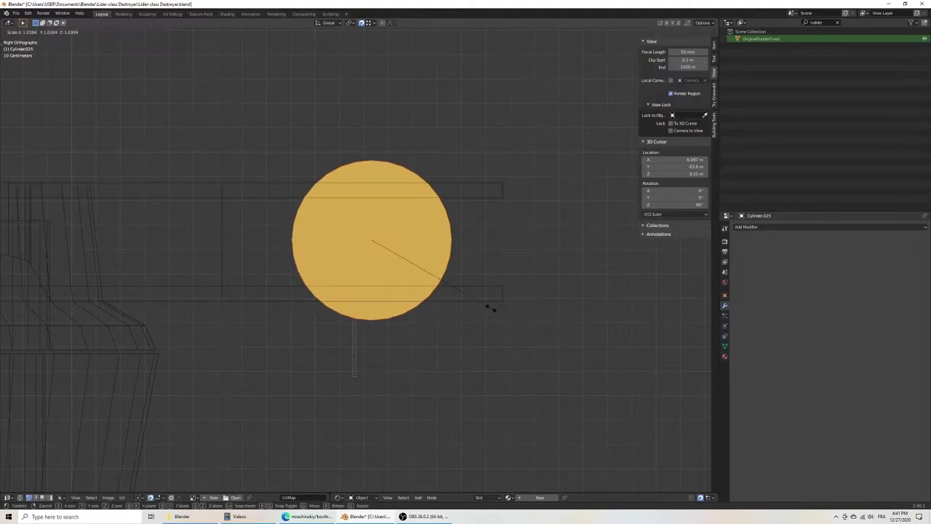
{"action": "left_click", "coordinate": [488, 313]}
{"action": "key", "text": "Tab"}
{"action": "key", "text": "g"}
{"action": "key", "text": "z"}
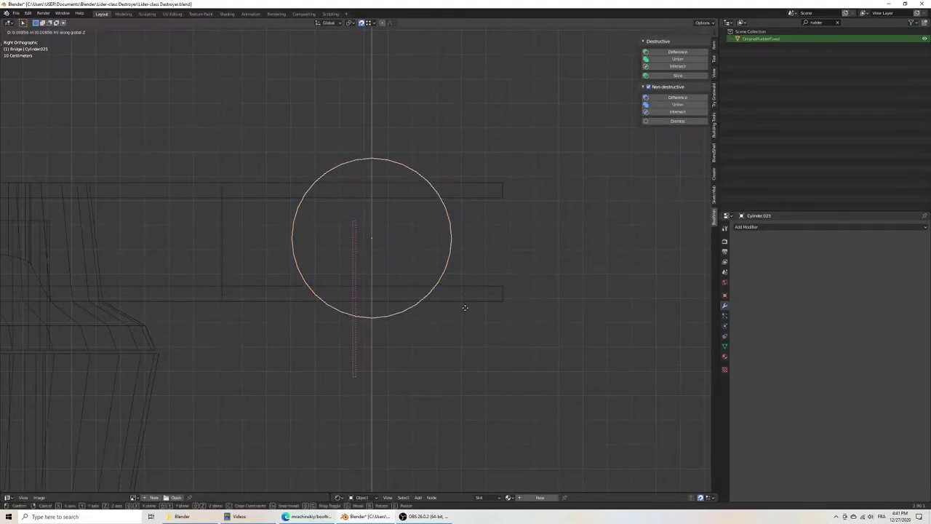
{"action": "left_click", "coordinate": [465, 306]}
{"action": "key", "text": "ctrl+s"}
{"action": "scroll", "coordinate": [465, 306], "scroll_direction": "down", "scroll_amount": 6}
{"action": "scroll", "coordinate": [430, 311], "scroll_direction": "up", "scroll_amount": 5}
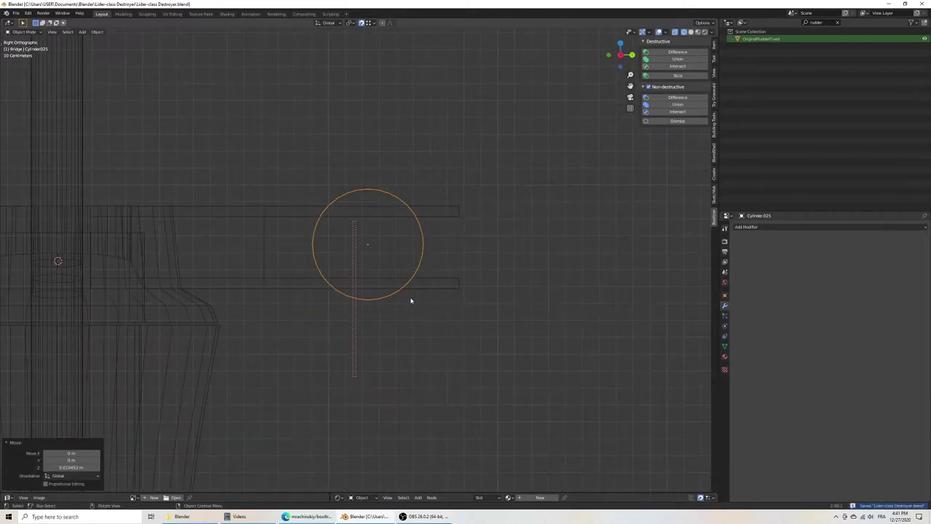
{"action": "scroll", "coordinate": [410, 300], "scroll_direction": "down", "scroll_amount": 4}
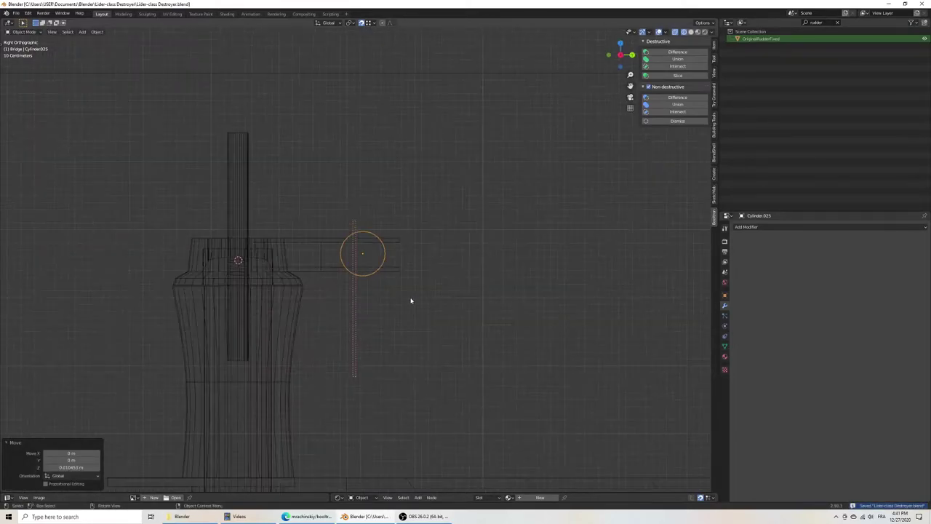
Step: Select the cylinder's end cap and inset a smaller inner circle on it
{"action": "mouse_move", "coordinate": [410, 300]}
{"action": "middle_mouse_down"}
{"action": "mouse_move", "coordinate": [409, 318]}
{"action": "mouse_move", "coordinate": [386, 320]}
{"action": "mouse_move", "coordinate": [436, 320]}
{"action": "mouse_move", "coordinate": [359, 300]}
{"action": "mouse_move", "coordinate": [407, 281]}
{"action": "mouse_move", "coordinate": [436, 284]}
{"action": "middle_mouse_up"}
{"action": "key", "text": "Tab"}
{"action": "left_click", "coordinate": [354, 251]}
{"action": "key", "text": "s"}
{"action": "key", "text": "Return"}
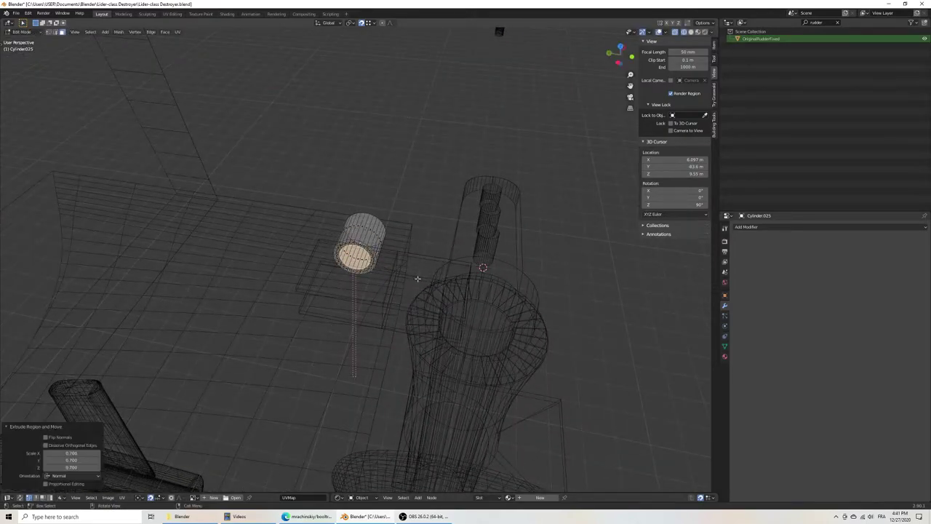
{"action": "key", "text": "KP_3"}
{"action": "key", "text": "KP_Decimal"}
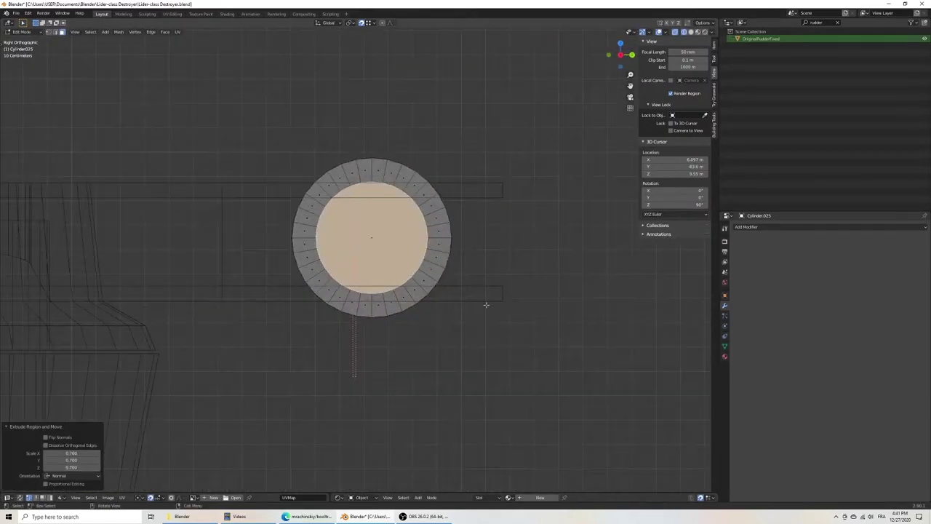
{"action": "key", "text": "s"}
{"action": "left_click", "coordinate": [484, 300]}
Step: Shrink the inner circle further, save, and leave Edit Mode in wireframe view
{"action": "key", "text": "z"}
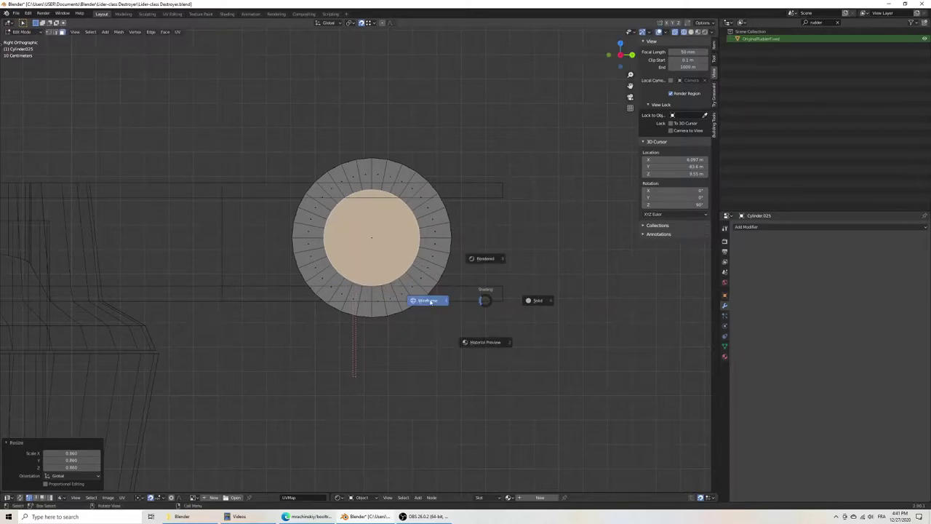
{"action": "key", "text": "Escape"}
{"action": "scroll", "coordinate": [426, 296], "scroll_direction": "up", "scroll_amount": 3}
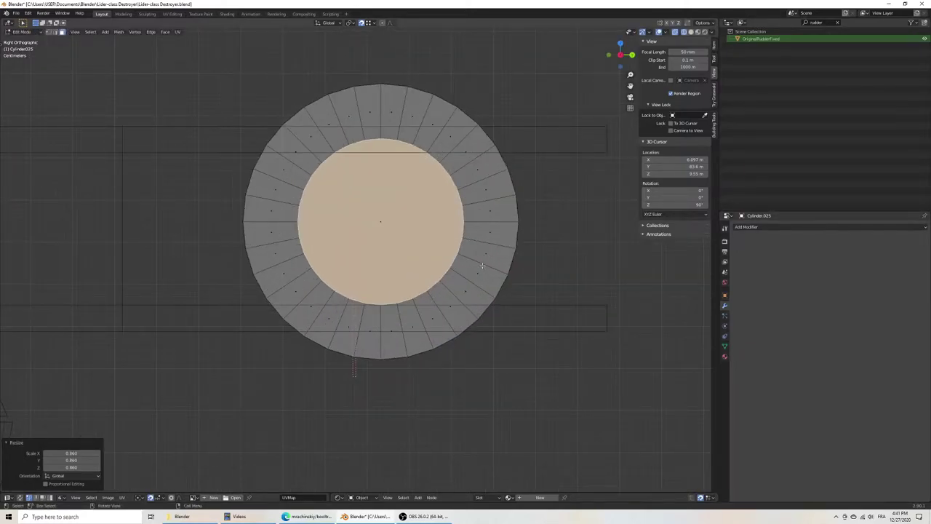
{"action": "key", "text": "s"}
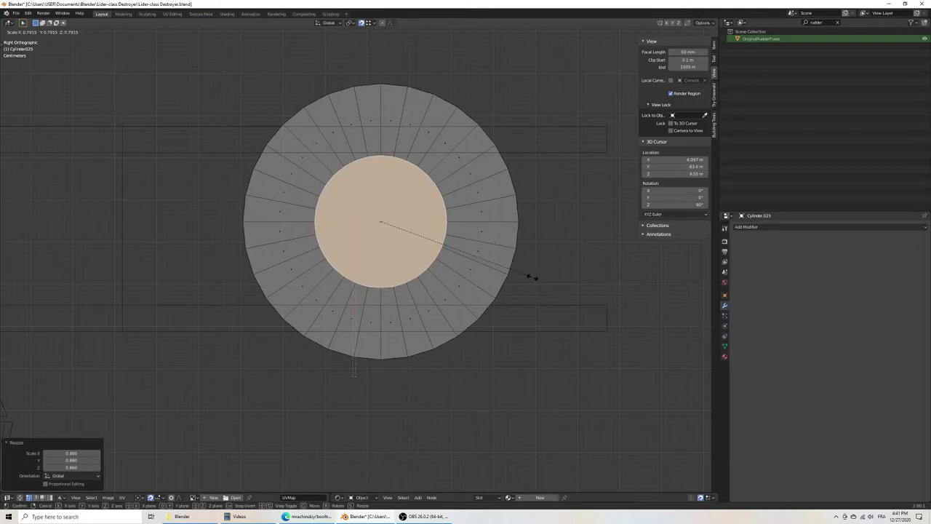
{"action": "left_click", "coordinate": [532, 278]}
{"action": "key", "text": "ctrl+s"}
{"action": "key", "text": "Tab"}
{"action": "key", "text": "shift+z"}
{"action": "scroll", "coordinate": [440, 338], "scroll_direction": "down", "scroll_amount": 5}
{"action": "scroll", "coordinate": [374, 302], "scroll_direction": "up", "scroll_amount": 4}
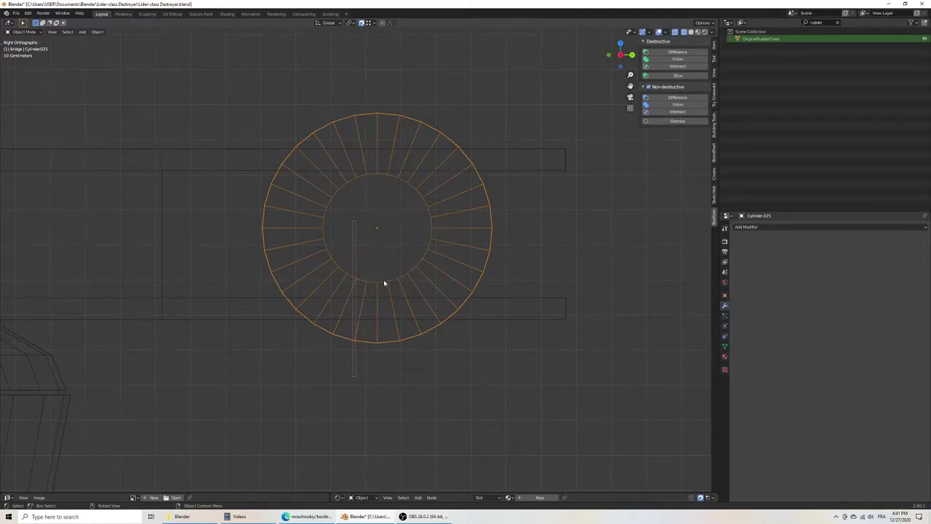
Step: With snapping off, extrude the inner face and slide it along the cylinder's X axis
{"action": "mouse_move", "coordinate": [349, 254]}
{"action": "middle_mouse_down"}
{"action": "mouse_move", "coordinate": [424, 272]}
{"action": "mouse_move", "coordinate": [433, 286]}
{"action": "middle_mouse_up"}
{"action": "key", "text": "Tab"}
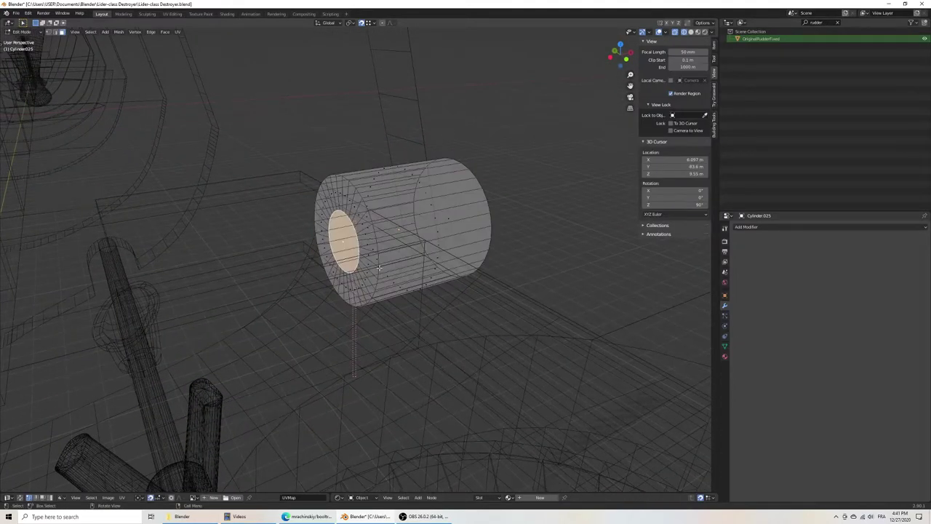
{"action": "key", "text": "e"}
{"action": "key", "text": "Escape"}
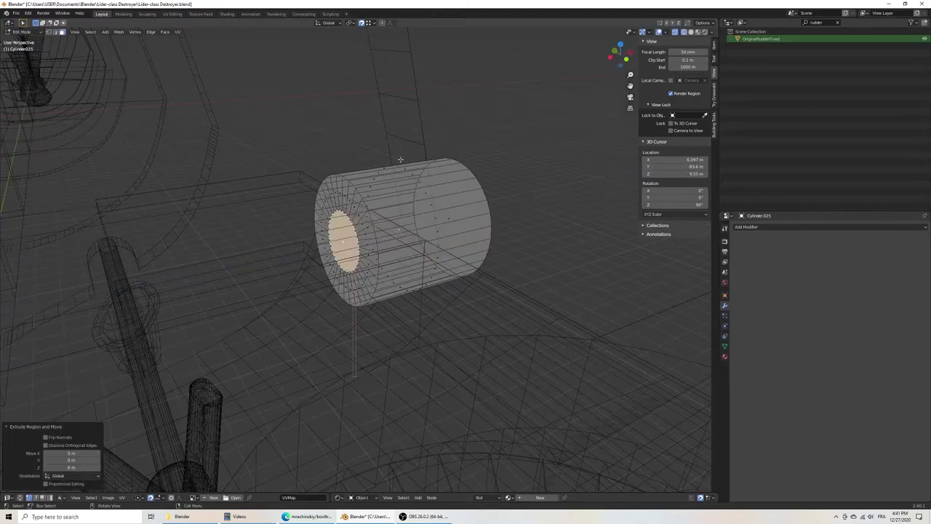
{"action": "left_click", "coordinate": [361, 23]}
{"action": "middle_click_drag", "start_coordinate": [381, 254], "coordinate": [397, 244]}
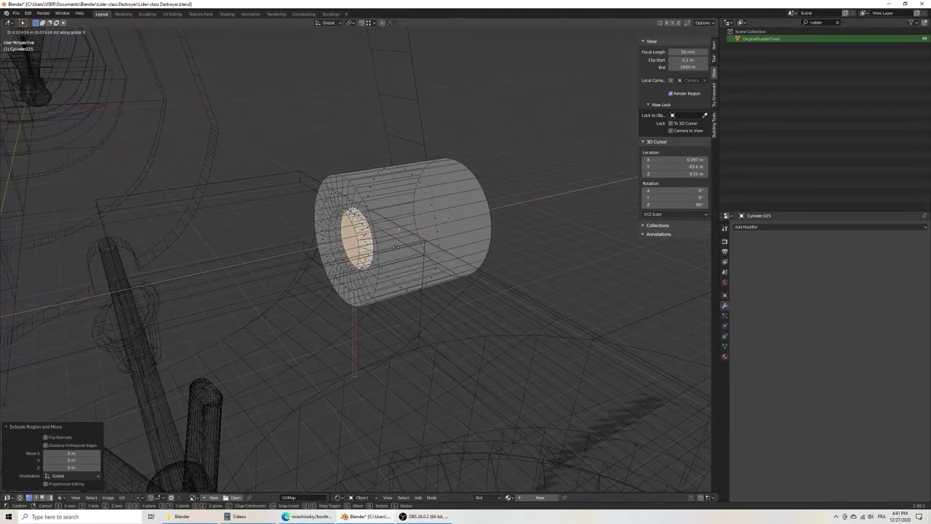
{"action": "key", "text": "g"}
{"action": "key", "text": "x"}
{"action": "left_click", "coordinate": [465, 238]}
Step: Set the inner face's final depth along X, save, and return to solid shading
{"action": "mouse_move", "coordinate": [465, 238]}
{"action": "middle_mouse_down"}
{"action": "mouse_move", "coordinate": [461, 299]}
{"action": "mouse_move", "coordinate": [436, 297]}
{"action": "middle_mouse_up"}
{"action": "key", "text": "g"}
{"action": "key", "text": "x"}
{"action": "left_click", "coordinate": [458, 256]}
{"action": "key", "text": "ctrl+s"}
{"action": "scroll", "coordinate": [457, 256], "scroll_direction": "down", "scroll_amount": 4}
{"action": "key", "text": "z"}
{"action": "left_click", "coordinate": [510, 299]}
{"action": "key", "text": "Tab"}
{"action": "key", "text": "g"}
{"action": "key", "text": "x"}
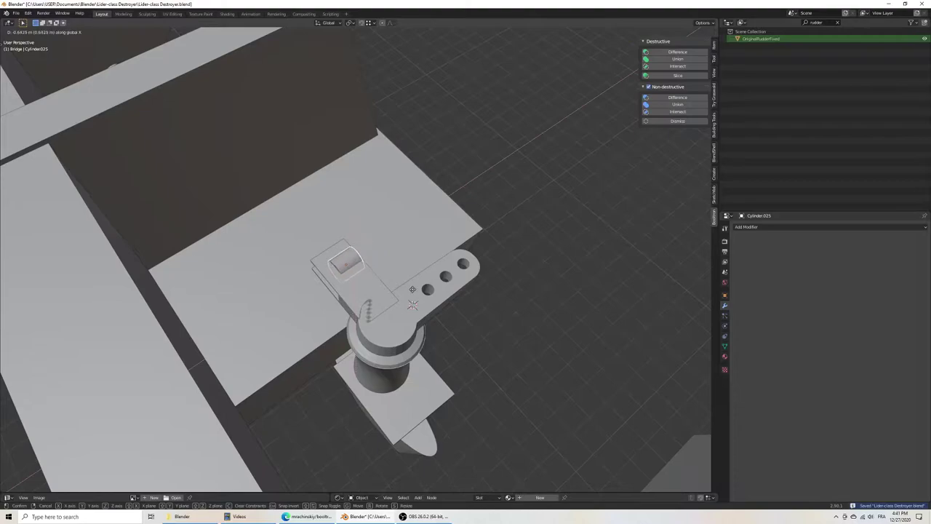
Step: Finish the cylinder's sideways move, then rotate the servo horn about -41.7° around Z
{"action": "left_click", "coordinate": [413, 291]}
{"action": "scroll", "coordinate": [413, 291], "scroll_direction": "down", "scroll_amount": 3}
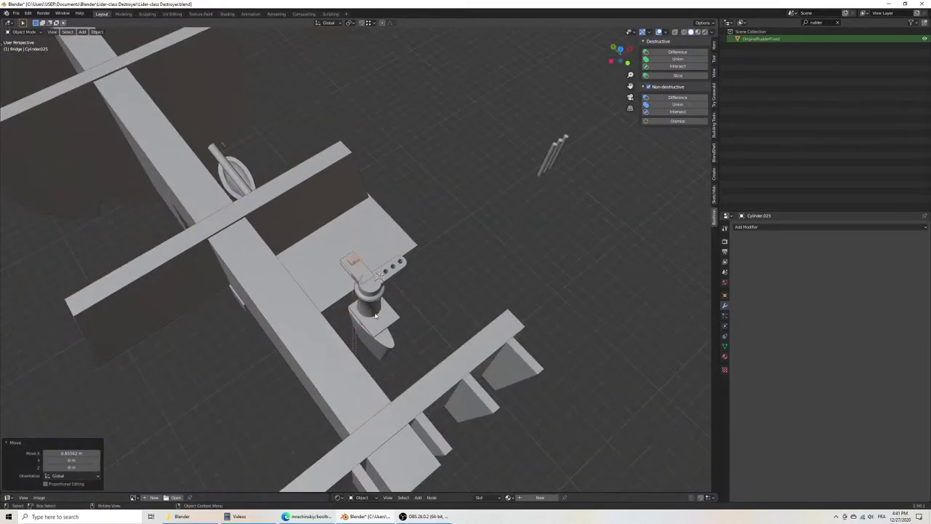
{"action": "left_click", "coordinate": [363, 273]}
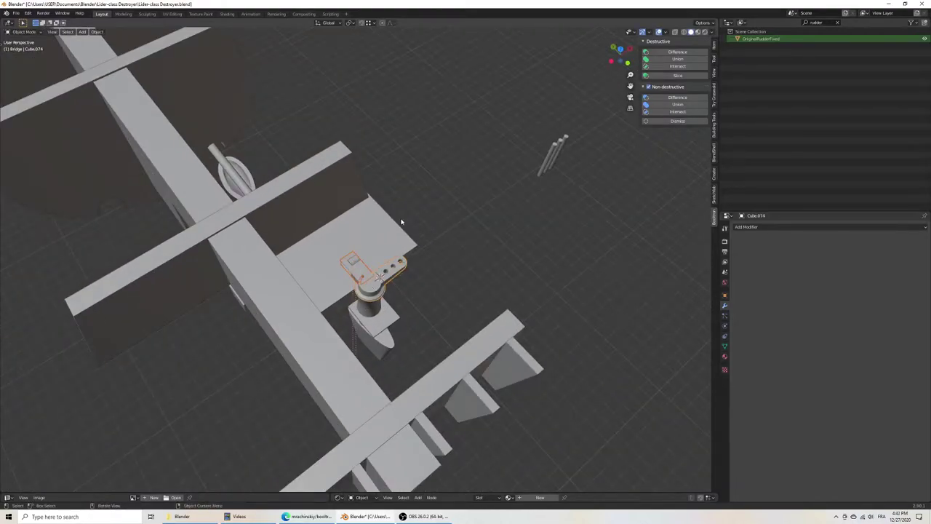
{"action": "key", "text": "r"}
{"action": "key", "text": "z"}
{"action": "left_click", "coordinate": [486, 233]}
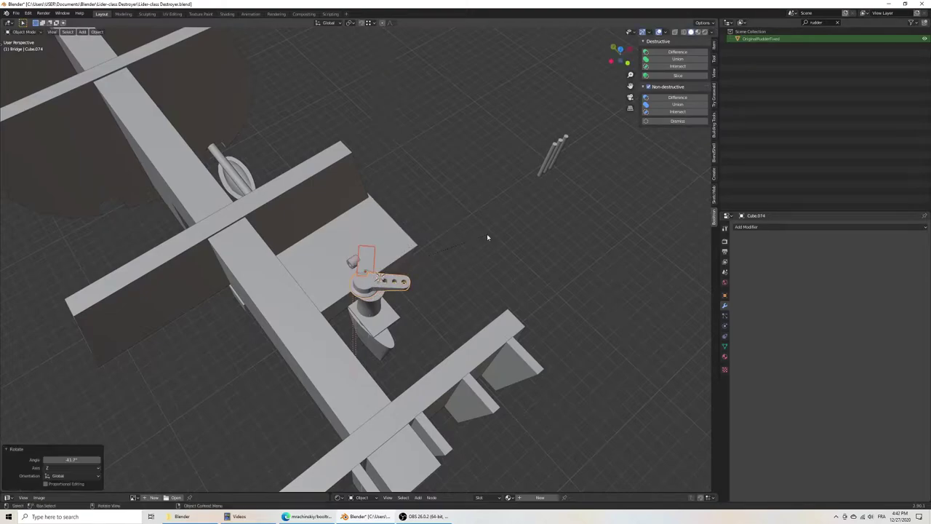
Step: Shift the ring connector sideways along the X axis
{"action": "middle_click_drag", "start_coordinate": [487, 235], "coordinate": [358, 267]}
{"action": "left_click", "coordinate": [359, 267]}
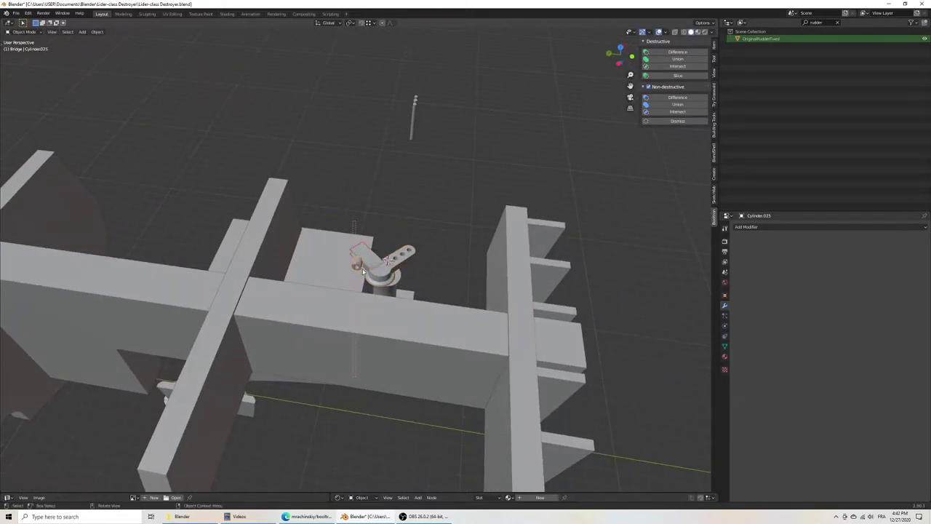
{"action": "key", "text": "g"}
{"action": "key", "text": "x"}
{"action": "left_click", "coordinate": [348, 264]}
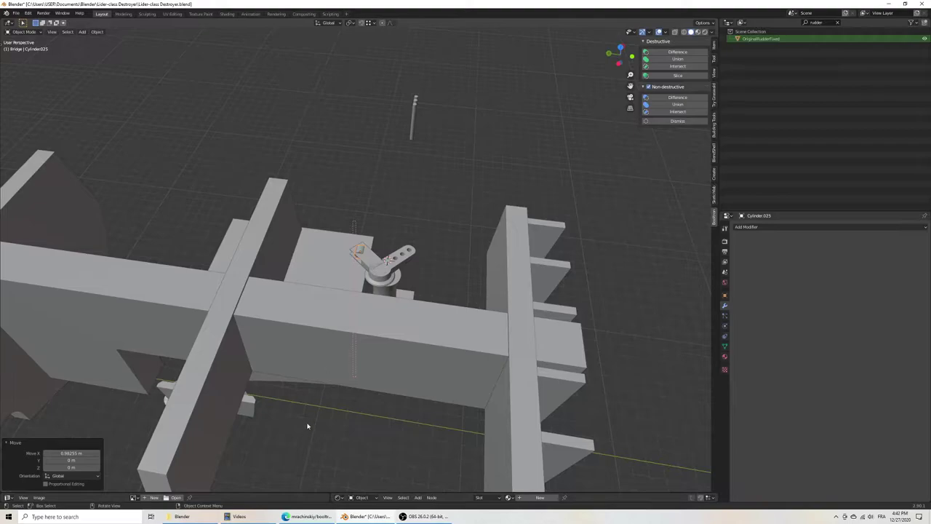
Step: Select the servo horn arm and frame it in the right side view
{"action": "mouse_move", "coordinate": [375, 251]}
{"action": "middle_mouse_down"}
{"action": "mouse_move", "coordinate": [357, 322]}
{"action": "mouse_move", "coordinate": [361, 292]}
{"action": "middle_mouse_up"}
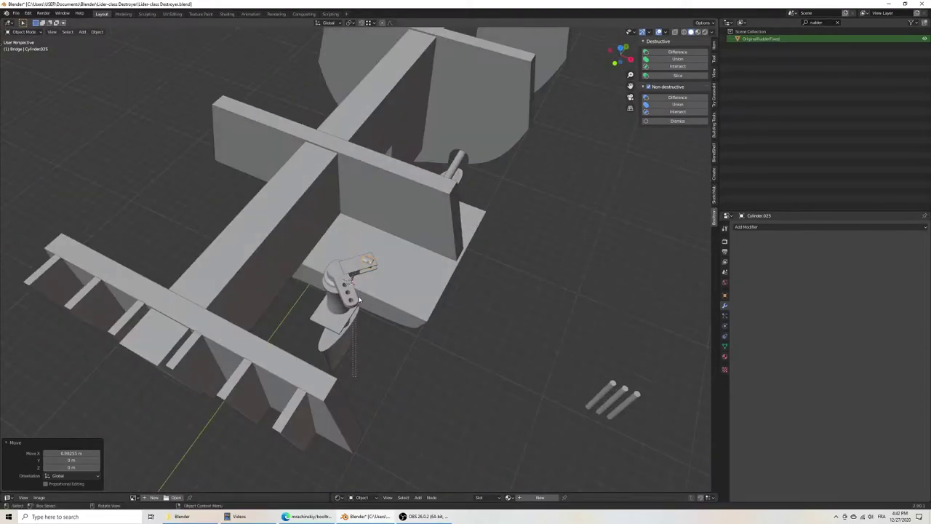
{"action": "left_click", "coordinate": [381, 294]}
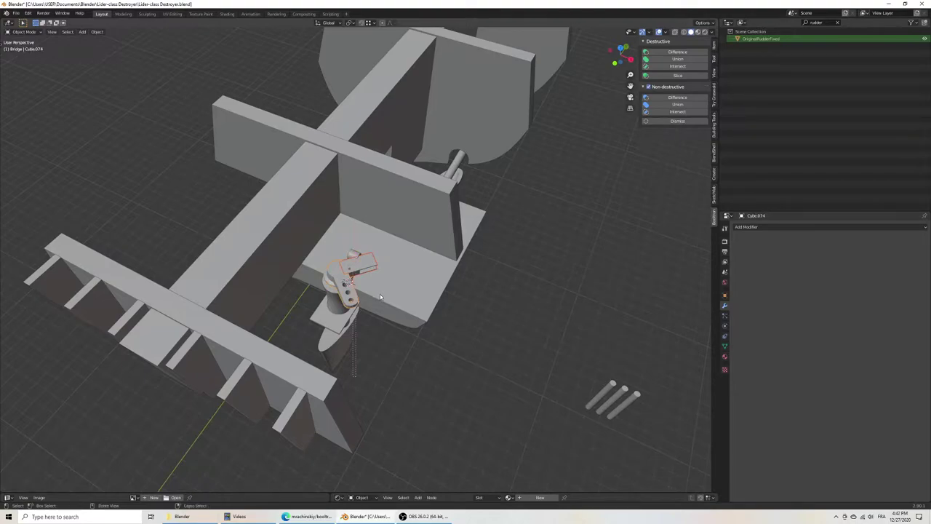
{"action": "key", "text": "KP_3"}
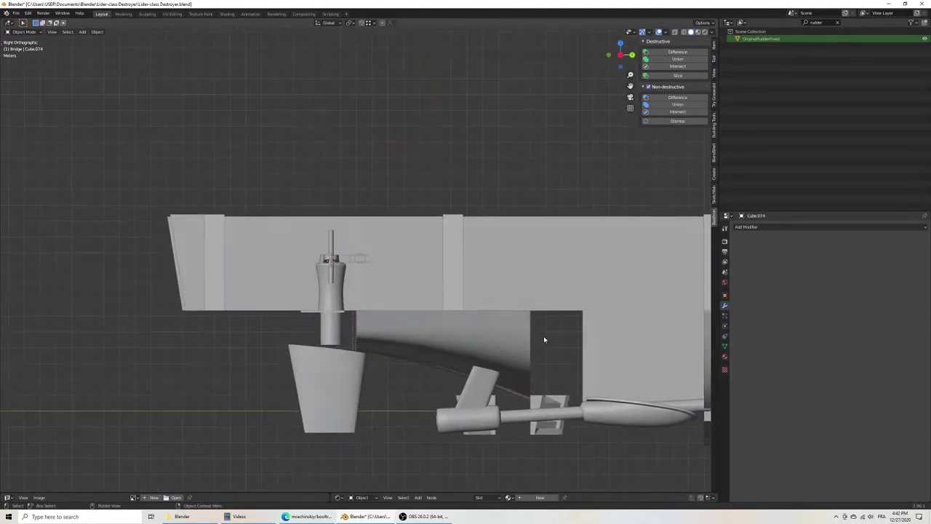
{"action": "key", "text": "KP_Decimal"}
{"action": "key", "text": "shift+a"}
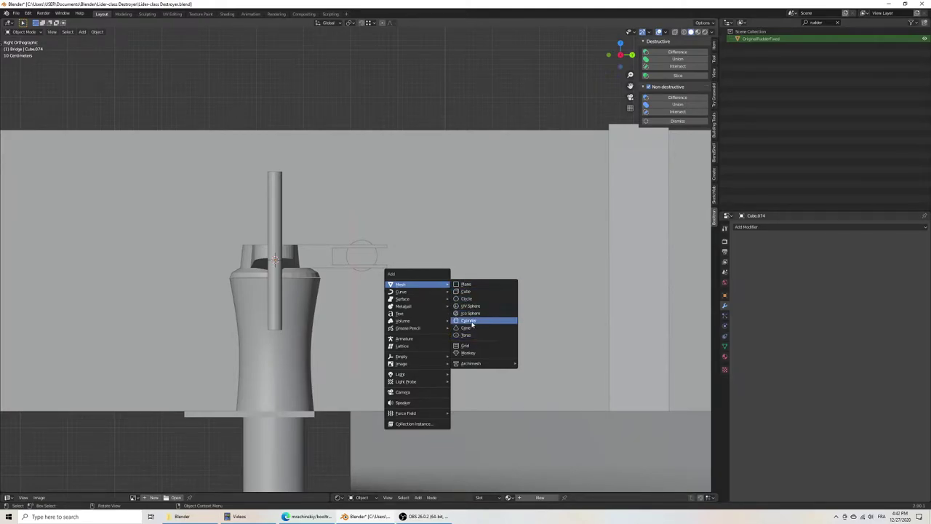
Step: Add a cylinder, shrink it in Edit Mode, and move it onto the ring connector
{"action": "left_click", "coordinate": [470, 321]}
{"action": "scroll", "coordinate": [451, 327], "scroll_direction": "down", "scroll_amount": 5}
{"action": "scroll", "coordinate": [378, 325], "scroll_direction": "up", "scroll_amount": 5}
{"action": "key", "text": "Tab"}
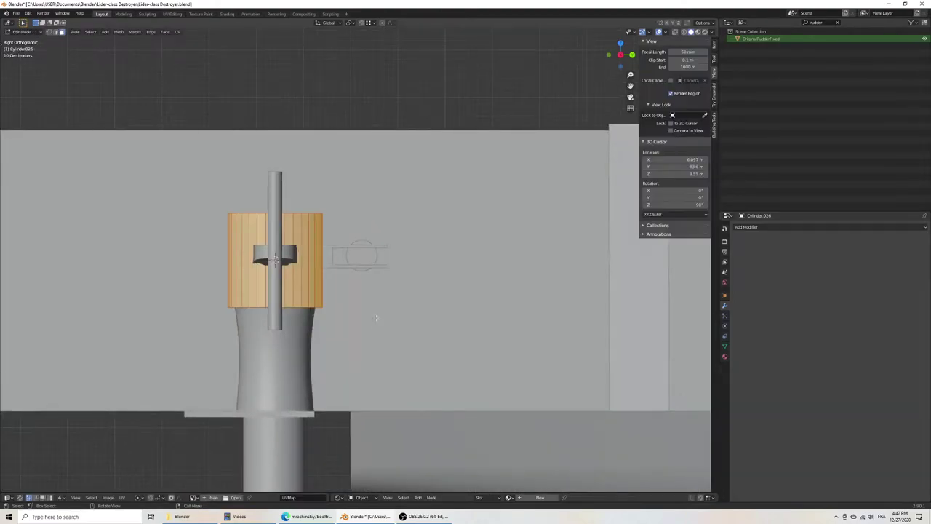
{"action": "key", "text": "s"}
{"action": "left_click", "coordinate": [307, 289]}
{"action": "key", "text": "Tab"}
{"action": "key", "text": "g"}
{"action": "left_click", "coordinate": [393, 271]}
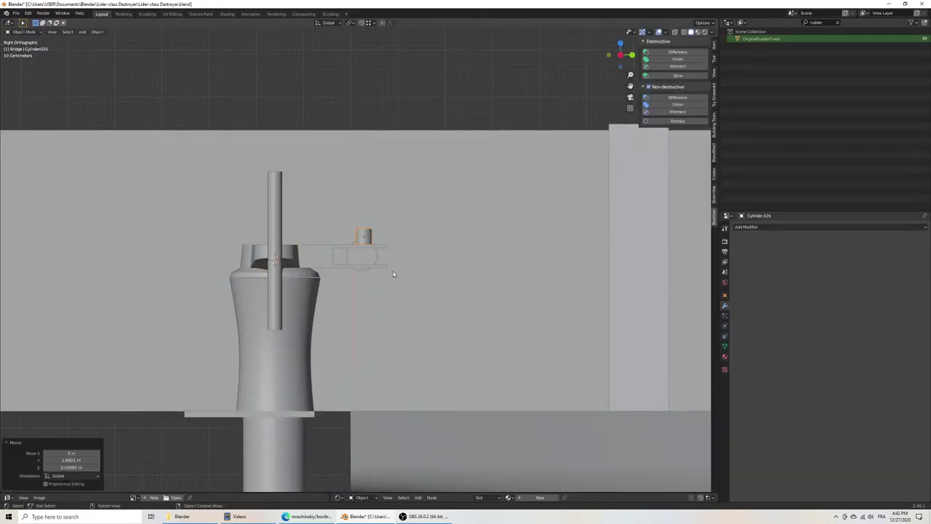
{"action": "scroll", "coordinate": [451, 262], "scroll_direction": "up", "scroll_amount": 6}
Step: Reposition the small cylinder, sliding it along X over the rectangular slot
{"action": "mouse_move", "coordinate": [513, 254]}
{"action": "middle_mouse_down", "text": "shift"}
{"action": "mouse_move", "coordinate": [399, 264]}
{"action": "mouse_move", "coordinate": [388, 317]}
{"action": "middle_mouse_up", "text": "shift"}
{"action": "key", "text": "g"}
{"action": "left_click", "coordinate": [394, 262]}
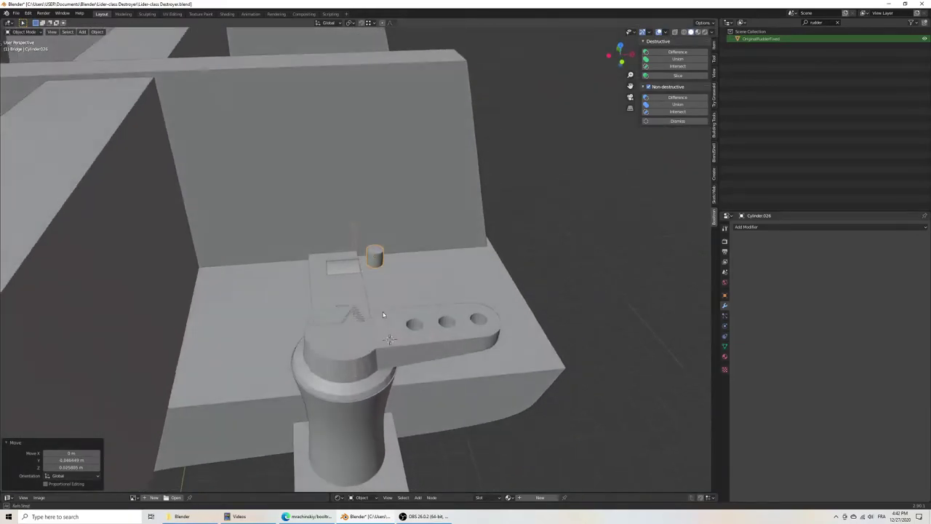
{"action": "key", "text": "g"}
{"action": "key", "text": "x"}
{"action": "left_click", "coordinate": [371, 325]}
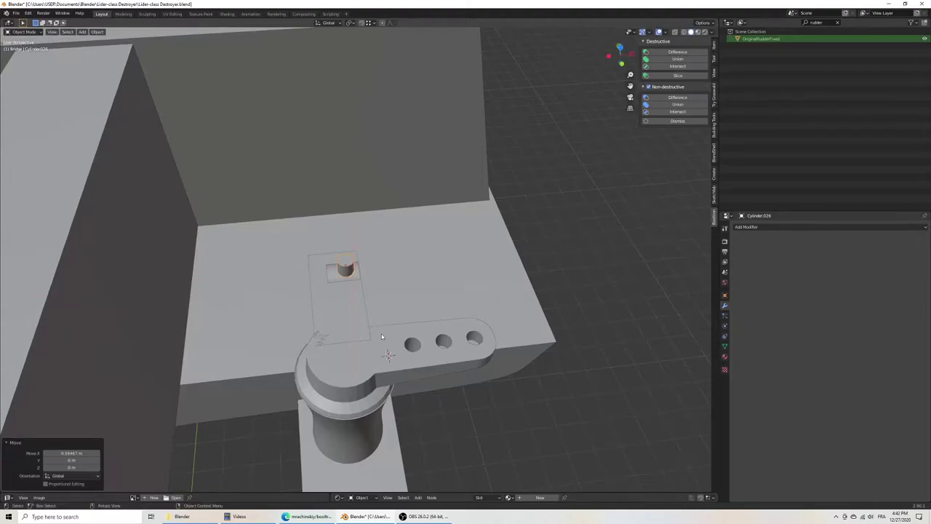
Step: Check the cylinder's placement from the right-side view, then reselect the small cylinder
{"action": "key", "text": "KP_3"}
{"action": "key", "text": "KP_Decimal"}
{"action": "scroll", "coordinate": [397, 304], "scroll_direction": "up", "scroll_amount": 1}
{"action": "scroll", "coordinate": [415, 341], "scroll_direction": "up", "scroll_amount": 3}
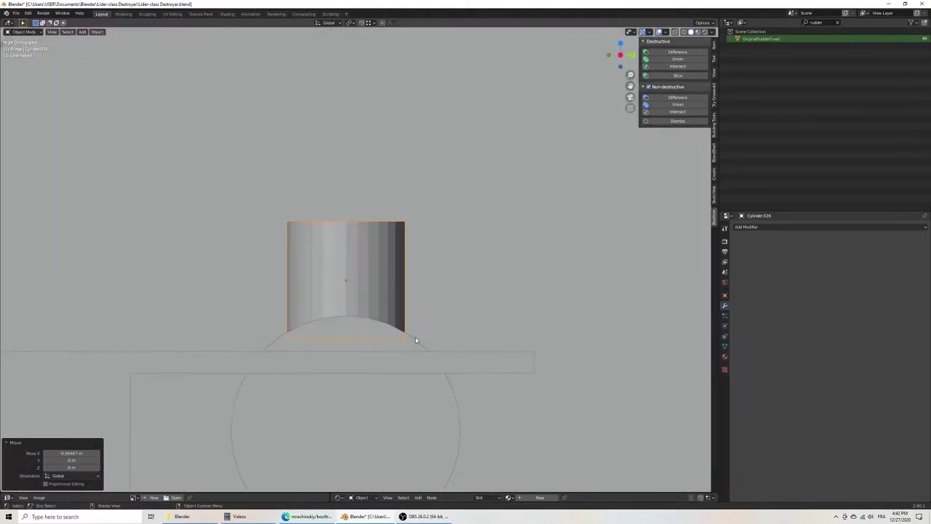
{"action": "mouse_move", "coordinate": [374, 362]}
{"action": "middle_mouse_down"}
{"action": "mouse_move", "coordinate": [444, 387]}
{"action": "mouse_move", "coordinate": [493, 391]}
{"action": "mouse_move", "coordinate": [334, 313]}
{"action": "middle_mouse_up"}
{"action": "left_click", "coordinate": [334, 312]}
{"action": "scroll", "coordinate": [329, 352], "scroll_direction": "up", "scroll_amount": 2}
{"action": "scroll", "coordinate": [394, 320], "scroll_direction": "up", "scroll_amount": 5}
{"action": "scroll", "coordinate": [393, 320], "scroll_direction": "down", "scroll_amount": 5}
{"action": "scroll", "coordinate": [438, 323], "scroll_direction": "down", "scroll_amount": 2}
{"action": "scroll", "coordinate": [447, 326], "scroll_direction": "down", "scroll_amount": 3}
{"action": "mouse_move", "coordinate": [446, 327]}
{"action": "middle_mouse_down"}
{"action": "mouse_move", "coordinate": [333, 362]}
{"action": "mouse_move", "coordinate": [437, 309]}
{"action": "middle_mouse_up"}
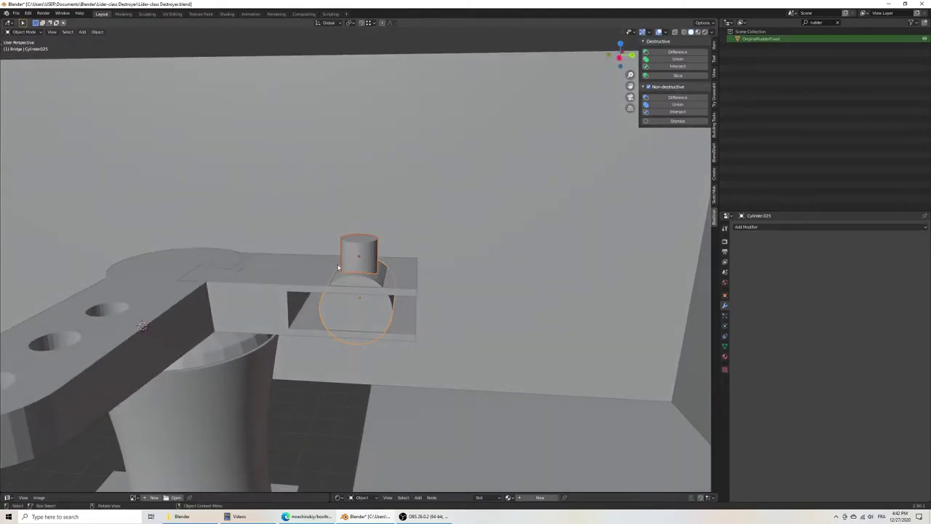
{"action": "middle_click_drag", "start_coordinate": [426, 206], "coordinate": [338, 268]}
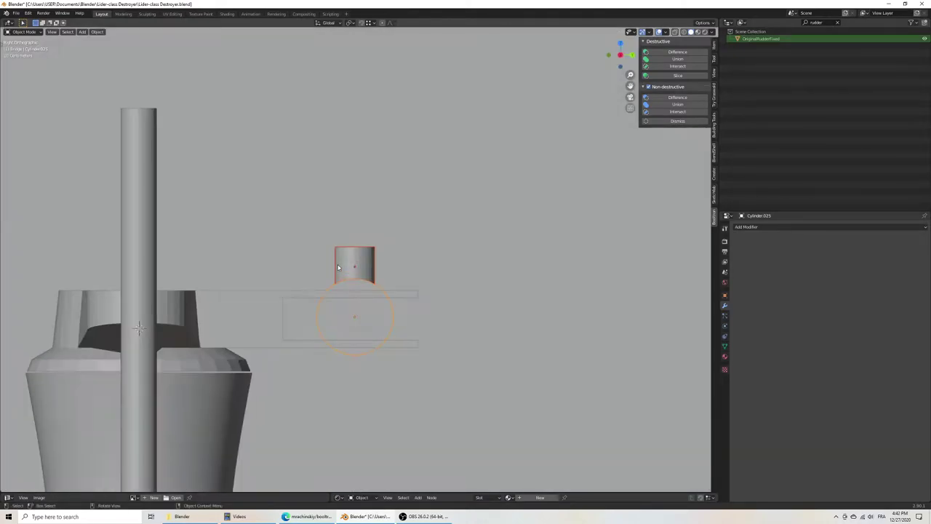
{"action": "scroll", "coordinate": [338, 267], "scroll_direction": "down", "scroll_amount": 5}
{"action": "left_click", "coordinate": [356, 260]}
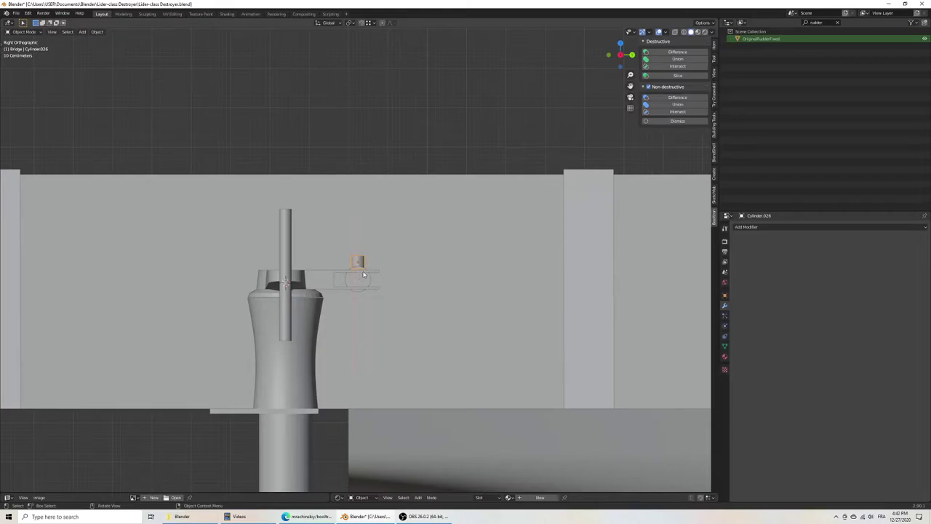
{"action": "scroll", "coordinate": [361, 279], "scroll_direction": "up", "scroll_amount": 3}
{"action": "scroll", "coordinate": [362, 278], "scroll_direction": "up", "scroll_amount": 2}
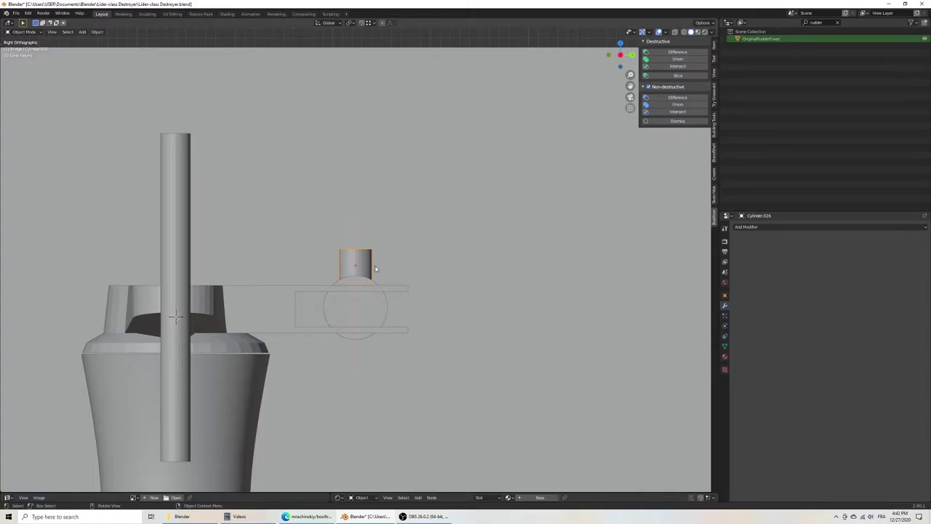
Step: Duplicate the small cylinder and switch the viewport to wireframe
{"action": "key", "text": "shift+d"}
{"action": "left_click", "coordinate": [372, 354]}
{"action": "key", "text": "d"}
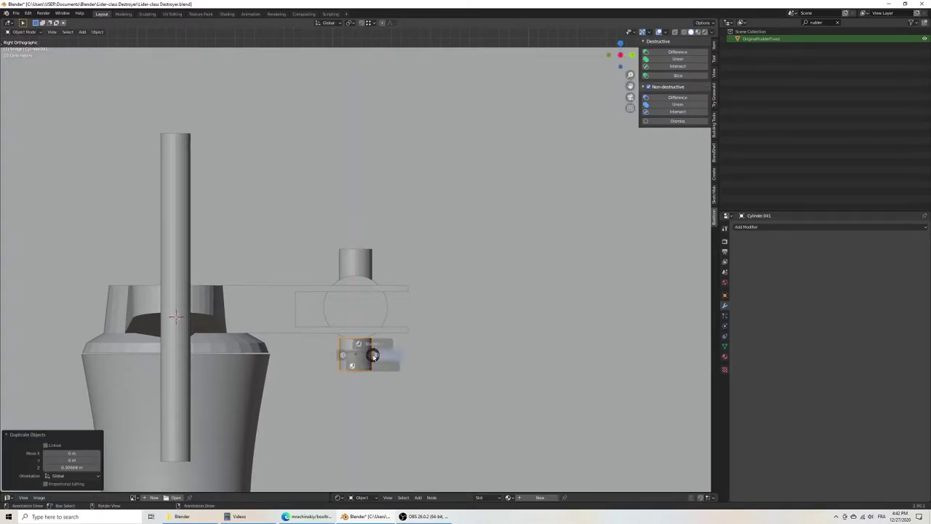
{"action": "left_click", "coordinate": [340, 354]}
{"action": "key", "text": "KP_Decimal"}
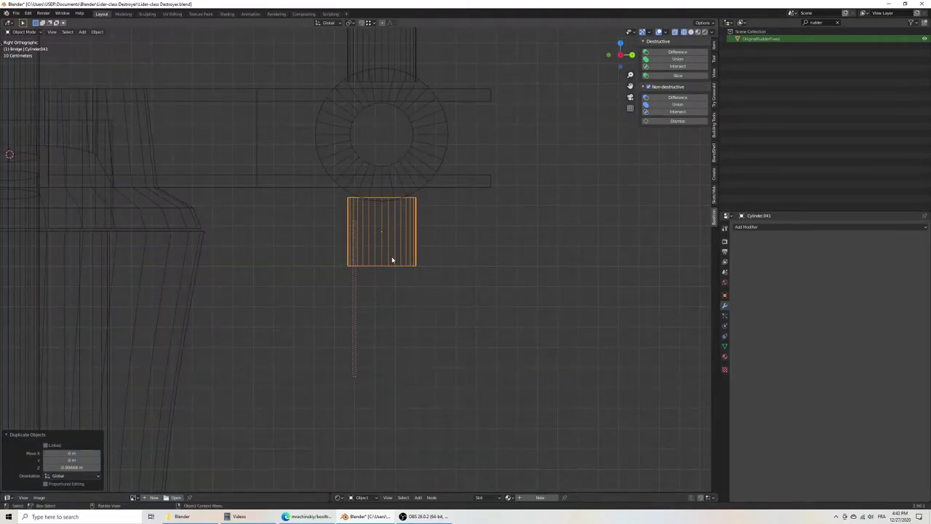
Step: Move the copy along Z just under the ring, then add the upper cylinder to the selection
{"action": "middle_click_drag", "start_coordinate": [430, 208], "coordinate": [432, 279], "text": "shift"}
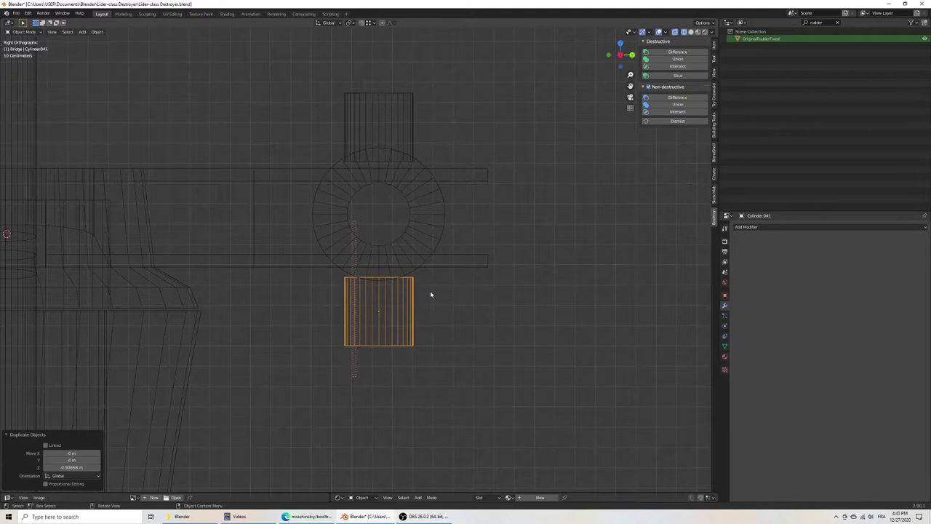
{"action": "key", "text": "g"}
{"action": "key", "text": "z"}
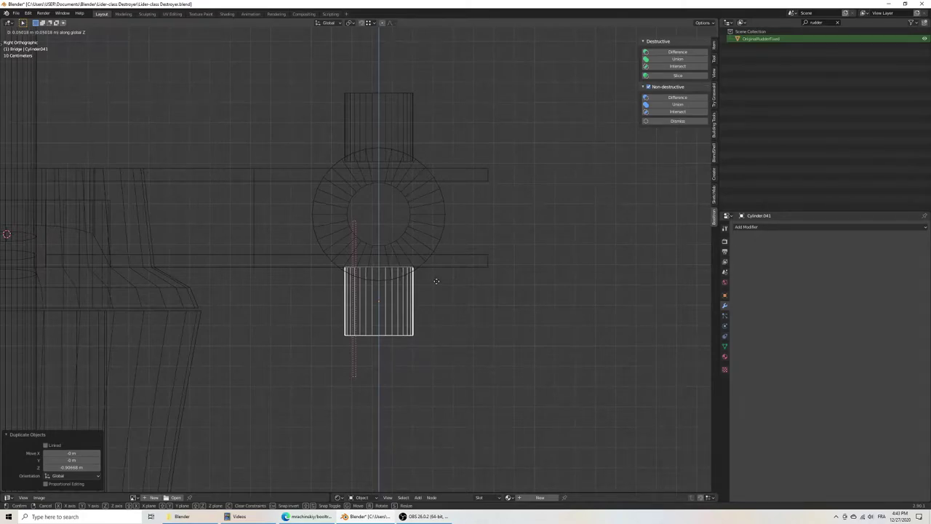
{"action": "left_click", "coordinate": [436, 282]}
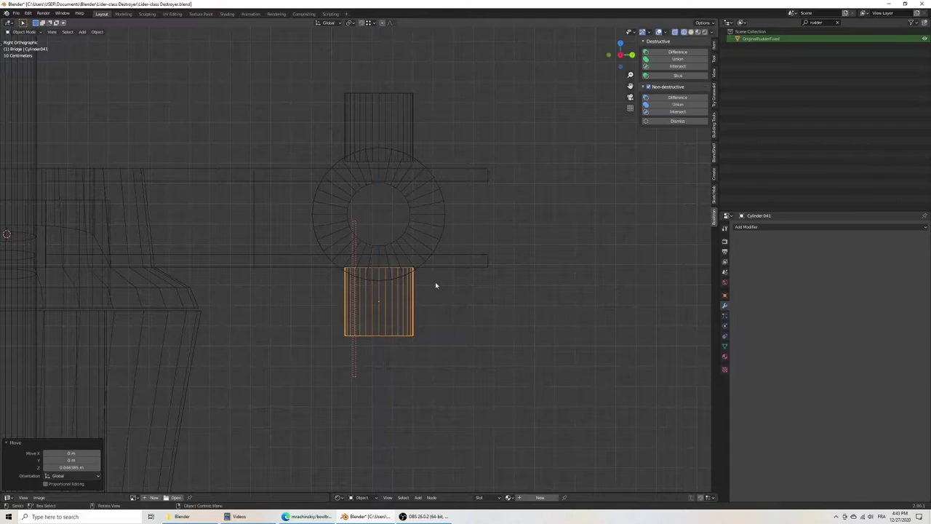
{"action": "scroll", "coordinate": [437, 282], "scroll_direction": "down", "scroll_amount": 4}
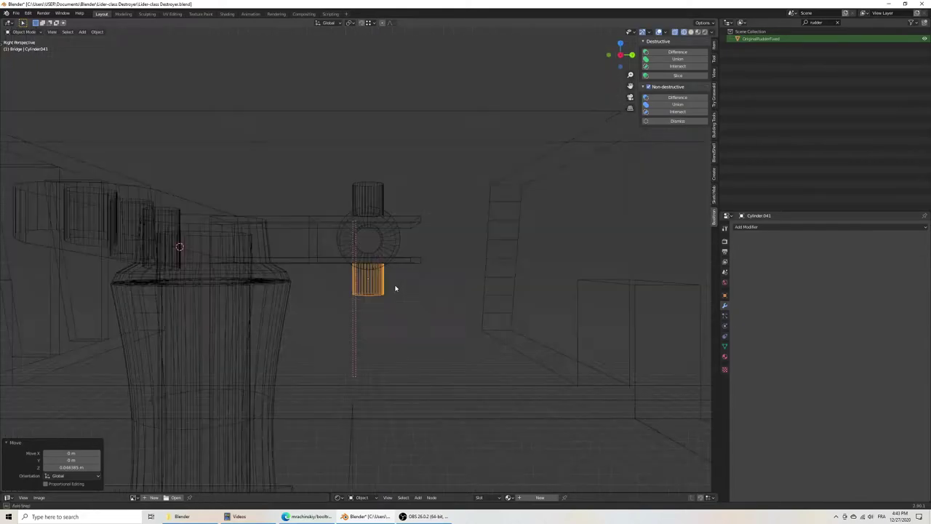
{"action": "middle_click_drag", "start_coordinate": [413, 279], "coordinate": [403, 289]}
{"action": "key", "text": "KP_3"}
{"action": "scroll", "coordinate": [405, 290], "scroll_direction": "up", "scroll_amount": 4}
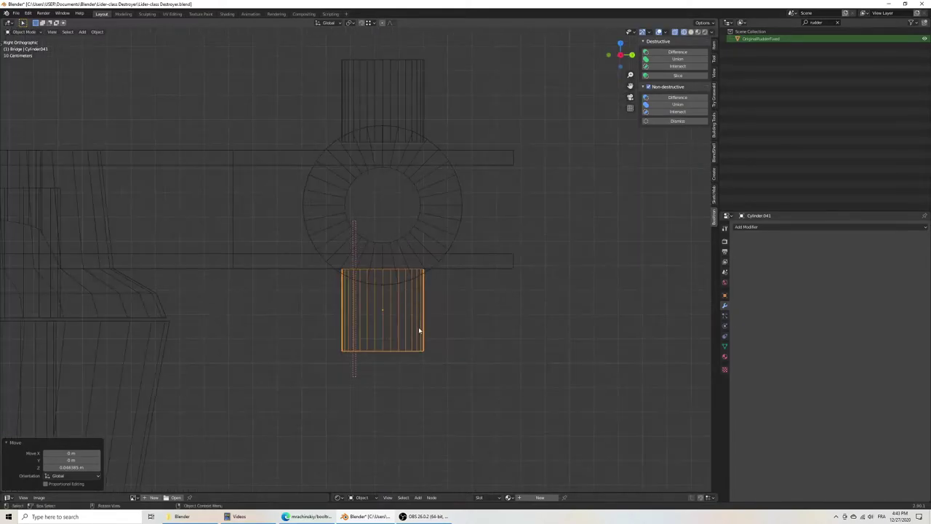
{"action": "key", "text": "Tab"}
{"action": "key", "text": "Tab"}
{"action": "scroll", "coordinate": [448, 270], "scroll_direction": "down", "scroll_amount": 2}
{"action": "left_click", "coordinate": [401, 139], "text": "shift"}
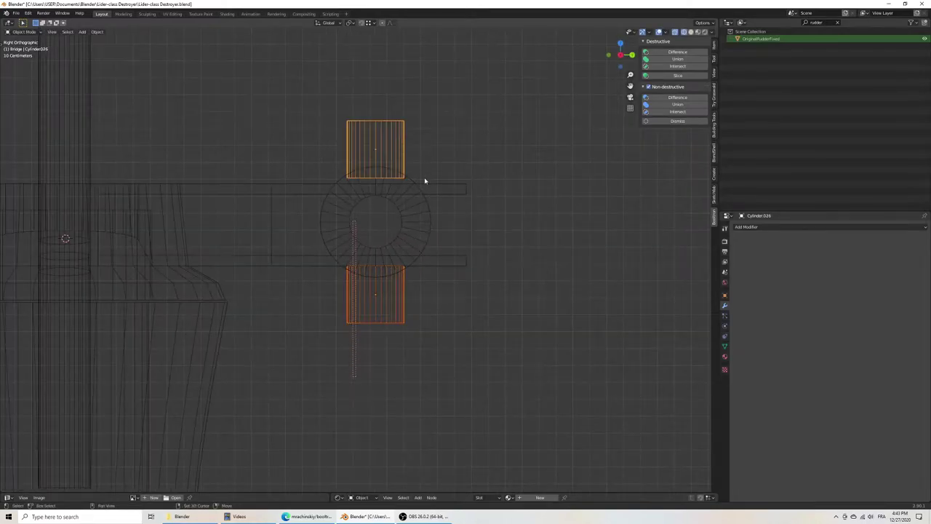
Step: Save the file and return the viewport to solid shading
{"action": "key", "text": "F3"}
{"action": "key", "text": "Return"}
{"action": "key", "text": "ctrl+s"}
{"action": "scroll", "coordinate": [482, 257], "scroll_direction": "down", "scroll_amount": 3}
{"action": "mouse_move", "coordinate": [467, 256]}
{"action": "middle_mouse_down"}
{"action": "mouse_move", "coordinate": [437, 283]}
{"action": "mouse_move", "coordinate": [375, 254]}
{"action": "middle_mouse_up"}
{"action": "key", "text": "z"}
{"action": "left_click", "coordinate": [425, 255]}
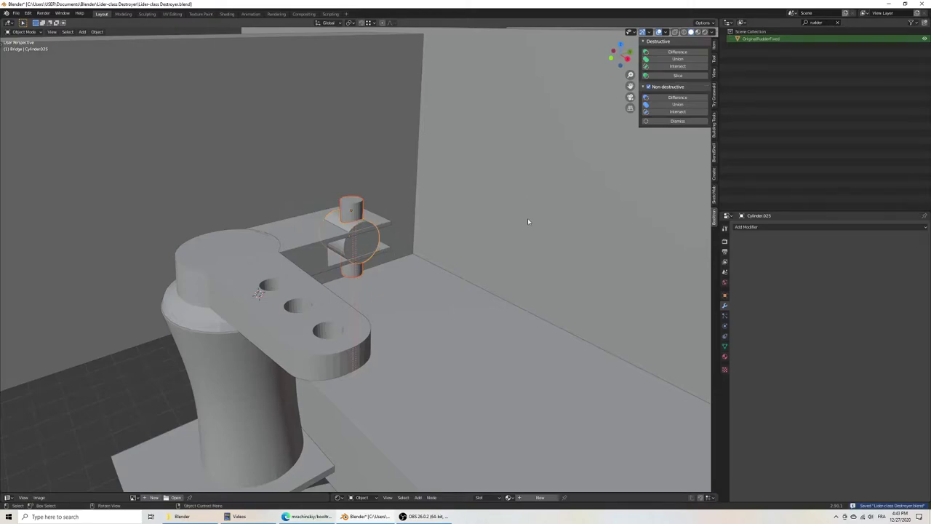
Step: Union the cylinders into the ring connector with Bool Tool and inspect the result
{"action": "left_click", "coordinate": [677, 59]}
{"action": "mouse_move", "coordinate": [378, 204]}
{"action": "middle_mouse_down"}
{"action": "mouse_move", "coordinate": [322, 235]}
{"action": "mouse_move", "coordinate": [326, 222]}
{"action": "mouse_move", "coordinate": [364, 212]}
{"action": "mouse_move", "coordinate": [429, 233]}
{"action": "mouse_move", "coordinate": [468, 216]}
{"action": "mouse_move", "coordinate": [423, 128]}
{"action": "mouse_move", "coordinate": [395, 197]}
{"action": "middle_mouse_up"}
{"action": "scroll", "coordinate": [323, 235], "scroll_direction": "up", "scroll_amount": 5}
{"action": "key", "text": "z"}
{"action": "left_click", "coordinate": [273, 239]}
{"action": "key", "text": "z"}
{"action": "left_click", "coordinate": [468, 199]}
{"action": "middle_click_drag", "start_coordinate": [468, 199], "coordinate": [410, 207]}
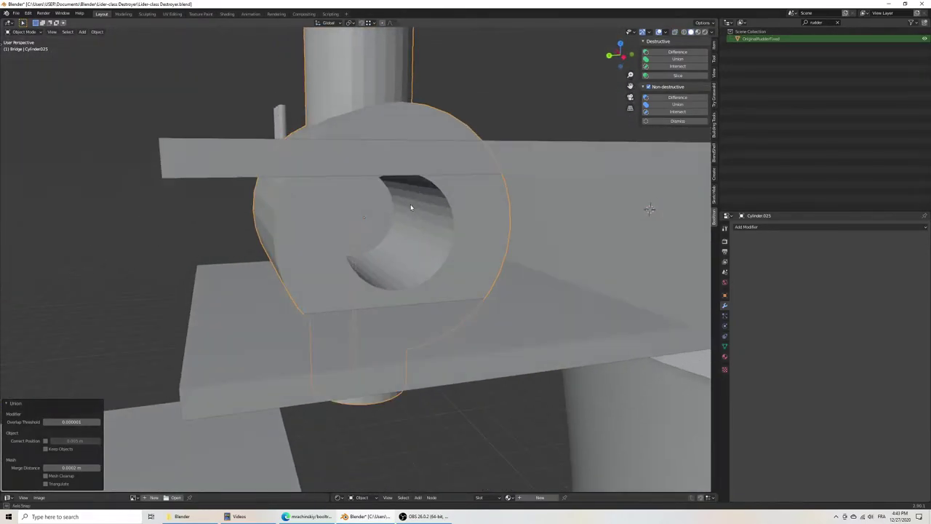
{"action": "scroll", "coordinate": [410, 207], "scroll_direction": "up", "scroll_amount": 4}
{"action": "mouse_move", "coordinate": [420, 155]}
{"action": "middle_mouse_down"}
{"action": "mouse_move", "coordinate": [381, 231]}
{"action": "mouse_move", "coordinate": [390, 247]}
{"action": "mouse_move", "coordinate": [351, 208]}
{"action": "mouse_move", "coordinate": [341, 229]}
{"action": "mouse_move", "coordinate": [354, 242]}
{"action": "middle_mouse_up"}
{"action": "scroll", "coordinate": [354, 242], "scroll_direction": "down", "scroll_amount": 4}
{"action": "scroll", "coordinate": [354, 242], "scroll_direction": "down", "scroll_amount": 3}
Step: Hide the plate beside the ring, check the merged connector in wireframe, and save
{"action": "left_click", "coordinate": [489, 260]}
{"action": "key", "text": "h"}
{"action": "mouse_move", "coordinate": [488, 259]}
{"action": "middle_mouse_down"}
{"action": "mouse_move", "coordinate": [348, 231]}
{"action": "mouse_move", "coordinate": [305, 187]}
{"action": "mouse_move", "coordinate": [341, 191]}
{"action": "mouse_move", "coordinate": [363, 180]}
{"action": "middle_mouse_up"}
{"action": "key", "text": "z"}
{"action": "left_click", "coordinate": [299, 226]}
{"action": "left_click", "coordinate": [310, 136]}
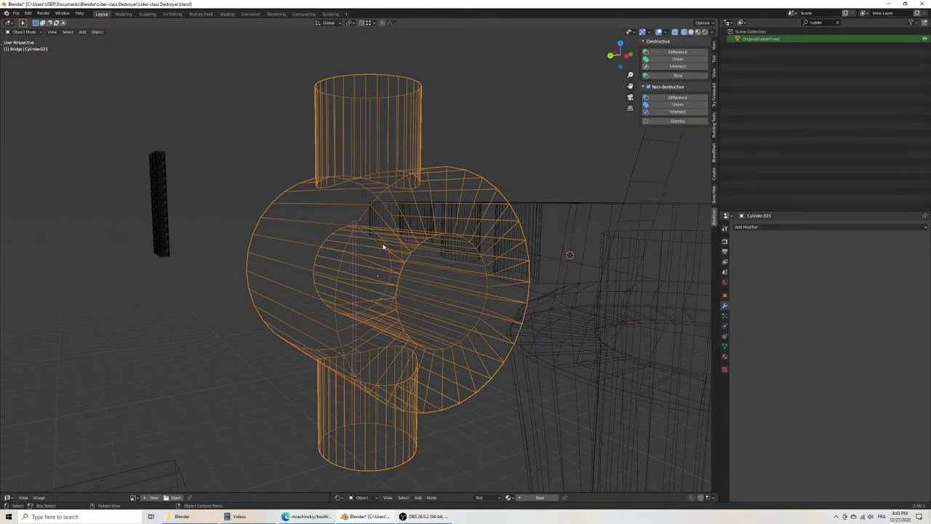
{"action": "middle_click_drag", "start_coordinate": [382, 245], "coordinate": [379, 277]}
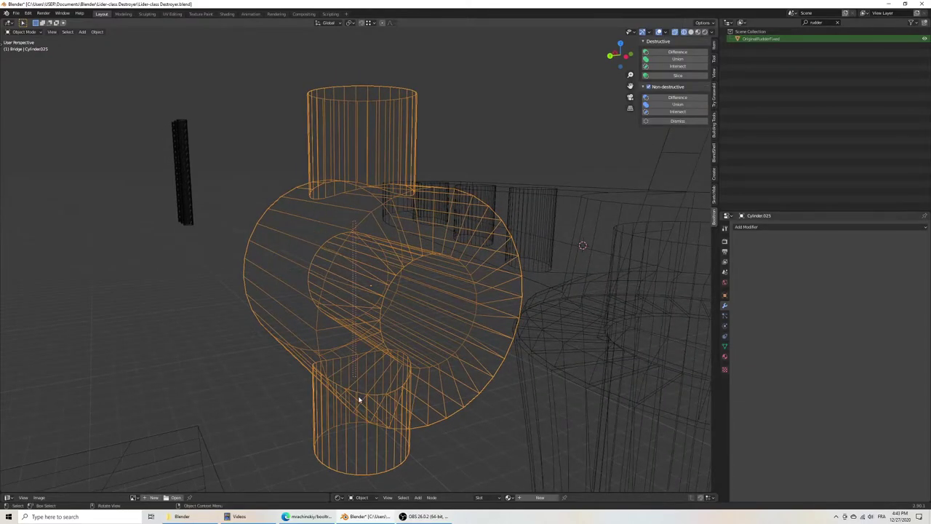
{"action": "mouse_move", "coordinate": [377, 178]}
{"action": "middle_mouse_down"}
{"action": "mouse_move", "coordinate": [421, 181]}
{"action": "mouse_move", "coordinate": [416, 193]}
{"action": "mouse_move", "coordinate": [463, 219]}
{"action": "mouse_move", "coordinate": [427, 217]}
{"action": "mouse_move", "coordinate": [487, 269]}
{"action": "middle_mouse_up"}
{"action": "key", "text": "ctrl+s"}
{"action": "scroll", "coordinate": [427, 217], "scroll_direction": "down", "scroll_amount": 4}
{"action": "key", "text": "KP_3"}
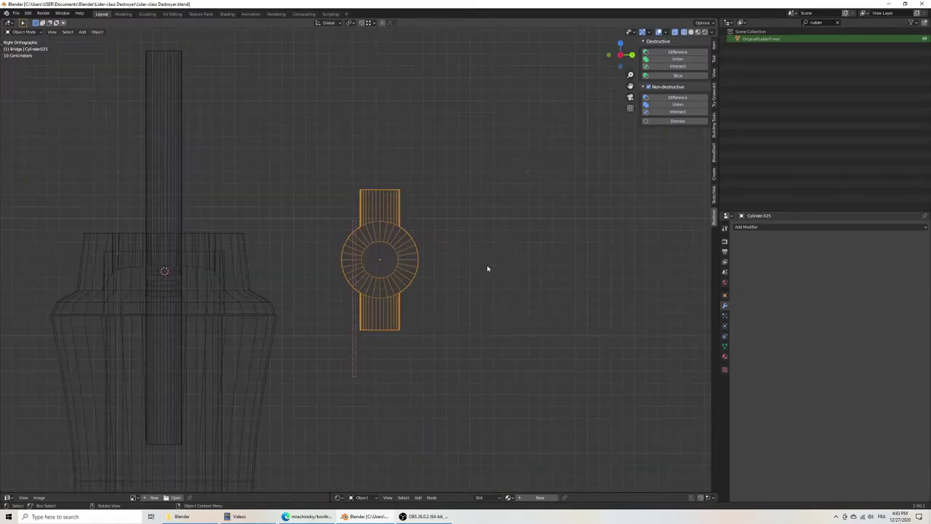
Step: Return to solid shading, deselect all, and clear the Outliner filter
{"action": "key", "text": "z"}
{"action": "left_click", "coordinate": [507, 254]}
{"action": "scroll", "coordinate": [486, 251], "scroll_direction": "down", "scroll_amount": 2}
{"action": "left_click", "coordinate": [391, 128]}
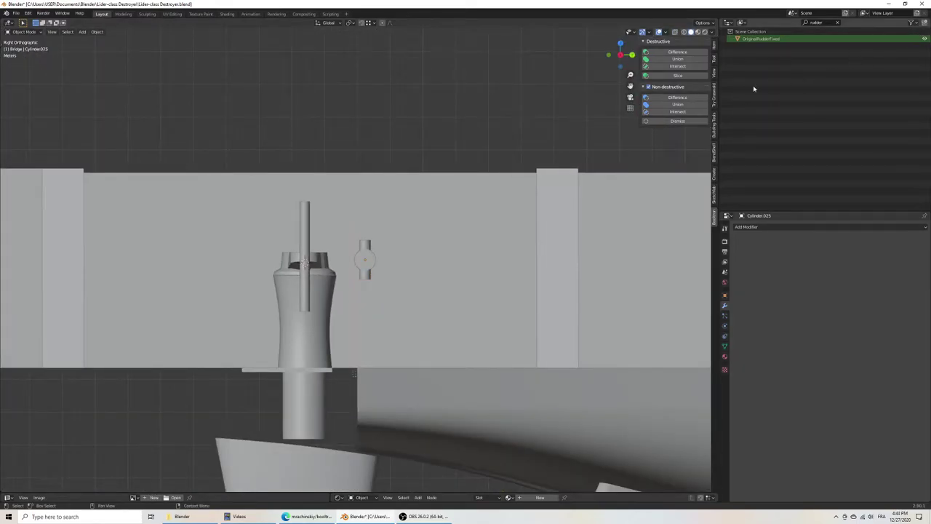
{"action": "left_click", "coordinate": [837, 23]}
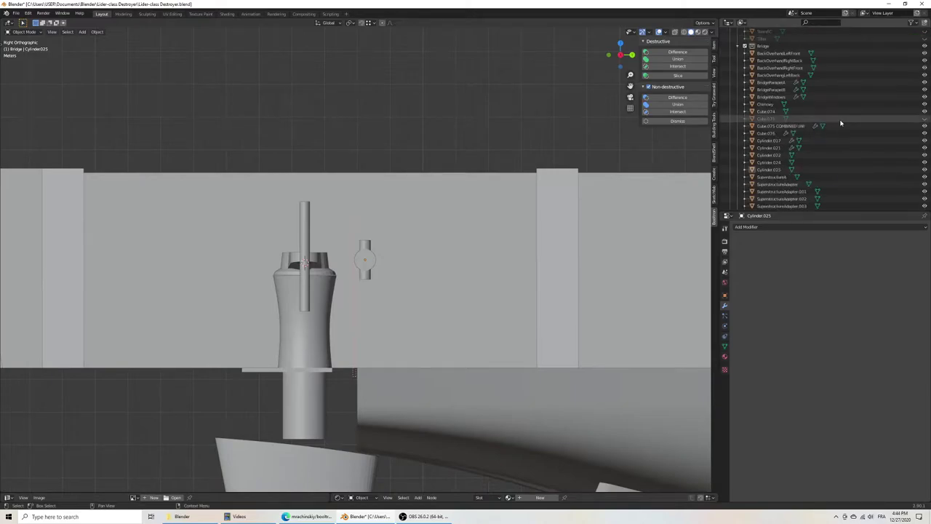
{"action": "scroll", "coordinate": [858, 132], "scroll_direction": "down", "scroll_amount": 5}
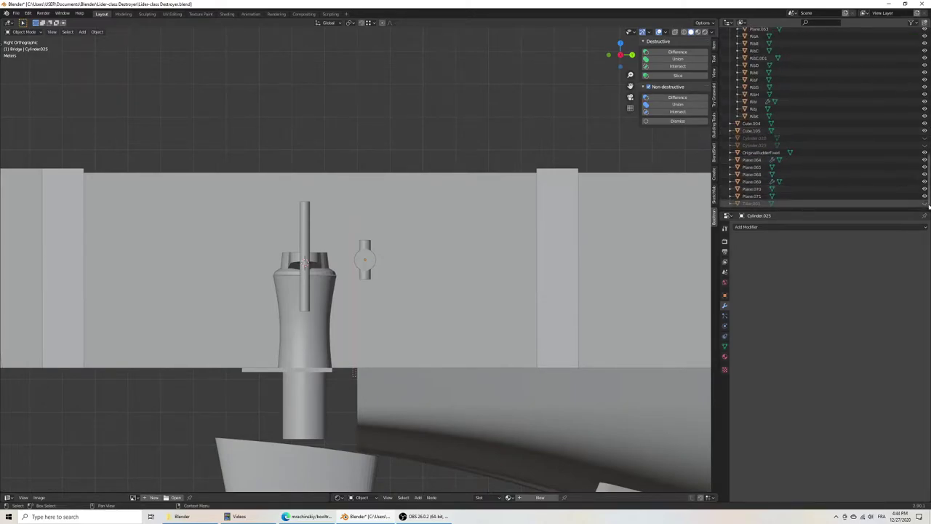
Step: Toggle Outliner eye icons to hide Cylinder.025 and show the tall cylinder
{"action": "left_click", "coordinate": [924, 189]}
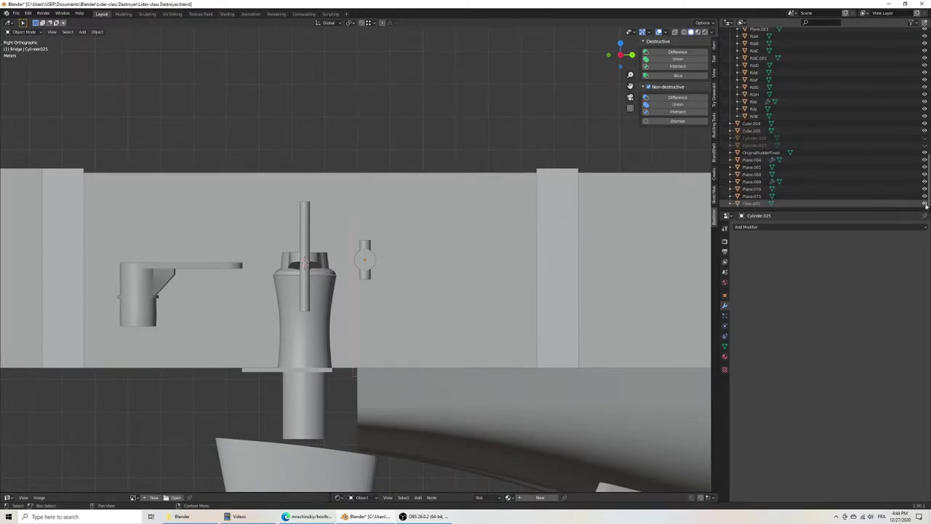
{"action": "left_click", "coordinate": [925, 146]}
{"action": "left_click", "coordinate": [925, 138]}
{"action": "scroll", "coordinate": [400, 206], "scroll_direction": "down", "scroll_amount": 5}
{"action": "key", "text": "shift+a"}
Step: Add a cube, shrink it, and place it over the rudder's top ring
{"action": "mouse_move", "coordinate": [378, 203]}
{"action": "left_click", "coordinate": [441, 210]}
{"action": "scroll", "coordinate": [359, 272], "scroll_direction": "up", "scroll_amount": 3}
{"action": "scroll", "coordinate": [360, 272], "scroll_direction": "up", "scroll_amount": 3}
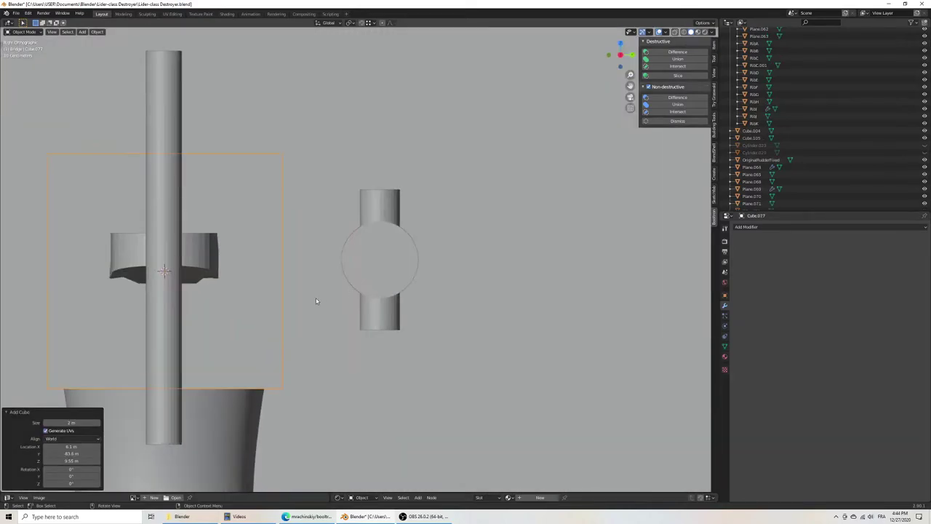
{"action": "key", "text": "Tab"}
{"action": "key", "text": "s"}
{"action": "left_click", "coordinate": [409, 322]}
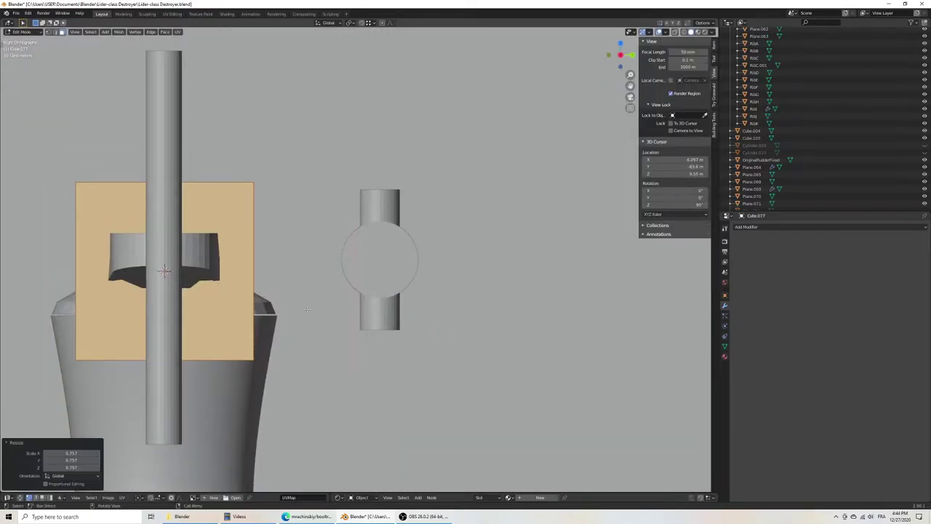
{"action": "key", "text": "g"}
{"action": "left_click", "coordinate": [393, 292]}
{"action": "key", "text": "Tab"}
{"action": "key", "text": "g"}
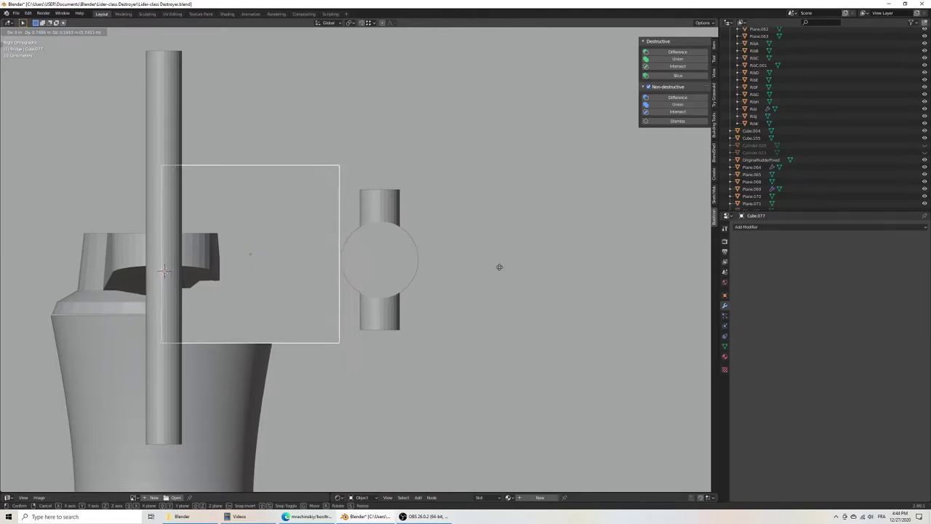
{"action": "right_click", "coordinate": [469, 272]}
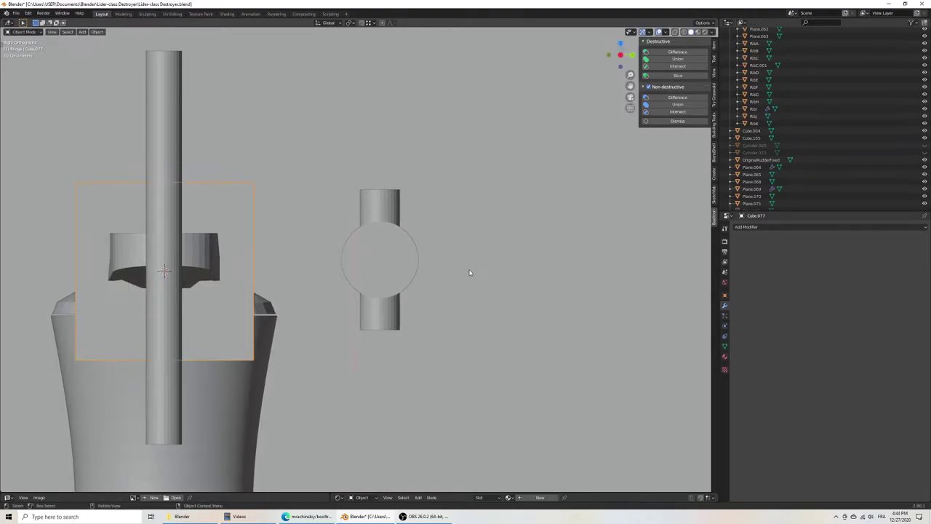
{"action": "key", "text": "g"}
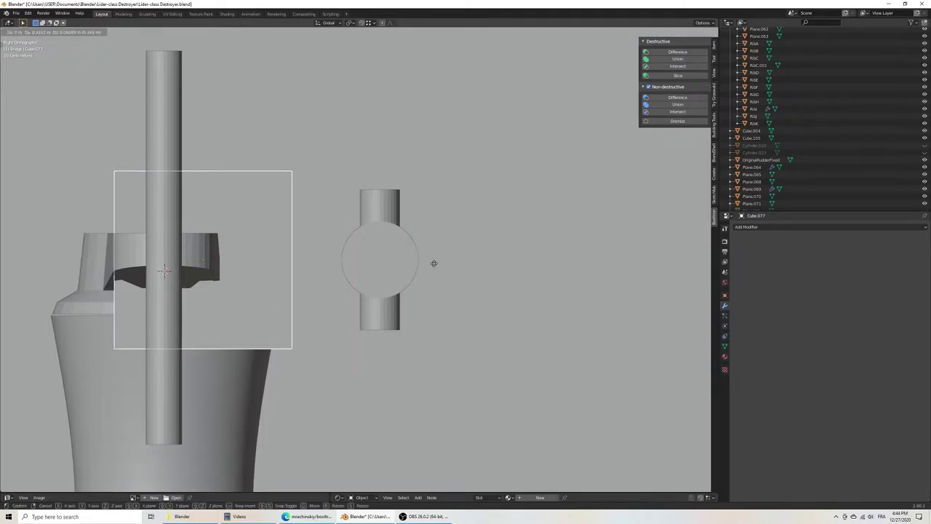
{"action": "left_click", "coordinate": [433, 263]}
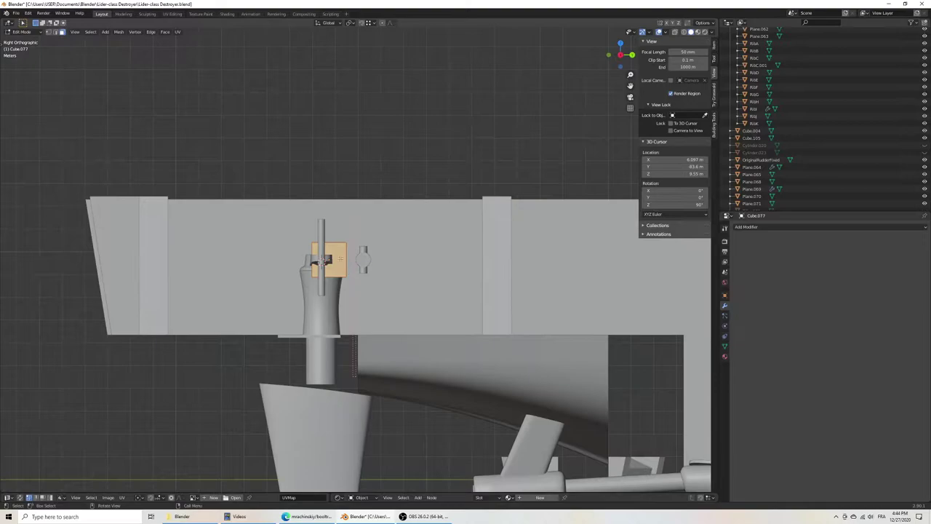
Step: Cut two horizontal edge loops across the cube and begin scaling them along Z
{"action": "key", "text": "ctrl+r"}
{"action": "scroll", "coordinate": [340, 259], "scroll_direction": "up", "scroll_amount": 1}
{"action": "left_click", "coordinate": [340, 258]}
{"action": "right_click", "coordinate": [340, 258]}
{"action": "scroll", "coordinate": [79, 275], "scroll_direction": "up", "scroll_amount": 5}
{"action": "key", "text": "s"}
{"action": "key", "text": "z"}
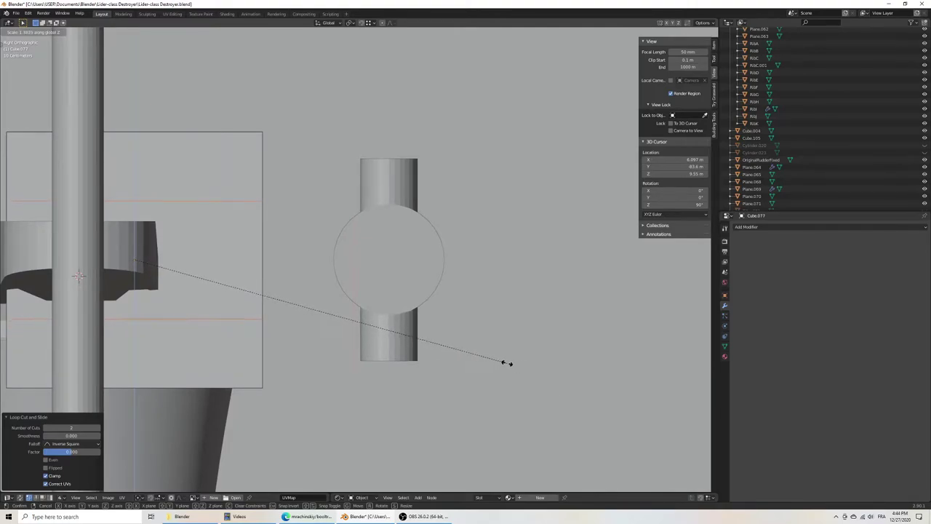
Step: Spread the loops apart, then extrude the top and bottom faces into arms past the connector
{"action": "left_click", "coordinate": [502, 360]}
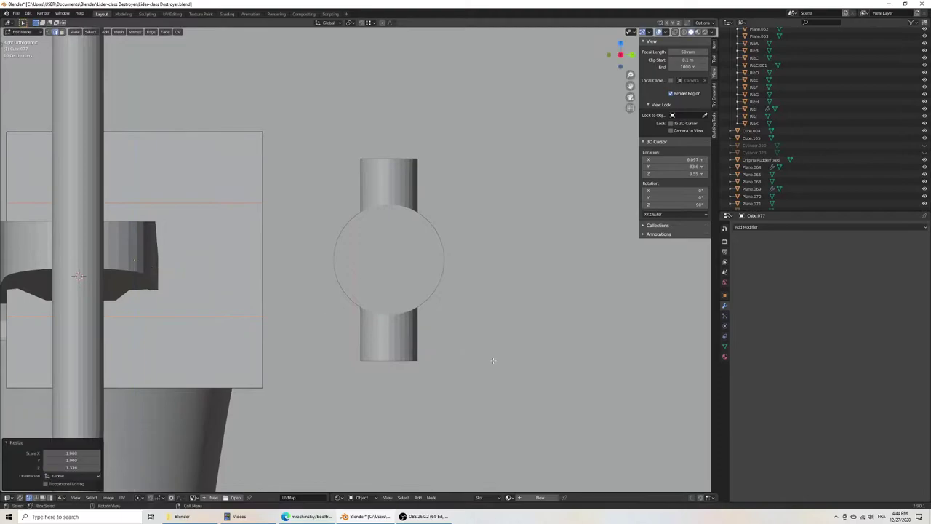
{"action": "middle_click_drag", "start_coordinate": [502, 361], "coordinate": [34, 51]}
{"action": "left_click", "coordinate": [62, 32]}
{"action": "left_click", "coordinate": [302, 222]}
{"action": "left_click", "coordinate": [309, 302], "text": "shift"}
{"action": "key", "text": "KP_3"}
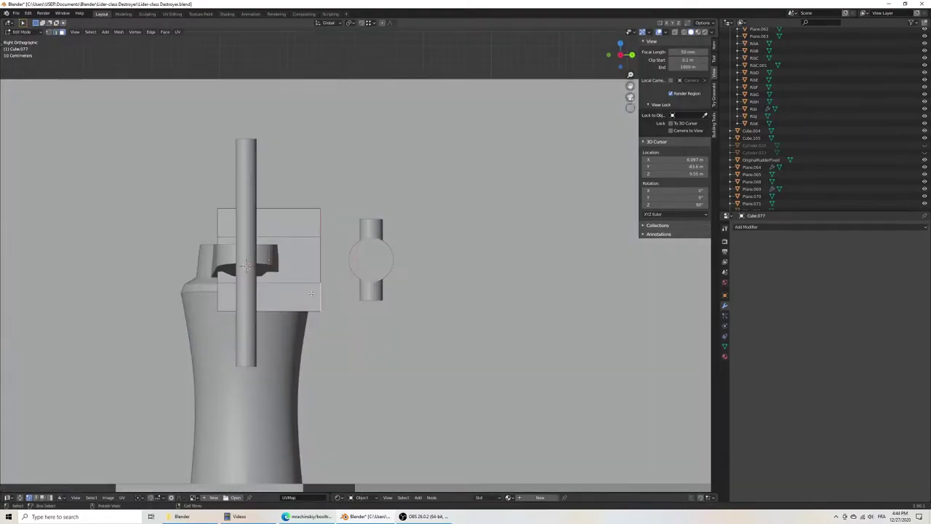
{"action": "key", "text": "e"}
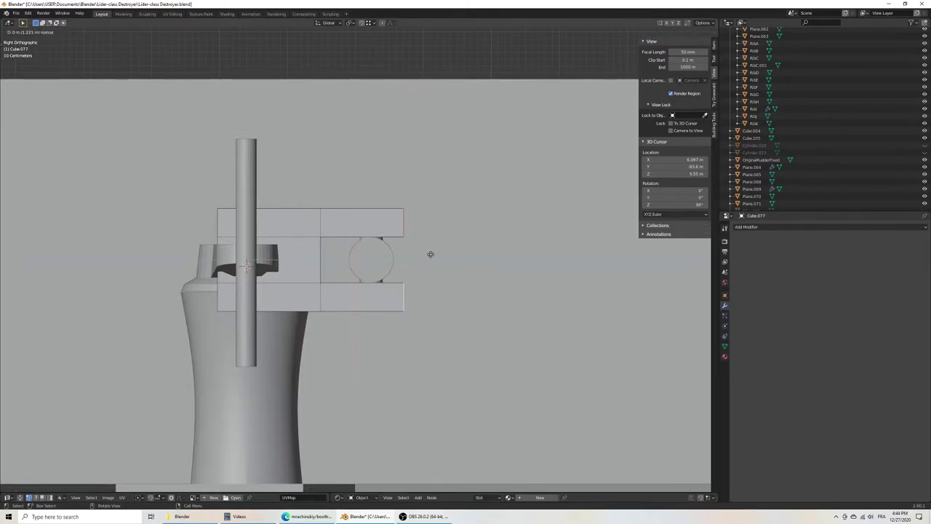
{"action": "left_click", "coordinate": [440, 255]}
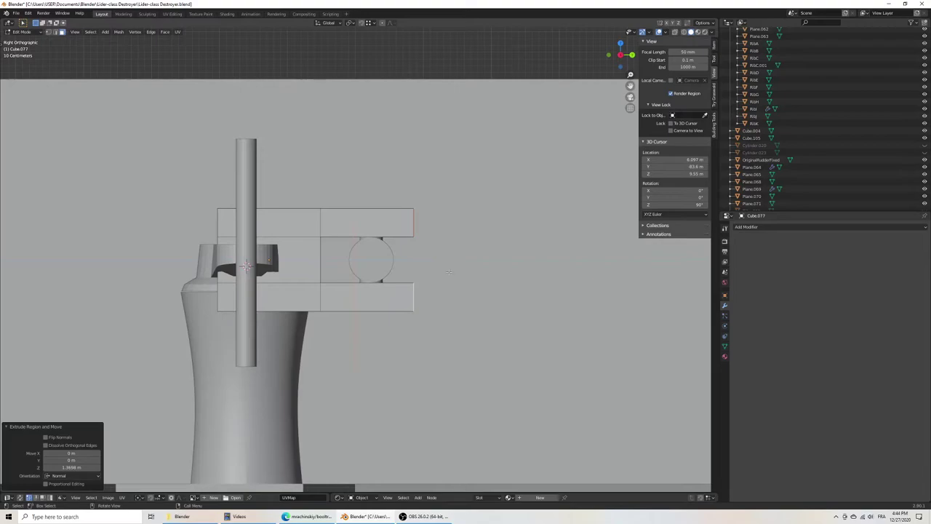
{"action": "scroll", "coordinate": [408, 270], "scroll_direction": "up", "scroll_amount": 5}
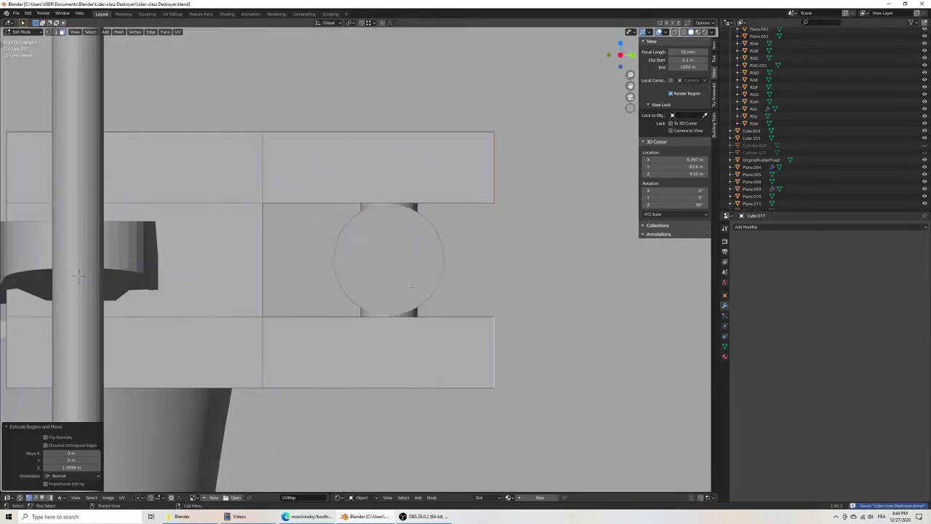
Step: Save, then shrink the clamp's middle face slightly along Z in wireframe
{"action": "key", "text": "ctrl+s"}
{"action": "key", "text": "z"}
{"action": "left_click", "coordinate": [264, 260]}
{"action": "scroll", "coordinate": [264, 261], "scroll_direction": "down", "scroll_amount": 3}
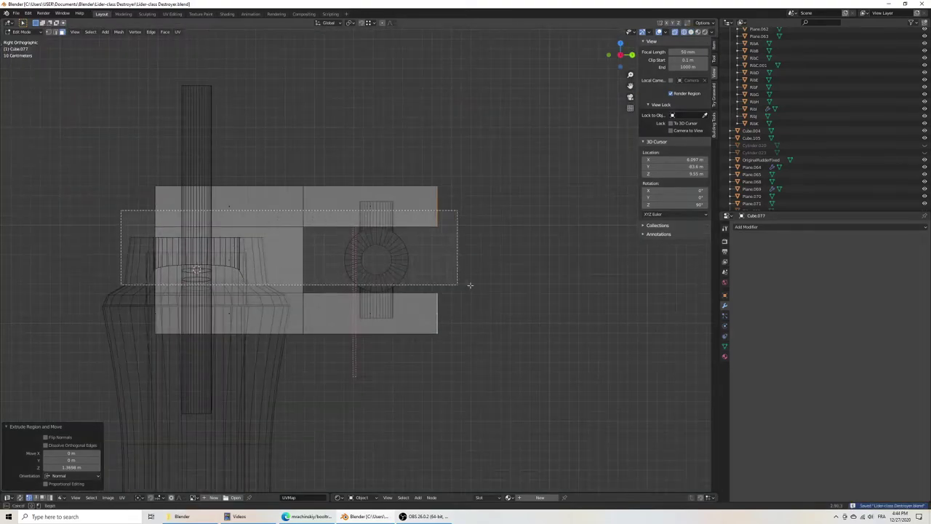
{"action": "left_click_drag", "start_coordinate": [124, 211], "coordinate": [487, 302]}
{"action": "scroll", "coordinate": [484, 322], "scroll_direction": "up", "scroll_amount": 4}
{"action": "scroll", "coordinate": [485, 322], "scroll_direction": "up", "scroll_amount": 1}
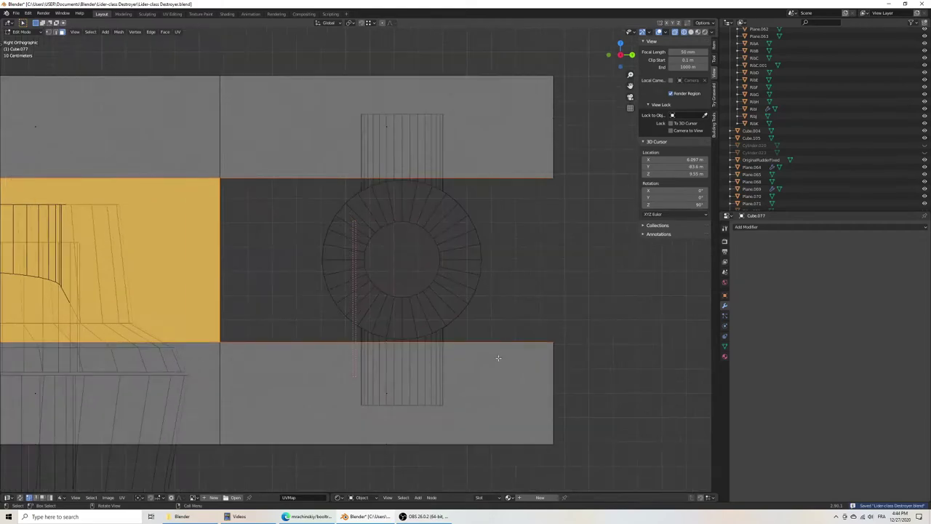
{"action": "key", "text": "g"}
{"action": "key", "text": "z"}
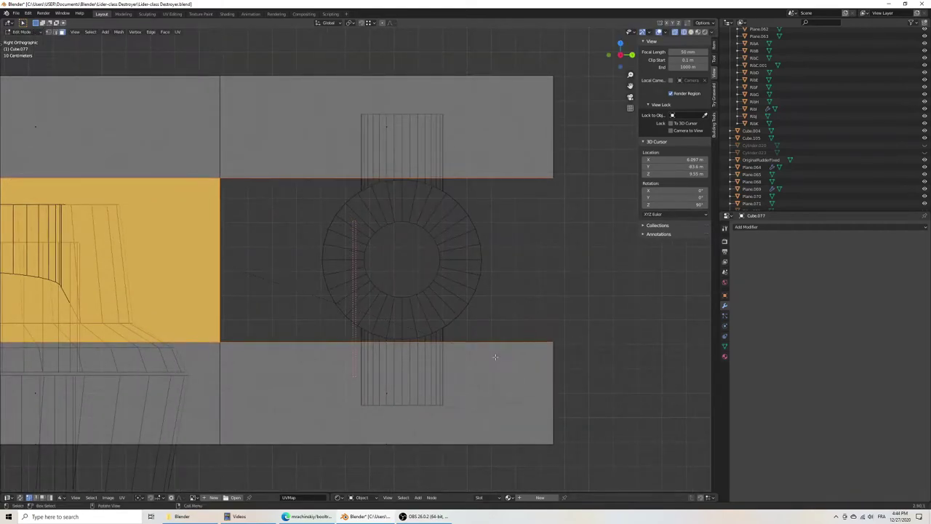
{"action": "key", "text": "s"}
{"action": "key", "text": "z"}
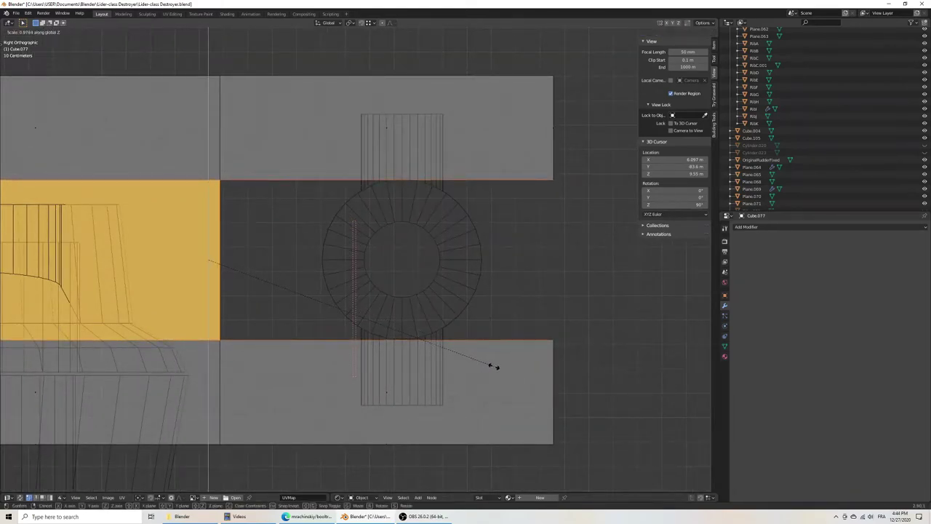
{"action": "left_click", "coordinate": [494, 366]}
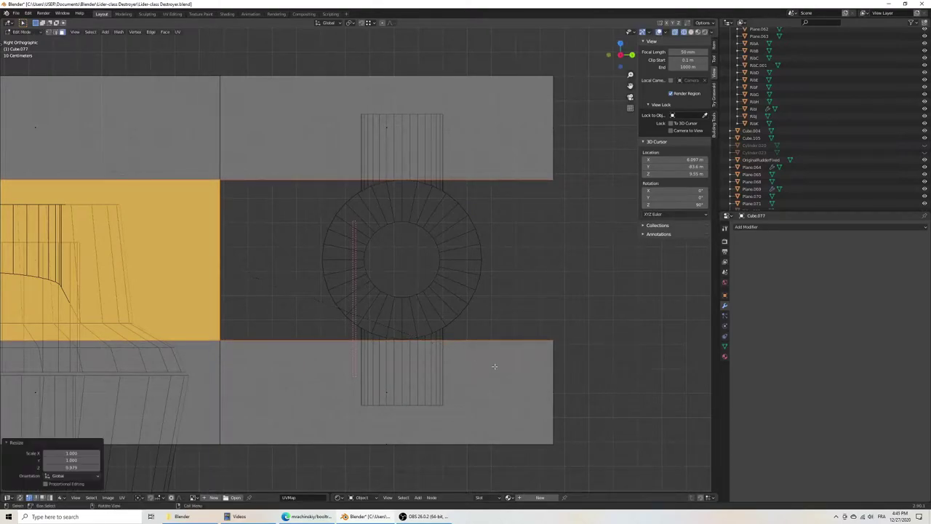
{"action": "scroll", "coordinate": [477, 349], "scroll_direction": "down", "scroll_amount": 4}
{"action": "scroll", "coordinate": [453, 291], "scroll_direction": "up", "scroll_amount": 2}
{"action": "scroll", "coordinate": [465, 299], "scroll_direction": "up", "scroll_amount": 2}
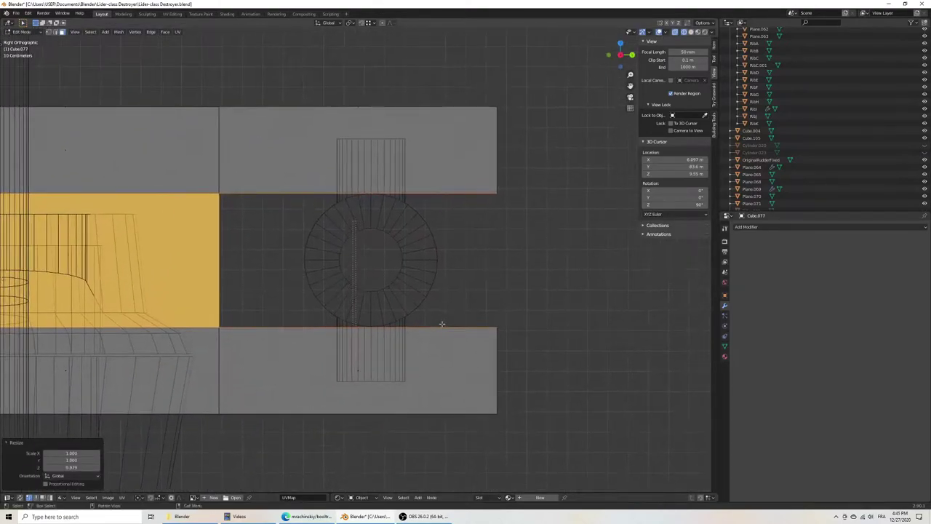
{"action": "scroll", "coordinate": [478, 307], "scroll_direction": "up", "scroll_amount": 2}
{"action": "key", "text": "Tab"}
Step: Raise Cylinder.025 along Z, save, and deselect everything
{"action": "left_click", "coordinate": [486, 231]}
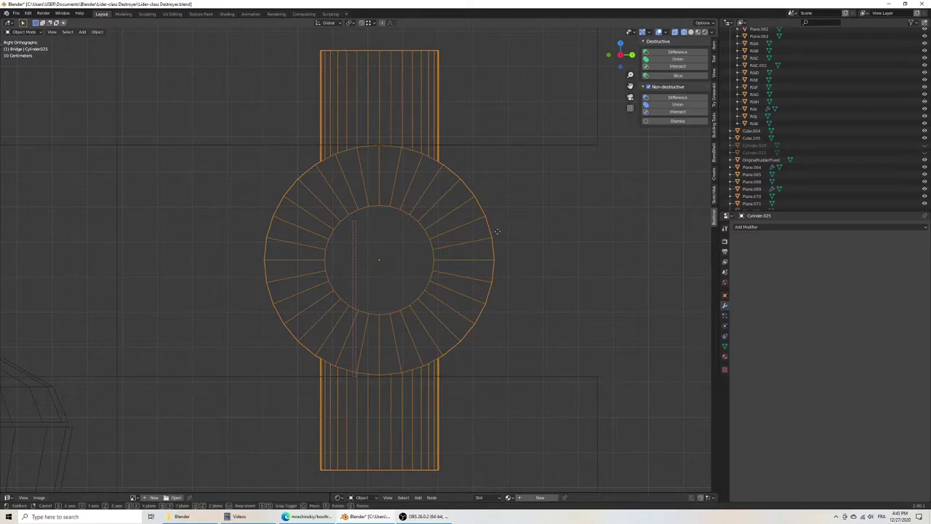
{"action": "key", "text": "g"}
{"action": "key", "text": "z"}
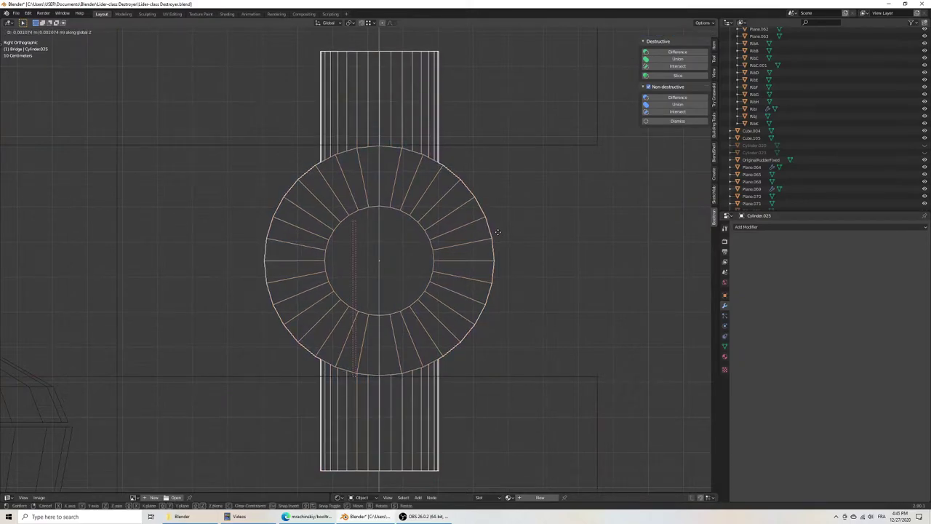
{"action": "left_click", "coordinate": [498, 235]}
{"action": "scroll", "coordinate": [497, 241], "scroll_direction": "down", "scroll_amount": 5}
{"action": "key", "text": "ctrl+s"}
{"action": "key", "text": "alt+a"}
Step: Select clamp cube Cube.077 and frame it from the top in wireframe
{"action": "middle_click_drag", "start_coordinate": [447, 264], "coordinate": [400, 292]}
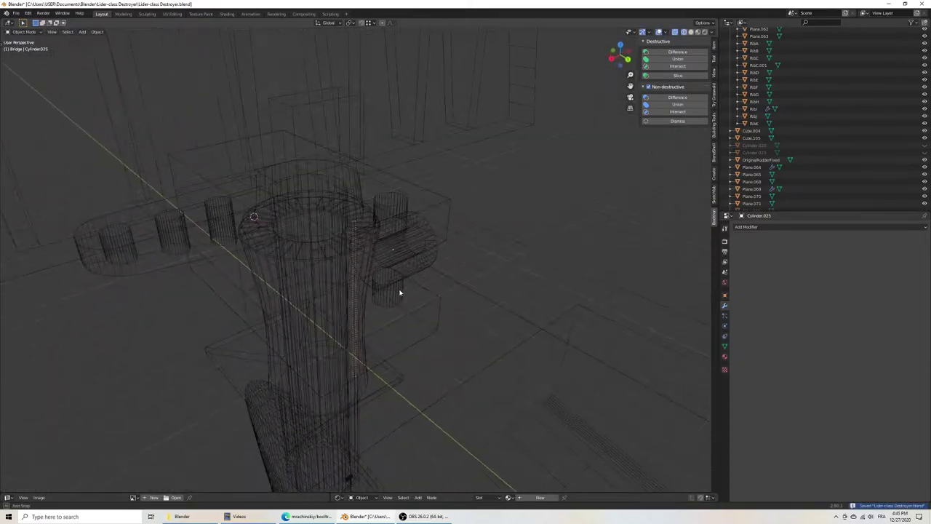
{"action": "key", "text": "z"}
{"action": "left_click", "coordinate": [472, 293]}
{"action": "mouse_move", "coordinate": [472, 293]}
{"action": "middle_mouse_down"}
{"action": "mouse_move", "coordinate": [364, 206]}
{"action": "mouse_move", "coordinate": [418, 261]}
{"action": "middle_mouse_up"}
{"action": "left_click", "coordinate": [364, 206]}
{"action": "key", "text": "KP_7"}
{"action": "key", "text": "KP_Decimal"}
{"action": "key", "text": "z"}
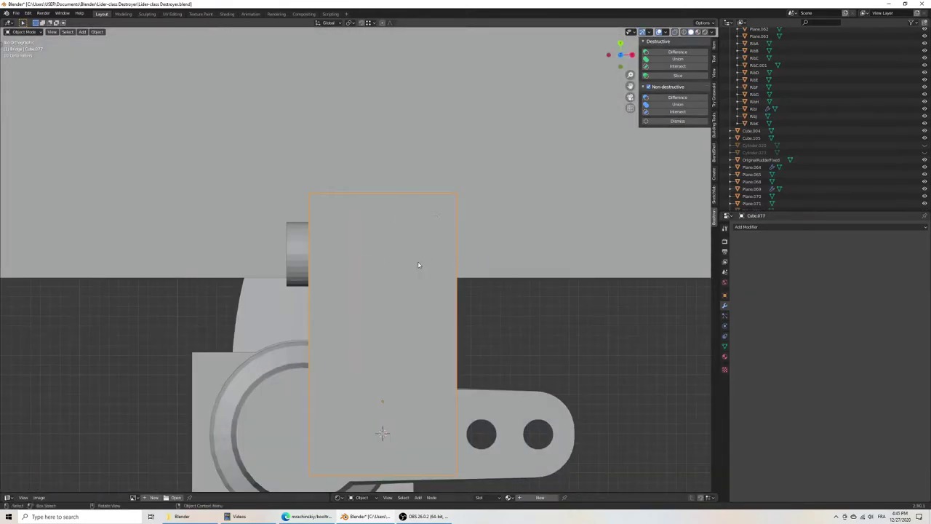
{"action": "key", "text": "z"}
{"action": "left_click", "coordinate": [347, 261]}
{"action": "scroll", "coordinate": [366, 280], "scroll_direction": "down", "scroll_amount": 3}
Step: Slide Cube.077 sideways along X and return to solid shading
{"action": "middle_click_drag", "start_coordinate": [367, 280], "coordinate": [410, 308], "text": "shift"}
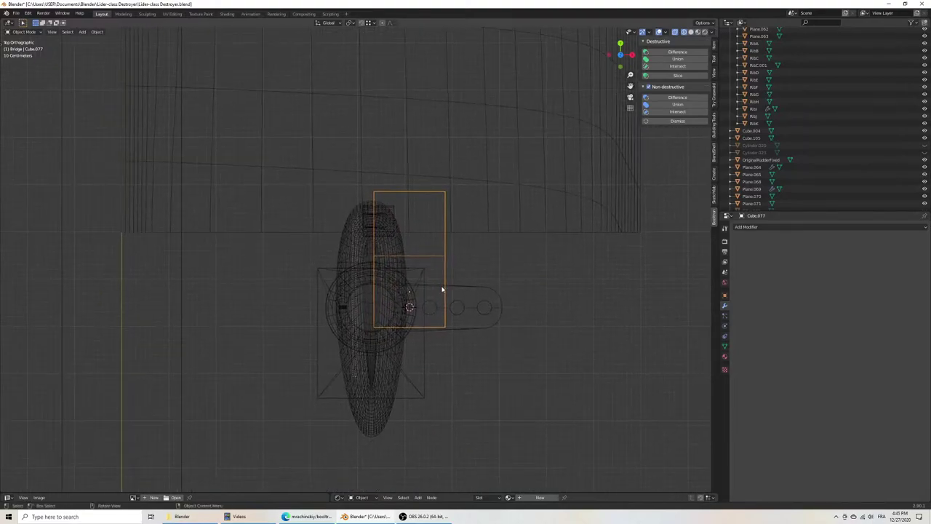
{"action": "scroll", "coordinate": [445, 294], "scroll_direction": "up", "scroll_amount": 6}
{"action": "key", "text": "g"}
{"action": "key", "text": "x"}
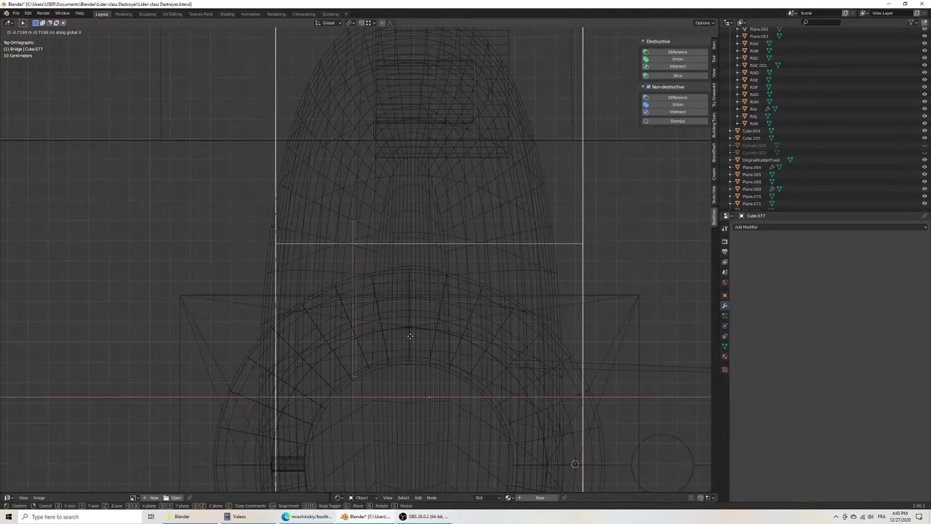
{"action": "left_click", "coordinate": [390, 336]}
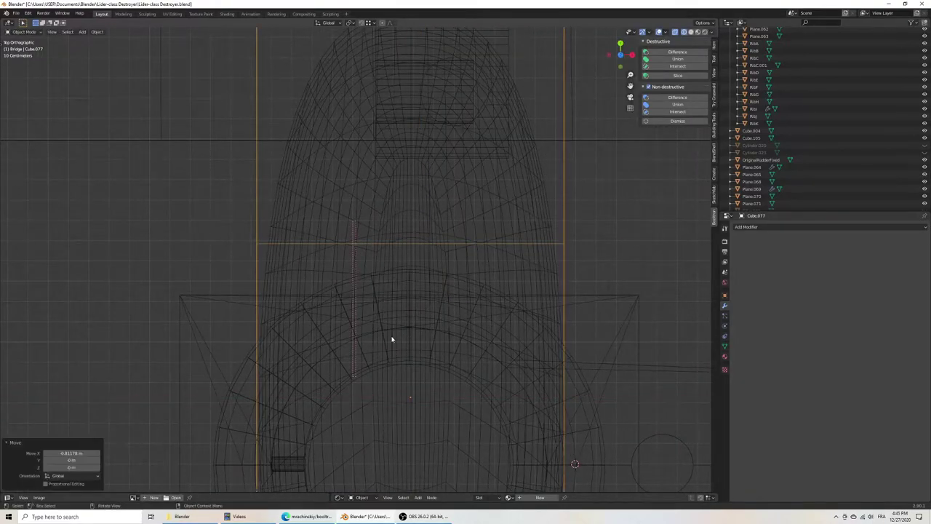
{"action": "scroll", "coordinate": [393, 339], "scroll_direction": "down", "scroll_amount": 4}
{"action": "key", "text": "z"}
{"action": "left_click", "coordinate": [449, 385]}
{"action": "mouse_move", "coordinate": [449, 386]}
{"action": "middle_mouse_down"}
{"action": "mouse_move", "coordinate": [360, 322]}
{"action": "mouse_move", "coordinate": [362, 332]}
{"action": "mouse_move", "coordinate": [359, 307]}
{"action": "mouse_move", "coordinate": [349, 327]}
{"action": "middle_mouse_up"}
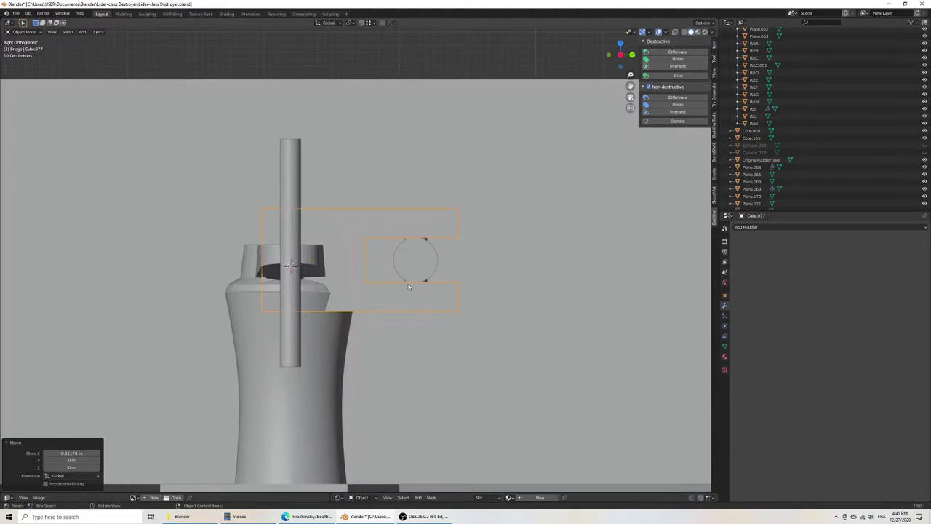
Step: Scale the bridge block's top and bottom edges inward along Z in Edit Mode
{"action": "key", "text": "Tab"}
{"action": "key", "text": "z"}
{"action": "left_click", "coordinate": [378, 302]}
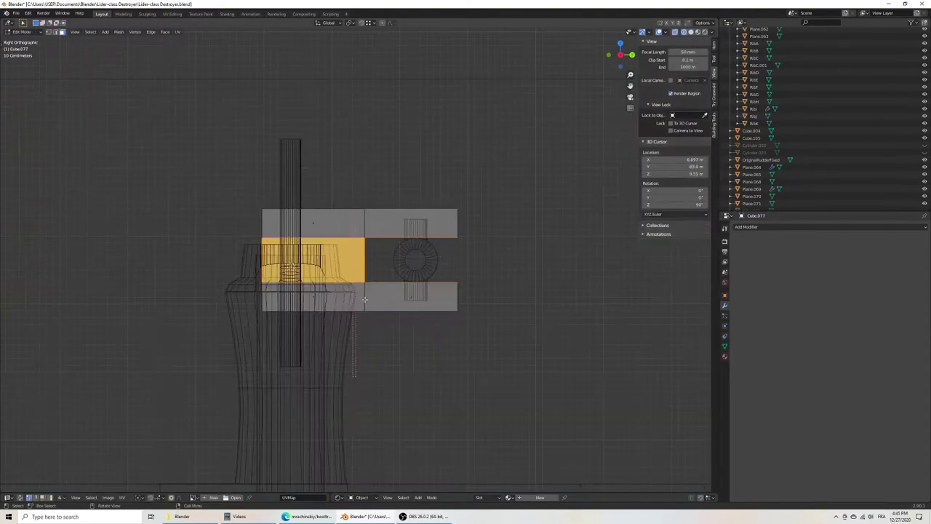
{"action": "scroll", "coordinate": [390, 289], "scroll_direction": "up", "scroll_amount": 3}
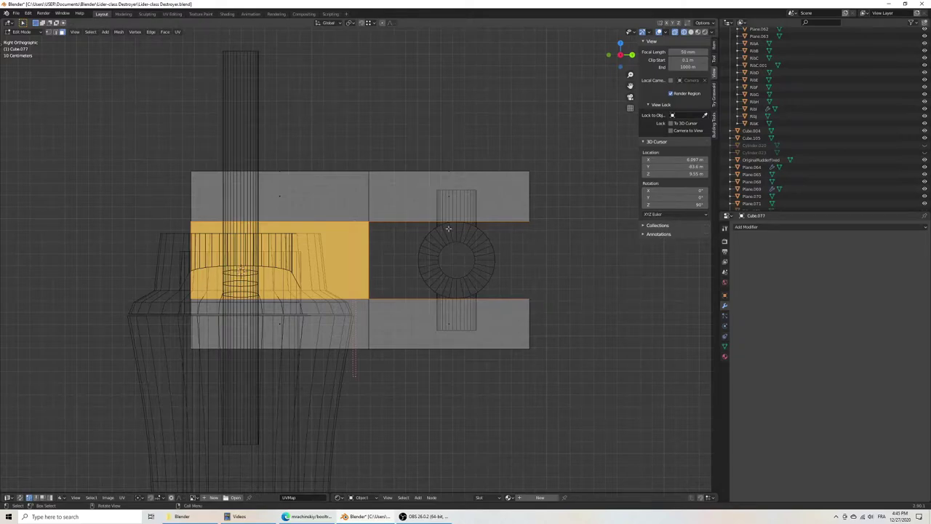
{"action": "left_click_drag", "start_coordinate": [171, 147], "coordinate": [556, 184]}
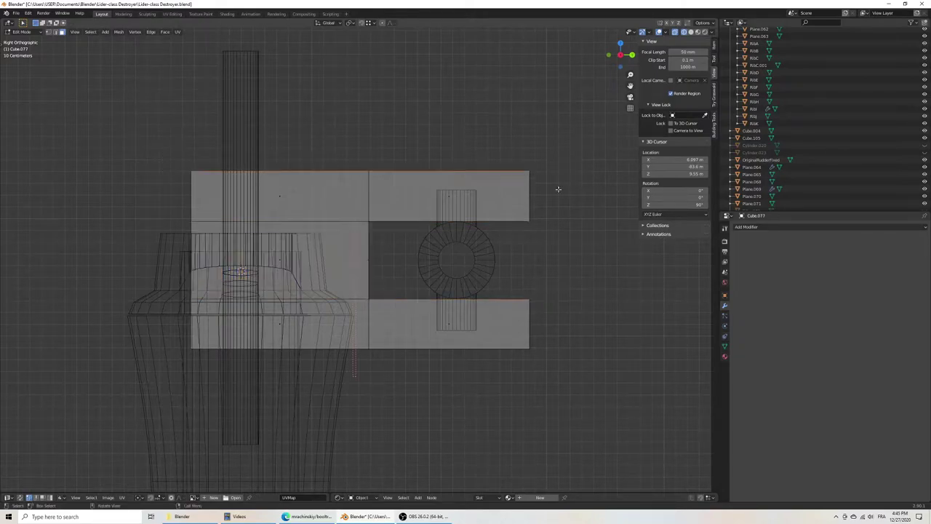
{"action": "left_click_drag", "start_coordinate": [157, 336], "coordinate": [637, 374], "text": "shift"}
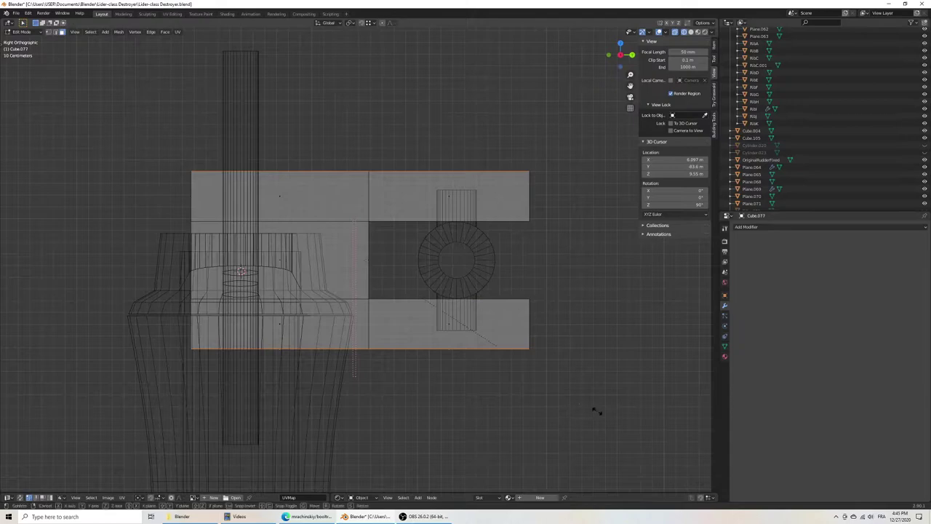
{"action": "key", "text": "s"}
{"action": "key", "text": "z"}
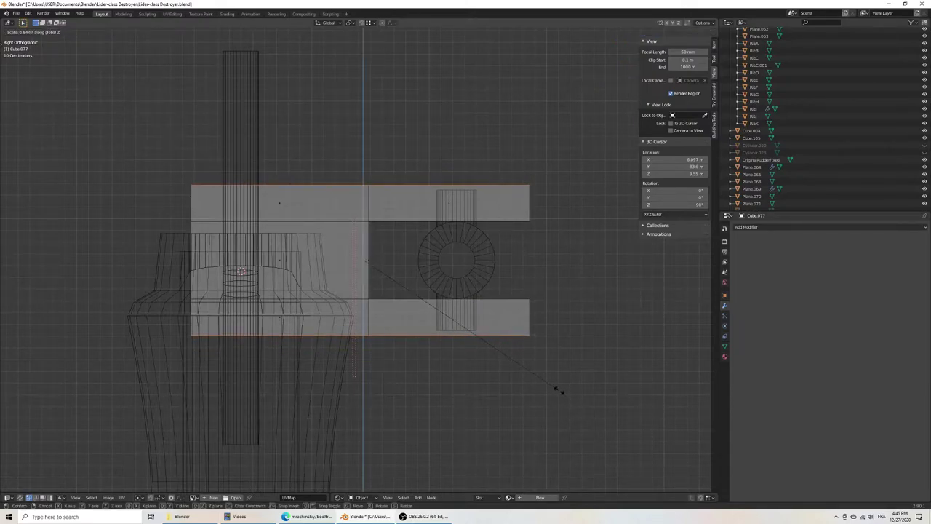
{"action": "left_click", "coordinate": [559, 391]}
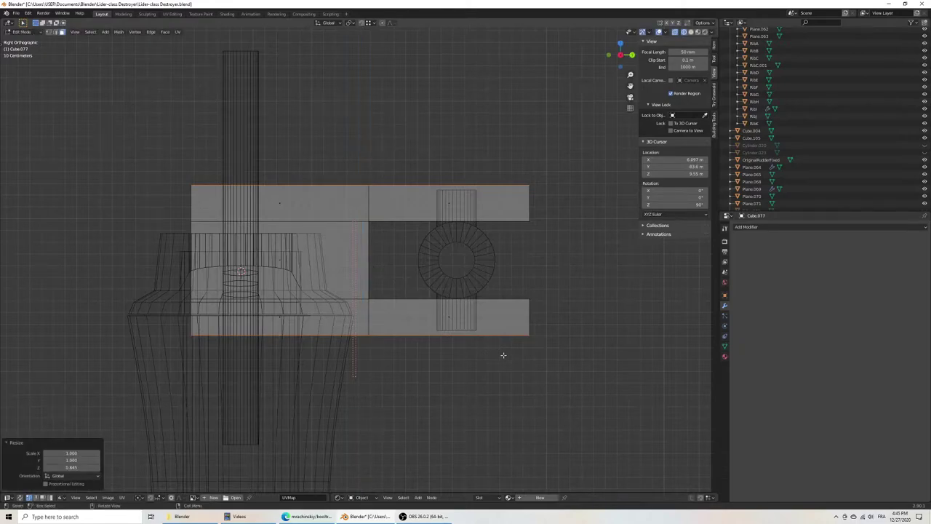
{"action": "scroll", "coordinate": [503, 355], "scroll_direction": "down", "scroll_amount": 4}
{"action": "key", "text": "Tab"}
Step: Add a new cylinder and move it along Y over the ring
{"action": "key", "text": "shift+a"}
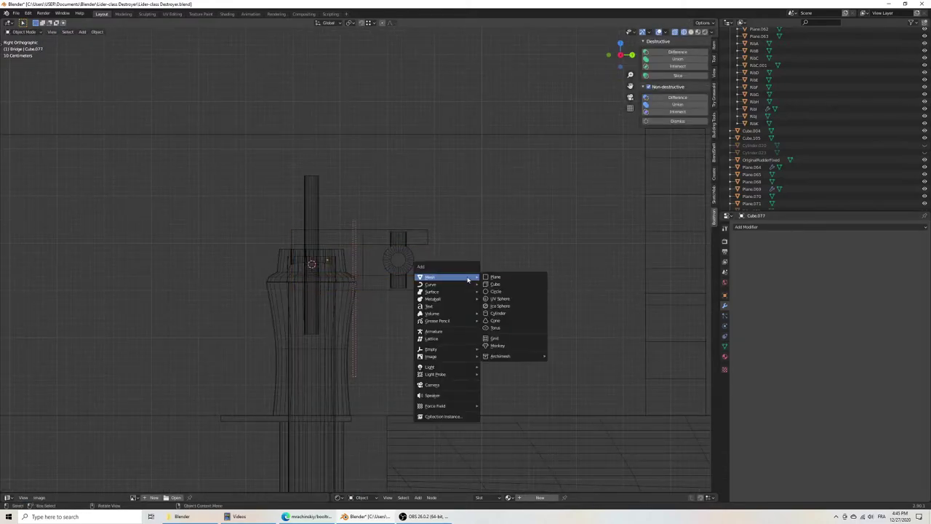
{"action": "left_click", "coordinate": [504, 312]}
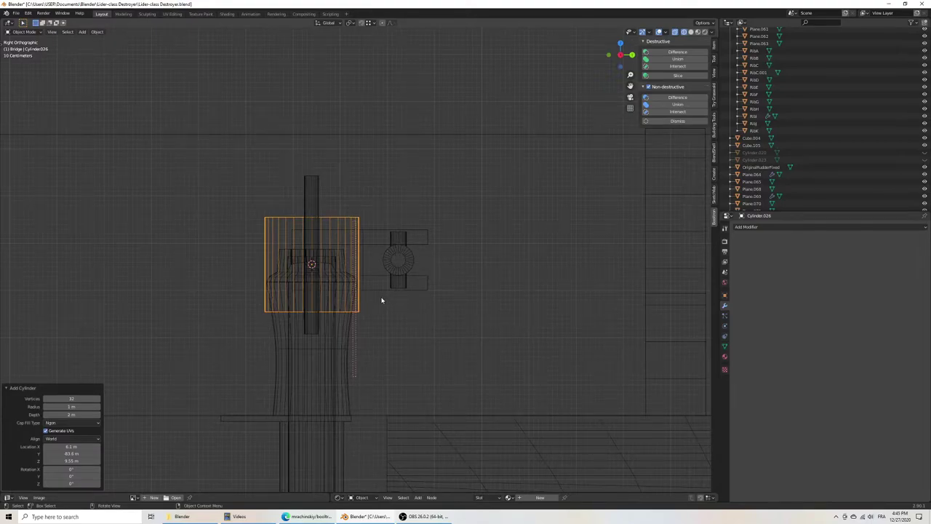
{"action": "key", "text": "g"}
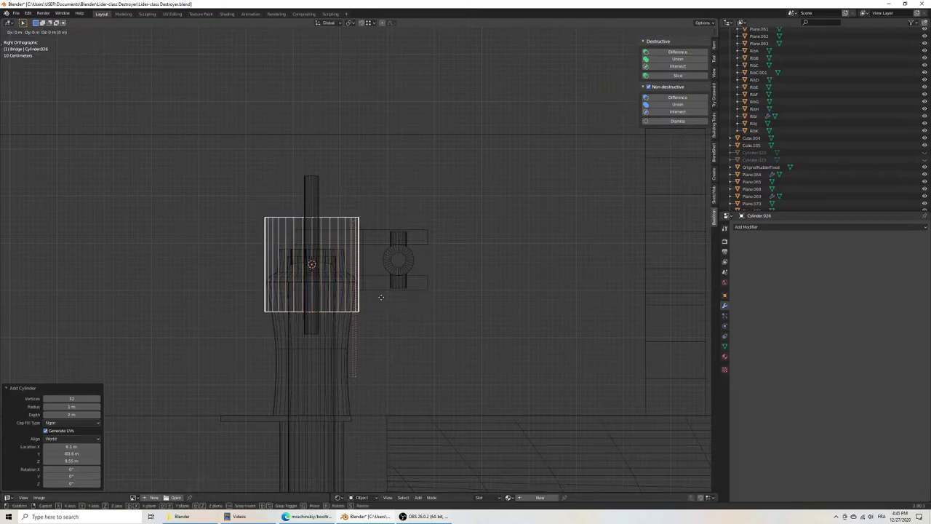
{"action": "key", "text": "y"}
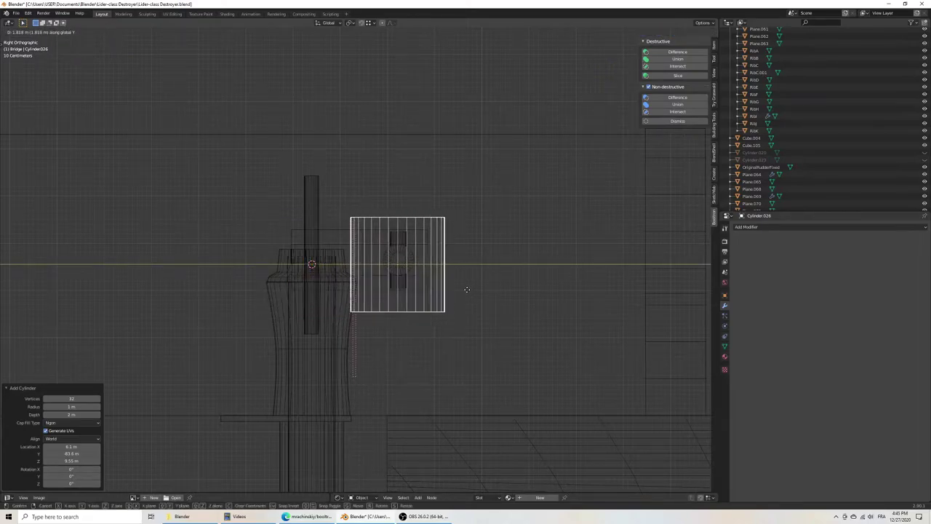
{"action": "left_click", "coordinate": [467, 289]}
Step: Shrink the cylinder's mesh to a slim size and centre it inside the ring
{"action": "key", "text": "Tab"}
{"action": "key", "text": "s"}
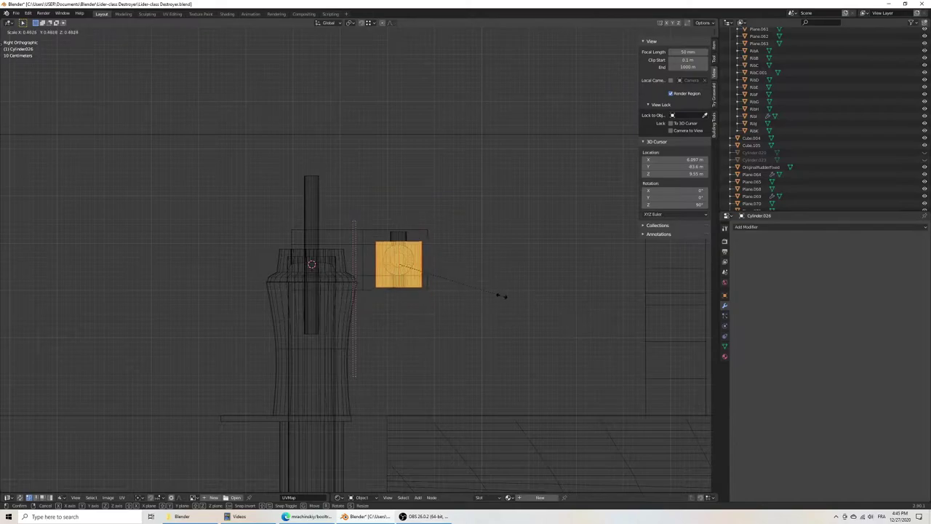
{"action": "left_click", "coordinate": [439, 284]}
{"action": "scroll", "coordinate": [518, 331], "scroll_direction": "up", "scroll_amount": 5}
{"action": "middle_click_drag", "start_coordinate": [504, 294], "coordinate": [386, 219], "text": "shift"}
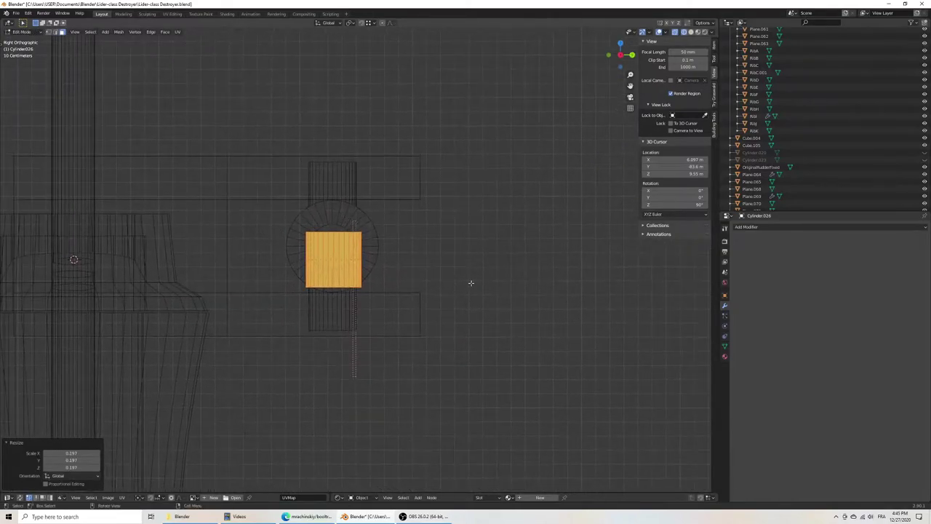
{"action": "key", "text": "g"}
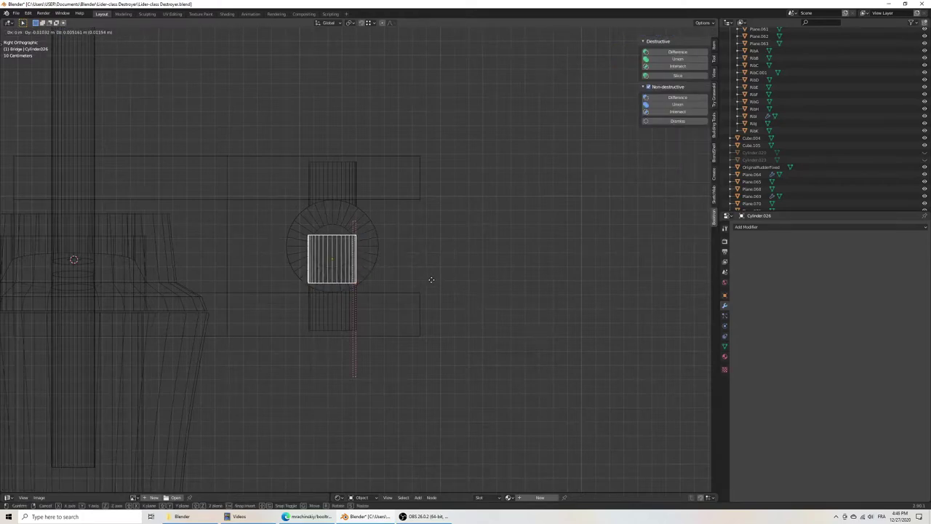
{"action": "left_click", "coordinate": [432, 279]}
{"action": "key", "text": "g"}
{"action": "key", "text": "y"}
{"action": "left_click", "coordinate": [430, 281]}
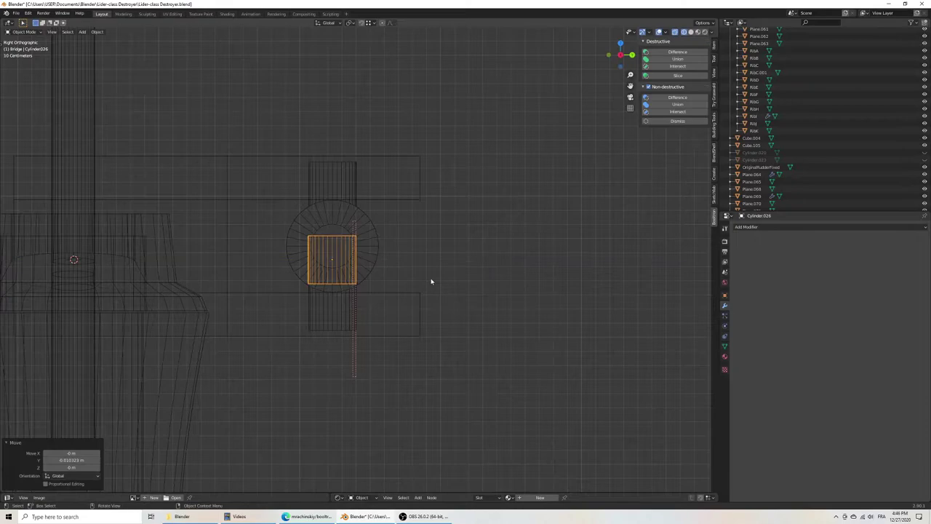
Step: Stretch the cylinder vertically along Z into a tall pin and return to Object Mode
{"action": "key", "text": "Tab"}
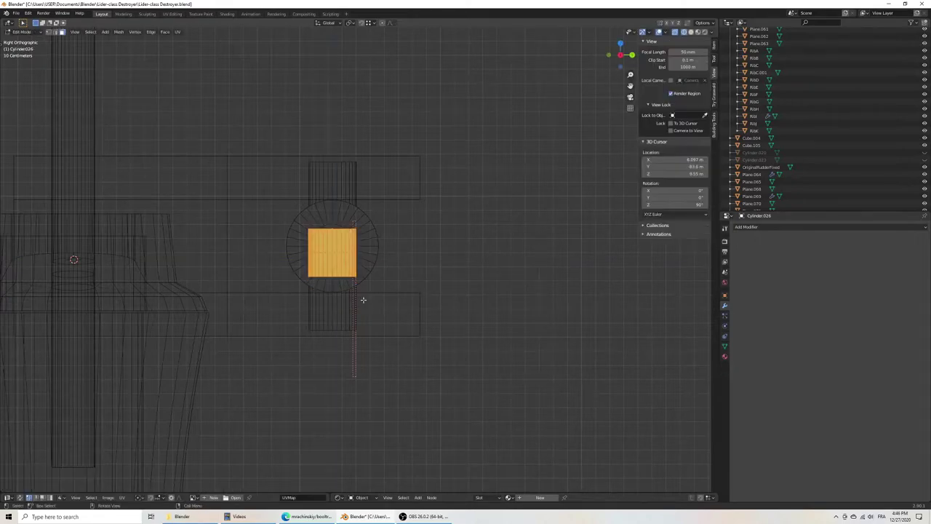
{"action": "scroll", "coordinate": [367, 308], "scroll_direction": "down", "scroll_amount": 6}
{"action": "key", "text": "s"}
{"action": "key", "text": "z"}
{"action": "key", "text": "Return"}
{"action": "scroll", "coordinate": [443, 191], "scroll_direction": "up", "scroll_amount": 7}
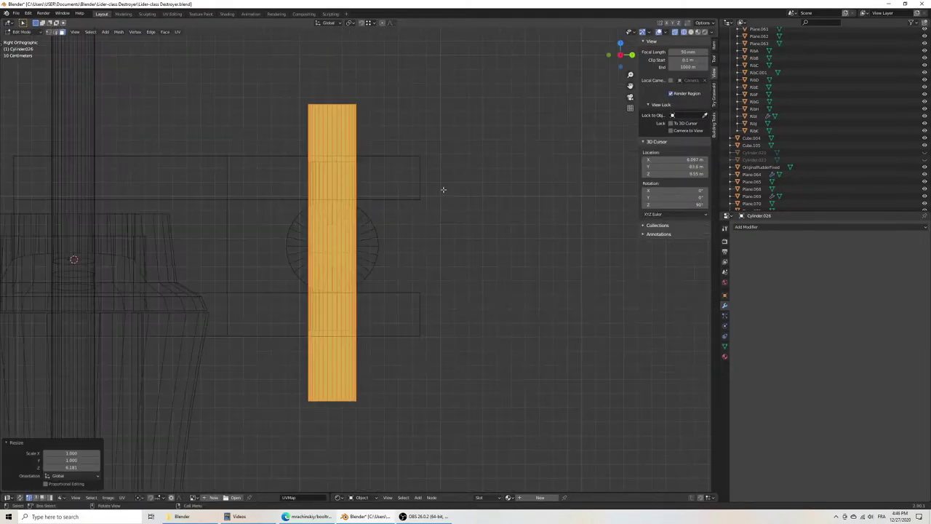
{"action": "left_click", "coordinate": [466, 131]}
{"action": "scroll", "coordinate": [450, 160], "scroll_direction": "down", "scroll_amount": 2}
{"action": "middle_click_drag", "start_coordinate": [450, 160], "coordinate": [407, 225]}
{"action": "key", "text": "Tab"}
Step: View the bridge from the right side in wireframe shading
{"action": "left_click", "coordinate": [387, 238]}
{"action": "key", "text": "z"}
{"action": "left_click", "coordinate": [425, 271]}
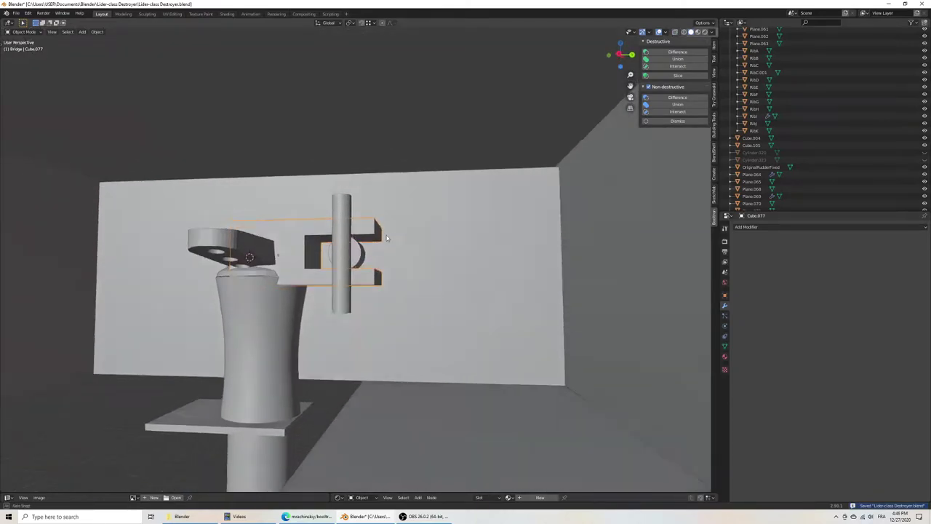
{"action": "middle_click_drag", "start_coordinate": [425, 271], "coordinate": [350, 273]}
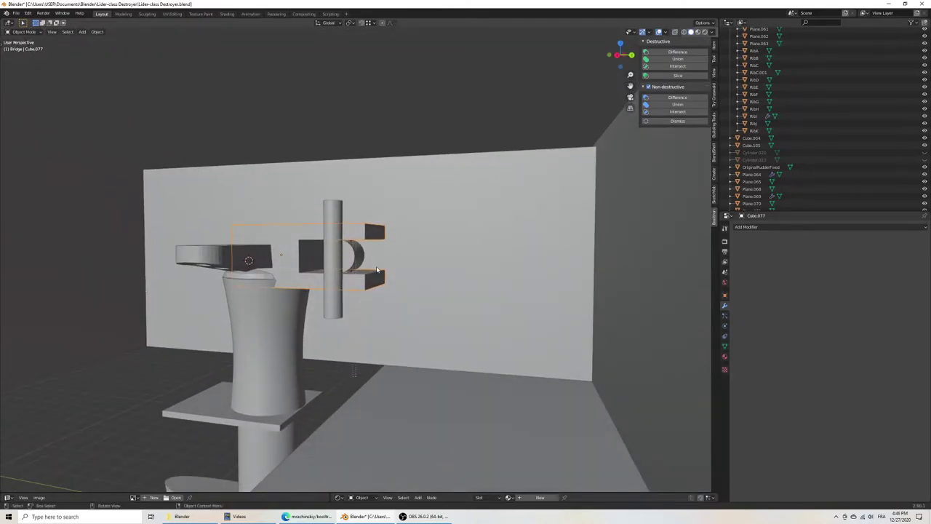
{"action": "key", "text": "KP_3"}
{"action": "scroll", "coordinate": [377, 271], "scroll_direction": "up", "scroll_amount": 3}
{"action": "key", "text": "z"}
{"action": "left_click", "coordinate": [320, 277]}
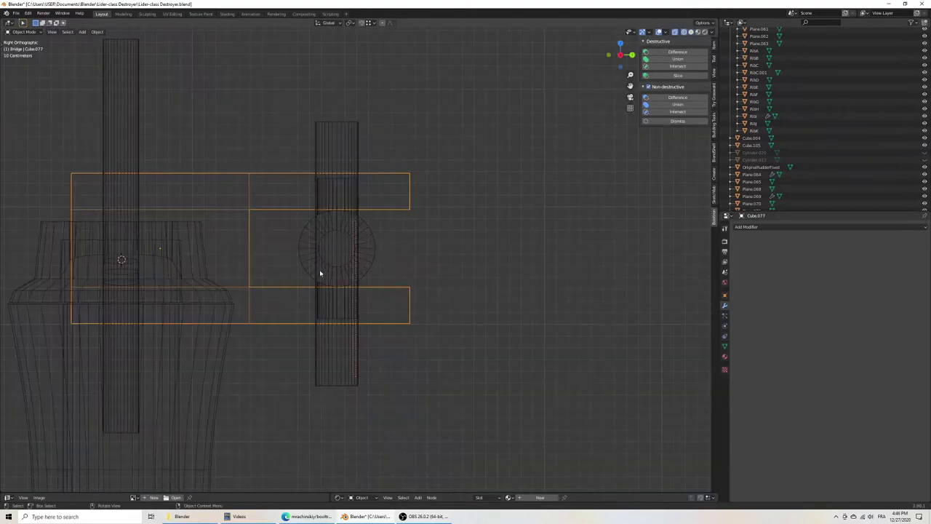
Step: Delete the tall cylinder passing through the ring
{"action": "left_click", "coordinate": [319, 320]}
{"action": "left_click", "coordinate": [324, 347]}
{"action": "key", "text": "x"}
{"action": "left_click", "coordinate": [328, 340]}
Step: Box-select the ring piece's top and bottom stubs in Edit Mode, then select the tall pin
{"action": "left_click", "coordinate": [336, 316]}
{"action": "key", "text": "Tab"}
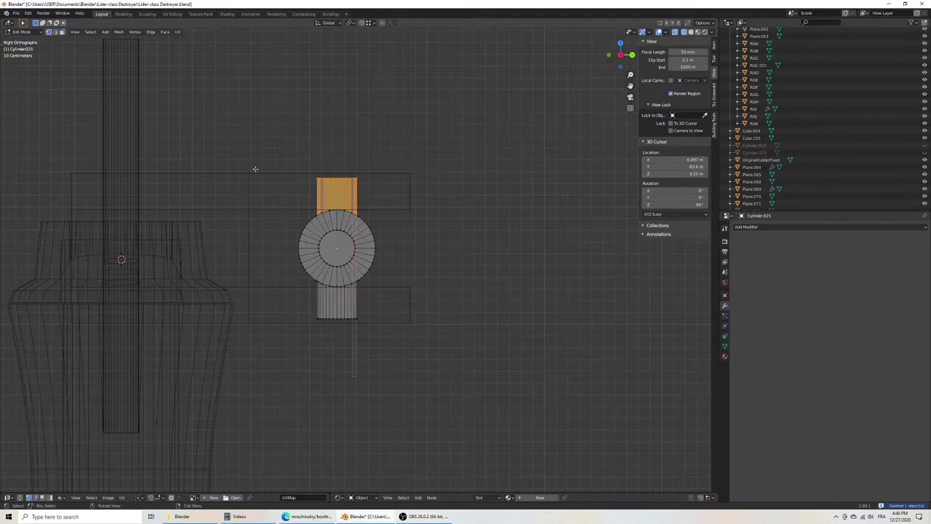
{"action": "left_click_drag", "start_coordinate": [273, 142], "coordinate": [437, 215]}
{"action": "left_click_drag", "start_coordinate": [286, 306], "coordinate": [445, 365], "text": "shift"}
{"action": "scroll", "coordinate": [384, 380], "scroll_direction": "down", "scroll_amount": 5}
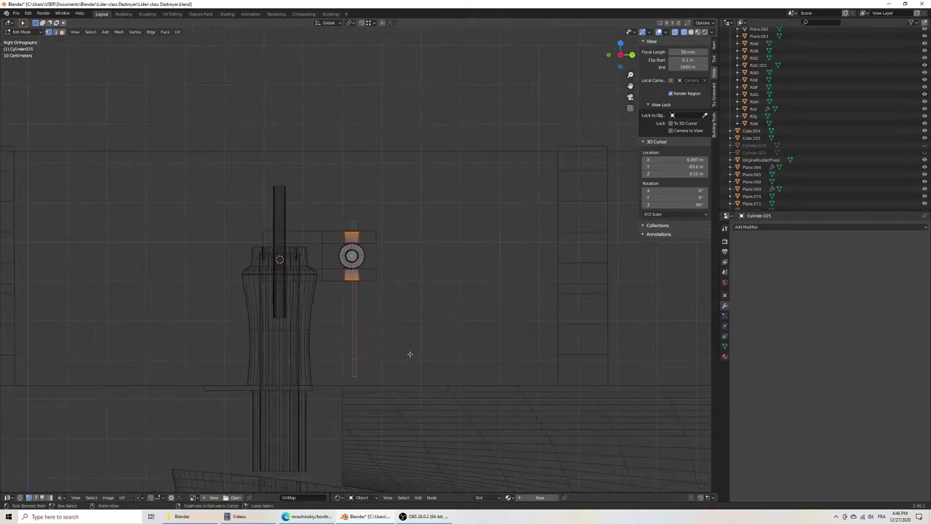
{"action": "key", "text": "Tab"}
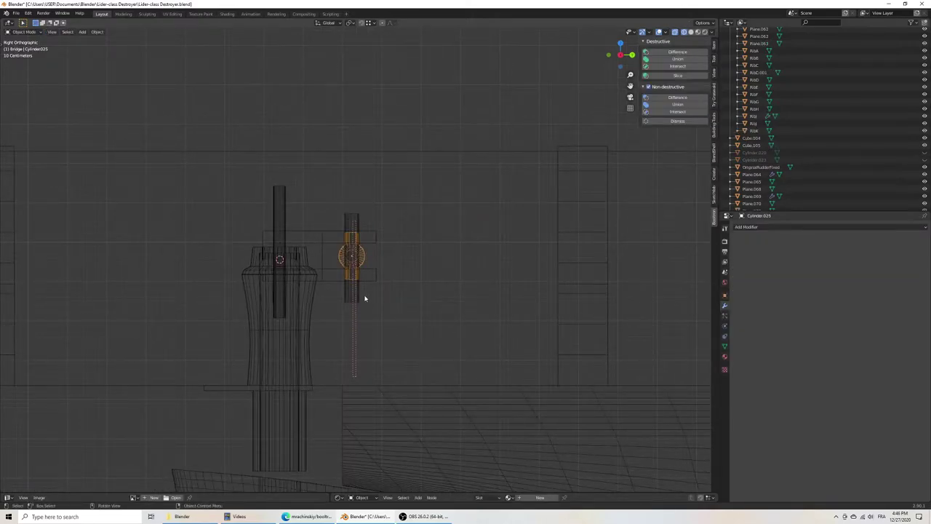
{"action": "scroll", "coordinate": [364, 298], "scroll_direction": "up", "scroll_amount": 5}
{"action": "left_click", "coordinate": [363, 346]}
Step: Duplicate the pin and place it along Y to the right of the bridge
{"action": "key", "text": "shift+d"}
{"action": "key", "text": "y"}
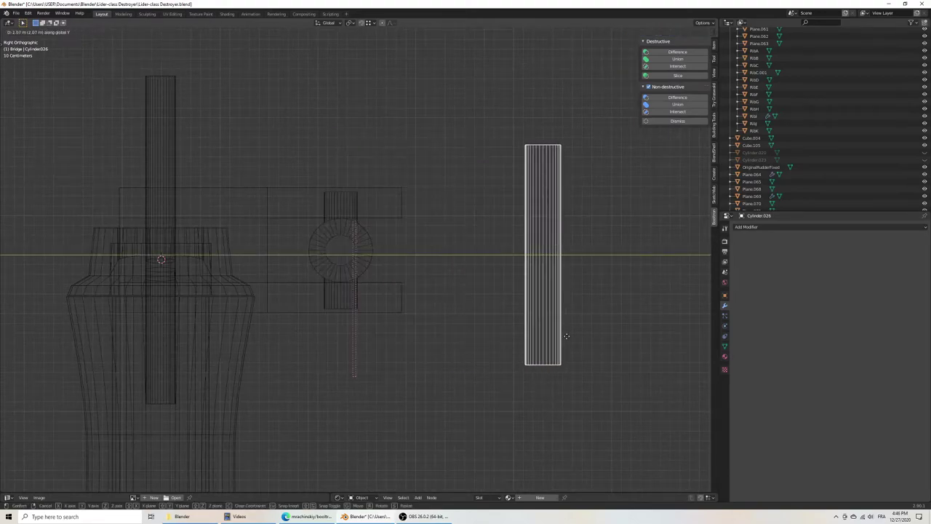
{"action": "left_click", "coordinate": [567, 339]}
Step: Rescale the ring piece's stubs vertically in two passes and save the file
{"action": "left_click", "coordinate": [380, 241]}
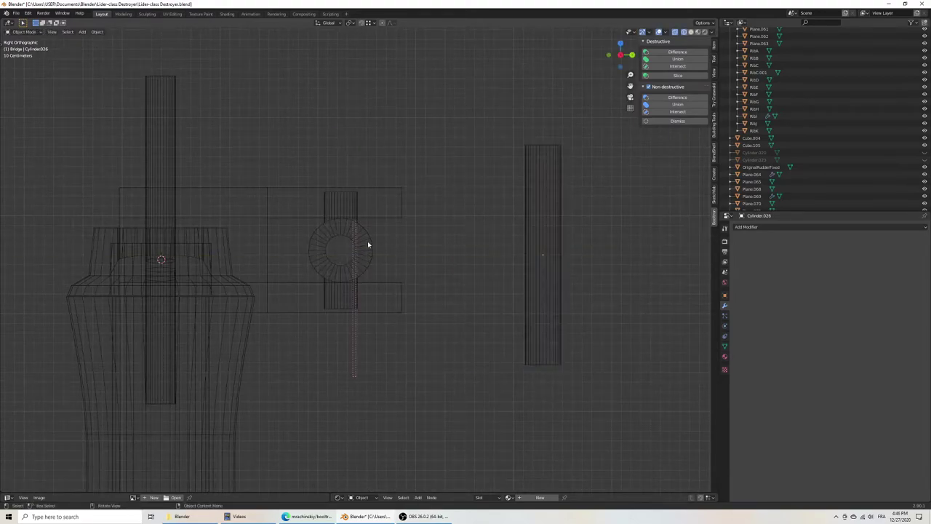
{"action": "key", "text": "Tab"}
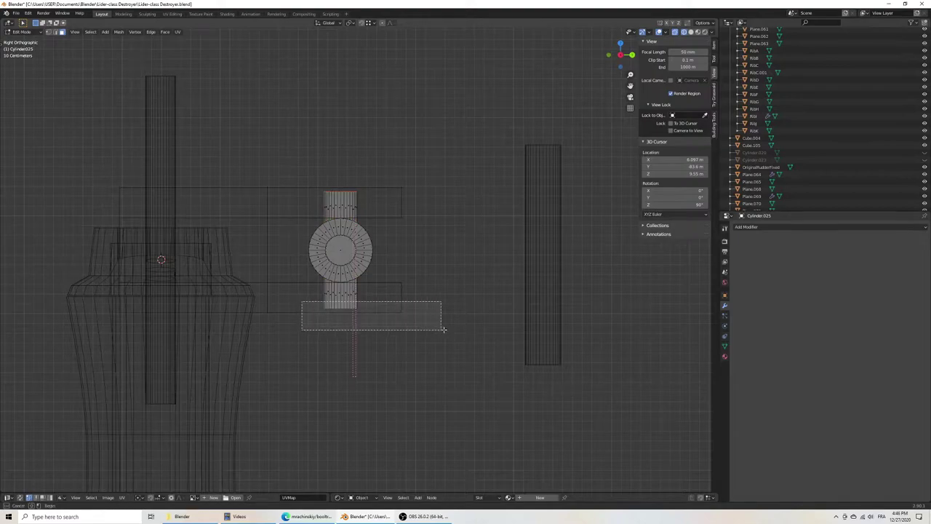
{"action": "scroll", "coordinate": [436, 340], "scroll_direction": "up", "scroll_amount": 3}
{"action": "key", "text": "s"}
{"action": "key", "text": "z"}
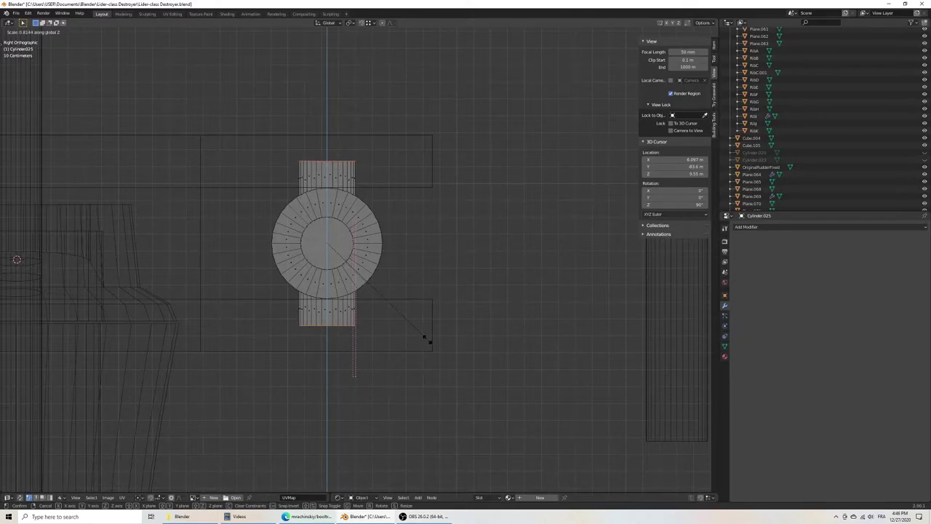
{"action": "left_click", "coordinate": [425, 338]}
{"action": "key", "text": "ctrl+s"}
{"action": "scroll", "coordinate": [427, 339], "scroll_direction": "down", "scroll_amount": 5}
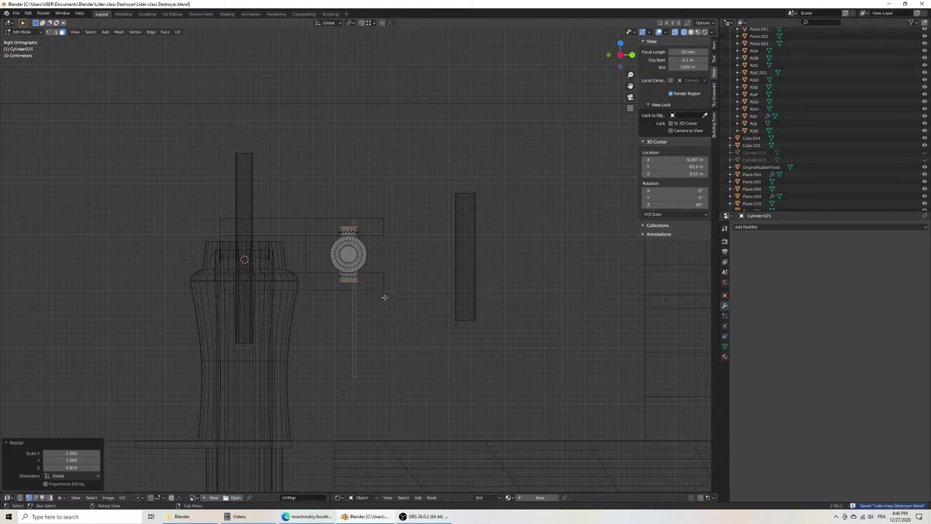
{"action": "scroll", "coordinate": [385, 297], "scroll_direction": "up", "scroll_amount": 4}
{"action": "scroll", "coordinate": [426, 286], "scroll_direction": "up", "scroll_amount": 2}
{"action": "scroll", "coordinate": [404, 293], "scroll_direction": "down", "scroll_amount": 1}
{"action": "key", "text": "s"}
{"action": "key", "text": "z"}
{"action": "left_click", "coordinate": [441, 280]}
{"action": "scroll", "coordinate": [431, 288], "scroll_direction": "down", "scroll_amount": 5}
{"action": "key", "text": "ctrl+s"}
Step: Scale the bridge block's mesh along Z to 0.926 so it is slightly shorter
{"action": "key", "text": "Tab"}
{"action": "left_click", "coordinate": [377, 238]}
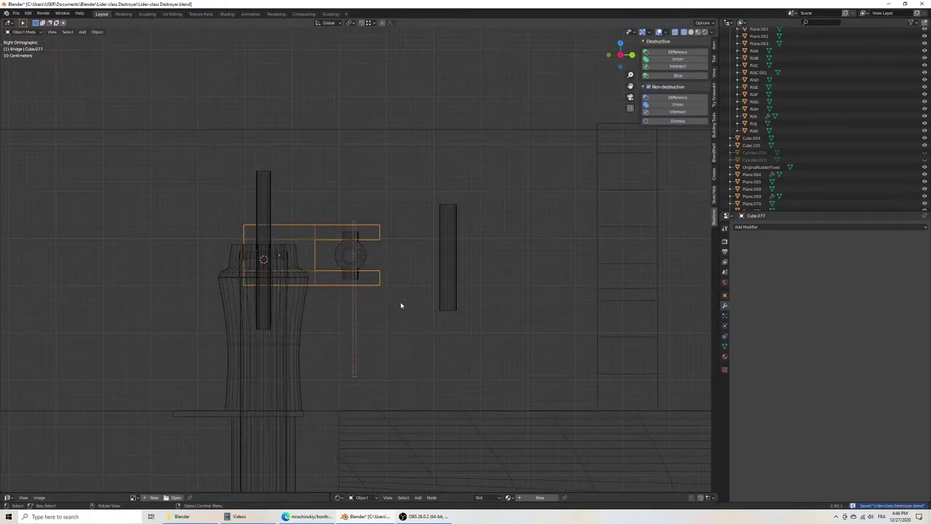
{"action": "key", "text": "Tab"}
{"action": "scroll", "coordinate": [452, 312], "scroll_direction": "up", "scroll_amount": 3}
{"action": "key", "text": "s"}
{"action": "key", "text": "z"}
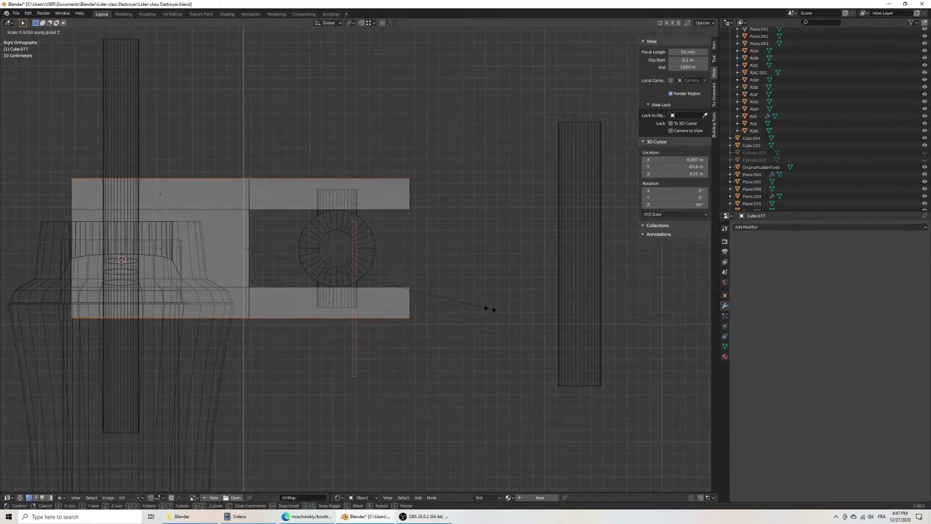
{"action": "left_click", "coordinate": [489, 309]}
{"action": "scroll", "coordinate": [489, 309], "scroll_direction": "down", "scroll_amount": 5}
{"action": "mouse_move", "coordinate": [415, 295]}
{"action": "middle_mouse_down"}
{"action": "mouse_move", "coordinate": [388, 323]}
{"action": "mouse_move", "coordinate": [401, 293]}
{"action": "mouse_move", "coordinate": [395, 309]}
{"action": "mouse_move", "coordinate": [400, 302]}
{"action": "middle_mouse_up"}
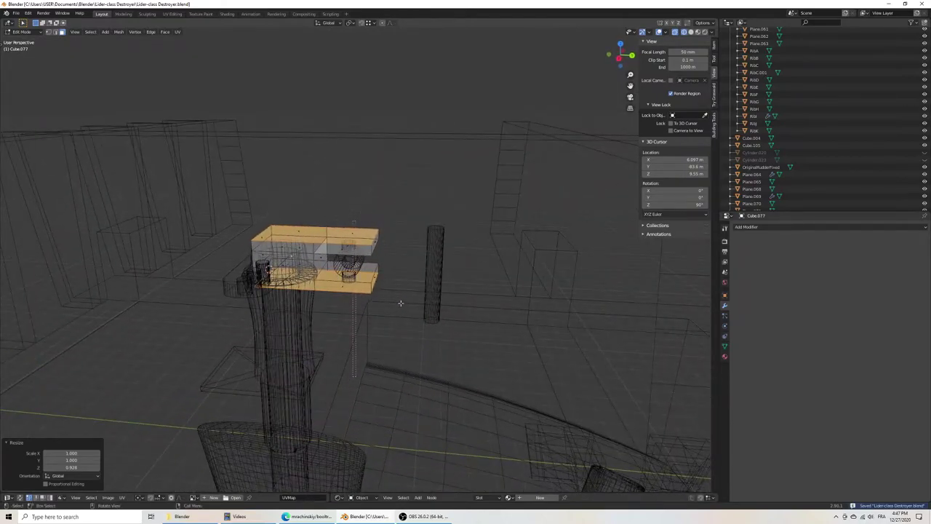
{"action": "key", "text": "KP_7"}
Step: In right view, move the thin vertical pin back along Y
{"action": "key", "text": "KP_3"}
{"action": "key", "text": "Tab"}
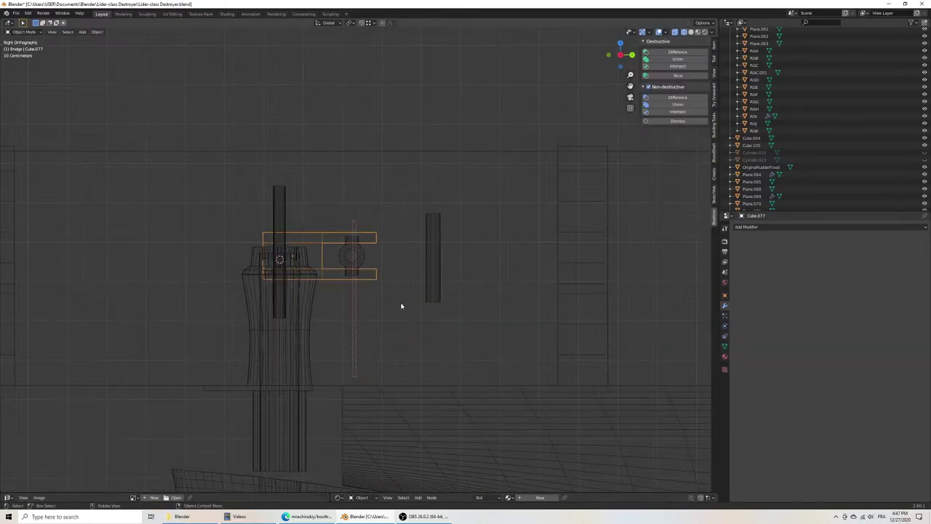
{"action": "left_click", "coordinate": [432, 252]}
{"action": "scroll", "coordinate": [451, 258], "scroll_direction": "up", "scroll_amount": 3}
{"action": "key", "text": "g"}
{"action": "key", "text": "y"}
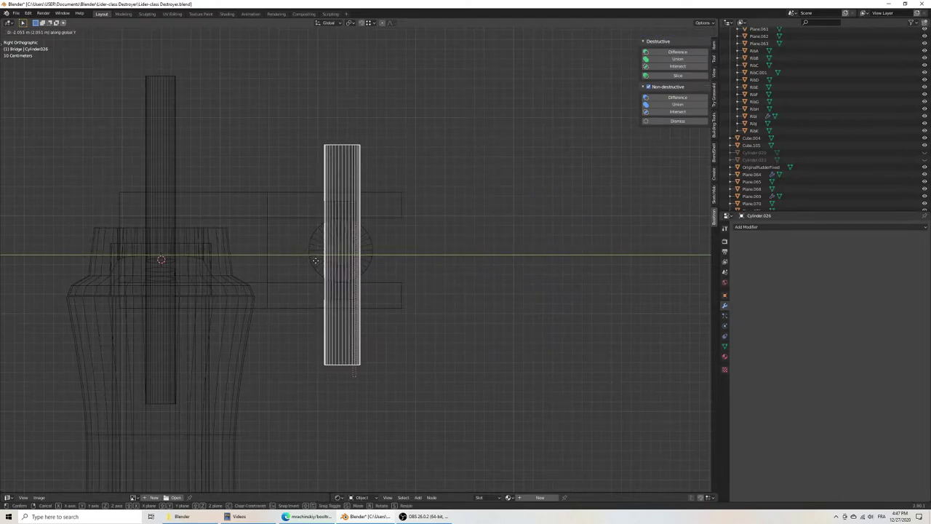
{"action": "left_click", "coordinate": [319, 260]}
{"action": "scroll", "coordinate": [319, 259], "scroll_direction": "down", "scroll_amount": 3}
{"action": "mouse_move", "coordinate": [319, 259]}
{"action": "middle_mouse_down"}
{"action": "mouse_move", "coordinate": [407, 299]}
{"action": "mouse_move", "coordinate": [391, 342]}
{"action": "mouse_move", "coordinate": [375, 305]}
{"action": "middle_mouse_up"}
Step: Nudge the pin along Y to about 0.037 m, then select the ring and bracket
{"action": "key", "text": "KP_3"}
{"action": "scroll", "coordinate": [379, 310], "scroll_direction": "up", "scroll_amount": 4}
{"action": "key", "text": "g"}
{"action": "key", "text": "y"}
{"action": "left_click", "coordinate": [397, 264]}
{"action": "left_click", "coordinate": [328, 236]}
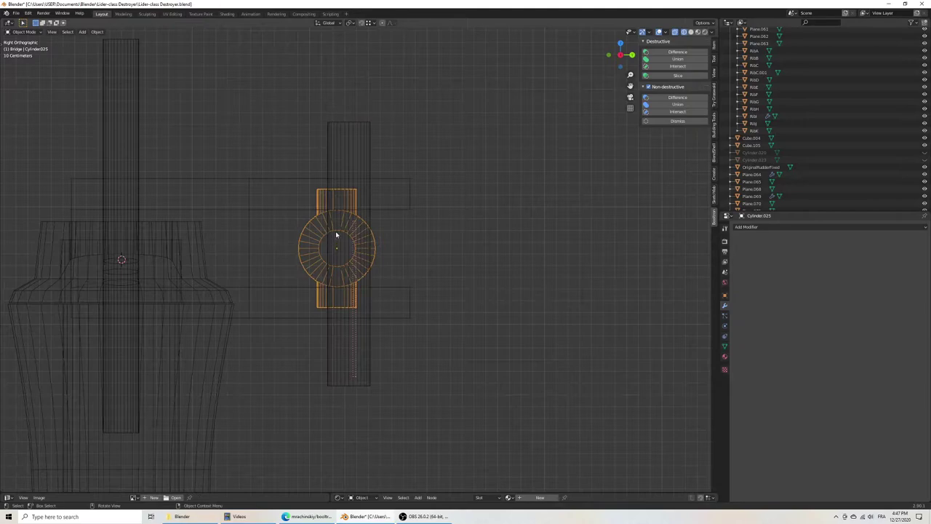
{"action": "left_click", "coordinate": [367, 210]}
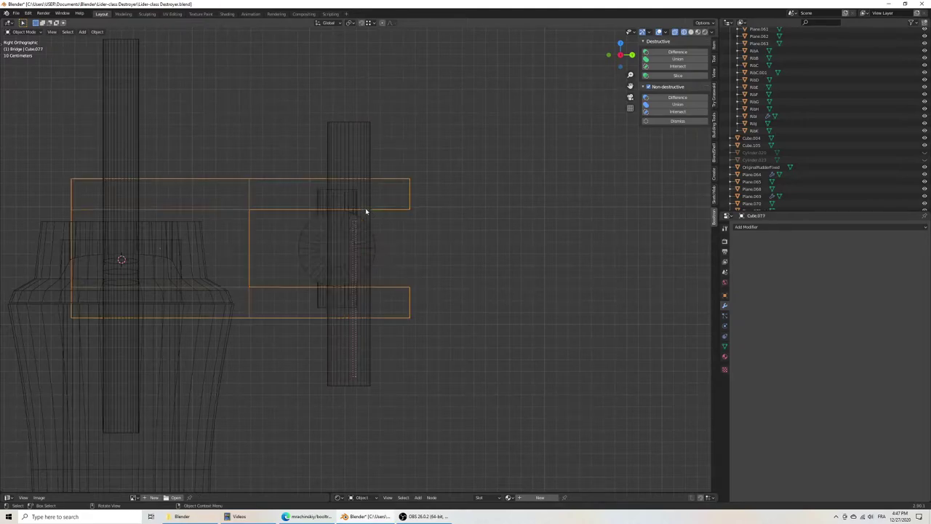
{"action": "middle_click_drag", "start_coordinate": [375, 219], "coordinate": [384, 260]}
Step: Switch to solid shading and move the tall pin along X in side view
{"action": "key", "text": "z"}
{"action": "left_click", "coordinate": [442, 260]}
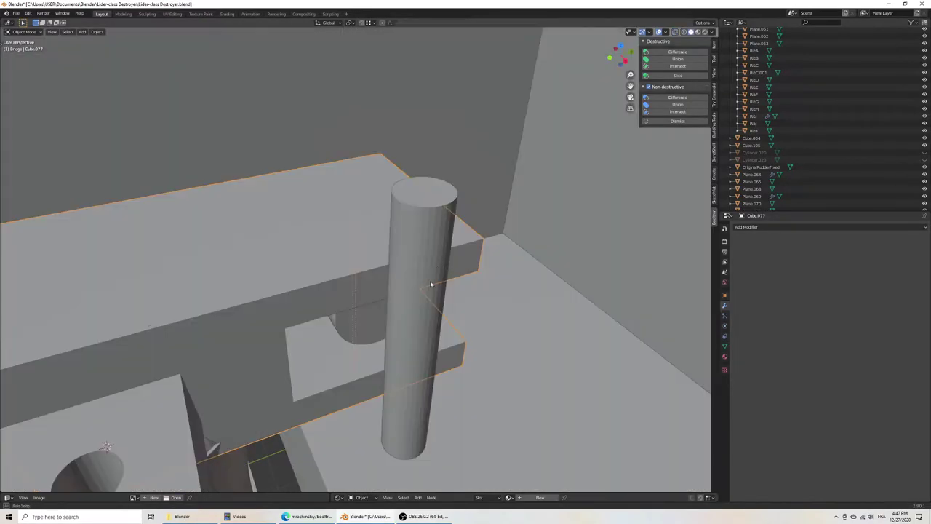
{"action": "middle_click_drag", "start_coordinate": [432, 284], "coordinate": [460, 304]}
{"action": "left_click", "coordinate": [461, 304]}
{"action": "key", "text": "KP_3"}
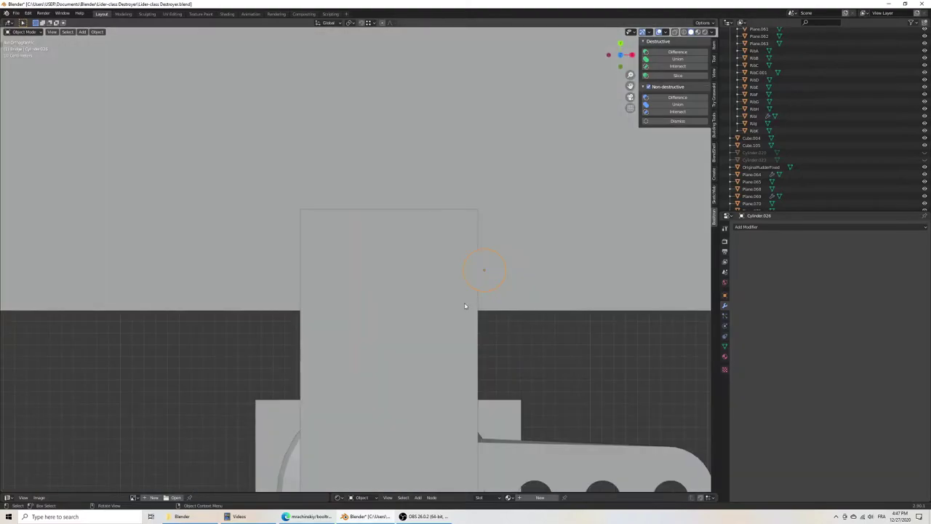
{"action": "key", "text": "g"}
{"action": "key", "text": "x"}
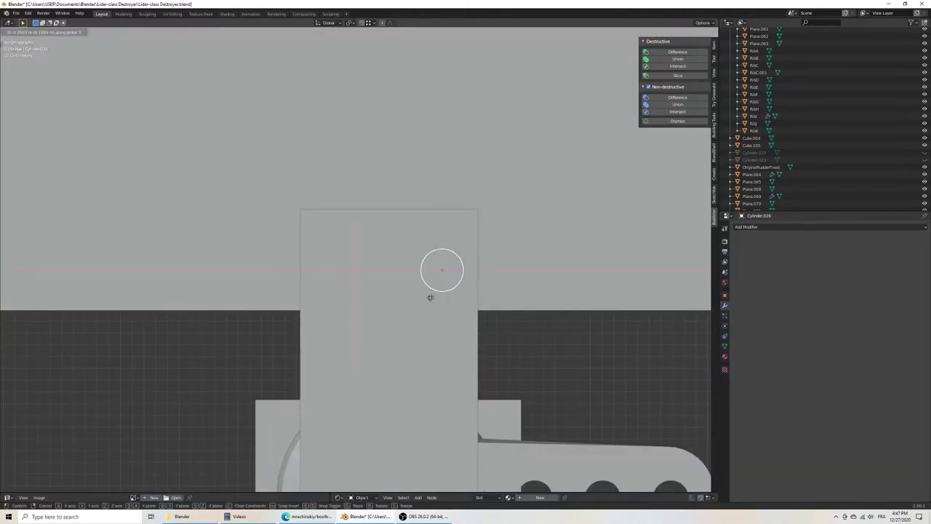
{"action": "left_click", "coordinate": [382, 300]}
Step: In wireframe top view, move the pin further along X over the rudder post
{"action": "key", "text": "z"}
{"action": "left_click", "coordinate": [320, 305]}
{"action": "key", "text": "KP_7"}
{"action": "scroll", "coordinate": [391, 292], "scroll_direction": "up", "scroll_amount": 2}
{"action": "key", "text": "g"}
{"action": "key", "text": "x"}
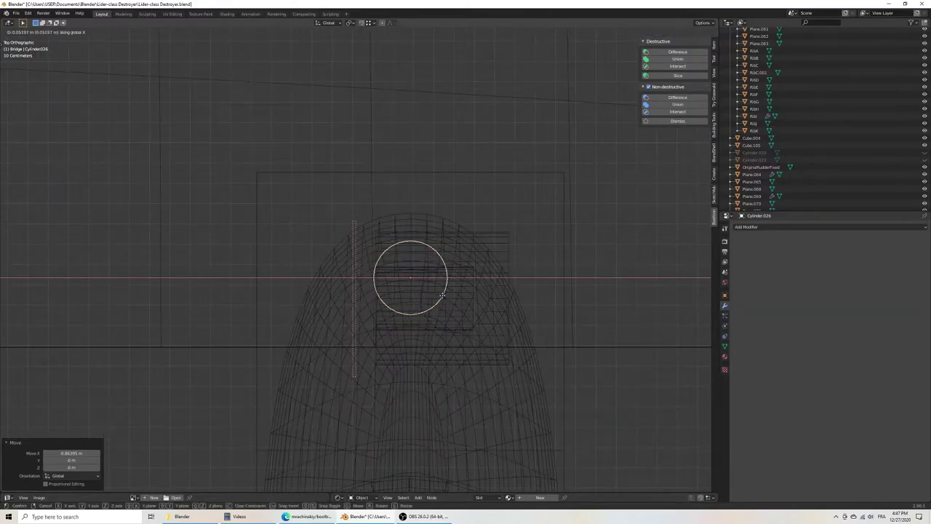
{"action": "left_click", "coordinate": [442, 295]}
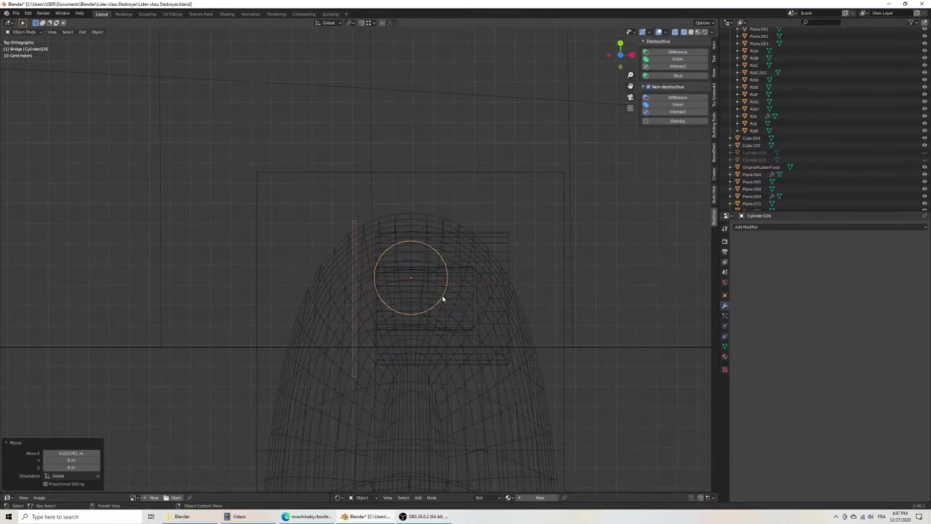
{"action": "mouse_move", "coordinate": [441, 297]}
{"action": "middle_mouse_down"}
{"action": "mouse_move", "coordinate": [362, 233]}
{"action": "mouse_move", "coordinate": [327, 415]}
{"action": "mouse_move", "coordinate": [384, 378]}
{"action": "middle_mouse_up"}
Step: Frame the OriginalRudderFixed rudder in solid view and enter Edit Mode on the bracket cube
{"action": "left_click", "coordinate": [333, 350]}
{"action": "key", "text": "KP_7"}
{"action": "scroll", "coordinate": [376, 369], "scroll_direction": "up", "scroll_amount": 5}
{"action": "scroll", "coordinate": [377, 369], "scroll_direction": "up", "scroll_amount": 4}
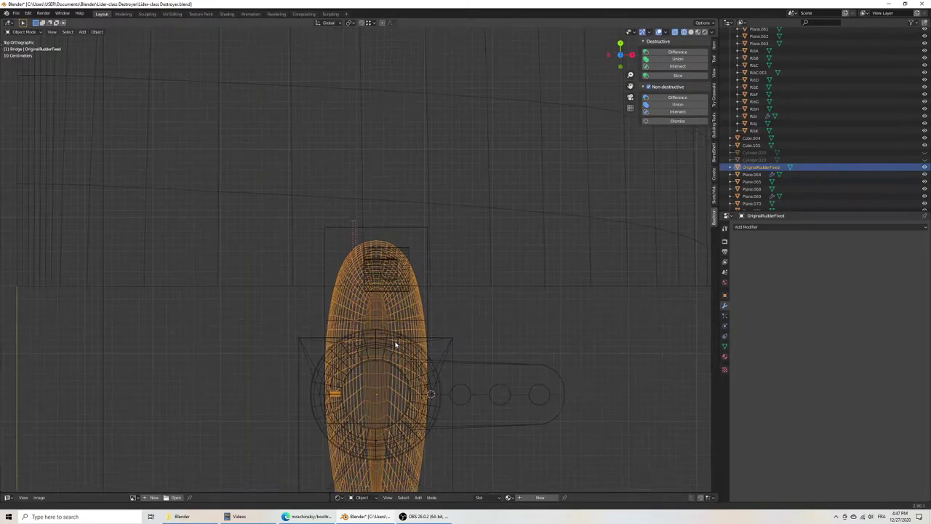
{"action": "key", "text": "KP_Decimal"}
{"action": "key", "text": "z"}
{"action": "left_click", "coordinate": [484, 291]}
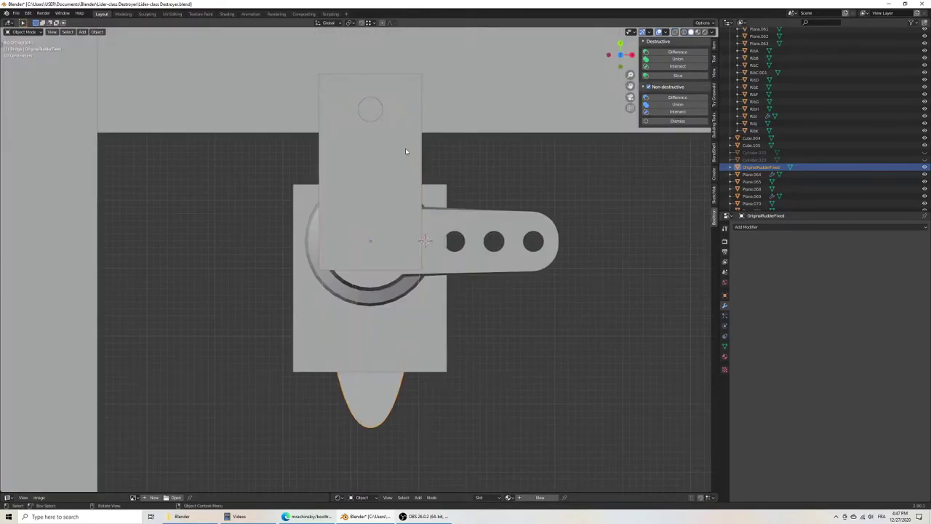
{"action": "left_click", "coordinate": [404, 146]}
{"action": "key", "text": "Tab"}
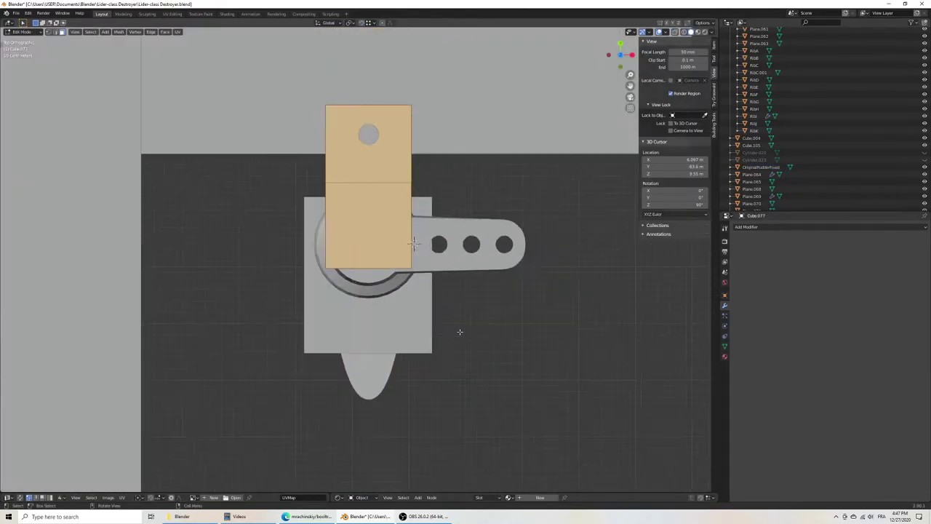
{"action": "middle_click_drag", "start_coordinate": [426, 240], "coordinate": [369, 253]}
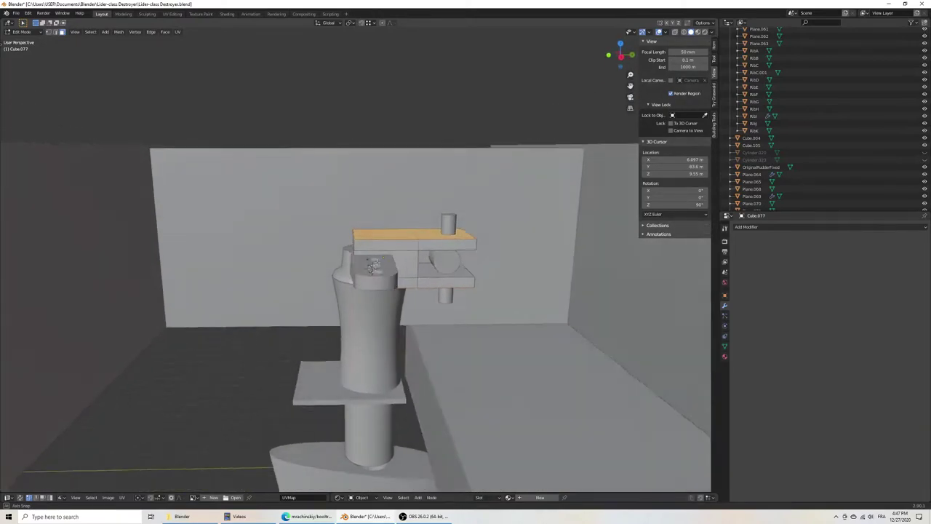
{"action": "mouse_move", "coordinate": [368, 252]}
{"action": "middle_mouse_down"}
{"action": "mouse_move", "coordinate": [369, 264]}
{"action": "mouse_move", "coordinate": [442, 281]}
{"action": "middle_mouse_up"}
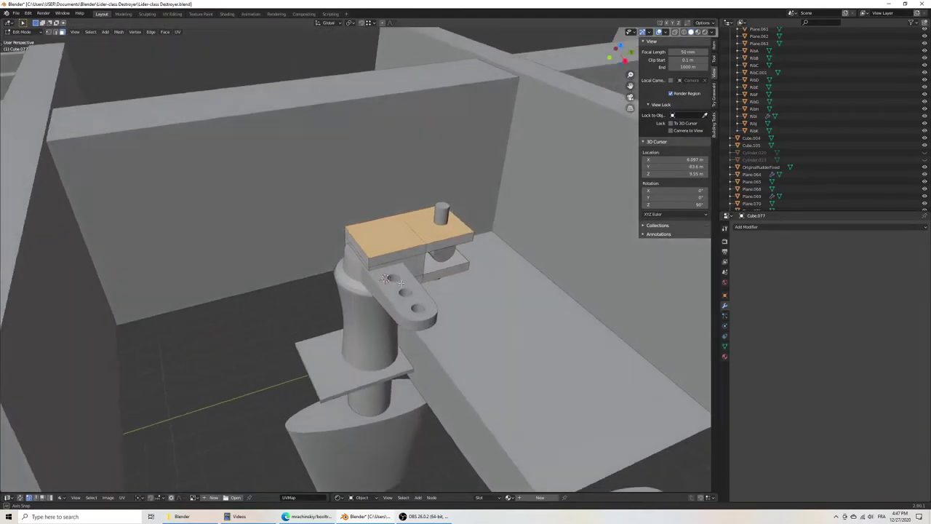
Step: From top view, narrow the bracket mesh along X in two scale passes, then switch to wireframe and Object Mode
{"action": "mouse_move", "coordinate": [442, 281]}
{"action": "middle_mouse_down"}
{"action": "mouse_move", "coordinate": [417, 279]}
{"action": "mouse_move", "coordinate": [452, 286]}
{"action": "middle_mouse_up"}
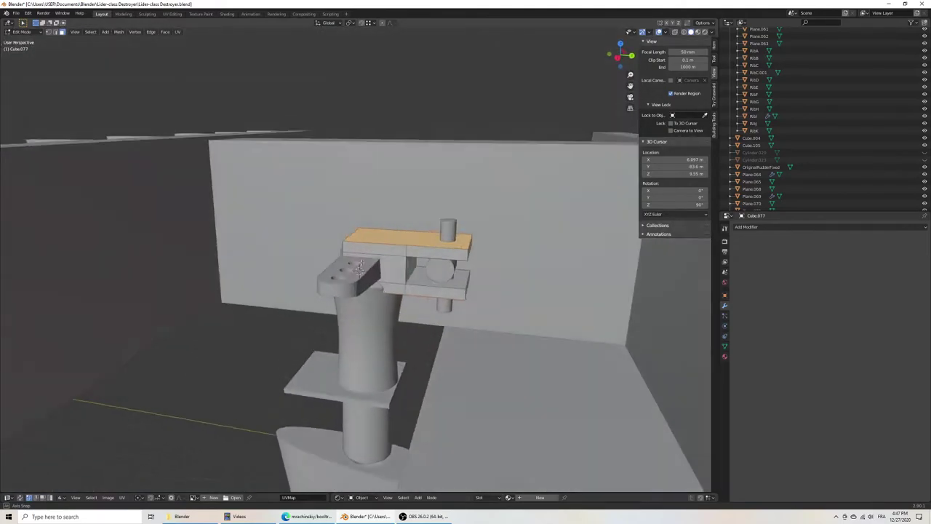
{"action": "middle_click_drag", "start_coordinate": [451, 285], "coordinate": [407, 283]}
{"action": "middle_click_drag", "start_coordinate": [70, 49], "coordinate": [414, 312]}
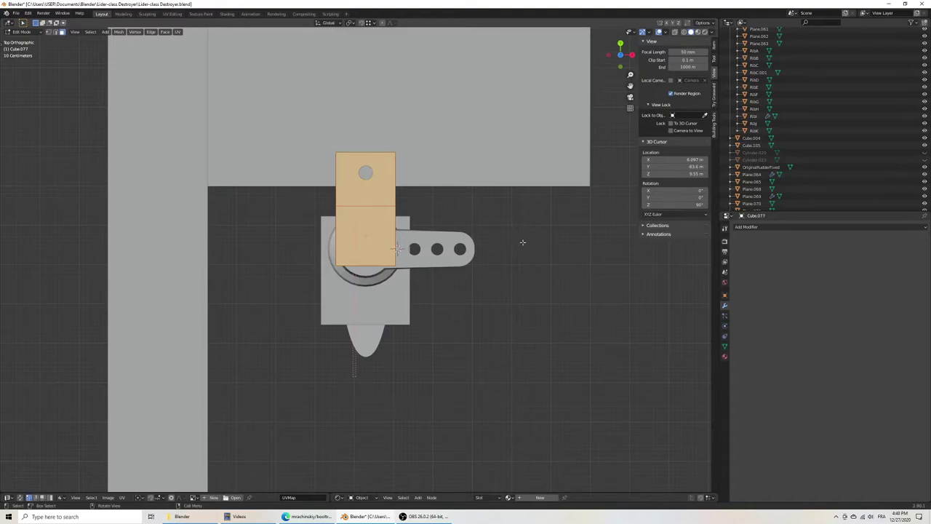
{"action": "key", "text": "s"}
{"action": "key", "text": "x"}
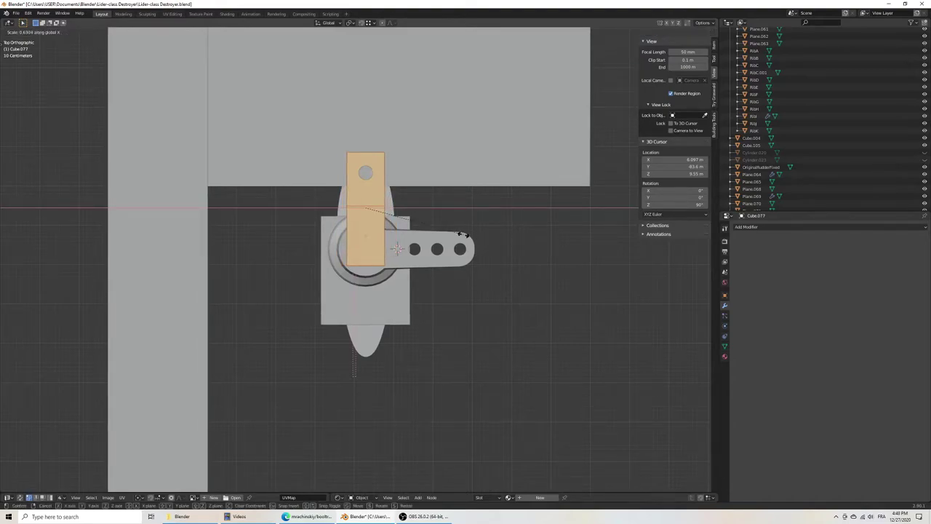
{"action": "left_click", "coordinate": [462, 234]}
{"action": "scroll", "coordinate": [463, 248], "scroll_direction": "up", "scroll_amount": 5}
{"action": "key", "text": "s"}
{"action": "key", "text": "x"}
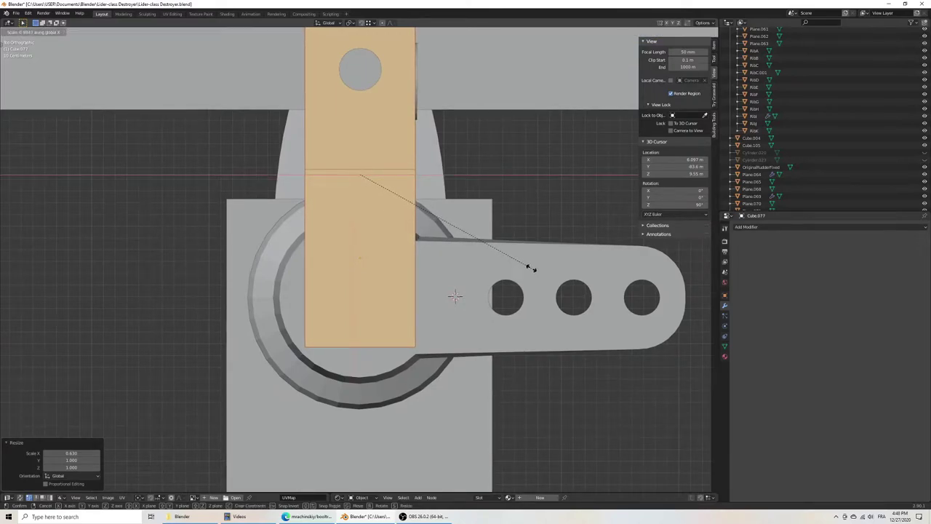
{"action": "left_click", "coordinate": [527, 268]}
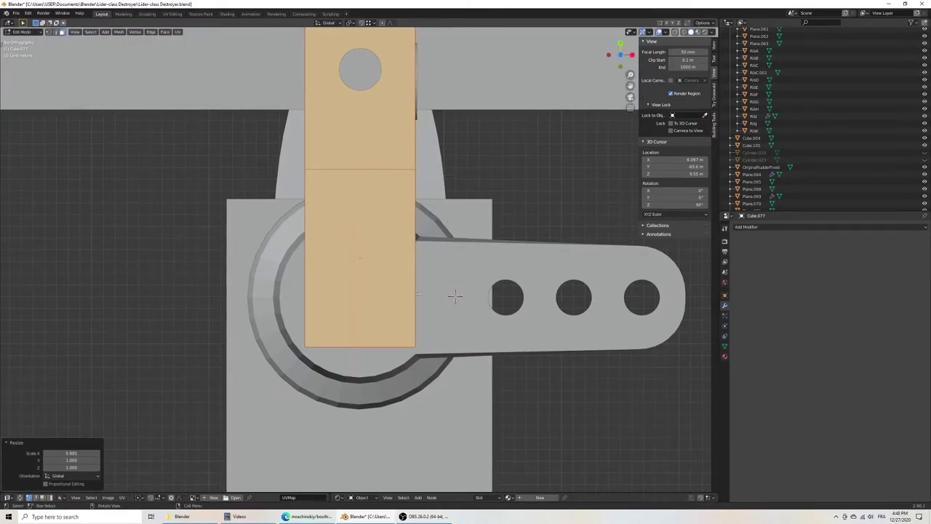
{"action": "key", "text": "z"}
{"action": "left_click", "coordinate": [260, 305]}
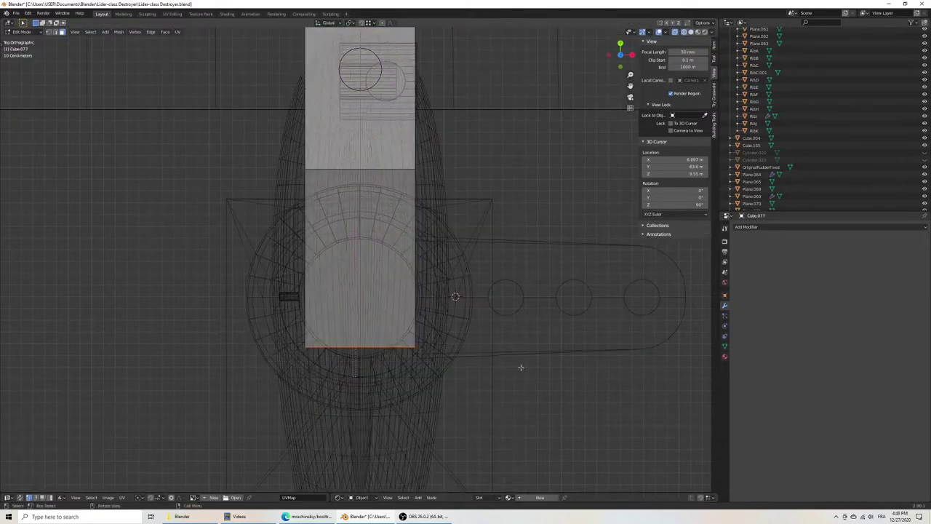
{"action": "mouse_move", "coordinate": [286, 287]}
{"action": "middle_mouse_down"}
{"action": "mouse_move", "coordinate": [422, 315]}
{"action": "mouse_move", "coordinate": [401, 312]}
{"action": "mouse_move", "coordinate": [406, 286]}
{"action": "middle_mouse_up"}
{"action": "key", "text": "Tab"}
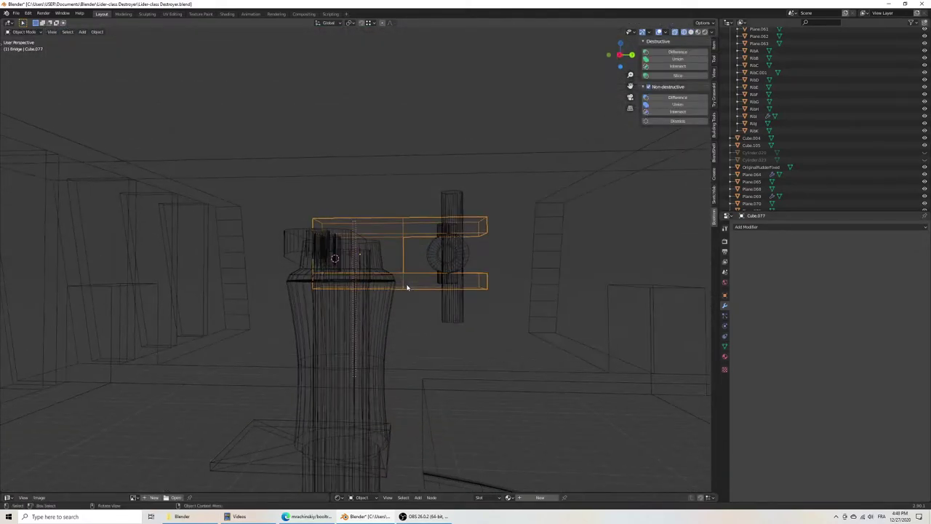
Step: Raise the ring and tall cylinders together along Z and save the file
{"action": "key", "text": "KP_3"}
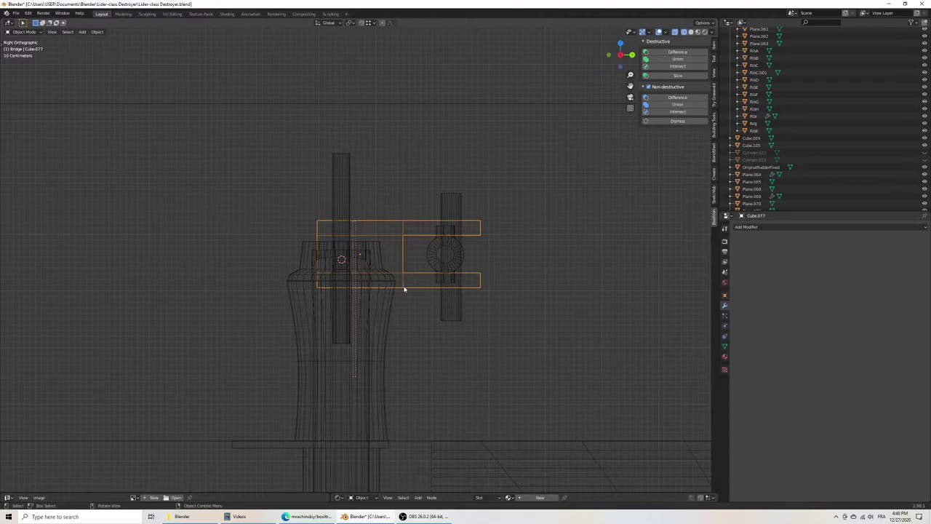
{"action": "left_click", "coordinate": [428, 256], "text": "shift"}
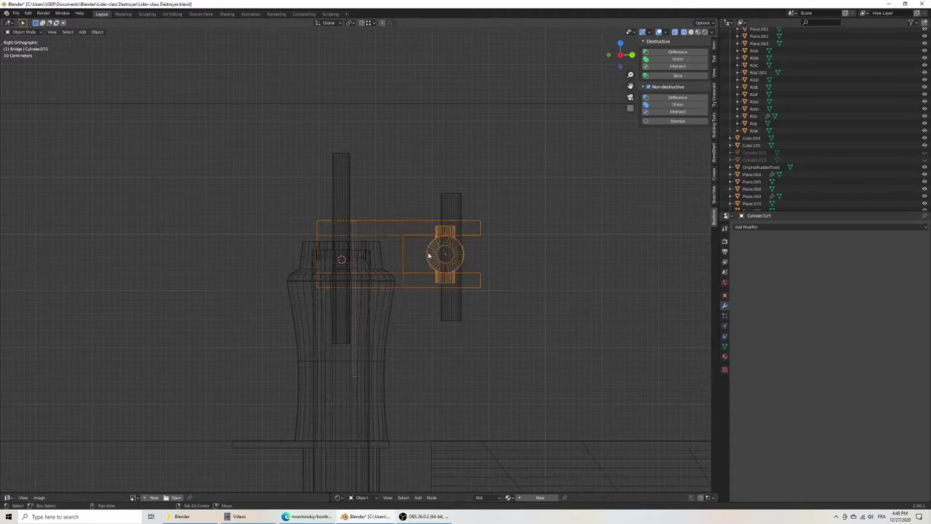
{"action": "left_click", "coordinate": [444, 216], "text": "shift"}
{"action": "key", "text": "g"}
{"action": "key", "text": "z"}
{"action": "left_click", "coordinate": [400, 335]}
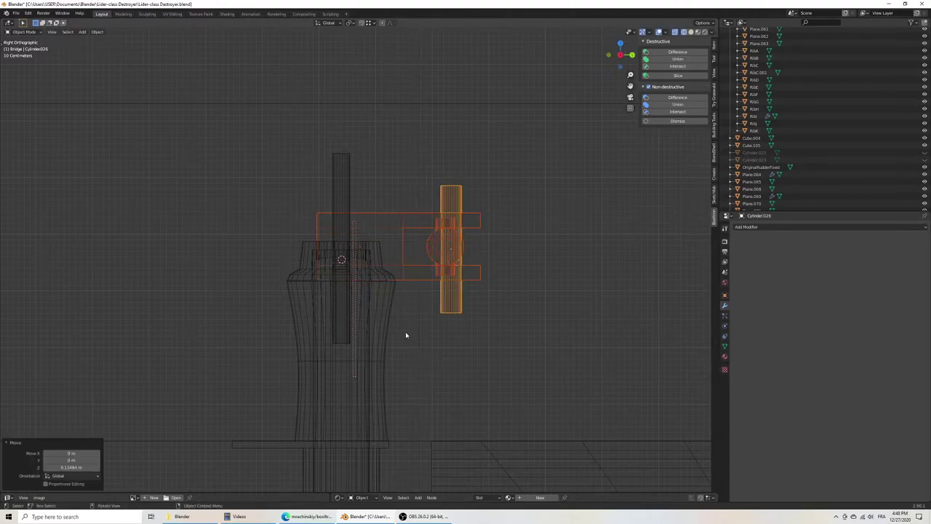
{"action": "scroll", "coordinate": [400, 336], "scroll_direction": "up", "scroll_amount": 2}
{"action": "scroll", "coordinate": [356, 335], "scroll_direction": "up", "scroll_amount": 2}
{"action": "scroll", "coordinate": [339, 343], "scroll_direction": "up", "scroll_amount": 2}
{"action": "scroll", "coordinate": [426, 266], "scroll_direction": "up", "scroll_amount": 2}
{"action": "key", "text": "g"}
{"action": "key", "text": "z"}
{"action": "left_click", "coordinate": [299, 229]}
{"action": "scroll", "coordinate": [300, 228], "scroll_direction": "down", "scroll_amount": 4}
{"action": "key", "text": "ctrl+s"}
Step: In top view, move an edge of the tall cylinder along Y and save
{"action": "mouse_move", "coordinate": [357, 266]}
{"action": "middle_mouse_down"}
{"action": "mouse_move", "coordinate": [379, 259]}
{"action": "mouse_move", "coordinate": [399, 308]}
{"action": "middle_mouse_up"}
{"action": "key", "text": "KP_7"}
{"action": "key", "text": "Tab"}
{"action": "scroll", "coordinate": [399, 288], "scroll_direction": "up", "scroll_amount": 1}
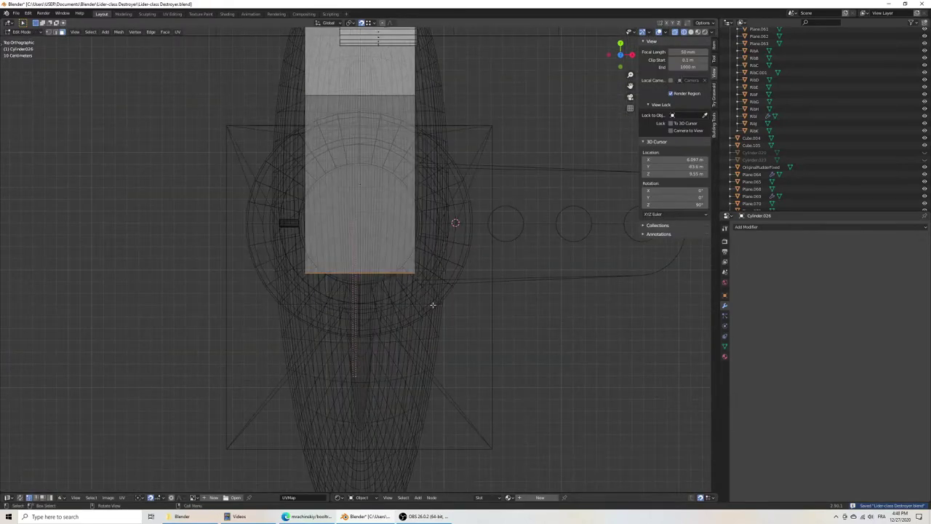
{"action": "key", "text": "g"}
{"action": "key", "text": "y"}
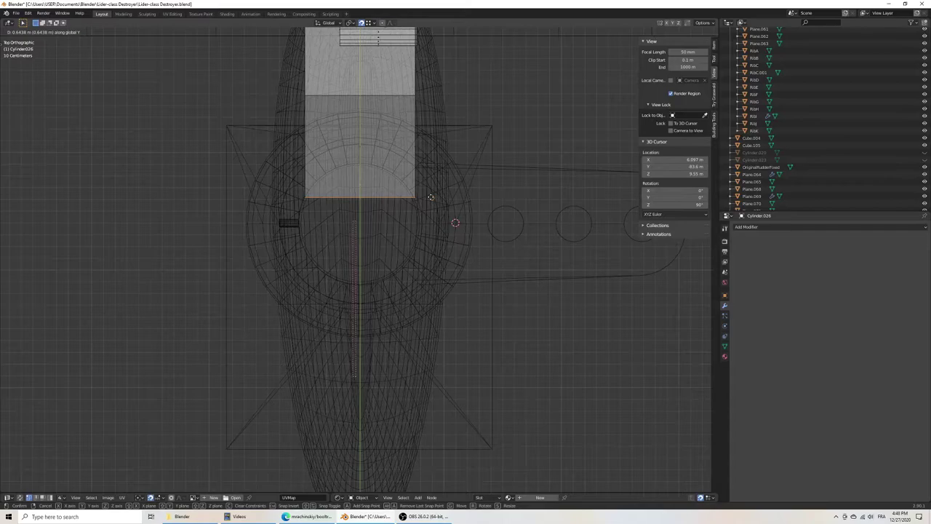
{"action": "left_click", "coordinate": [433, 193]}
{"action": "scroll", "coordinate": [433, 192], "scroll_direction": "down", "scroll_amount": 4}
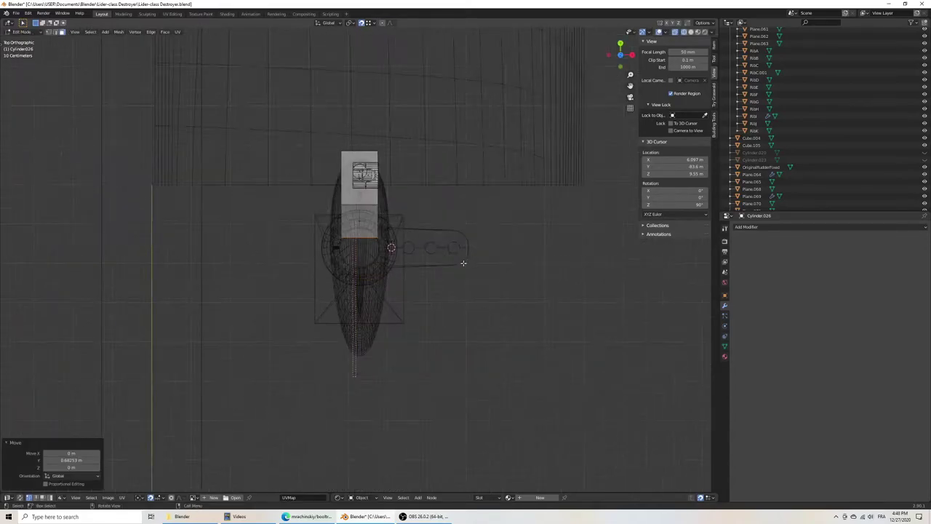
{"action": "middle_click_drag", "start_coordinate": [433, 192], "coordinate": [414, 206]}
{"action": "key", "text": "ctrl+s"}
Step: In solid view, push the ring's end face loop outward to span the clamp, then save
{"action": "key", "text": "z"}
{"action": "left_click", "coordinate": [473, 208]}
{"action": "scroll", "coordinate": [473, 208], "scroll_direction": "up", "scroll_amount": 3}
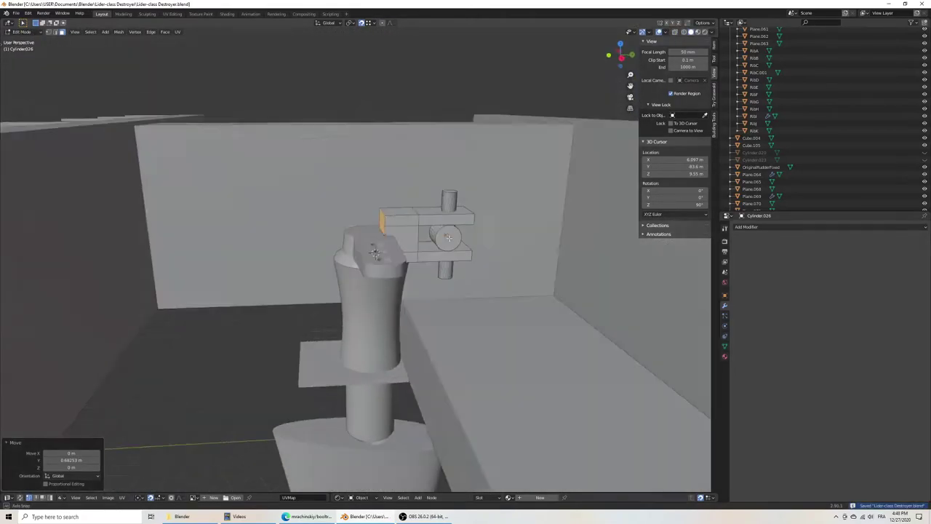
{"action": "mouse_move", "coordinate": [473, 208]}
{"action": "middle_mouse_down"}
{"action": "mouse_move", "coordinate": [398, 250]}
{"action": "mouse_move", "coordinate": [389, 285]}
{"action": "middle_mouse_up"}
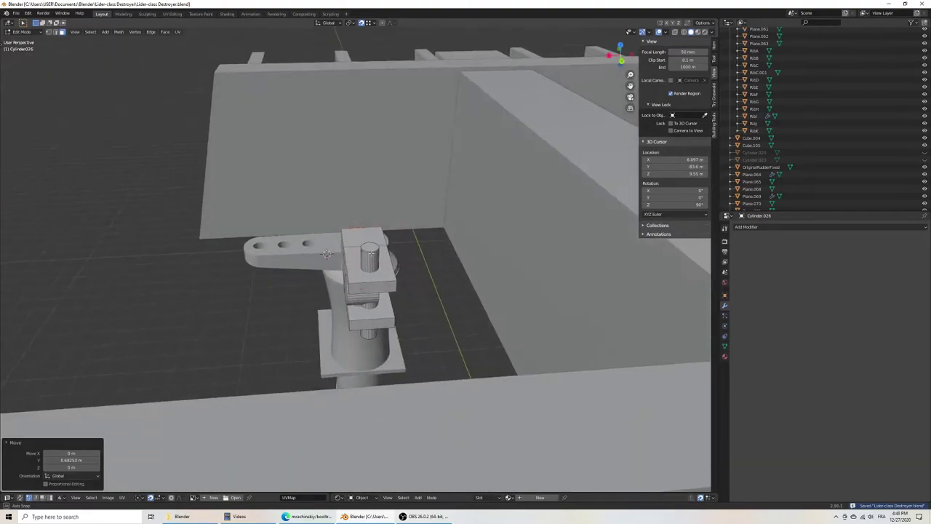
{"action": "scroll", "coordinate": [389, 284], "scroll_direction": "up", "scroll_amount": 5}
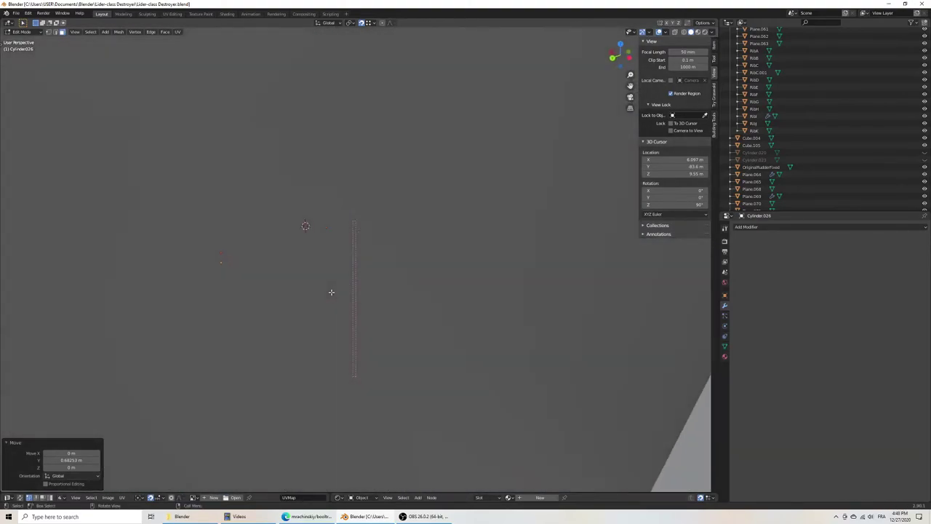
{"action": "middle_click_drag", "start_coordinate": [390, 285], "coordinate": [341, 279]}
{"action": "scroll", "coordinate": [364, 283], "scroll_direction": "up", "scroll_amount": 2}
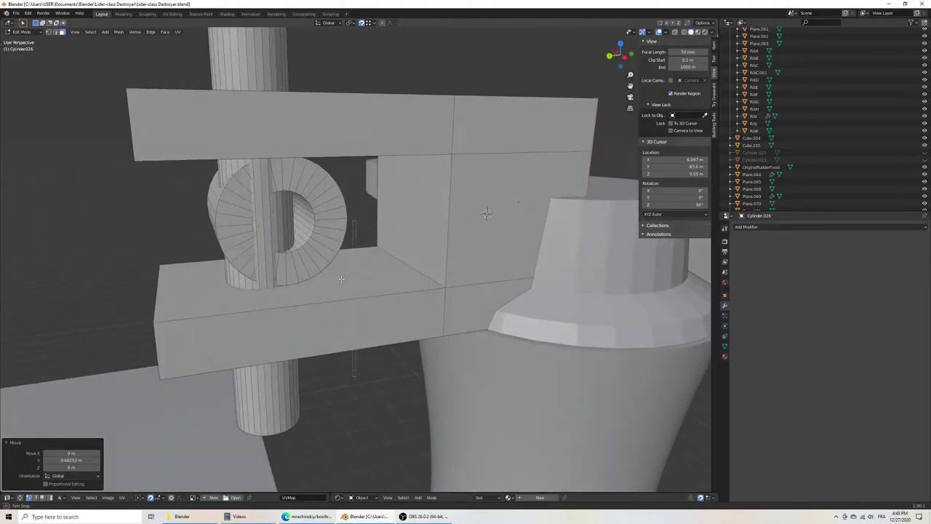
{"action": "left_click", "coordinate": [244, 191], "text": "alt"}
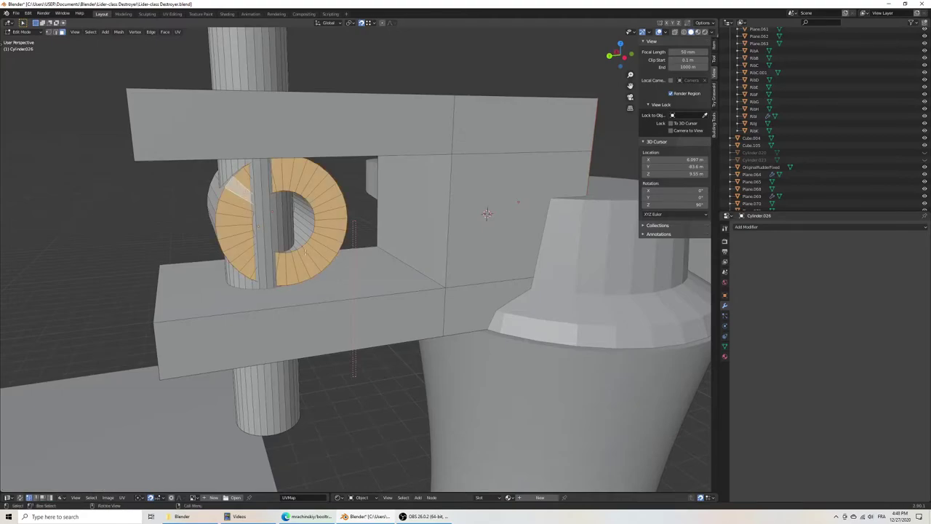
{"action": "middle_click_drag", "start_coordinate": [304, 251], "coordinate": [376, 285]}
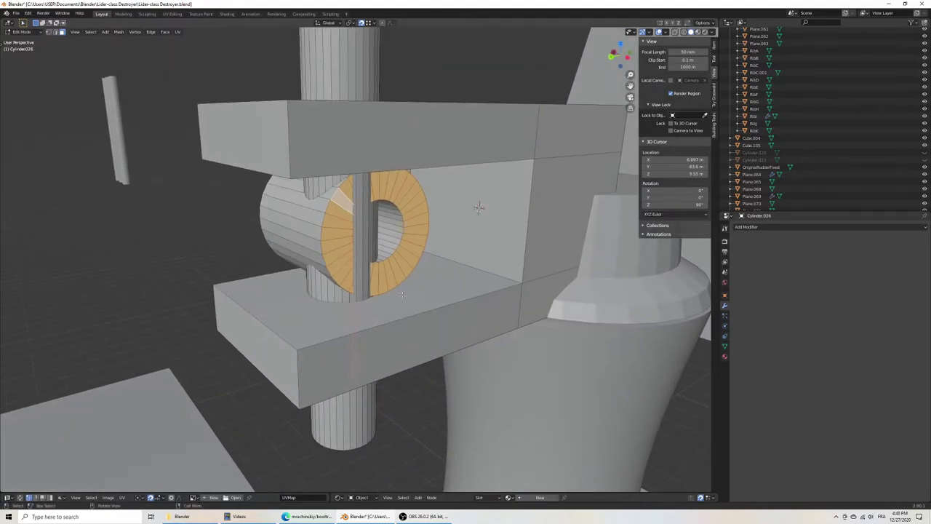
{"action": "middle_click_drag", "start_coordinate": [478, 209], "coordinate": [465, 204]}
{"action": "key", "text": "g"}
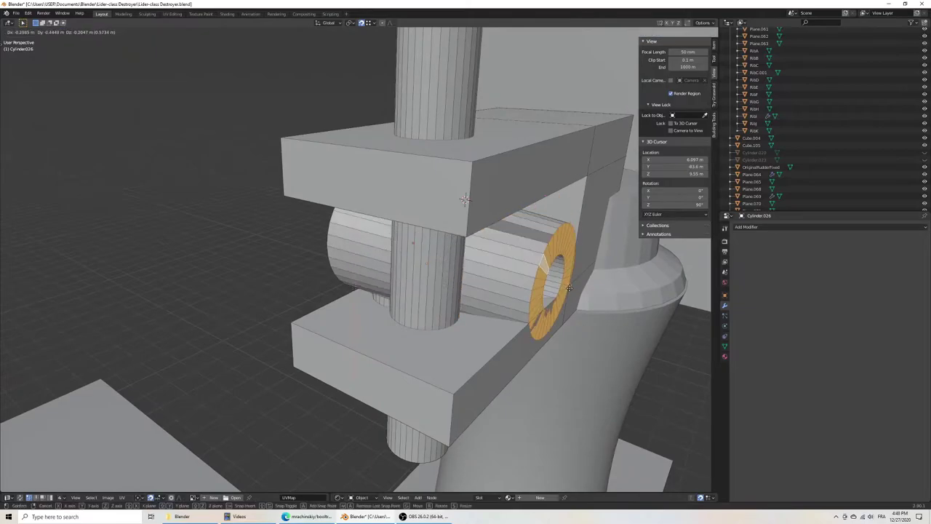
{"action": "left_click", "coordinate": [569, 288]}
{"action": "key", "text": "ctrl+s"}
{"action": "mouse_move", "coordinate": [569, 289]}
{"action": "middle_mouse_down"}
{"action": "mouse_move", "coordinate": [484, 292]}
{"action": "mouse_move", "coordinate": [643, 282]}
{"action": "mouse_move", "coordinate": [459, 279]}
{"action": "middle_mouse_up"}
Step: Switch to a wireframe side view in Object Mode and select the horizontal ring cylinder
{"action": "key", "text": "KP_3"}
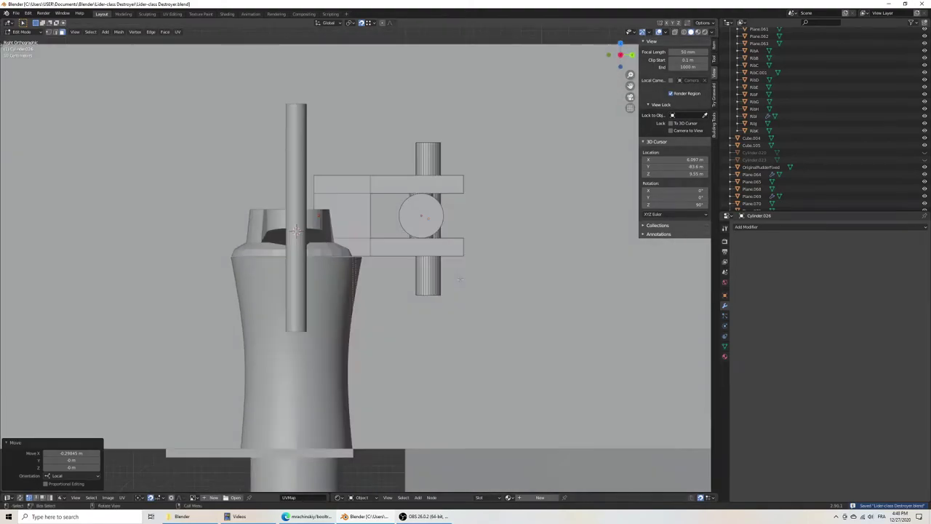
{"action": "key", "text": "z"}
{"action": "left_click", "coordinate": [418, 276]}
{"action": "key", "text": "Tab"}
{"action": "left_click", "coordinate": [418, 211]}
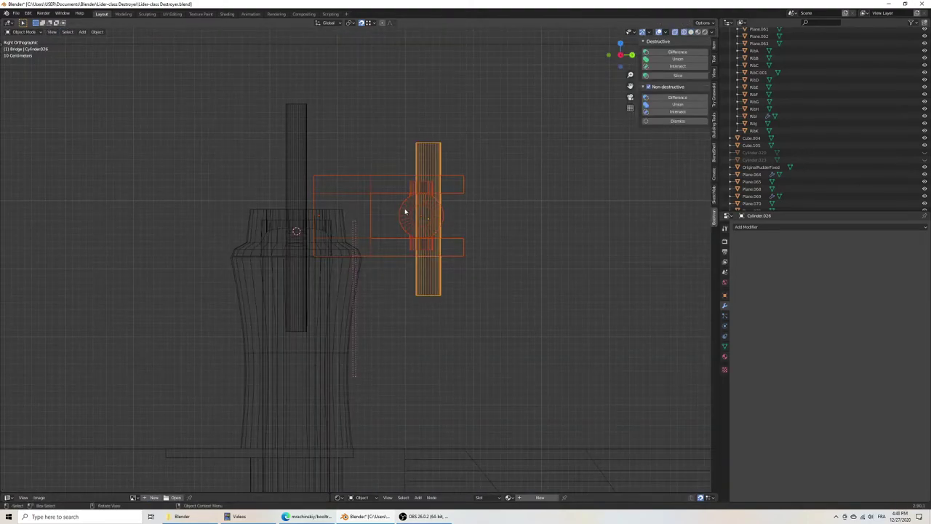
{"action": "left_click", "coordinate": [457, 242]}
{"action": "scroll", "coordinate": [457, 243], "scroll_direction": "up", "scroll_amount": 4}
{"action": "scroll", "coordinate": [395, 254], "scroll_direction": "up", "scroll_amount": 3}
Step: Slide the ring cylinder along Y, save, and return to solid shading
{"action": "key", "text": "g"}
{"action": "key", "text": "y"}
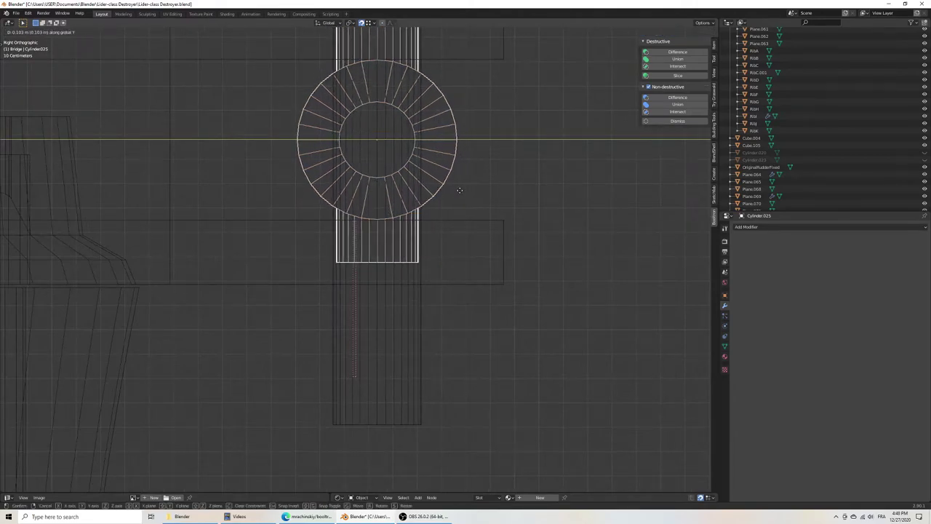
{"action": "left_click", "coordinate": [417, 315]}
{"action": "mouse_move", "coordinate": [416, 315]}
{"action": "middle_mouse_down"}
{"action": "mouse_move", "coordinate": [324, 243]}
{"action": "mouse_move", "coordinate": [345, 287]}
{"action": "mouse_move", "coordinate": [227, 178]}
{"action": "middle_mouse_up"}
{"action": "key", "text": "ctrl+s"}
{"action": "key", "text": "z"}
{"action": "left_click", "coordinate": [391, 288]}
{"action": "left_click", "coordinate": [317, 200]}
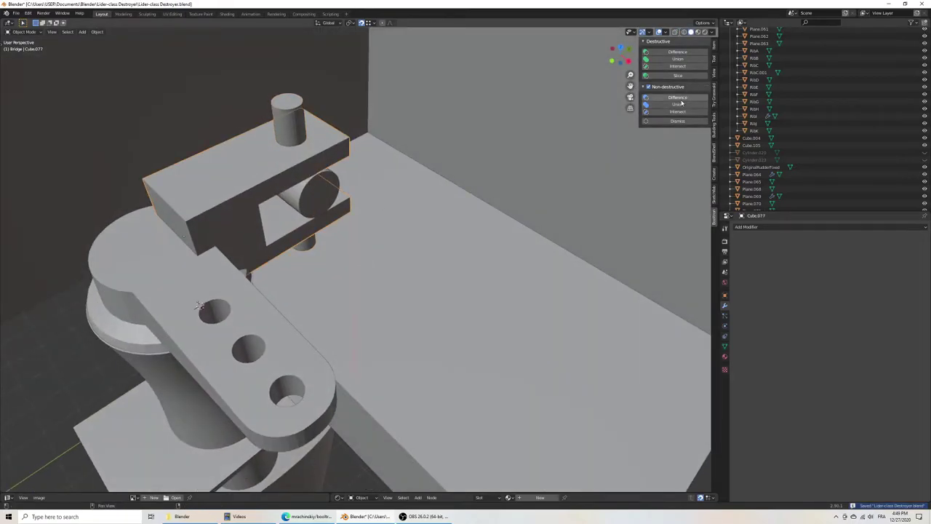
Step: Cut the vertical pin out of the bracket block with Bool Tool Difference, then save
{"action": "left_click", "coordinate": [292, 104], "text": "shift"}
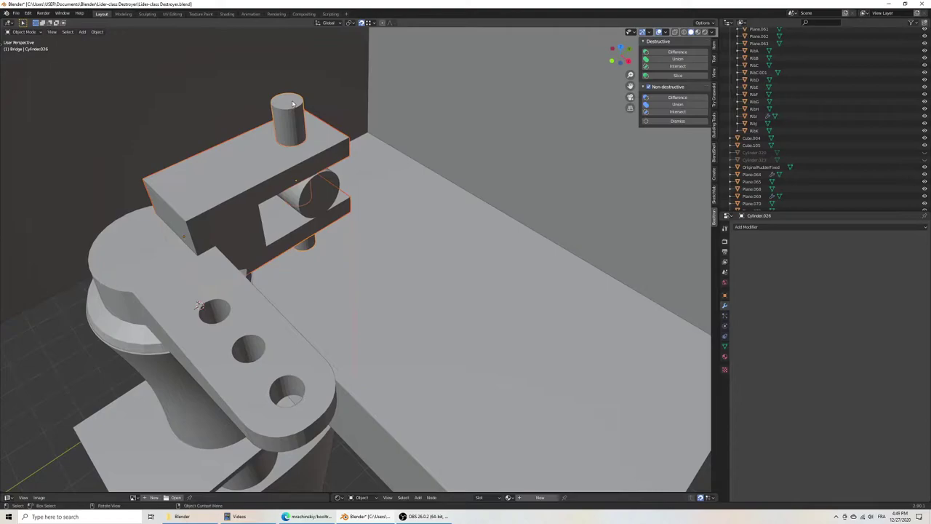
{"action": "left_click", "coordinate": [677, 51]}
{"action": "key", "text": "ctrl+z"}
{"action": "left_click", "coordinate": [258, 168]}
{"action": "left_click", "coordinate": [287, 109], "text": "shift"}
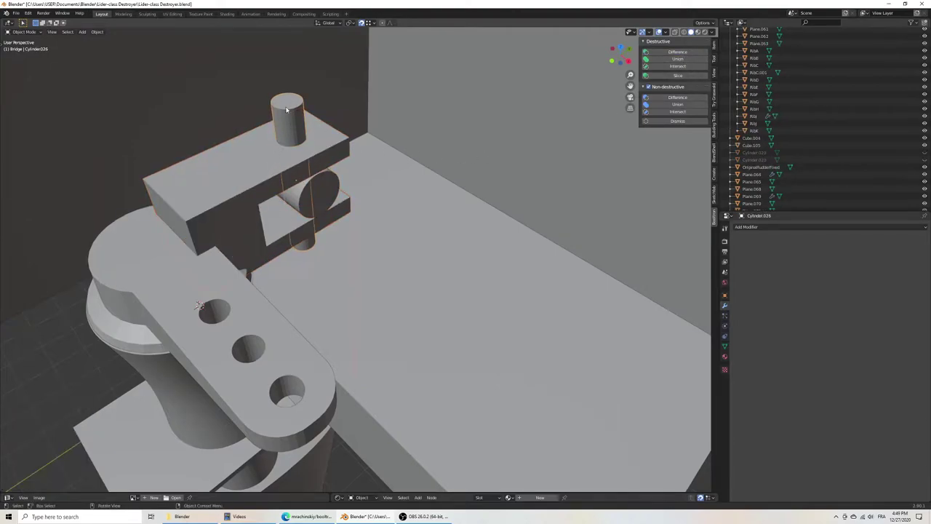
{"action": "left_click", "coordinate": [680, 54]}
{"action": "scroll", "coordinate": [422, 189], "scroll_direction": "down", "scroll_amount": 3}
{"action": "middle_click_drag", "start_coordinate": [422, 189], "coordinate": [376, 189]}
{"action": "key", "text": "ctrl+s"}
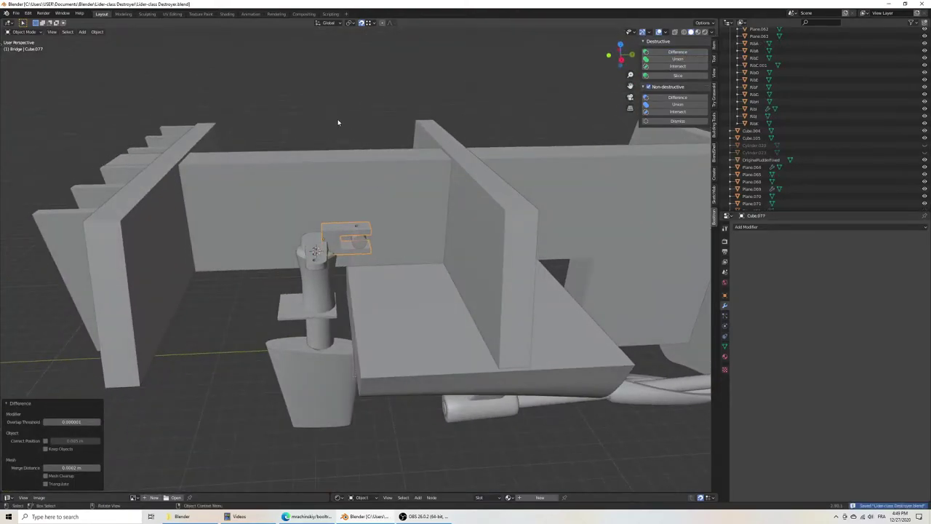
Step: Move the horizontal cylinder along X in front view and save
{"action": "mouse_move", "coordinate": [363, 228]}
{"action": "middle_mouse_down"}
{"action": "mouse_move", "coordinate": [355, 202]}
{"action": "mouse_move", "coordinate": [328, 279]}
{"action": "mouse_move", "coordinate": [308, 295]}
{"action": "middle_mouse_up"}
{"action": "key", "text": "KP_1"}
{"action": "scroll", "coordinate": [355, 202], "scroll_direction": "up", "scroll_amount": 5}
{"action": "scroll", "coordinate": [352, 205], "scroll_direction": "down", "scroll_amount": 3}
{"action": "left_click", "coordinate": [417, 208]}
{"action": "middle_click_drag", "start_coordinate": [417, 208], "coordinate": [408, 200]}
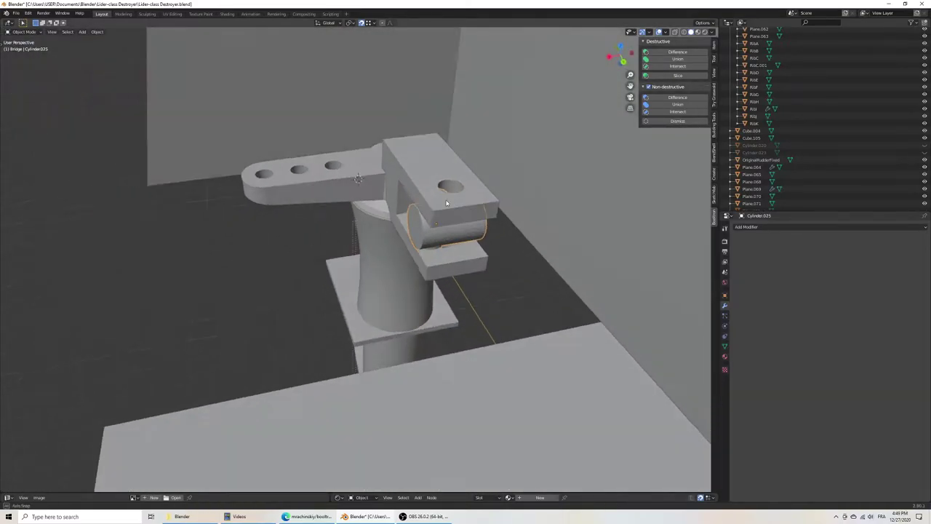
{"action": "key", "text": "KP_1"}
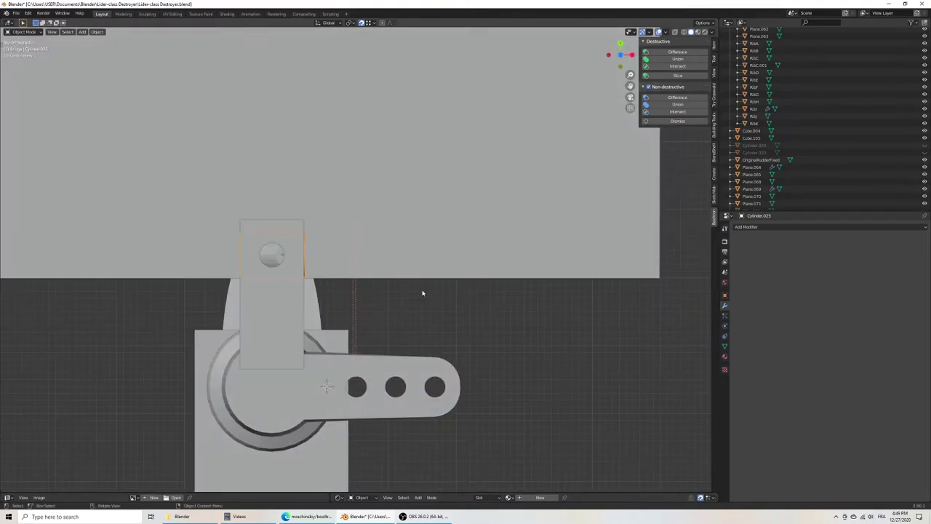
{"action": "scroll", "coordinate": [424, 291], "scroll_direction": "up", "scroll_amount": 2}
{"action": "scroll", "coordinate": [386, 269], "scroll_direction": "up", "scroll_amount": 3}
{"action": "key", "text": "g"}
{"action": "key", "text": "x"}
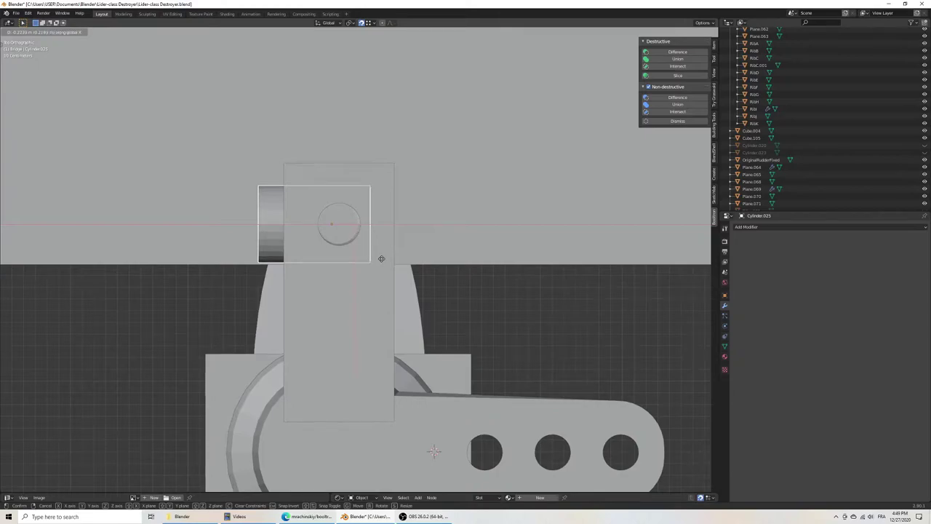
{"action": "left_click", "coordinate": [381, 258]}
{"action": "key", "text": "ctrl+s"}
Step: Select the bracket block and enter Edit Mode
{"action": "middle_click_drag", "start_coordinate": [384, 259], "coordinate": [305, 228]}
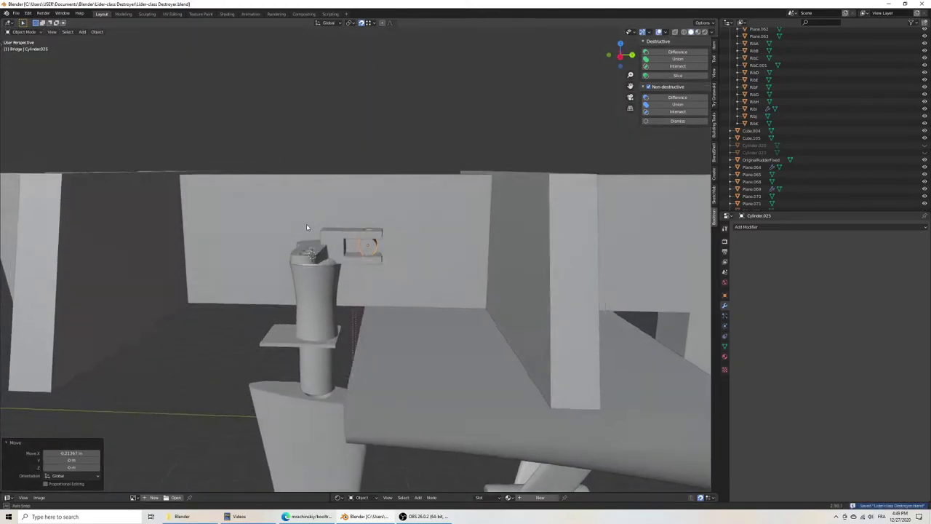
{"action": "scroll", "coordinate": [306, 227], "scroll_direction": "up", "scroll_amount": 3}
{"action": "mouse_move", "coordinate": [340, 273]}
{"action": "middle_mouse_down"}
{"action": "mouse_move", "coordinate": [291, 237]}
{"action": "mouse_move", "coordinate": [311, 270]}
{"action": "middle_mouse_up"}
{"action": "left_click", "coordinate": [325, 249]}
{"action": "key", "text": "Tab"}
{"action": "scroll", "coordinate": [312, 270], "scroll_direction": "up", "scroll_amount": 4}
{"action": "scroll", "coordinate": [306, 258], "scroll_direction": "up", "scroll_amount": 2}
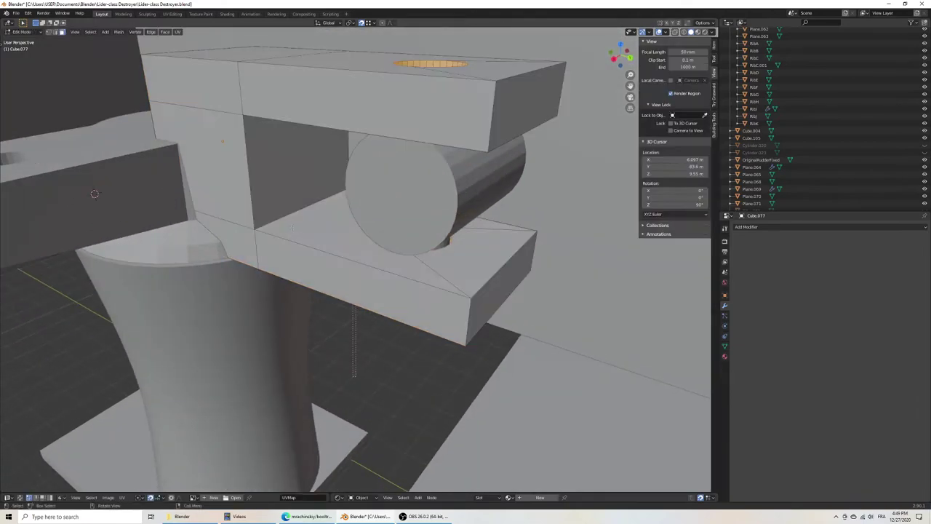
Step: Bevel the bracket's slot corner edges into rounded curves
{"action": "mouse_move", "coordinate": [229, 235]}
{"action": "middle_mouse_down"}
{"action": "mouse_move", "coordinate": [291, 224]}
{"action": "mouse_move", "coordinate": [269, 167]}
{"action": "mouse_move", "coordinate": [298, 175]}
{"action": "middle_mouse_up"}
{"action": "scroll", "coordinate": [296, 226], "scroll_direction": "down", "scroll_amount": 1}
{"action": "key", "text": "ctrl+b"}
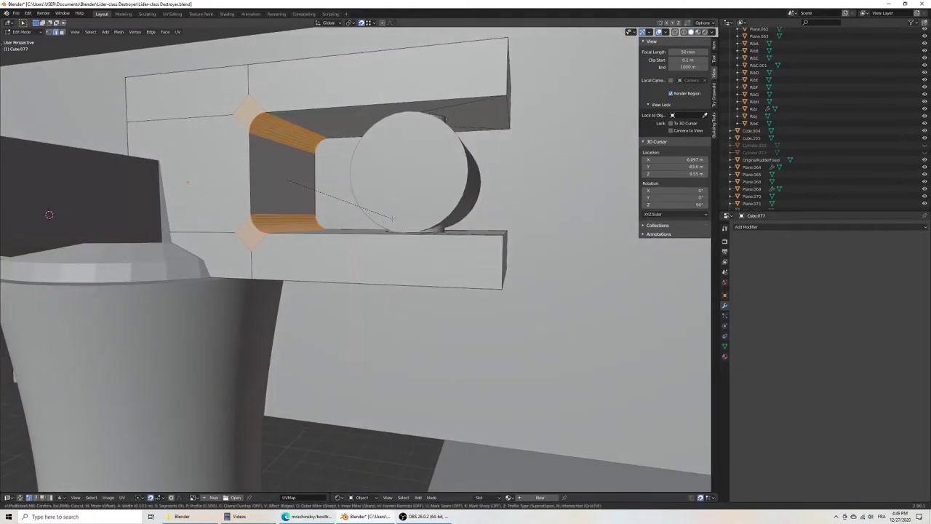
{"action": "scroll", "coordinate": [422, 214], "scroll_direction": "down", "scroll_amount": 2}
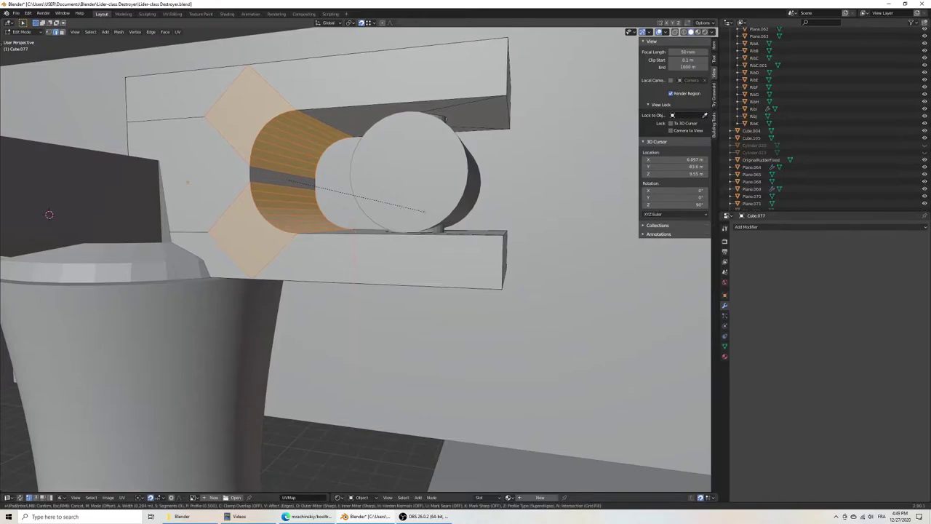
{"action": "left_click", "coordinate": [423, 211]}
{"action": "middle_click_drag", "start_coordinate": [423, 211], "coordinate": [392, 211]}
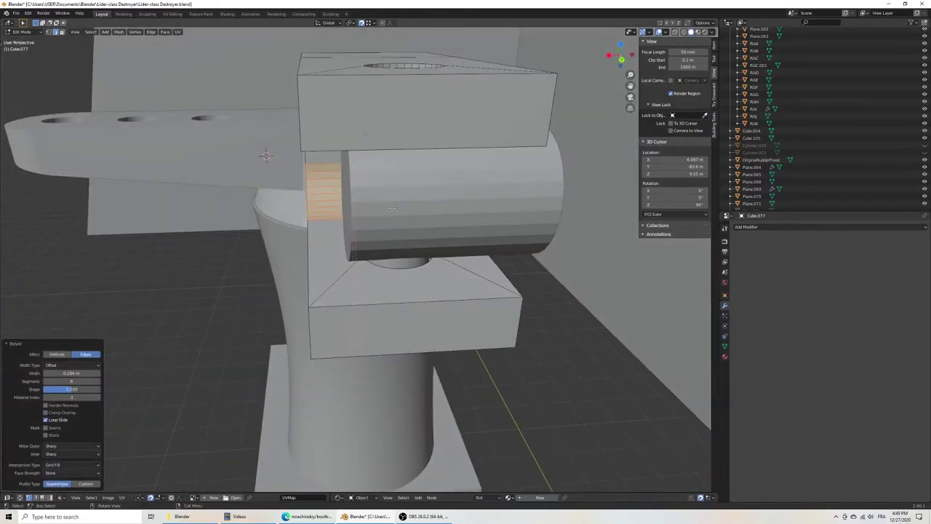
{"action": "scroll", "coordinate": [454, 187], "scroll_direction": "down", "scroll_amount": 5}
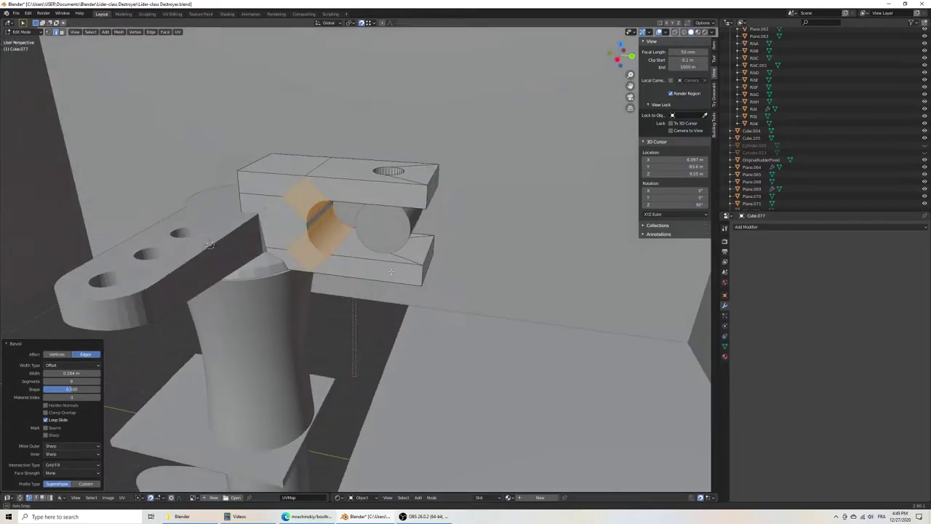
Step: Bevel the clamp's arm edges, save, and return to Object Mode
{"action": "middle_click_drag", "start_coordinate": [454, 188], "coordinate": [398, 291]}
{"action": "left_click", "coordinate": [398, 291]}
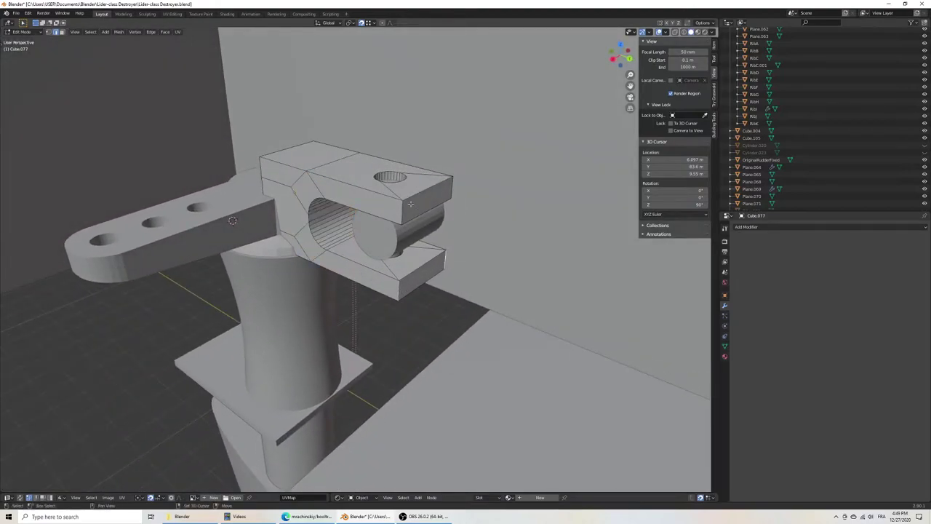
{"action": "middle_click_drag", "start_coordinate": [454, 188], "coordinate": [466, 245]}
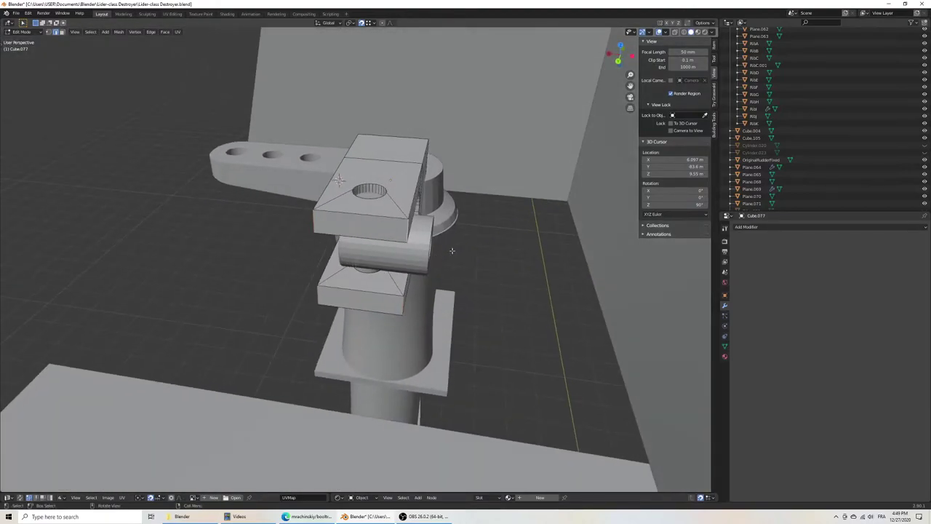
{"action": "key", "text": "ctrl+b"}
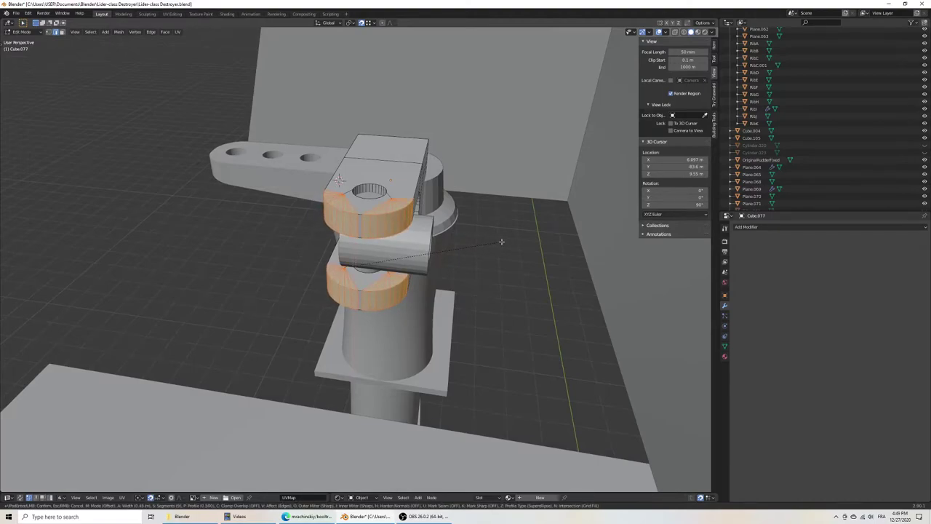
{"action": "left_click", "coordinate": [501, 242]}
{"action": "mouse_move", "coordinate": [501, 241]}
{"action": "middle_mouse_down"}
{"action": "mouse_move", "coordinate": [427, 235]}
{"action": "mouse_move", "coordinate": [399, 303]}
{"action": "mouse_move", "coordinate": [368, 307]}
{"action": "mouse_move", "coordinate": [238, 267]}
{"action": "mouse_move", "coordinate": [280, 261]}
{"action": "mouse_move", "coordinate": [265, 285]}
{"action": "middle_mouse_up"}
{"action": "key", "text": "ctrl+s"}
{"action": "scroll", "coordinate": [427, 235], "scroll_direction": "up", "scroll_amount": 2}
{"action": "key", "text": "Tab"}
{"action": "key", "text": "Tab"}
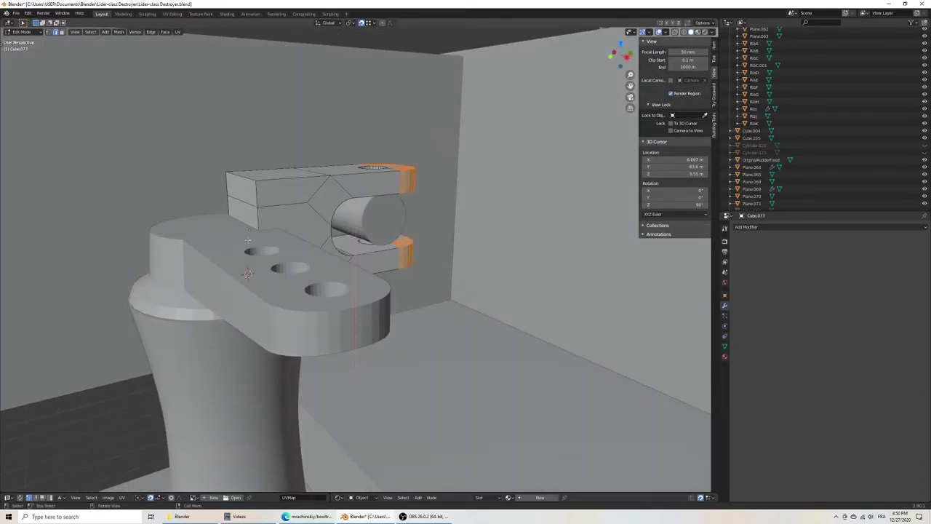
Step: Lower a back corner vertex along Z and merge the clamp's vertices by distance
{"action": "middle_click_drag", "start_coordinate": [248, 240], "coordinate": [294, 254]}
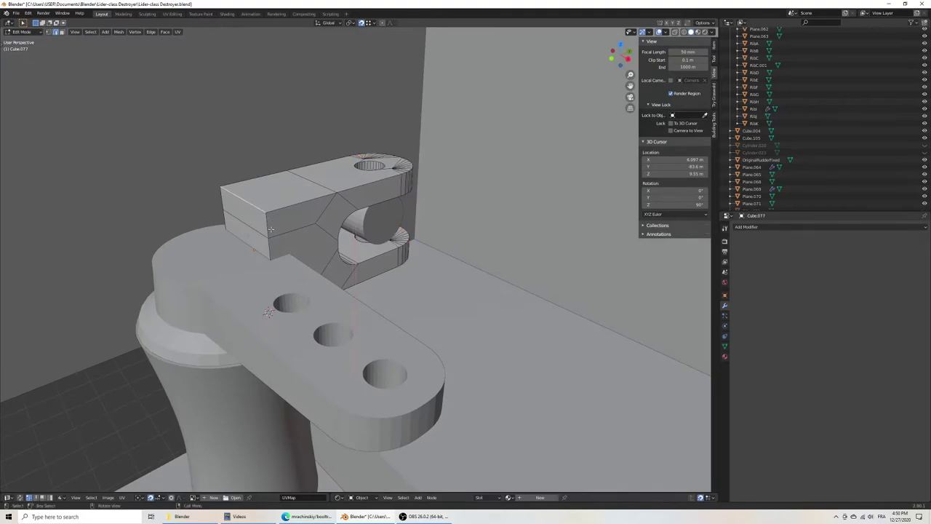
{"action": "middle_click_drag", "start_coordinate": [274, 221], "coordinate": [256, 224]}
{"action": "key", "text": "g"}
{"action": "key", "text": "z"}
{"action": "left_click", "coordinate": [247, 216]}
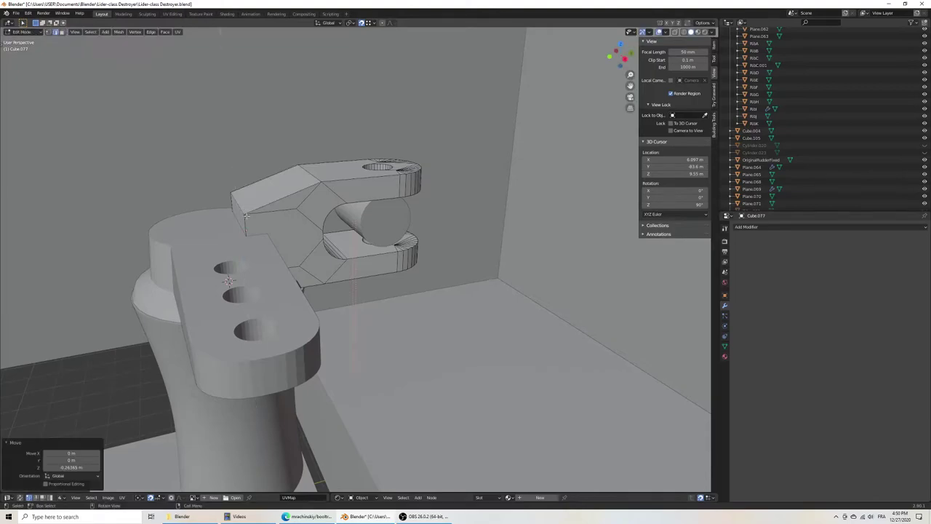
{"action": "key", "text": "a"}
{"action": "key", "text": "m"}
{"action": "key", "text": "b"}
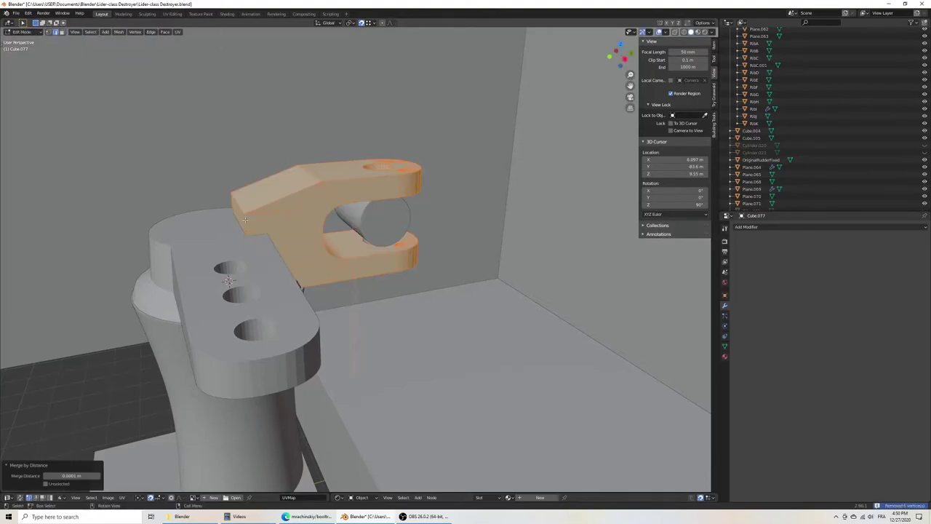
Step: Lower another corner vertex along Z, save, and return to Object Mode
{"action": "key", "text": "alt+a"}
{"action": "middle_click_drag", "start_coordinate": [229, 206], "coordinate": [248, 219]}
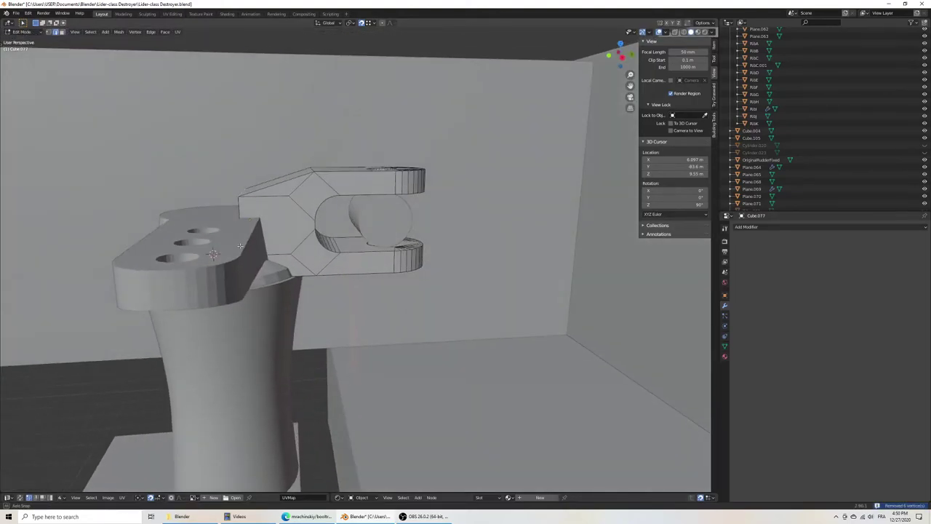
{"action": "left_click", "coordinate": [243, 213]}
{"action": "key", "text": "g"}
{"action": "key", "text": "z"}
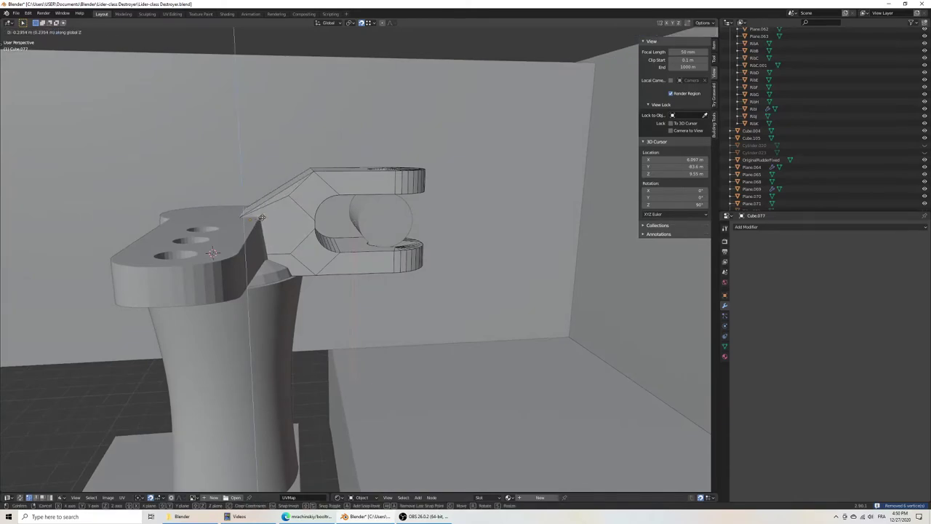
{"action": "left_click", "coordinate": [265, 215]}
{"action": "mouse_move", "coordinate": [265, 215]}
{"action": "middle_mouse_down"}
{"action": "mouse_move", "coordinate": [279, 264]}
{"action": "mouse_move", "coordinate": [271, 303]}
{"action": "mouse_move", "coordinate": [310, 267]}
{"action": "mouse_move", "coordinate": [369, 289]}
{"action": "mouse_move", "coordinate": [145, 290]}
{"action": "mouse_move", "coordinate": [294, 274]}
{"action": "middle_mouse_up"}
{"action": "key", "text": "ctrl+s"}
{"action": "key", "text": "Tab"}
{"action": "key", "text": "Tab"}
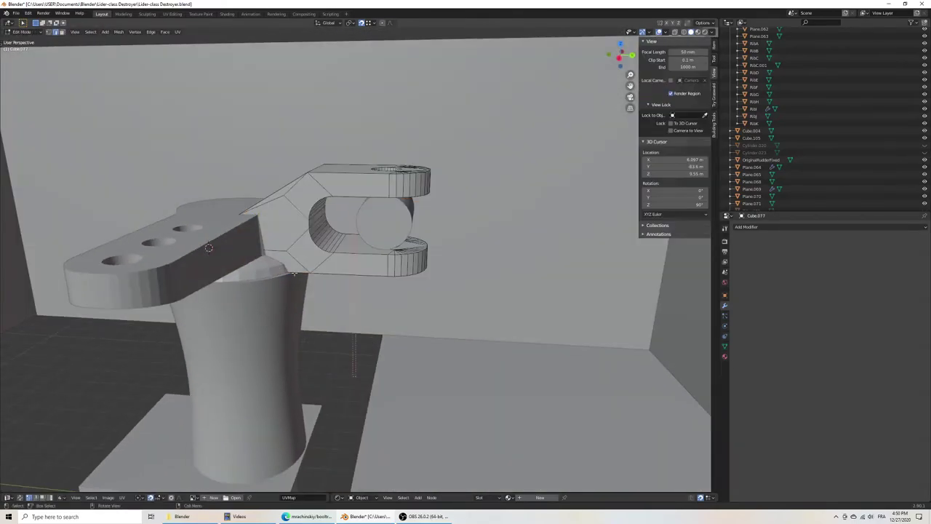
Step: In a wireframe side view, lower the clamp's top edge along Z
{"action": "key", "text": "KP_3"}
{"action": "key", "text": "z"}
{"action": "left_click", "coordinate": [225, 280]}
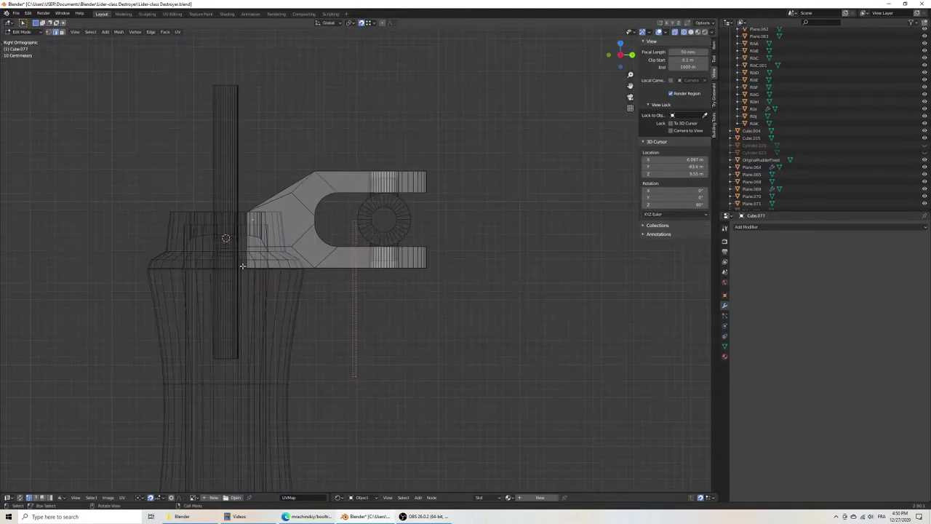
{"action": "left_click_drag", "start_coordinate": [248, 135], "coordinate": [471, 180]}
{"action": "scroll", "coordinate": [455, 201], "scroll_direction": "up", "scroll_amount": 1}
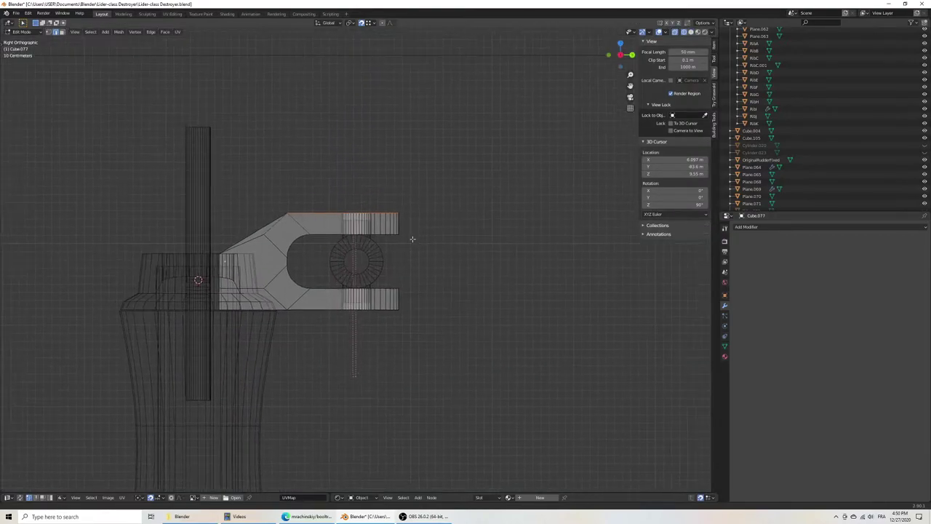
{"action": "scroll", "coordinate": [450, 231], "scroll_direction": "up", "scroll_amount": 1}
{"action": "key", "text": "g"}
{"action": "key", "text": "z"}
{"action": "left_click", "coordinate": [376, 211]}
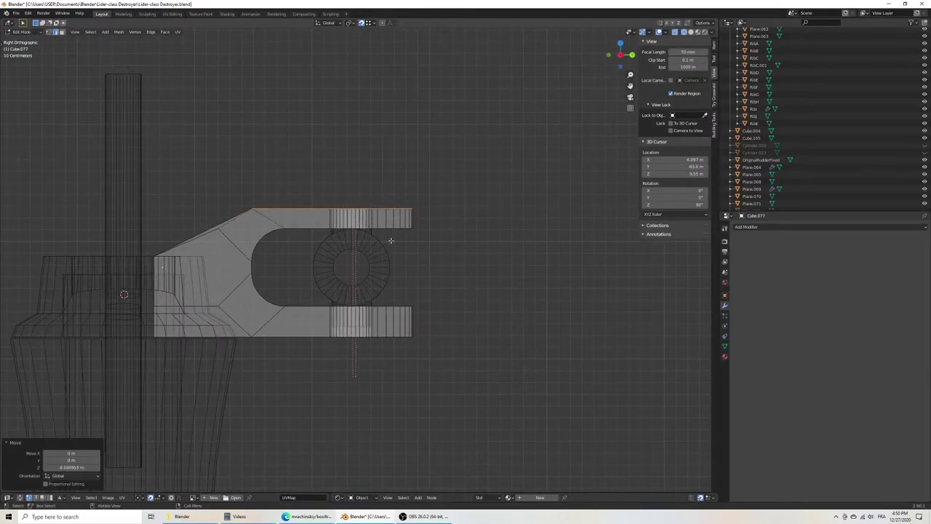
Step: Raise the clamp's bottom edge along Z and return to Object Mode
{"action": "left_click_drag", "start_coordinate": [273, 344], "coordinate": [271, 331]}
{"action": "key", "text": "g"}
{"action": "key", "text": "z"}
{"action": "left_click", "coordinate": [356, 329]}
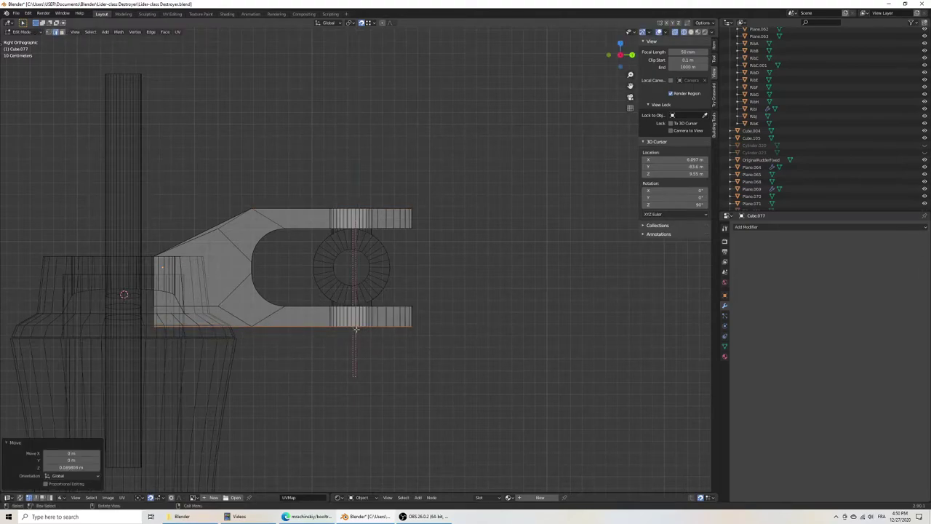
{"action": "right_click", "coordinate": [463, 340]}
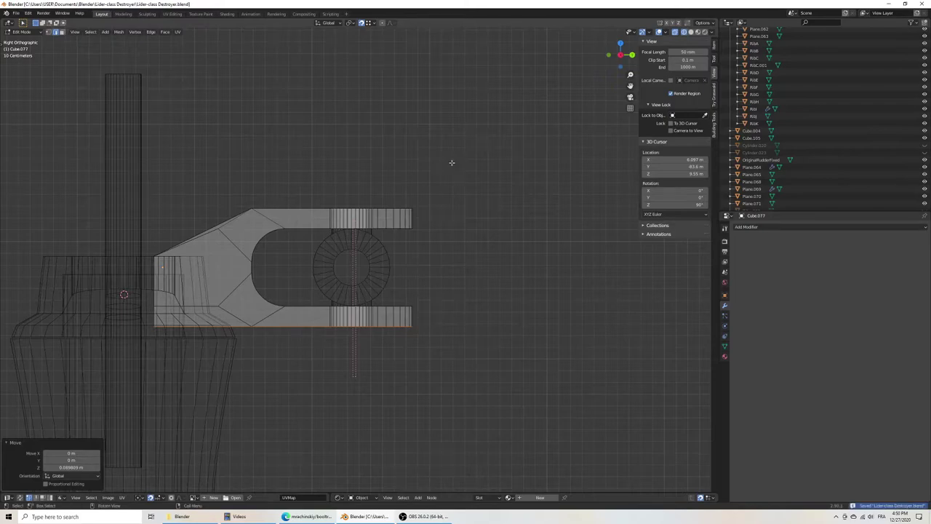
{"action": "key", "text": "Tab"}
{"action": "middle_click_drag", "start_coordinate": [384, 269], "coordinate": [382, 277], "text": "shift"}
{"action": "left_click", "coordinate": [382, 235]}
{"action": "scroll", "coordinate": [296, 281], "scroll_direction": "up", "scroll_amount": 5}
Step: Raise the clamp bracket along Z to meet the arm, then save
{"action": "key", "text": "g"}
{"action": "key", "text": "z"}
{"action": "left_click", "coordinate": [339, 253]}
{"action": "scroll", "coordinate": [344, 254], "scroll_direction": "down", "scroll_amount": 7}
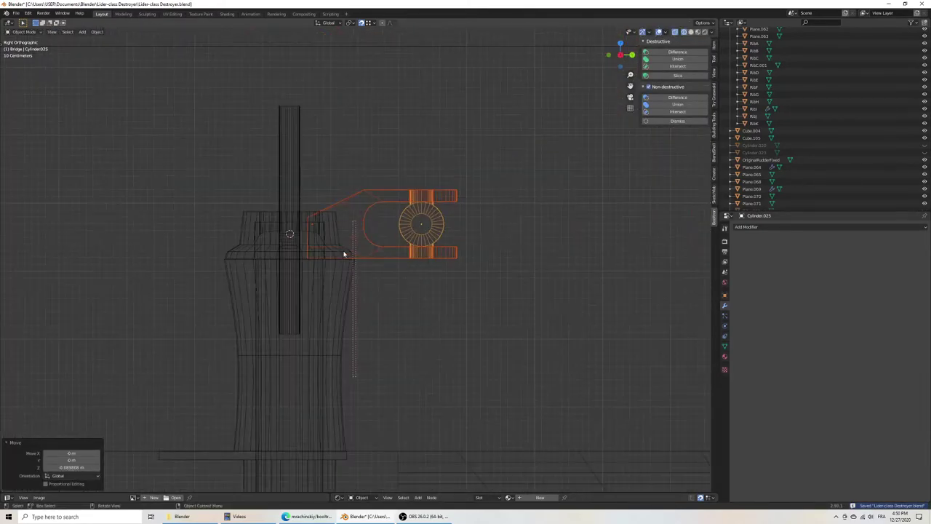
{"action": "key", "text": "z"}
{"action": "mouse_move", "coordinate": [368, 219]}
{"action": "middle_mouse_down"}
{"action": "mouse_move", "coordinate": [391, 322]}
{"action": "mouse_move", "coordinate": [388, 271]}
{"action": "mouse_move", "coordinate": [389, 289]}
{"action": "mouse_move", "coordinate": [368, 281]}
{"action": "mouse_move", "coordinate": [404, 313]}
{"action": "middle_mouse_up"}
{"action": "left_click", "coordinate": [414, 240]}
{"action": "key", "text": "ctrl+s"}
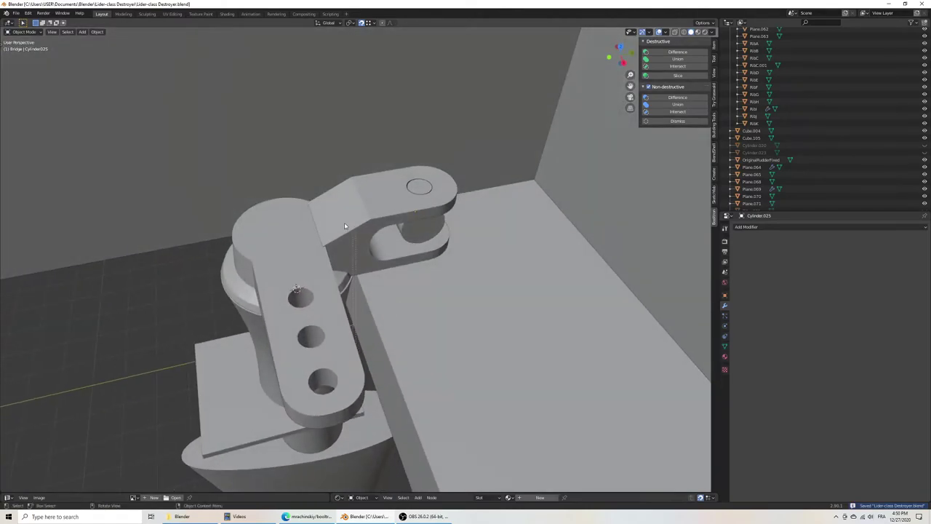
Step: Try a boolean union of the clamp with the servo arm
{"action": "middle_click_drag", "start_coordinate": [320, 300], "coordinate": [366, 280]}
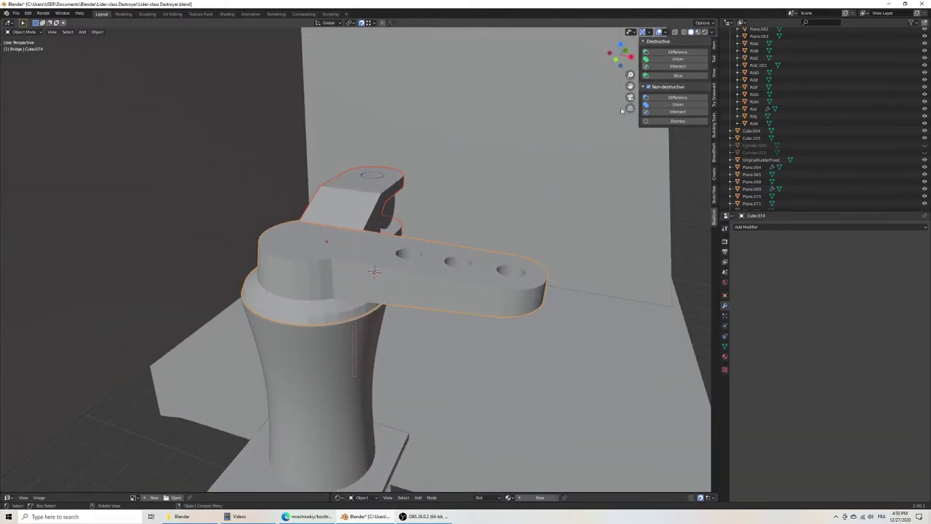
{"action": "left_click", "coordinate": [683, 106]}
{"action": "middle_click_drag", "start_coordinate": [632, 167], "coordinate": [588, 174]}
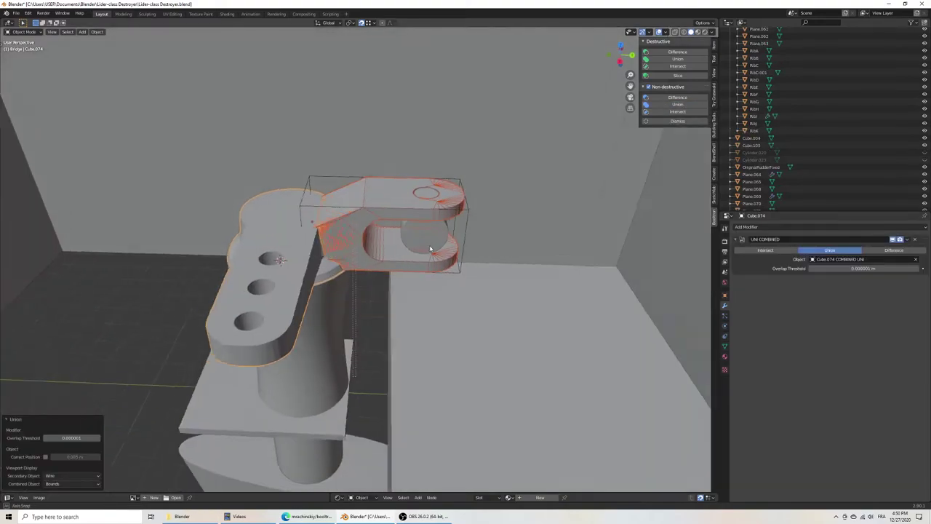
{"action": "left_click", "coordinate": [689, 60]}
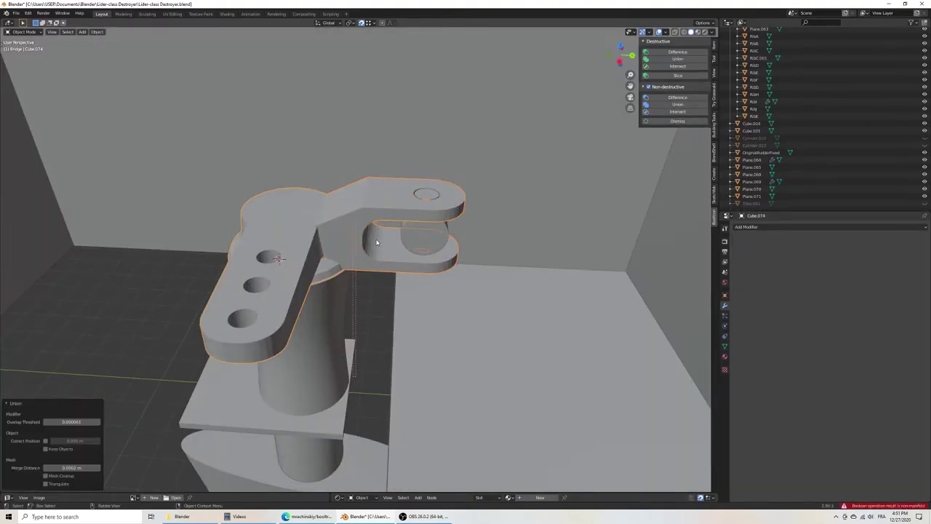
{"action": "mouse_move", "coordinate": [327, 276]}
{"action": "middle_mouse_down"}
{"action": "mouse_move", "coordinate": [313, 255]}
{"action": "mouse_move", "coordinate": [325, 264]}
{"action": "middle_mouse_up"}
Step: Inspect the union result in wireframe, then go back to solid shading
{"action": "key", "text": "z"}
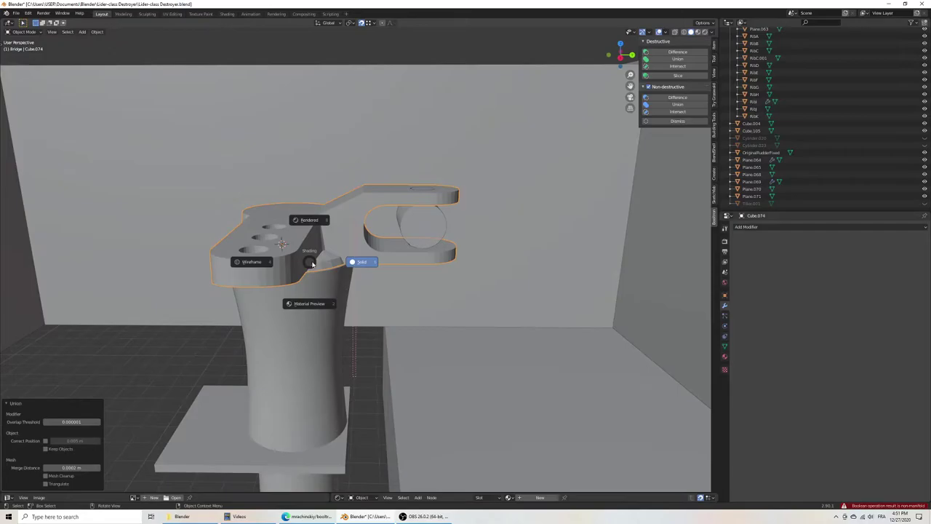
{"action": "left_click", "coordinate": [281, 245]}
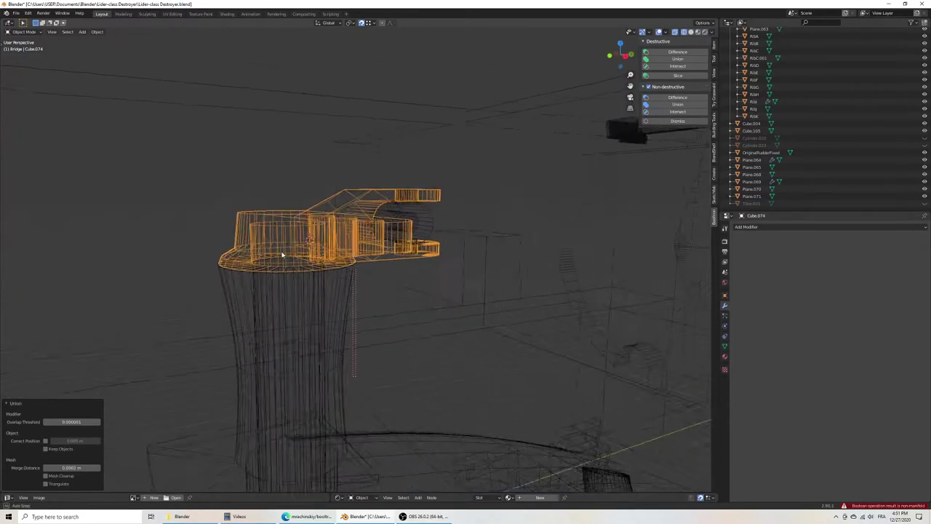
{"action": "mouse_move", "coordinate": [282, 246]}
{"action": "middle_mouse_down"}
{"action": "mouse_move", "coordinate": [290, 271]}
{"action": "mouse_move", "coordinate": [312, 254]}
{"action": "mouse_move", "coordinate": [305, 281]}
{"action": "mouse_move", "coordinate": [277, 291]}
{"action": "mouse_move", "coordinate": [274, 271]}
{"action": "mouse_move", "coordinate": [266, 306]}
{"action": "middle_mouse_up"}
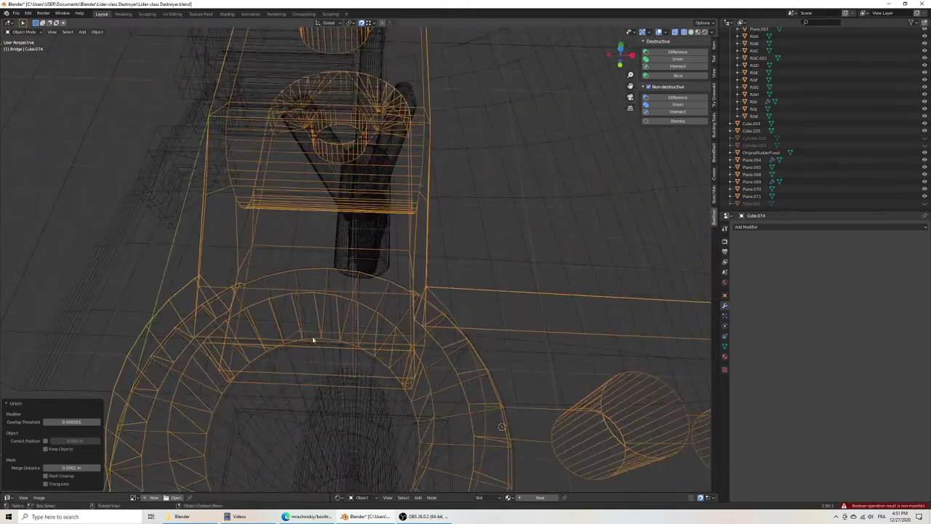
{"action": "mouse_move", "coordinate": [306, 364]}
{"action": "middle_mouse_down"}
{"action": "mouse_move", "coordinate": [305, 289]}
{"action": "mouse_move", "coordinate": [304, 326]}
{"action": "middle_mouse_up"}
{"action": "key", "text": "x"}
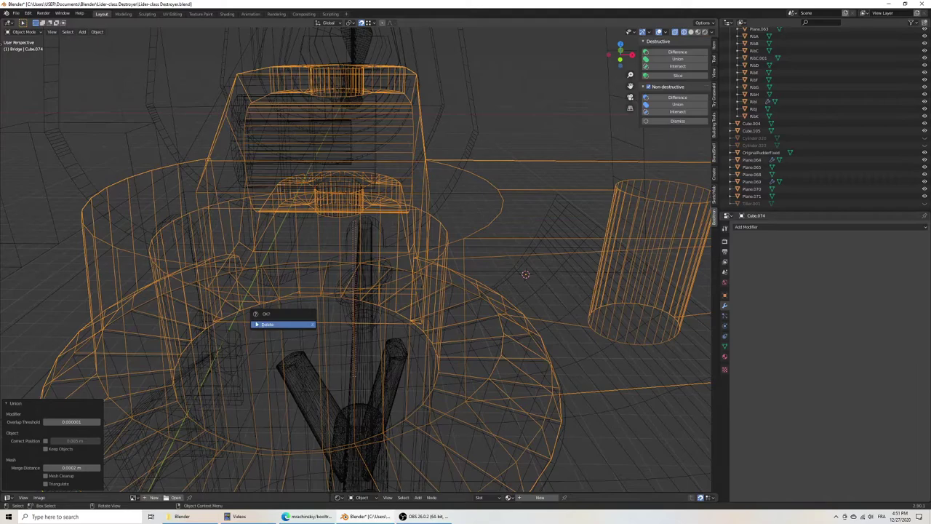
{"action": "key", "text": "z"}
{"action": "left_click", "coordinate": [267, 276]}
{"action": "scroll", "coordinate": [293, 284], "scroll_direction": "up", "scroll_amount": 3}
{"action": "scroll", "coordinate": [295, 275], "scroll_direction": "up", "scroll_amount": 3}
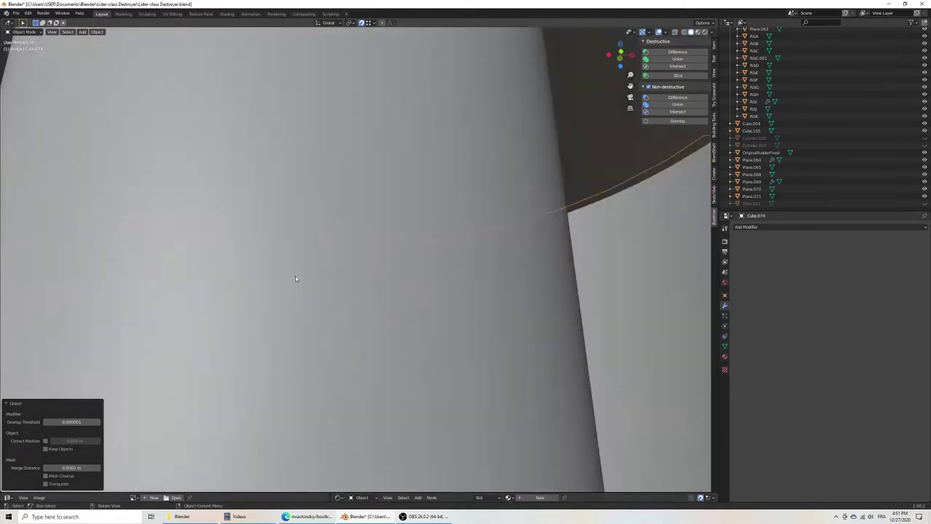
{"action": "mouse_move", "coordinate": [296, 279]}
{"action": "middle_mouse_down"}
{"action": "mouse_move", "coordinate": [280, 260]}
{"action": "mouse_move", "coordinate": [276, 203]}
{"action": "mouse_move", "coordinate": [254, 264]}
{"action": "mouse_move", "coordinate": [260, 280]}
{"action": "mouse_move", "coordinate": [212, 369]}
{"action": "mouse_move", "coordinate": [213, 392]}
{"action": "mouse_move", "coordinate": [309, 352]}
{"action": "mouse_move", "coordinate": [324, 315]}
{"action": "middle_mouse_up"}
Step: Edit the clamp's mesh from a top-down wireframe view
{"action": "left_click", "coordinate": [324, 315]}
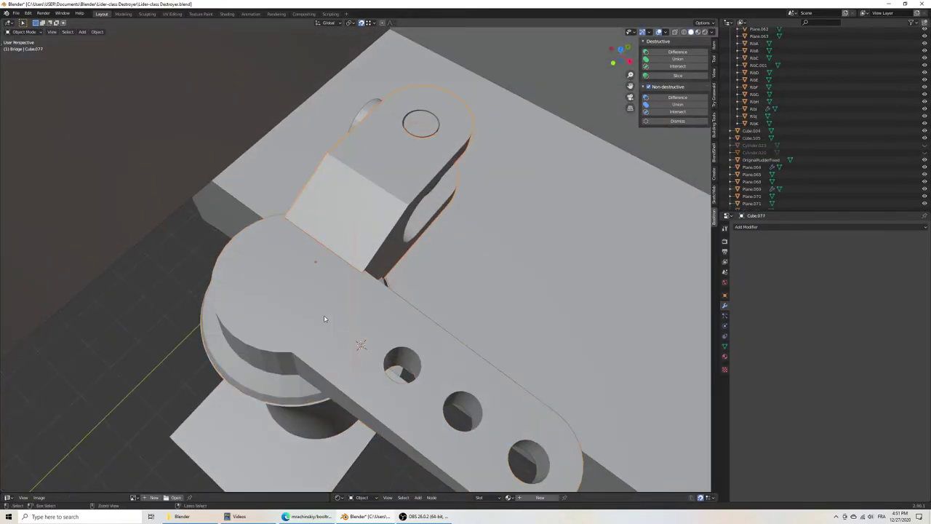
{"action": "key", "text": "KP_7"}
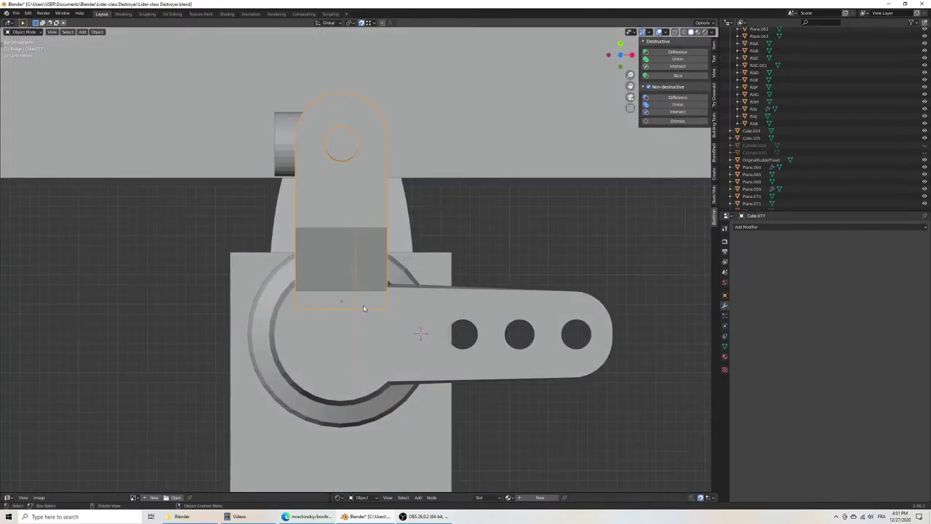
{"action": "key", "text": "Tab"}
{"action": "key", "text": "z"}
{"action": "left_click", "coordinate": [269, 301]}
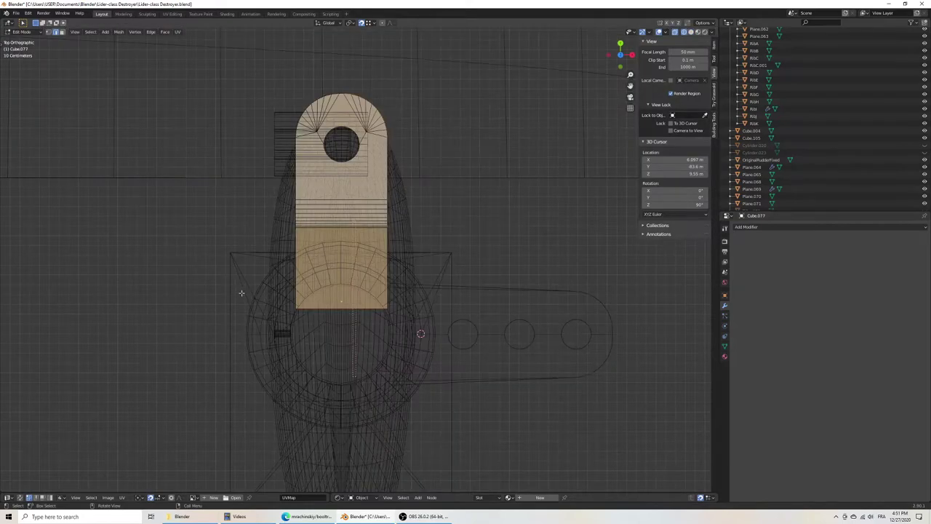
{"action": "key", "text": "h"}
{"action": "right_click", "coordinate": [403, 331]}
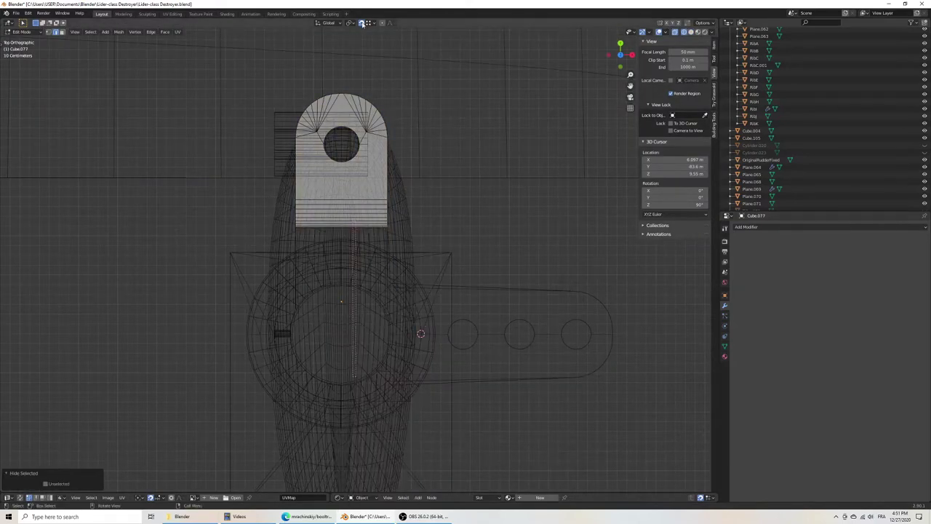
{"action": "middle_click_drag", "start_coordinate": [430, 270], "coordinate": [455, 251]}
{"action": "key", "text": "ctrl+z"}
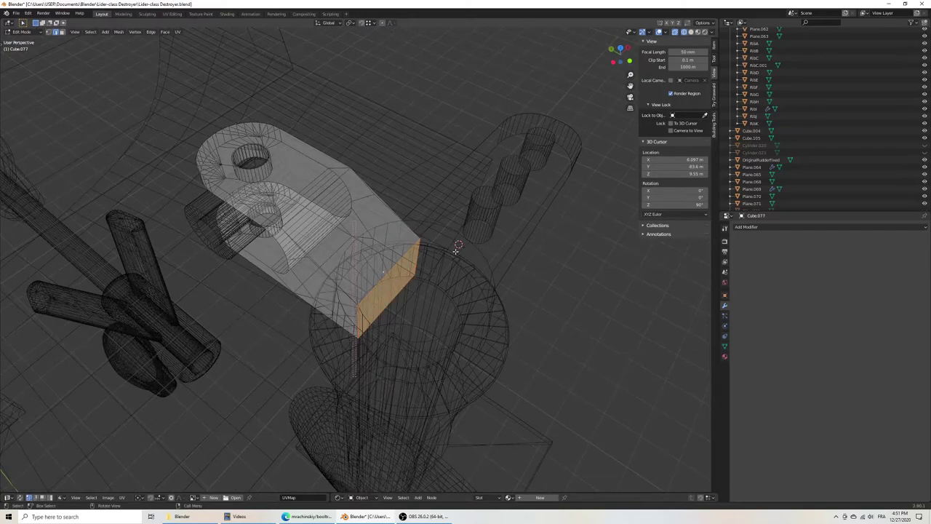
{"action": "key", "text": "KP_7"}
{"action": "scroll", "coordinate": [415, 334], "scroll_direction": "up", "scroll_amount": 5}
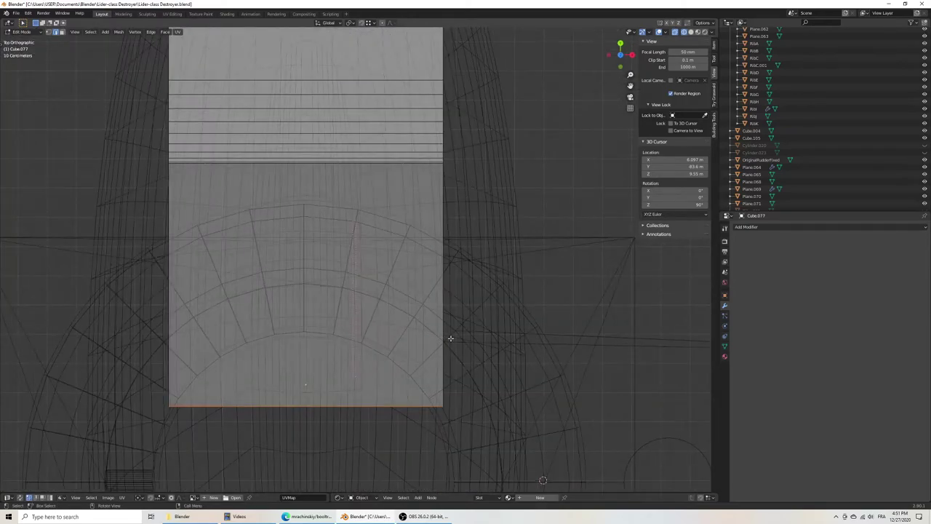
Step: Move the clamp's bottom edge up along Y in two moves
{"action": "key", "text": "g"}
{"action": "key", "text": "y"}
{"action": "left_click", "coordinate": [462, 276]}
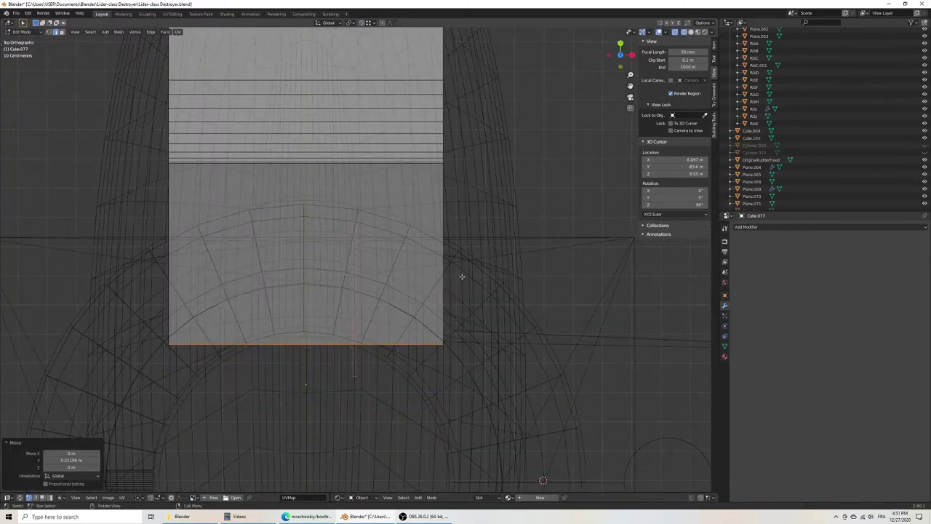
{"action": "left_click", "coordinate": [541, 276]}
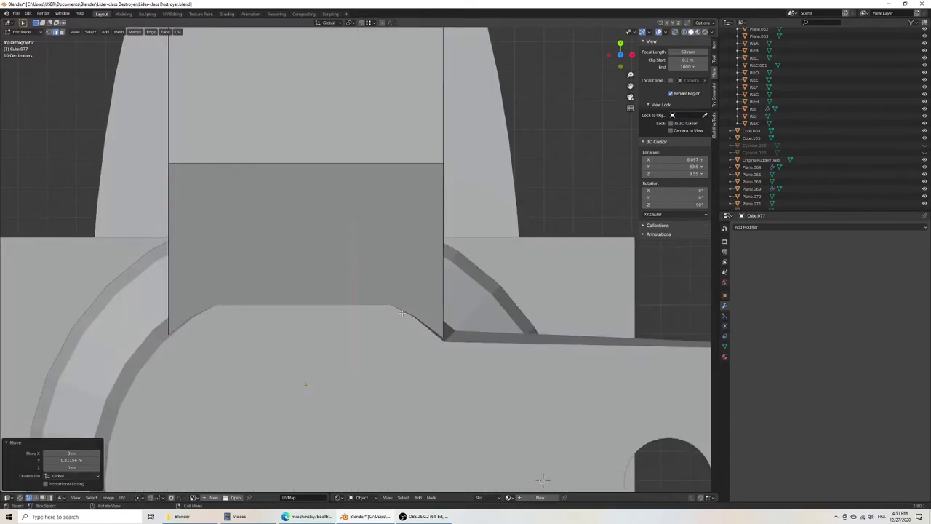
{"action": "key", "text": "g"}
{"action": "key", "text": "y"}
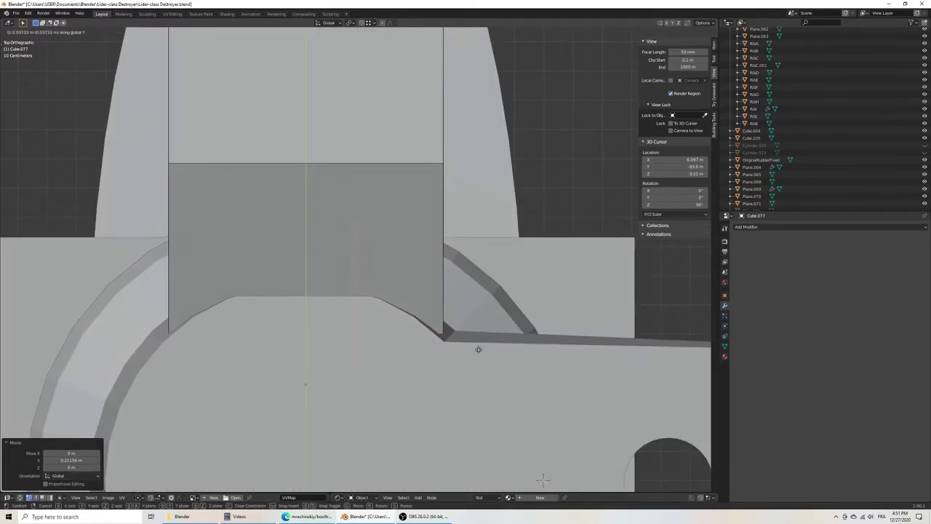
{"action": "left_click", "coordinate": [477, 354]}
{"action": "key", "text": "z"}
{"action": "left_click", "coordinate": [396, 365]}
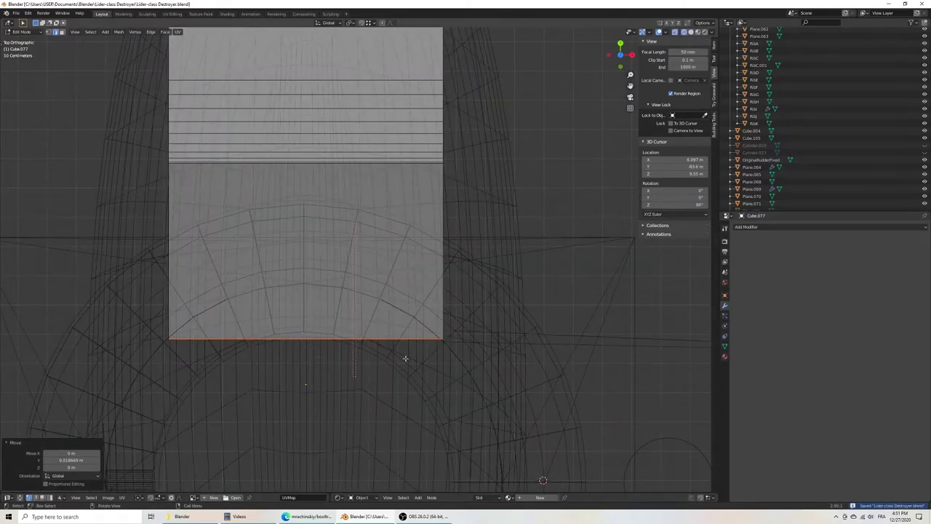
Step: Scale the bottom edge narrower along X, nudge it up along Y, and save
{"action": "key", "text": "s"}
{"action": "key", "text": "x"}
{"action": "left_click", "coordinate": [459, 351]}
{"action": "key", "text": "g"}
{"action": "key", "text": "y"}
{"action": "left_click", "coordinate": [424, 355]}
{"action": "key", "text": "ctrl+s"}
{"action": "key", "text": "z"}
{"action": "left_click", "coordinate": [481, 358]}
{"action": "key", "text": "Tab"}
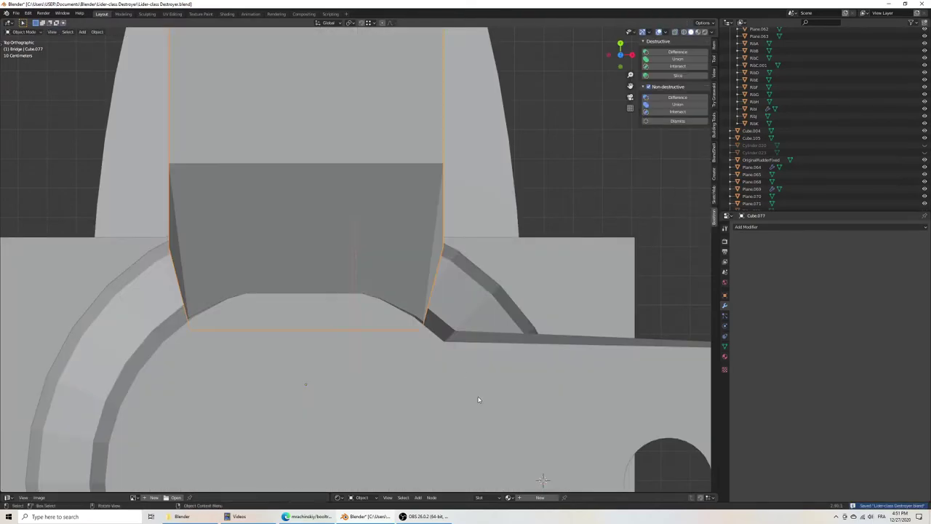
{"action": "mouse_move", "coordinate": [427, 357]}
{"action": "middle_mouse_down"}
{"action": "mouse_move", "coordinate": [393, 363]}
{"action": "mouse_move", "coordinate": [312, 222]}
{"action": "middle_mouse_up"}
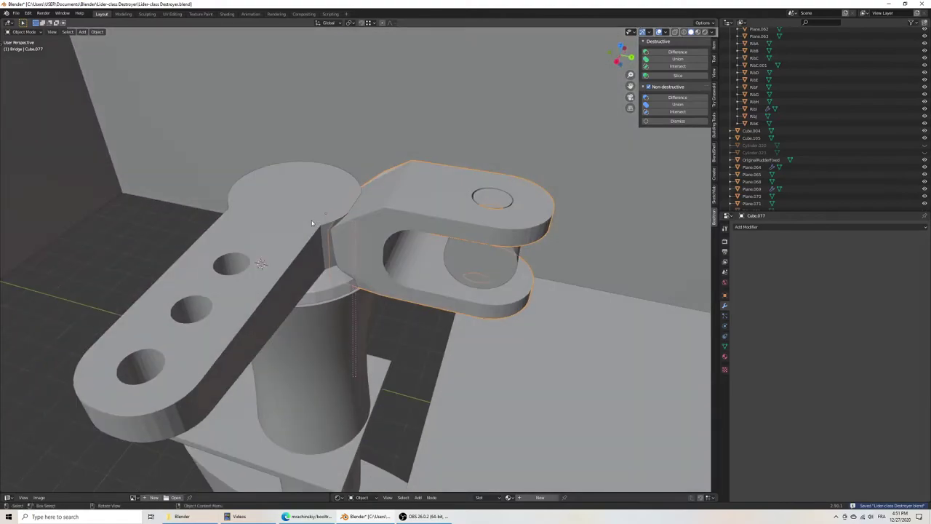
{"action": "left_click", "coordinate": [299, 197], "text": "shift"}
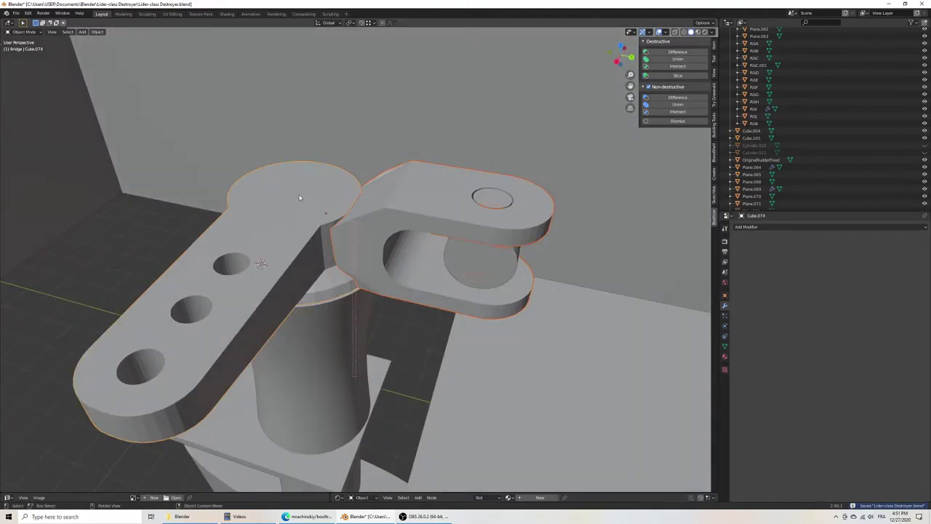
{"action": "left_click", "coordinate": [678, 59]}
{"action": "mouse_move", "coordinate": [540, 138]}
{"action": "middle_mouse_down"}
{"action": "mouse_move", "coordinate": [352, 246]}
{"action": "mouse_move", "coordinate": [312, 201]}
{"action": "mouse_move", "coordinate": [312, 225]}
{"action": "mouse_move", "coordinate": [291, 233]}
{"action": "mouse_move", "coordinate": [308, 219]}
{"action": "mouse_move", "coordinate": [318, 244]}
{"action": "mouse_move", "coordinate": [353, 240]}
{"action": "mouse_move", "coordinate": [359, 293]}
{"action": "mouse_move", "coordinate": [393, 223]}
{"action": "mouse_move", "coordinate": [379, 305]}
{"action": "mouse_move", "coordinate": [401, 291]}
{"action": "mouse_move", "coordinate": [374, 289]}
{"action": "mouse_move", "coordinate": [355, 270]}
{"action": "mouse_move", "coordinate": [322, 270]}
{"action": "mouse_move", "coordinate": [308, 322]}
{"action": "mouse_move", "coordinate": [376, 306]}
{"action": "mouse_move", "coordinate": [344, 281]}
{"action": "mouse_move", "coordinate": [389, 275]}
{"action": "mouse_move", "coordinate": [380, 215]}
{"action": "middle_mouse_up"}
{"action": "key", "text": "z"}
{"action": "left_click", "coordinate": [354, 225]}
{"action": "key", "text": "shift+z"}
{"action": "mouse_move", "coordinate": [409, 325]}
{"action": "middle_mouse_down"}
{"action": "mouse_move", "coordinate": [415, 270]}
{"action": "mouse_move", "coordinate": [477, 276]}
{"action": "mouse_move", "coordinate": [323, 228]}
{"action": "mouse_move", "coordinate": [319, 237]}
{"action": "middle_mouse_up"}
{"action": "left_click", "coordinate": [318, 357]}
{"action": "key", "text": "ctrl+3"}
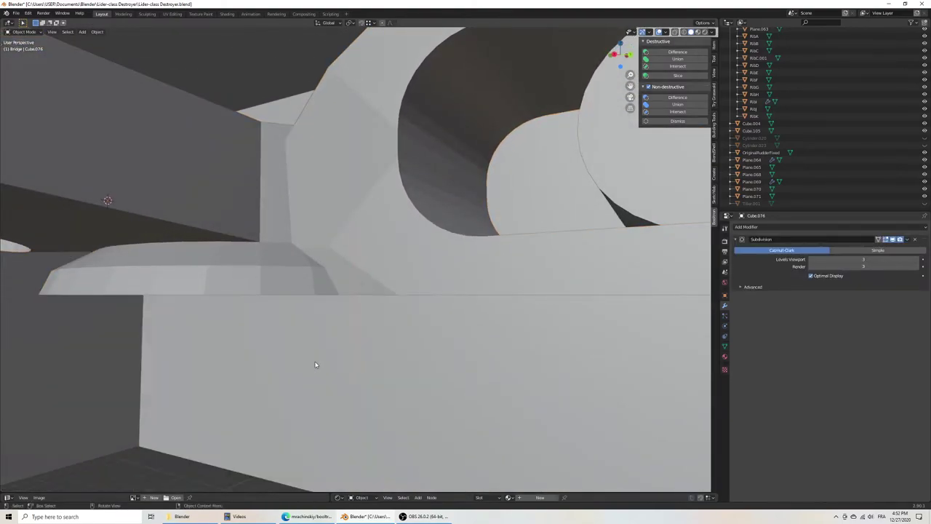
{"action": "mouse_move", "coordinate": [316, 366]}
{"action": "middle_mouse_down"}
{"action": "mouse_move", "coordinate": [308, 316]}
{"action": "mouse_move", "coordinate": [320, 281]}
{"action": "mouse_move", "coordinate": [403, 315]}
{"action": "mouse_move", "coordinate": [395, 265]}
{"action": "middle_mouse_up"}
{"action": "key", "text": "ctrl+z"}
{"action": "key", "text": "Tab"}
{"action": "mouse_move", "coordinate": [405, 326]}
{"action": "middle_mouse_down"}
{"action": "mouse_move", "coordinate": [333, 218]}
{"action": "mouse_move", "coordinate": [270, 249]}
{"action": "mouse_move", "coordinate": [272, 199]}
{"action": "mouse_move", "coordinate": [269, 272]}
{"action": "mouse_move", "coordinate": [247, 266]}
{"action": "mouse_move", "coordinate": [197, 276]}
{"action": "mouse_move", "coordinate": [553, 308]}
{"action": "mouse_move", "coordinate": [320, 283]}
{"action": "mouse_move", "coordinate": [299, 206]}
{"action": "mouse_move", "coordinate": [233, 264]}
{"action": "mouse_move", "coordinate": [266, 243]}
{"action": "mouse_move", "coordinate": [322, 239]}
{"action": "mouse_move", "coordinate": [240, 293]}
{"action": "mouse_move", "coordinate": [241, 346]}
{"action": "mouse_move", "coordinate": [319, 323]}
{"action": "middle_mouse_up"}
{"action": "scroll", "coordinate": [272, 199], "scroll_direction": "up", "scroll_amount": 3}
{"action": "scroll", "coordinate": [274, 191], "scroll_direction": "up", "scroll_amount": 3}
{"action": "scroll", "coordinate": [274, 190], "scroll_direction": "up", "scroll_amount": 3}
{"action": "key", "text": "Tab"}
{"action": "left_click", "coordinate": [241, 346]}
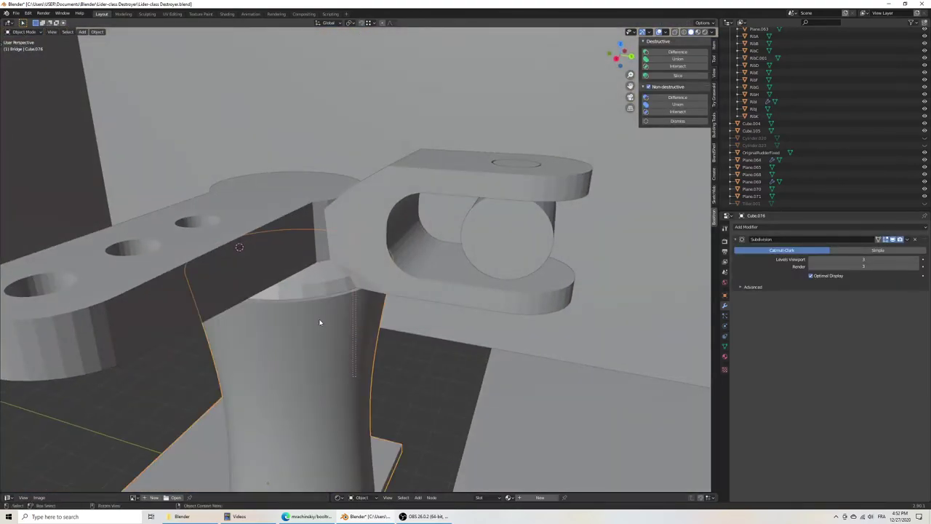
{"action": "left_click", "coordinate": [317, 315]}
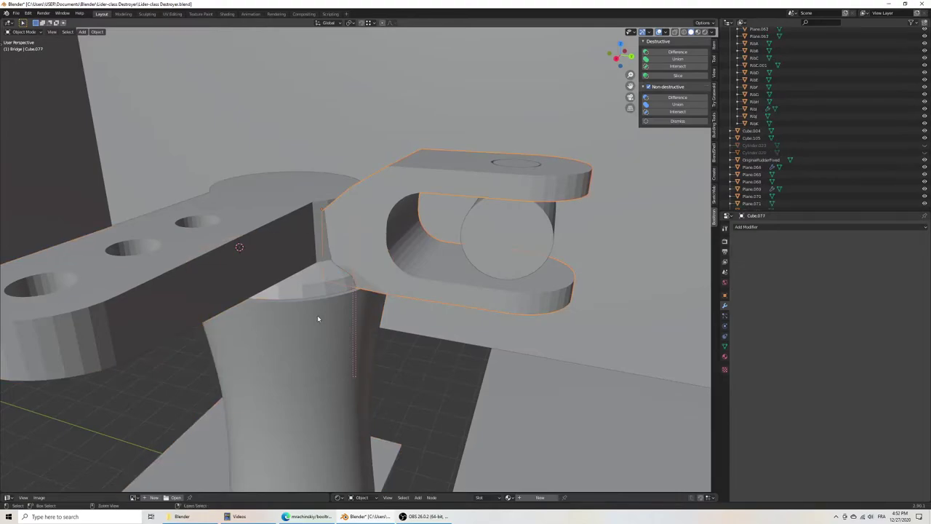
Step: Reselect the clamp bracket and enter Edit Mode, viewing it from above
{"action": "key", "text": "Tab"}
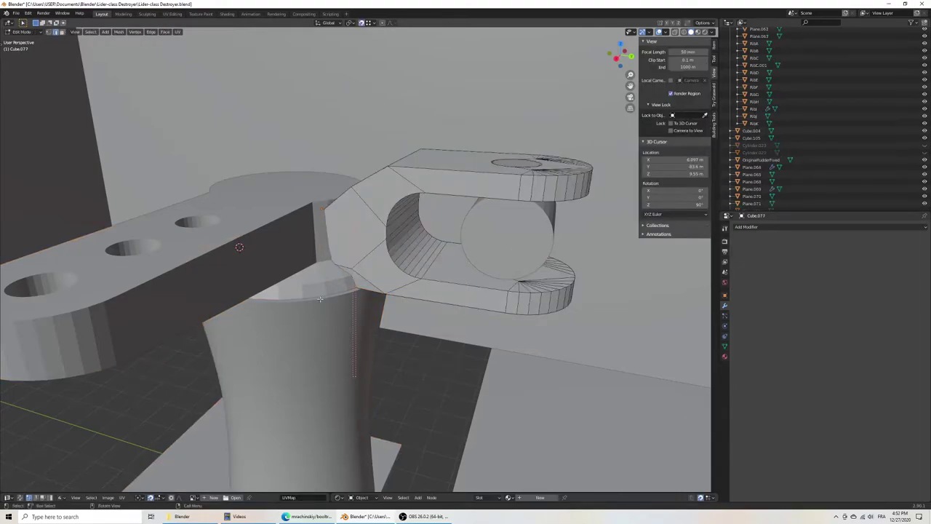
{"action": "middle_click_drag", "start_coordinate": [321, 294], "coordinate": [337, 293]}
{"action": "key", "text": "Tab"}
{"action": "left_click", "coordinate": [314, 279]}
{"action": "left_click", "coordinate": [398, 229]}
{"action": "key", "text": "Tab"}
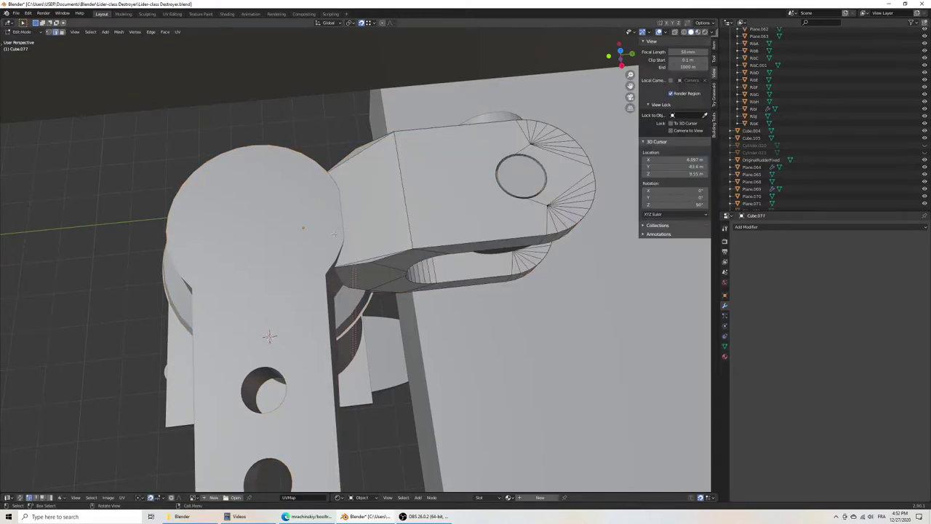
{"action": "middle_click_drag", "start_coordinate": [334, 233], "coordinate": [337, 204]}
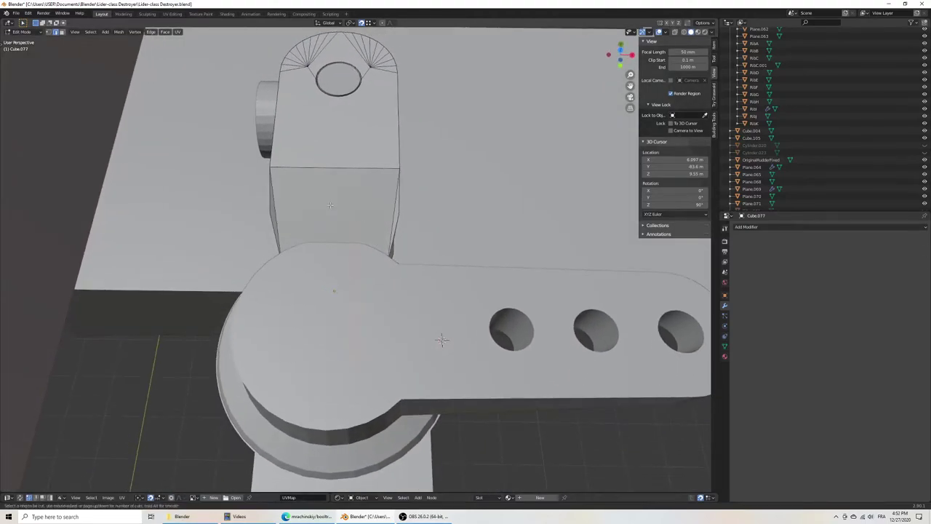
Step: Add seven evenly spaced loop cuts across the block joining bracket and arm
{"action": "key", "text": "Tab"}
{"action": "left_click", "coordinate": [334, 257]}
{"action": "key", "text": "Tab"}
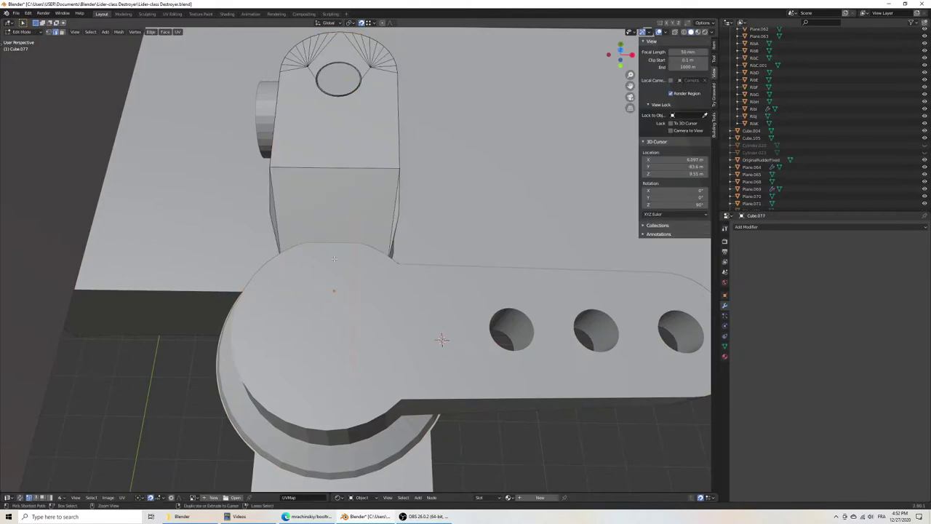
{"action": "mouse_move", "coordinate": [334, 257]}
{"action": "middle_mouse_down"}
{"action": "mouse_move", "coordinate": [303, 241]}
{"action": "mouse_move", "coordinate": [346, 234]}
{"action": "middle_mouse_up"}
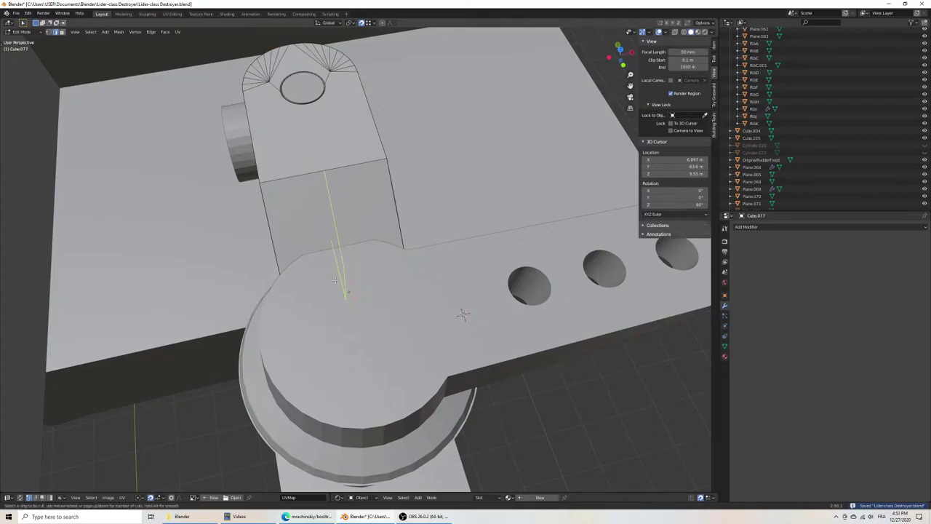
{"action": "scroll", "coordinate": [336, 280], "scroll_direction": "up", "scroll_amount": 1}
{"action": "scroll", "coordinate": [335, 280], "scroll_direction": "up", "scroll_amount": 1}
{"action": "scroll", "coordinate": [336, 281], "scroll_direction": "up", "scroll_amount": 2}
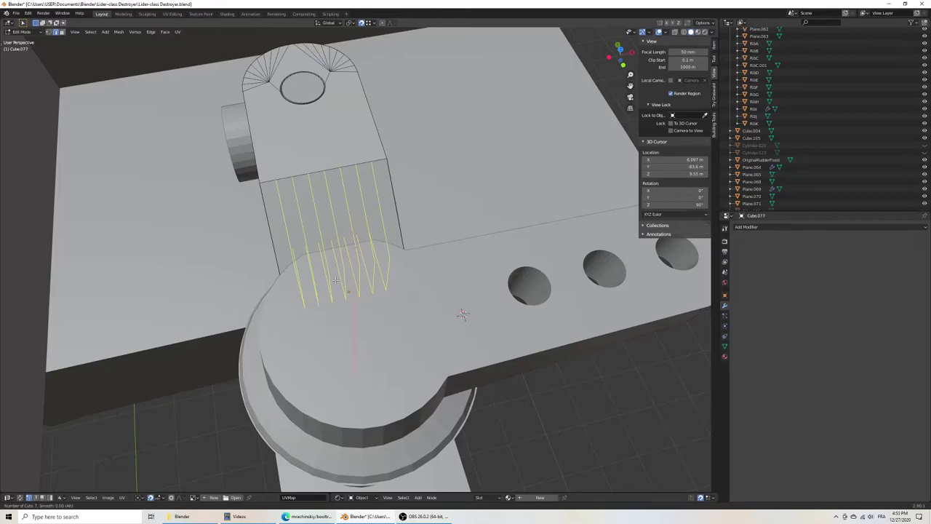
{"action": "left_click", "coordinate": [334, 279]}
Step: Switch the viewport to wireframe and orbit to inspect the new loops
{"action": "mouse_move", "coordinate": [334, 279]}
{"action": "middle_mouse_down"}
{"action": "mouse_move", "coordinate": [299, 222]}
{"action": "mouse_move", "coordinate": [383, 290]}
{"action": "middle_mouse_up"}
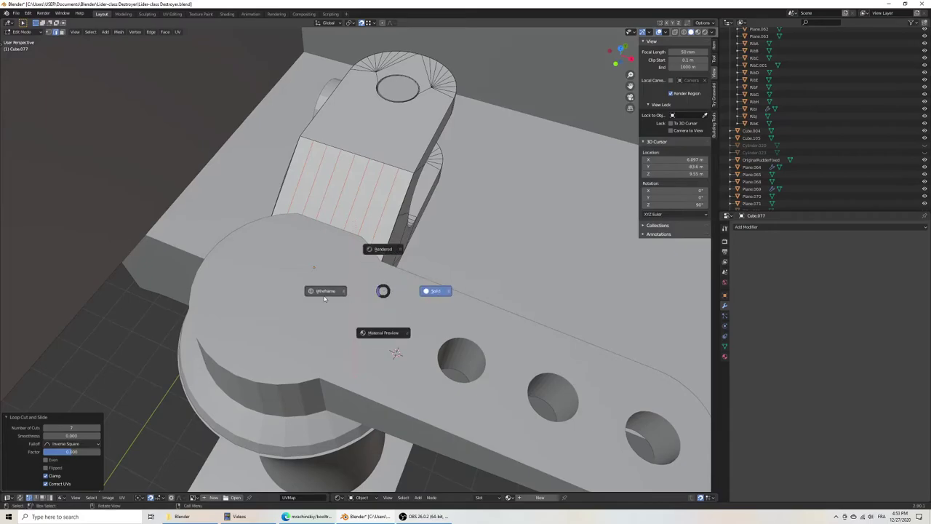
{"action": "left_click", "coordinate": [324, 291]}
{"action": "mouse_move", "coordinate": [325, 298]}
{"action": "middle_mouse_down"}
{"action": "mouse_move", "coordinate": [393, 339]}
{"action": "mouse_move", "coordinate": [416, 261]}
{"action": "middle_mouse_up"}
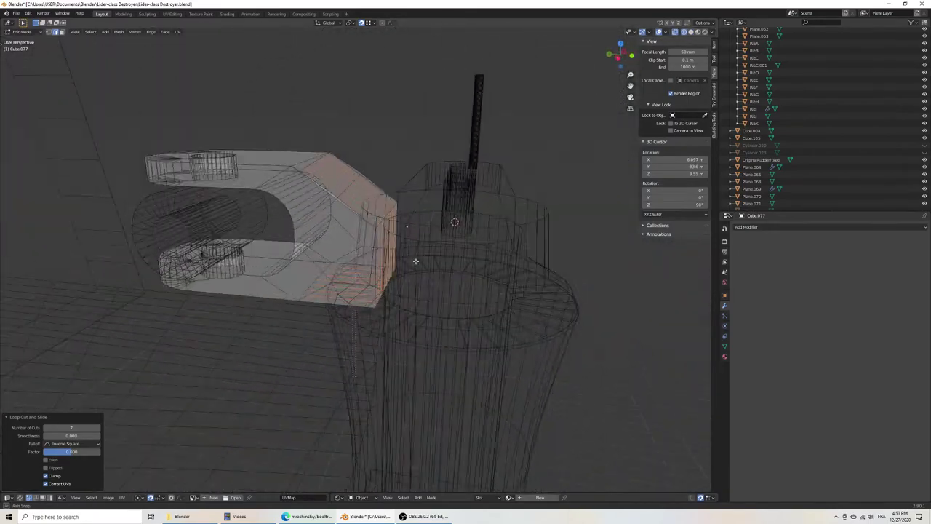
Step: Grab the bracket's corner vertices and a neighbouring vertex into new positions
{"action": "middle_click_drag", "start_coordinate": [118, 77], "coordinate": [305, 192]}
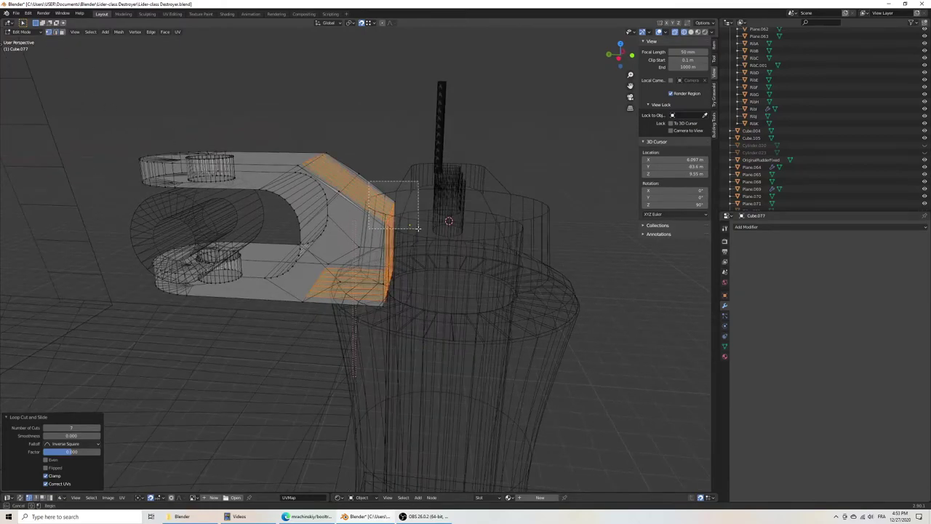
{"action": "left_click_drag", "start_coordinate": [367, 181], "coordinate": [419, 229]}
{"action": "key", "text": "g"}
{"action": "left_click", "coordinate": [385, 192]}
{"action": "middle_click_drag", "start_coordinate": [385, 192], "coordinate": [364, 254]}
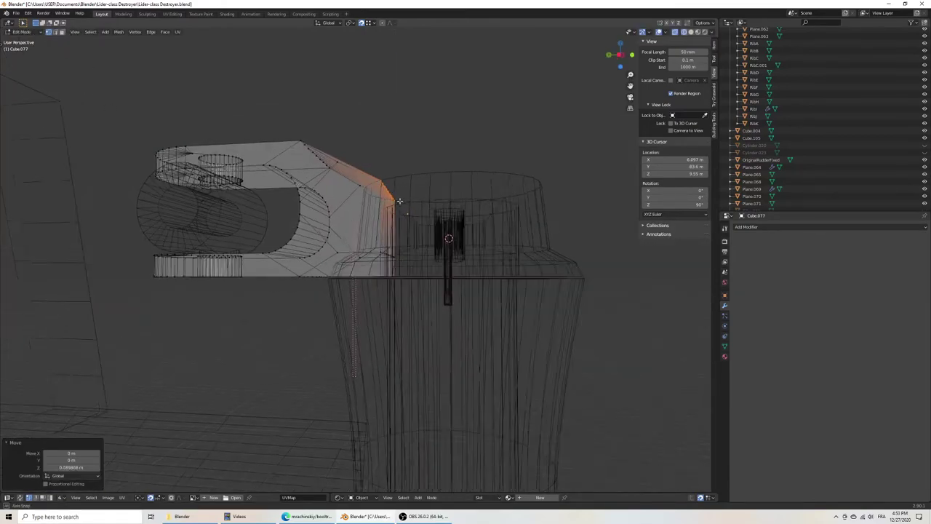
{"action": "left_click", "coordinate": [451, 215]}
{"action": "key", "text": "g"}
{"action": "left_click", "coordinate": [416, 201]}
Step: Reposition a run of five vertices across the top of the block
{"action": "key", "text": "g"}
{"action": "left_click", "coordinate": [356, 218]}
{"action": "key", "text": "g"}
{"action": "left_click", "coordinate": [350, 189]}
{"action": "key", "text": "g"}
{"action": "left_click", "coordinate": [305, 219]}
{"action": "key", "text": "g"}
{"action": "left_click", "coordinate": [284, 199]}
{"action": "key", "text": "g"}
{"action": "left_click", "coordinate": [250, 211]}
Step: From a higher view, move two more vertices on the block
{"action": "middle_click_drag", "start_coordinate": [250, 211], "coordinate": [265, 220]}
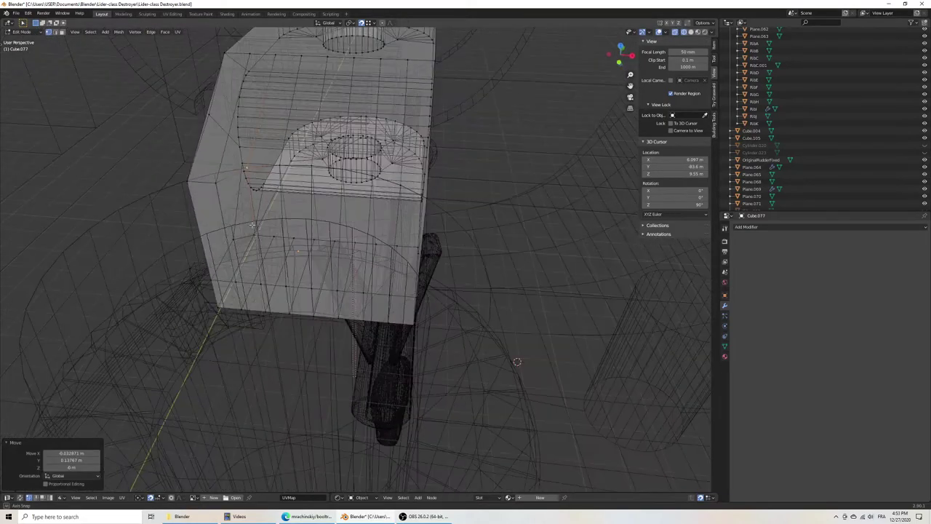
{"action": "key", "text": "g"}
{"action": "left_click", "coordinate": [221, 185]}
{"action": "mouse_move", "coordinate": [222, 185]}
{"action": "middle_mouse_down"}
{"action": "mouse_move", "coordinate": [184, 226]}
{"action": "mouse_move", "coordinate": [227, 157]}
{"action": "mouse_move", "coordinate": [278, 197]}
{"action": "mouse_move", "coordinate": [326, 282]}
{"action": "middle_mouse_up"}
{"action": "key", "text": "g"}
{"action": "left_click", "coordinate": [178, 221]}
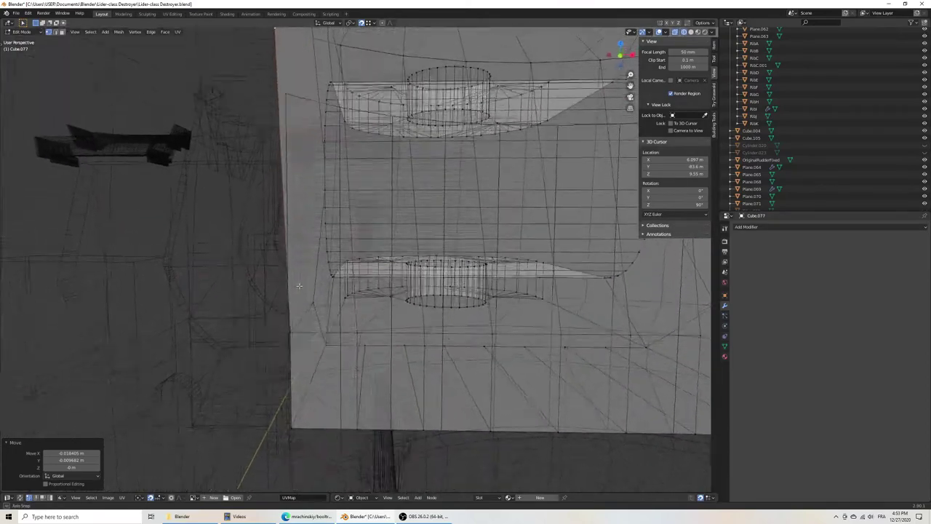
Step: Shift three vertices on the block face near the corner
{"action": "mouse_move", "coordinate": [326, 282]}
{"action": "middle_mouse_down"}
{"action": "mouse_move", "coordinate": [260, 304]}
{"action": "mouse_move", "coordinate": [265, 374]}
{"action": "mouse_move", "coordinate": [302, 313]}
{"action": "mouse_move", "coordinate": [299, 339]}
{"action": "middle_mouse_up"}
{"action": "key", "text": "g"}
{"action": "left_click", "coordinate": [257, 310]}
{"action": "key", "text": "g"}
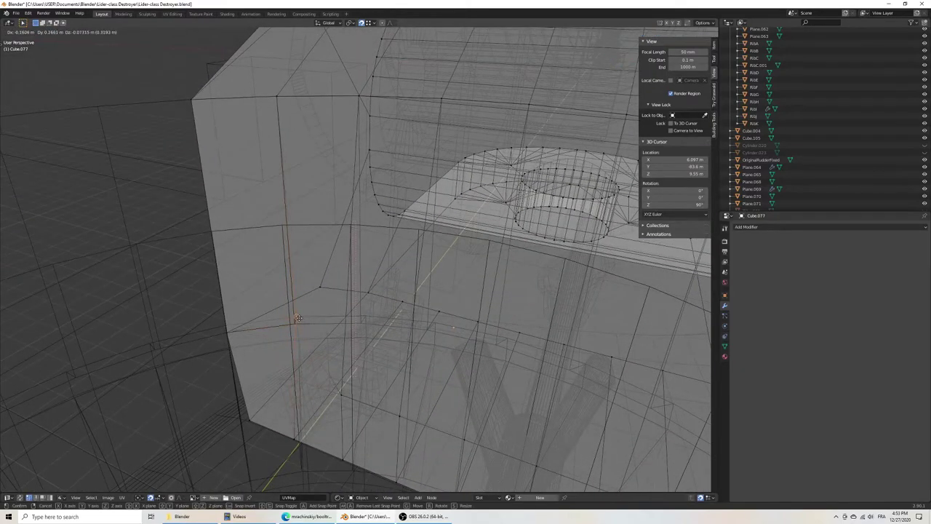
{"action": "left_click", "coordinate": [298, 318]}
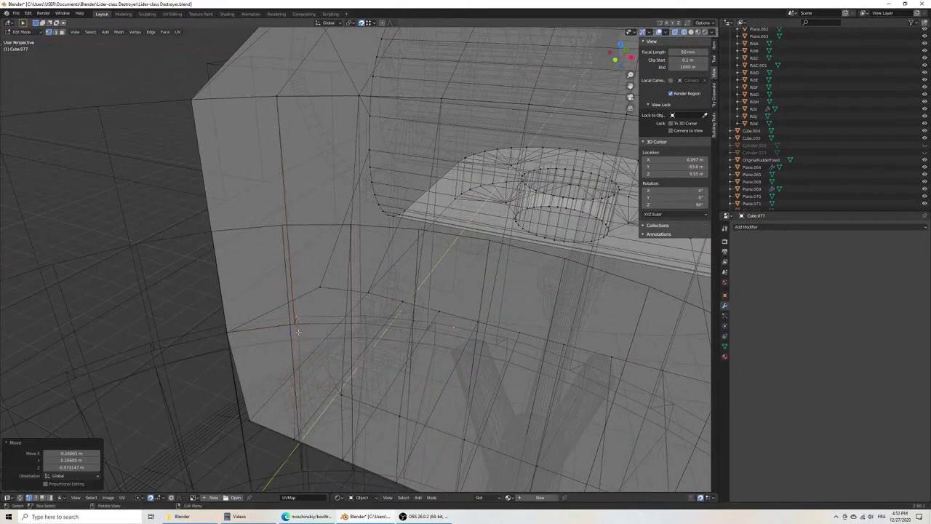
{"action": "left_click", "coordinate": [345, 396]}
{"action": "left_click", "coordinate": [362, 324]}
{"action": "middle_click_drag", "start_coordinate": [362, 325], "coordinate": [414, 333]}
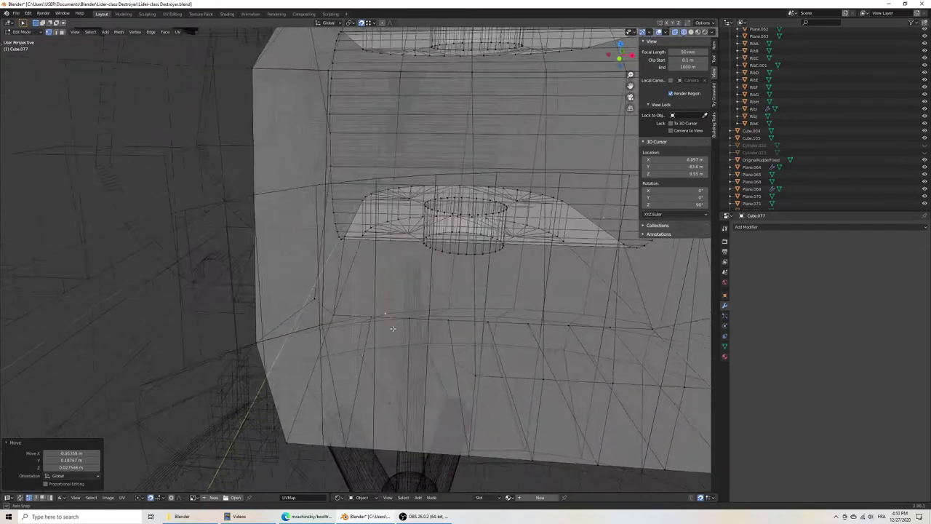
Step: Reposition three more bracket vertices from new angles, then deselect
{"action": "middle_click_drag", "start_coordinate": [533, 350], "coordinate": [567, 164]}
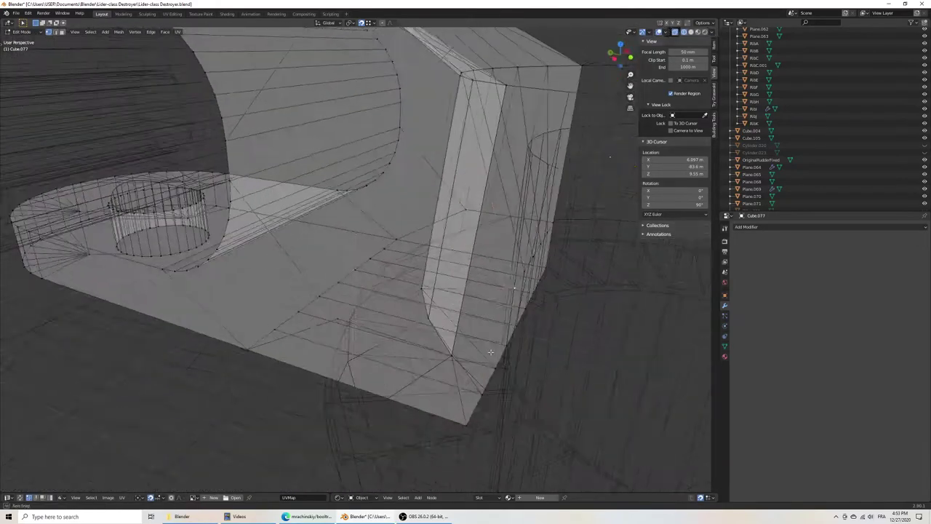
{"action": "key", "text": "g"}
{"action": "left_click", "coordinate": [402, 263]}
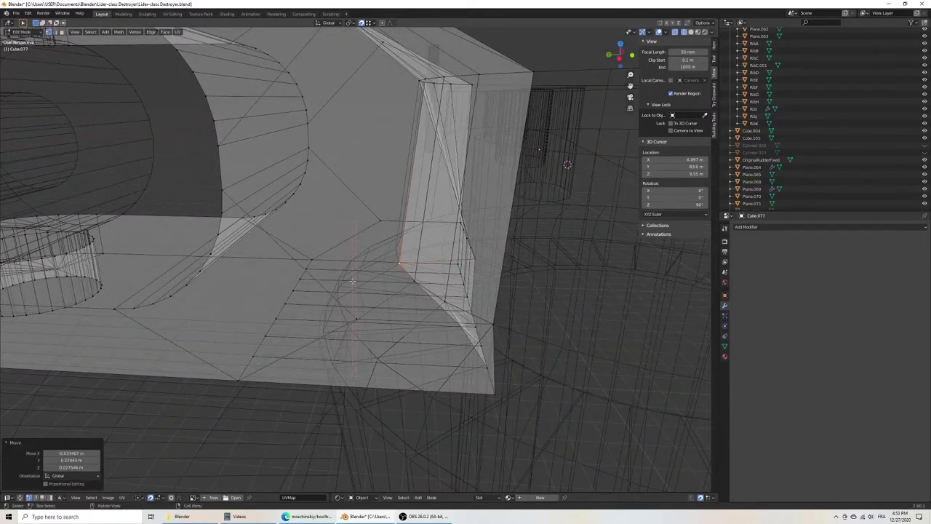
{"action": "mouse_move", "coordinate": [402, 264]}
{"action": "middle_mouse_down"}
{"action": "mouse_move", "coordinate": [336, 225]}
{"action": "mouse_move", "coordinate": [195, 291]}
{"action": "middle_mouse_up"}
{"action": "key", "text": "g"}
{"action": "left_click", "coordinate": [337, 226]}
{"action": "key", "text": "g"}
{"action": "left_click", "coordinate": [222, 305]}
{"action": "left_click", "coordinate": [133, 299]}
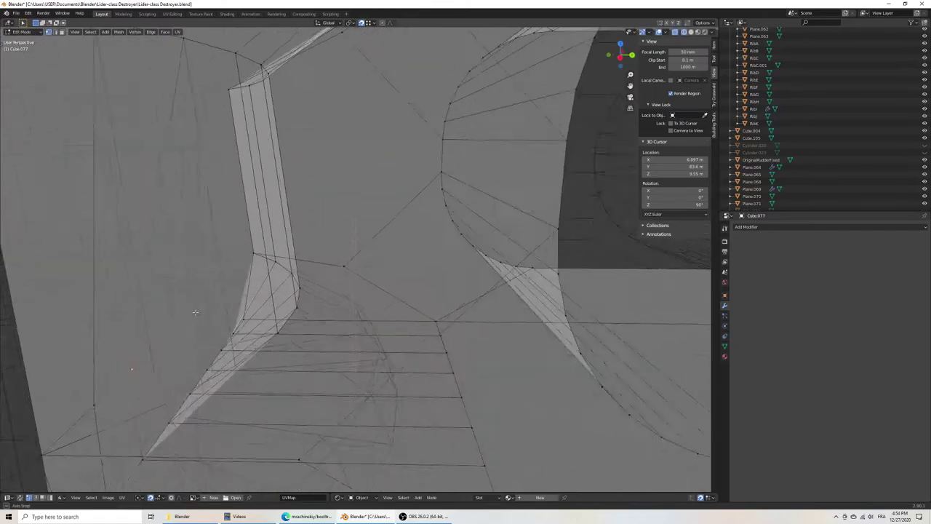
Step: Nudge the remaining vertices where the looped section meets the arm
{"action": "mouse_move", "coordinate": [136, 318]}
{"action": "middle_mouse_down"}
{"action": "mouse_move", "coordinate": [201, 326]}
{"action": "mouse_move", "coordinate": [278, 267]}
{"action": "middle_mouse_up"}
{"action": "key", "text": "g"}
{"action": "left_click", "coordinate": [197, 323]}
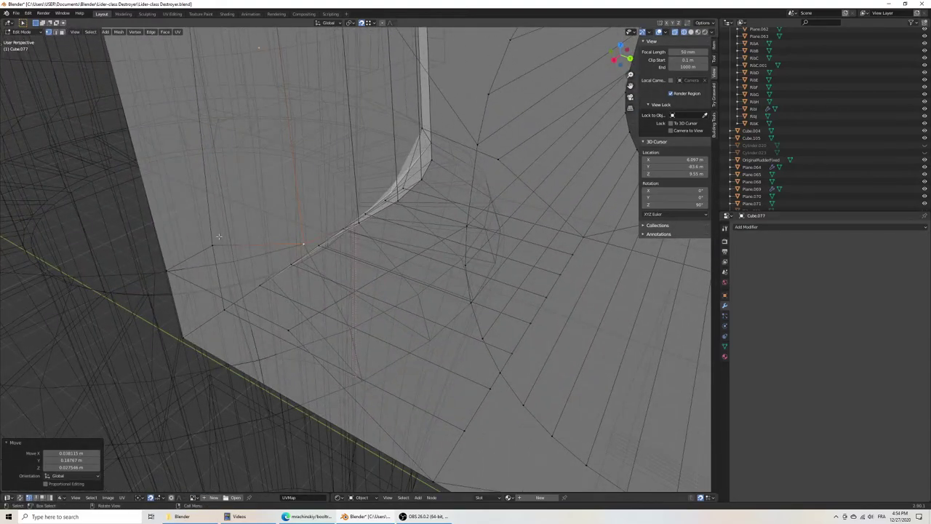
{"action": "middle_click_drag", "start_coordinate": [219, 236], "coordinate": [354, 304]}
{"action": "key", "text": "g"}
{"action": "left_click", "coordinate": [294, 280]}
{"action": "key", "text": "g"}
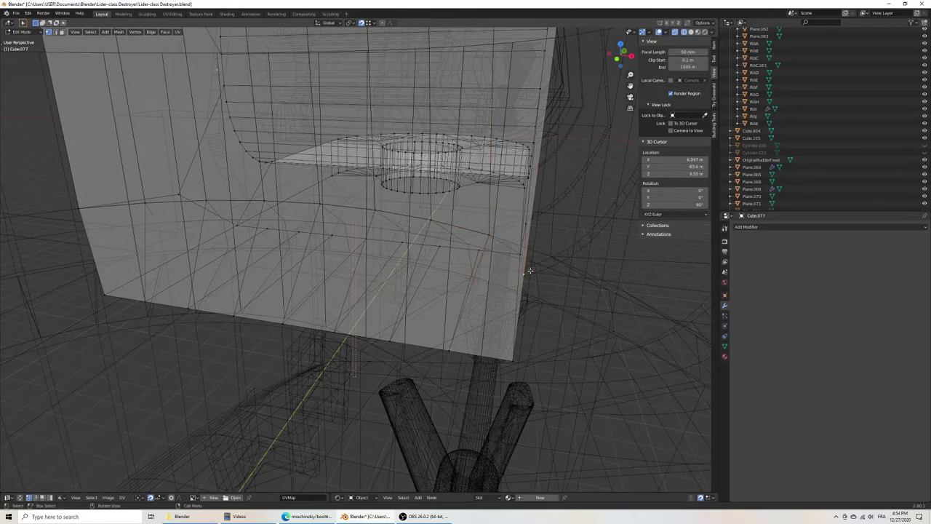
{"action": "left_click", "coordinate": [551, 255]}
{"action": "mouse_move", "coordinate": [551, 255]}
{"action": "middle_mouse_down"}
{"action": "mouse_move", "coordinate": [405, 273]}
{"action": "mouse_move", "coordinate": [402, 282]}
{"action": "middle_mouse_up"}
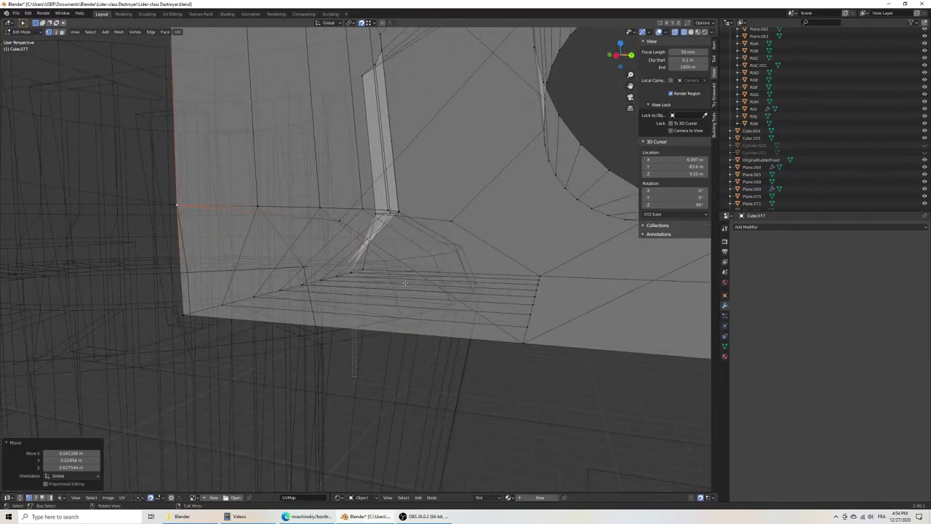
{"action": "mouse_move", "coordinate": [235, 307]}
{"action": "middle_mouse_down"}
{"action": "mouse_move", "coordinate": [298, 332]}
{"action": "mouse_move", "coordinate": [301, 353]}
{"action": "middle_mouse_up"}
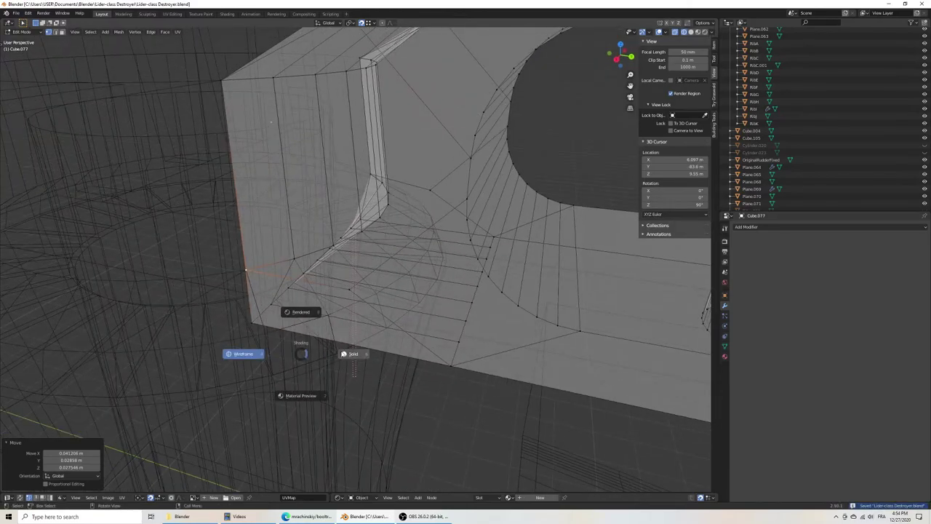
Step: Toggle solid and wireframe shading, then shift two lower-edge vertices
{"action": "left_click", "coordinate": [245, 340]}
{"action": "left_click", "coordinate": [221, 331]}
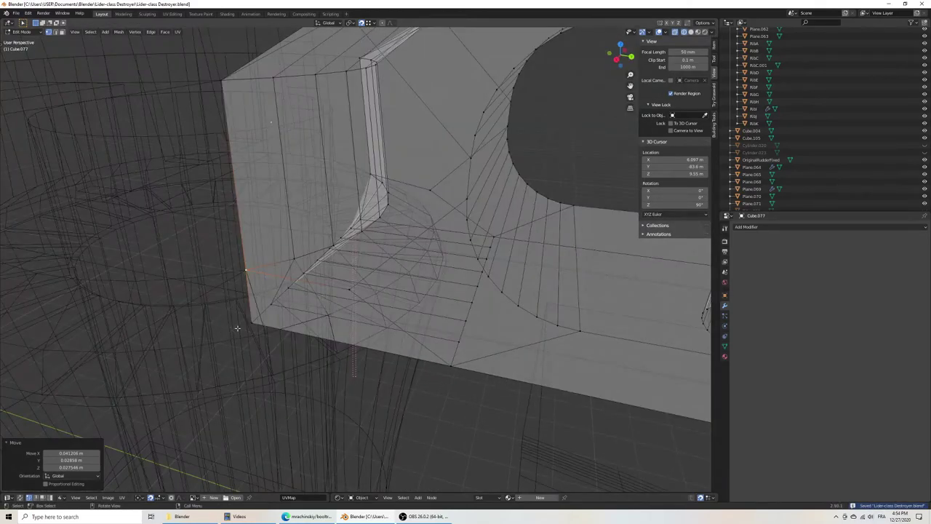
{"action": "mouse_move", "coordinate": [238, 329]}
{"action": "middle_mouse_down"}
{"action": "mouse_move", "coordinate": [284, 322]}
{"action": "mouse_move", "coordinate": [260, 322]}
{"action": "mouse_move", "coordinate": [250, 291]}
{"action": "mouse_move", "coordinate": [278, 320]}
{"action": "mouse_move", "coordinate": [325, 314]}
{"action": "middle_mouse_up"}
{"action": "key", "text": "g"}
{"action": "left_click", "coordinate": [241, 270]}
{"action": "key", "text": "g"}
{"action": "left_click", "coordinate": [274, 313]}
Step: Move another vertex along the block's lower edge in three adjustments
{"action": "key", "text": "g"}
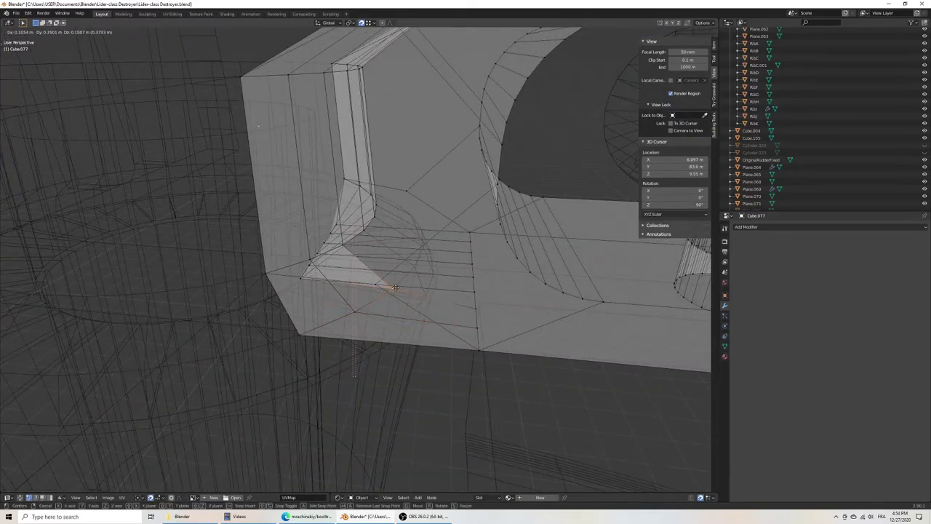
{"action": "left_click", "coordinate": [394, 288]}
{"action": "key", "text": "g"}
{"action": "left_click", "coordinate": [417, 265]}
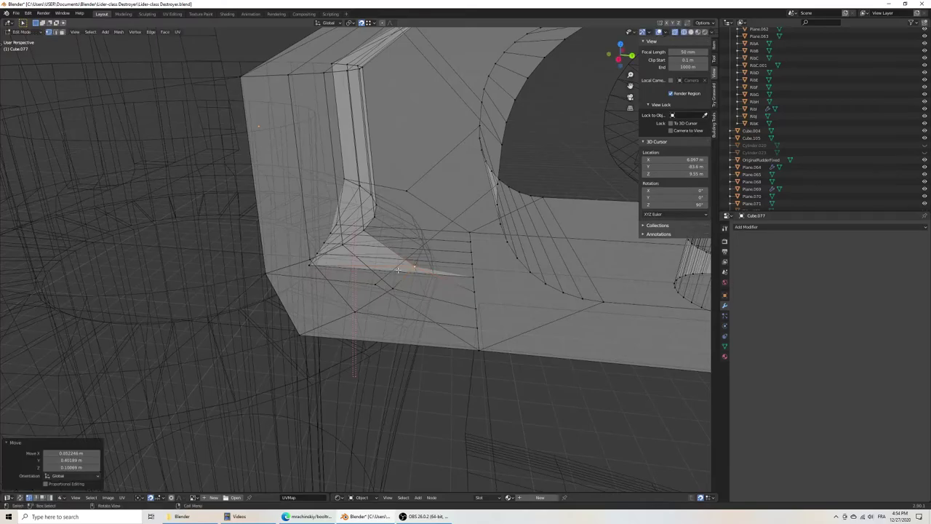
{"action": "key", "text": "g"}
{"action": "left_click", "coordinate": [424, 248]}
{"action": "mouse_move", "coordinate": [424, 248]}
{"action": "middle_mouse_down"}
{"action": "mouse_move", "coordinate": [234, 299]}
{"action": "mouse_move", "coordinate": [448, 332]}
{"action": "mouse_move", "coordinate": [473, 306]}
{"action": "middle_mouse_up"}
{"action": "scroll", "coordinate": [234, 299], "scroll_direction": "up", "scroll_amount": 5}
Step: Adjust the corner vertices where the looped section joins the round hub
{"action": "key", "text": "g"}
{"action": "left_click", "coordinate": [306, 326]}
{"action": "left_click", "coordinate": [403, 315]}
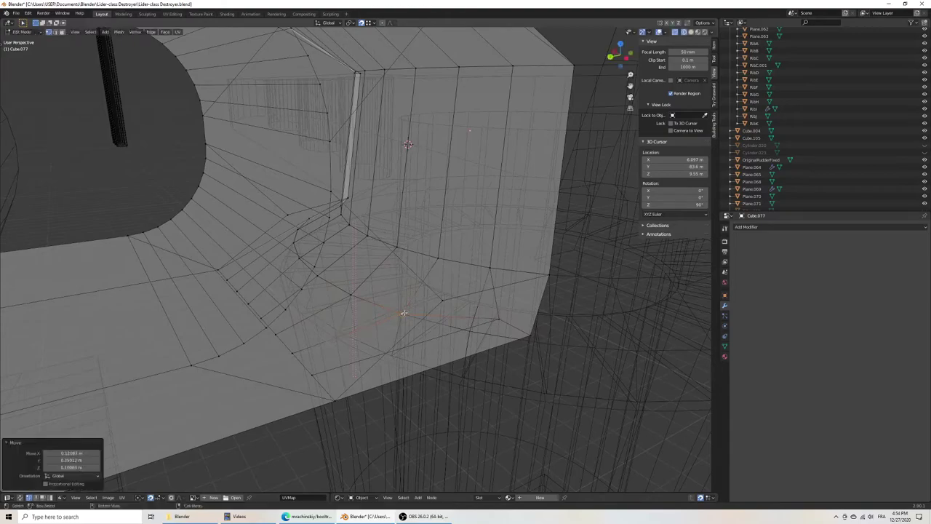
{"action": "middle_click_drag", "start_coordinate": [501, 313], "coordinate": [465, 343]}
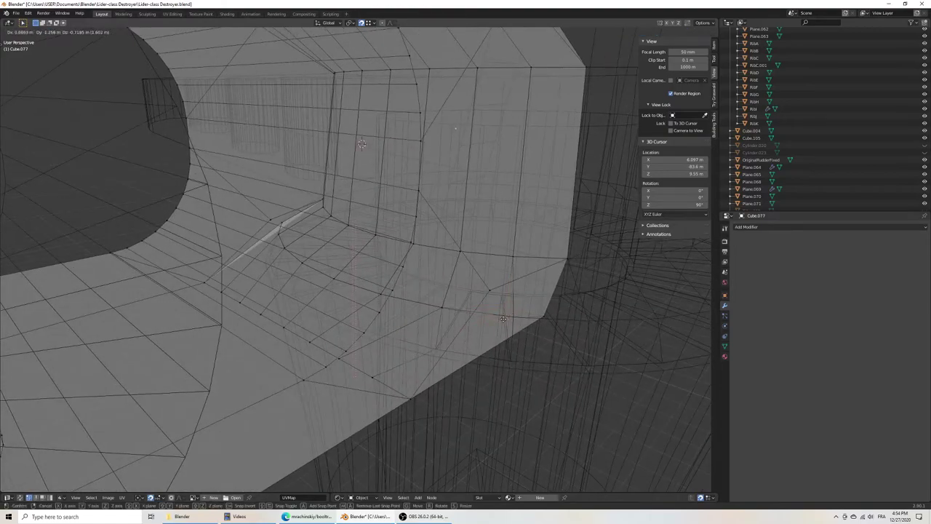
{"action": "left_click", "coordinate": [510, 315]}
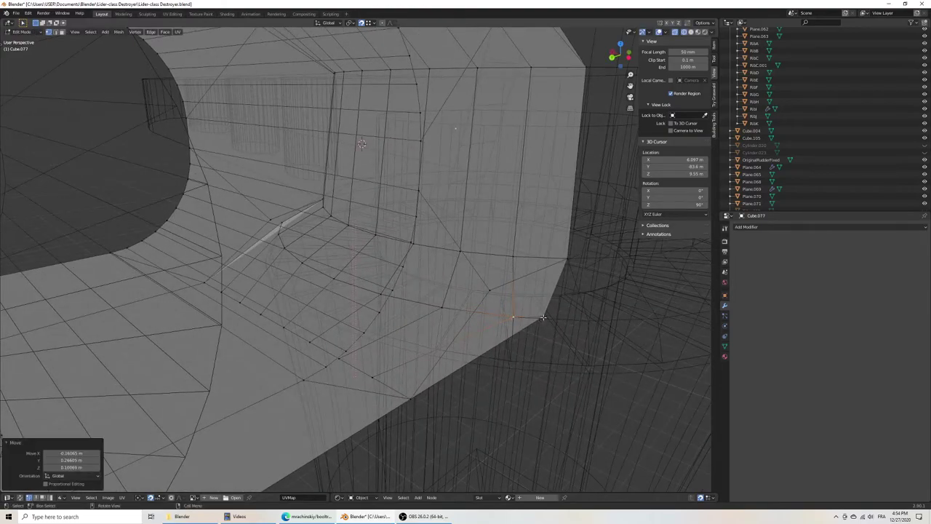
{"action": "key", "text": "g"}
{"action": "left_click", "coordinate": [588, 321]}
{"action": "middle_click_drag", "start_coordinate": [588, 321], "coordinate": [517, 359]}
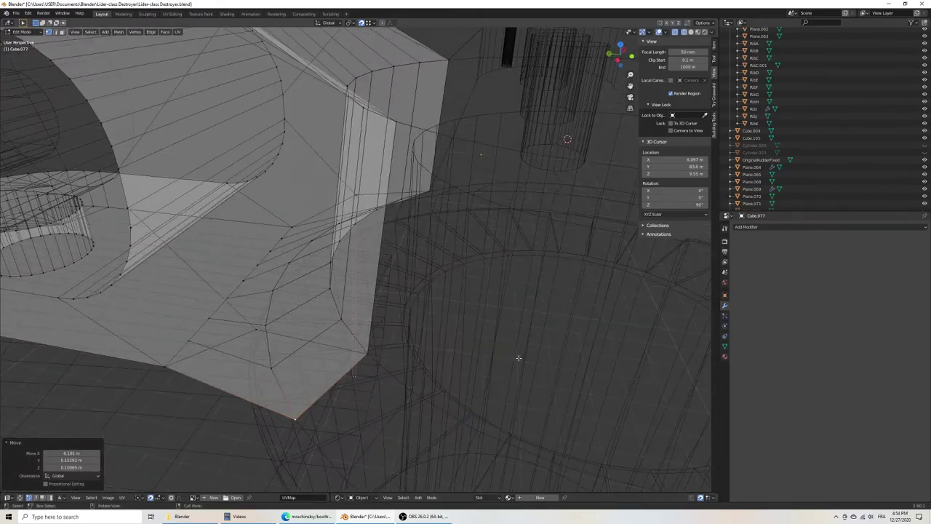
{"action": "key", "text": "g"}
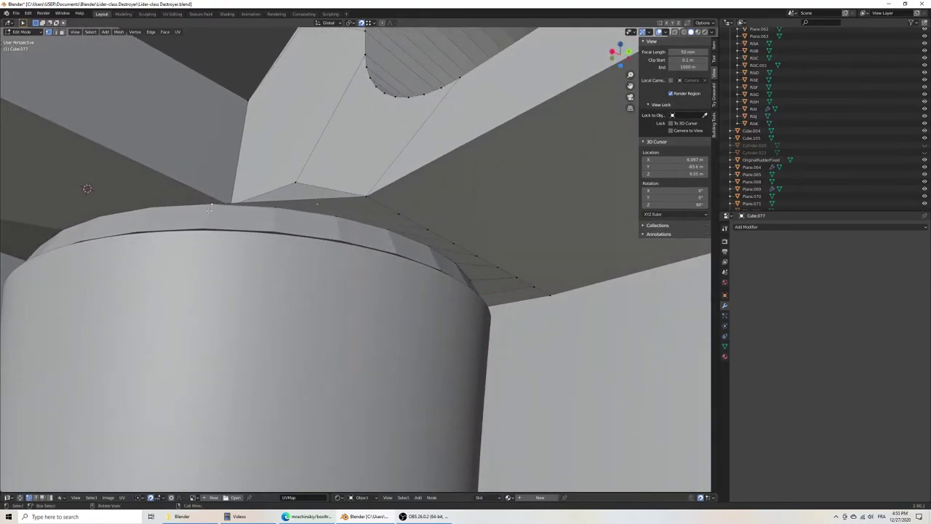
Step: Reposition two more join vertices against the hub
{"action": "key", "text": "g"}
{"action": "left_click", "coordinate": [248, 246]}
{"action": "middle_click_drag", "start_coordinate": [249, 245], "coordinate": [270, 266]}
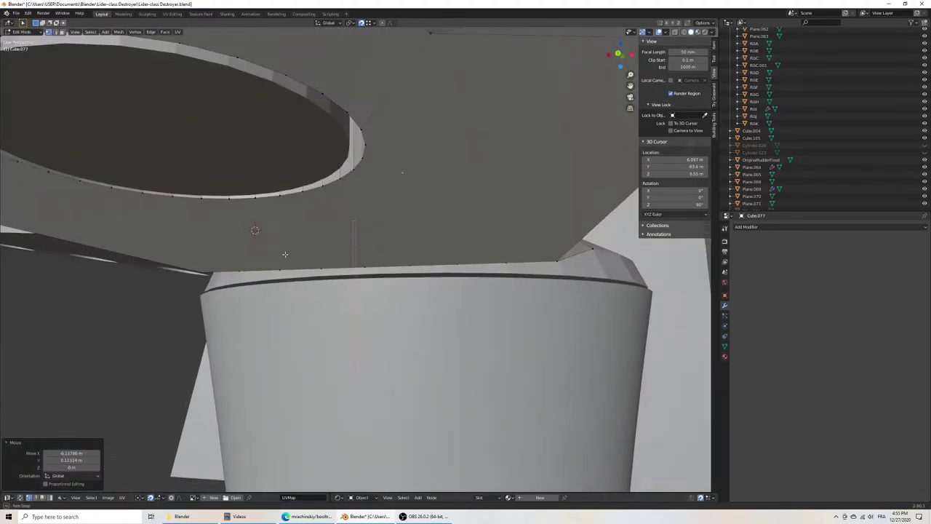
{"action": "key", "text": "g"}
{"action": "left_click", "coordinate": [531, 238]}
{"action": "middle_click_drag", "start_coordinate": [531, 237], "coordinate": [411, 234]}
Step: Select the whole bracket mesh and merge overlapping vertices by distance
{"action": "key", "text": "a"}
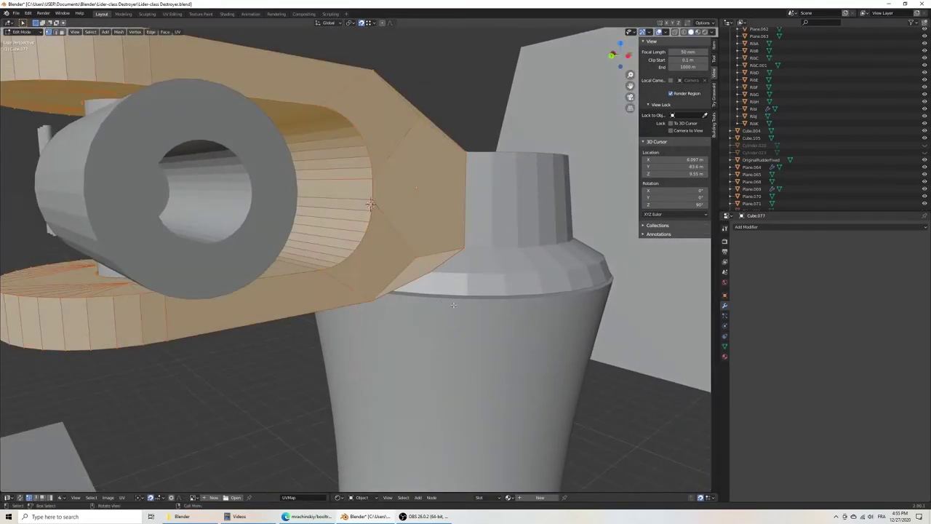
{"action": "key", "text": "m"}
{"action": "key", "text": "b"}
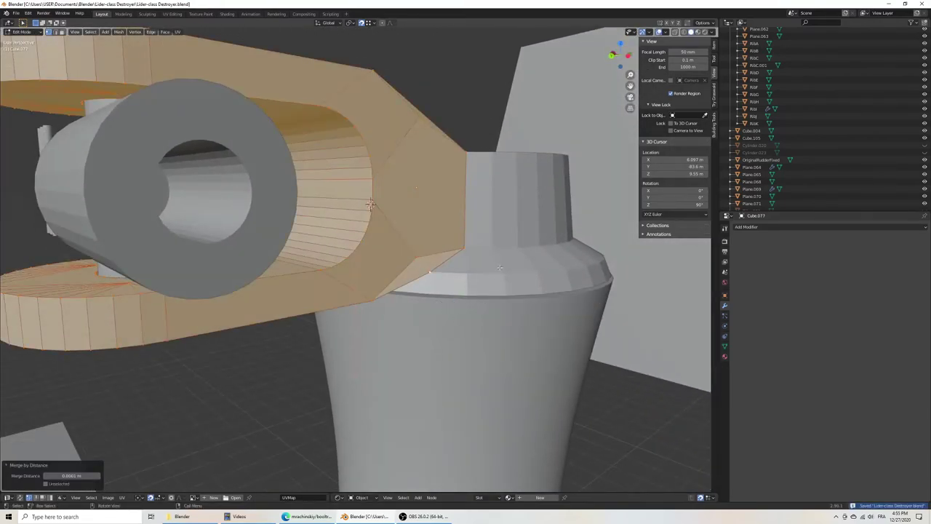
Step: Inspect the bracket from several angles, including the hole from below, and clear the selection
{"action": "middle_click_drag", "start_coordinate": [371, 205], "coordinate": [569, 284]}
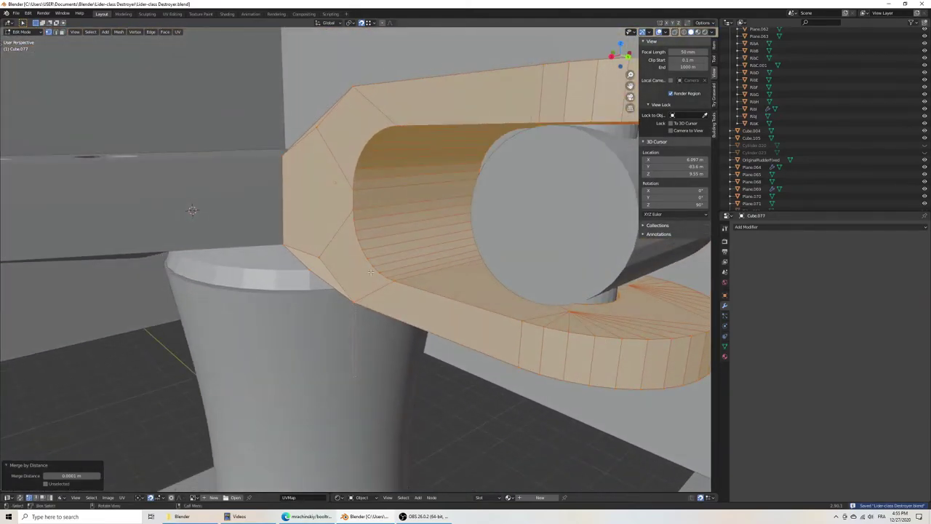
{"action": "mouse_move", "coordinate": [370, 271]}
{"action": "middle_mouse_down"}
{"action": "mouse_move", "coordinate": [380, 281]}
{"action": "mouse_move", "coordinate": [398, 275]}
{"action": "mouse_move", "coordinate": [395, 252]}
{"action": "mouse_move", "coordinate": [377, 273]}
{"action": "mouse_move", "coordinate": [395, 265]}
{"action": "mouse_move", "coordinate": [395, 275]}
{"action": "middle_mouse_up"}
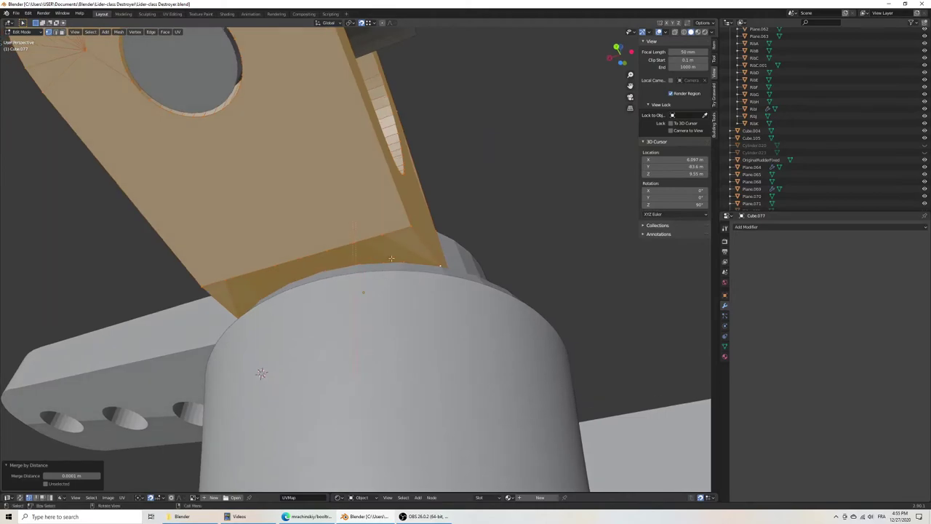
{"action": "left_click", "coordinate": [385, 238]}
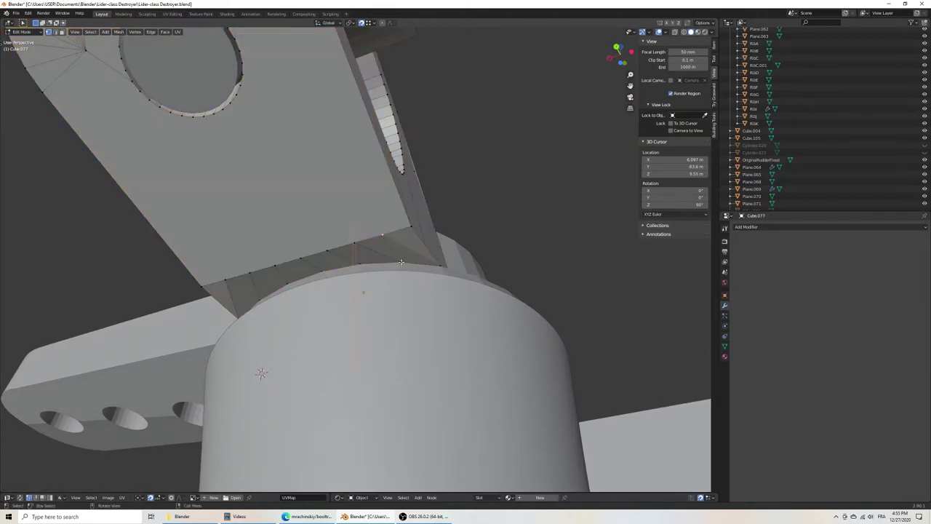
{"action": "middle_click_drag", "start_coordinate": [400, 313], "coordinate": [439, 328]}
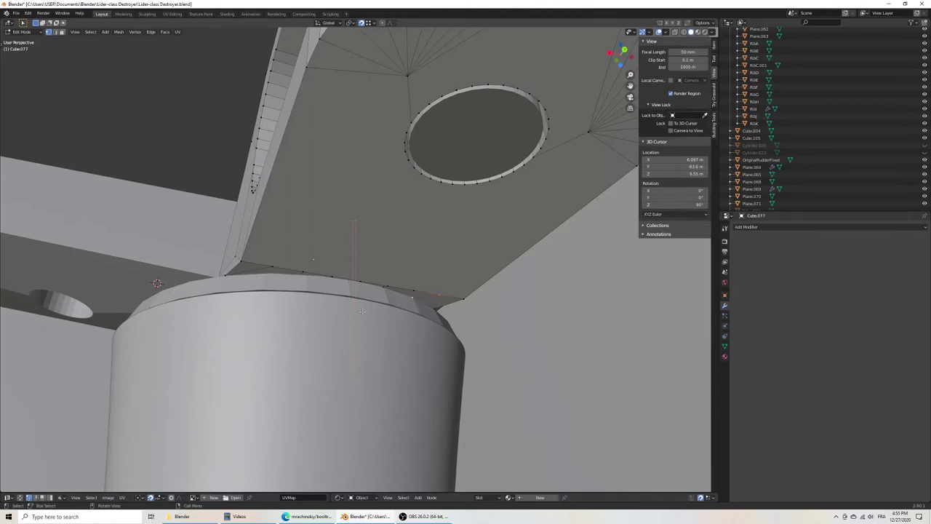
{"action": "middle_click_drag", "start_coordinate": [350, 311], "coordinate": [352, 321]}
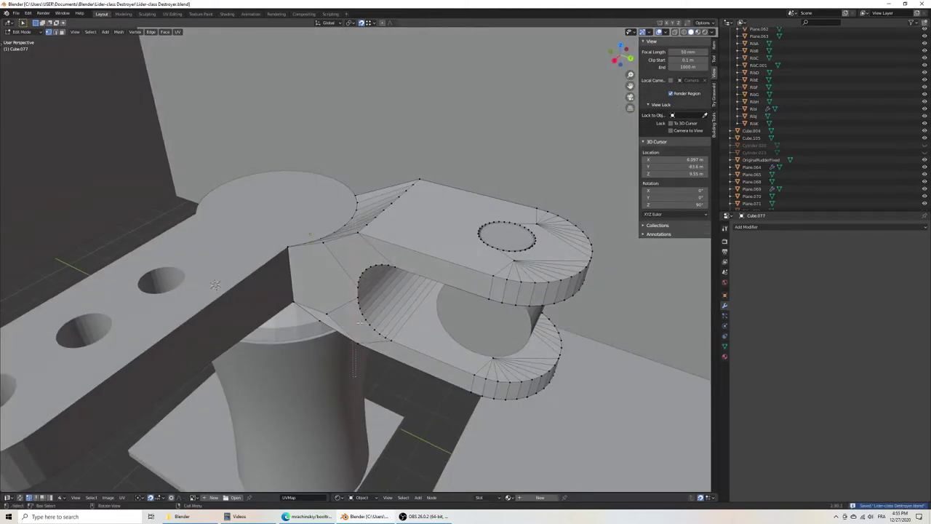
Step: Leave Edit Mode and fuse the clamp and tiller arm with a BoolTool Union
{"action": "key", "text": "Tab"}
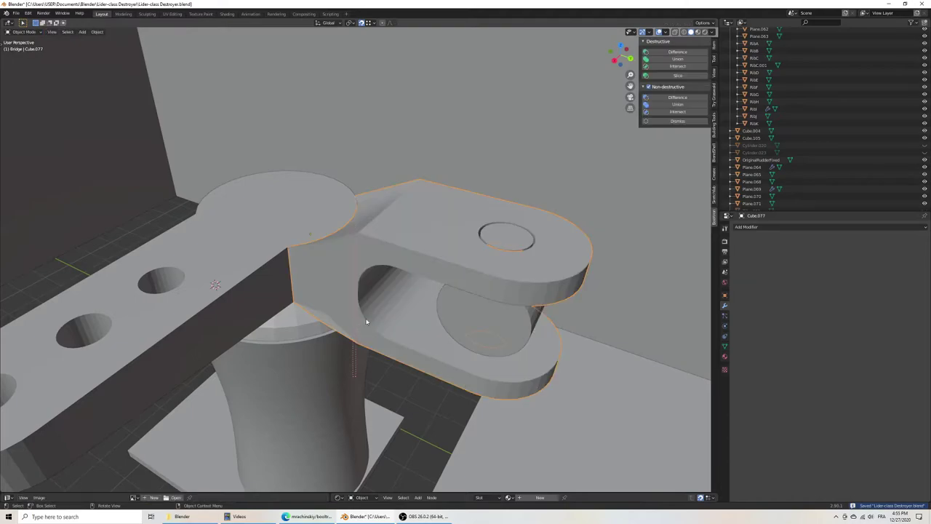
{"action": "scroll", "coordinate": [375, 316], "scroll_direction": "down", "scroll_amount": 4}
{"action": "middle_click_drag", "start_coordinate": [375, 316], "coordinate": [396, 292]}
{"action": "key", "text": "a"}
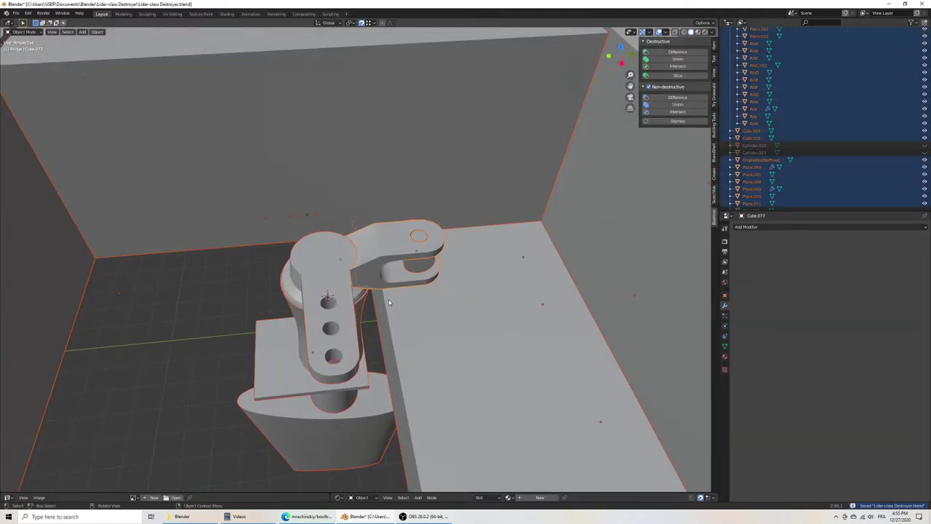
{"action": "key", "text": "alt+a"}
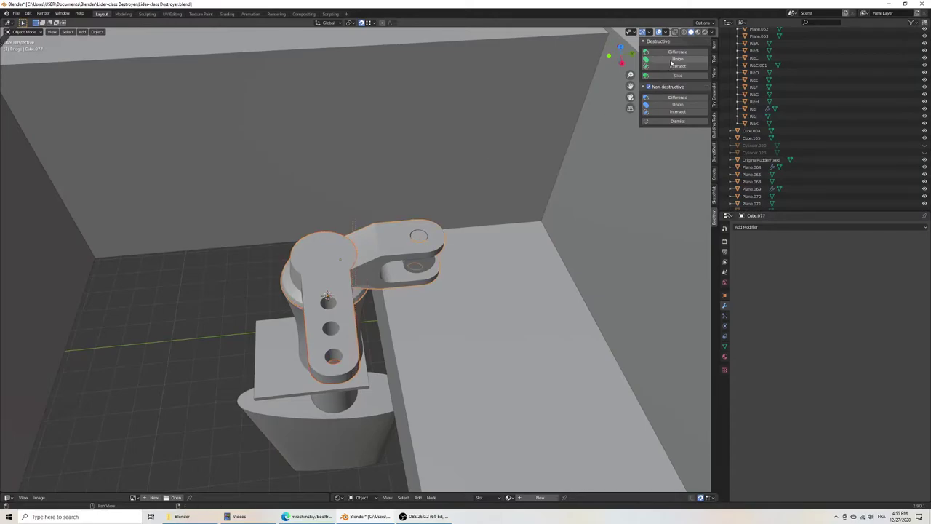
{"action": "left_click", "coordinate": [670, 60]}
{"action": "mouse_move", "coordinate": [371, 260]}
{"action": "middle_mouse_down"}
{"action": "mouse_move", "coordinate": [364, 268]}
{"action": "mouse_move", "coordinate": [352, 249]}
{"action": "middle_mouse_up"}
{"action": "scroll", "coordinate": [368, 263], "scroll_direction": "up", "scroll_amount": 5}
{"action": "scroll", "coordinate": [363, 268], "scroll_direction": "down", "scroll_amount": 5}
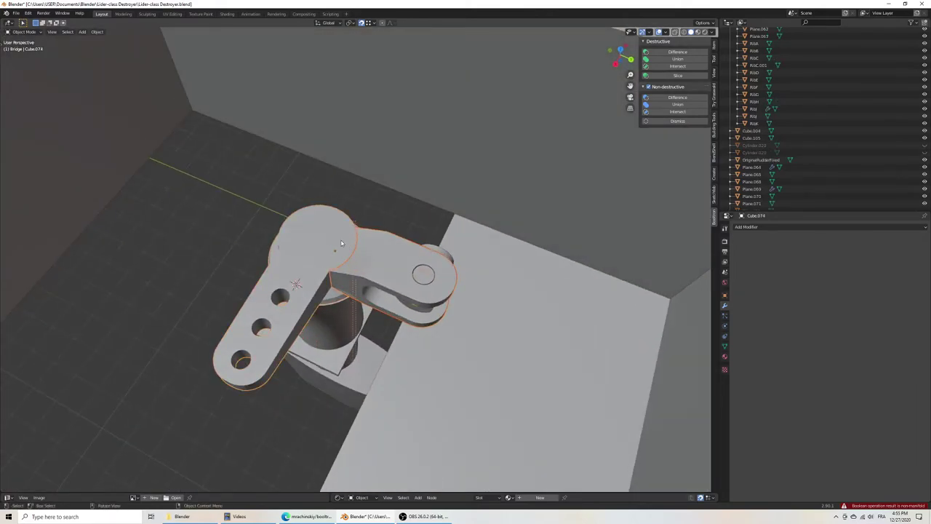
{"action": "key", "text": "F3"}
{"action": "key", "text": "Return"}
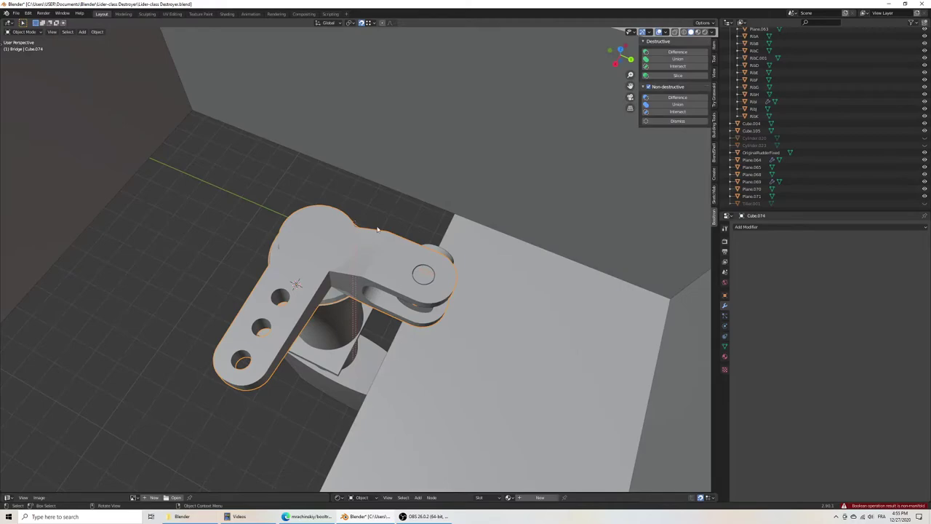
Step: Merge the fused mesh's duplicate vertices by distance through the F3 search
{"action": "key", "text": "Tab"}
{"action": "key", "text": "F3"}
{"action": "type", "text": "merge"}
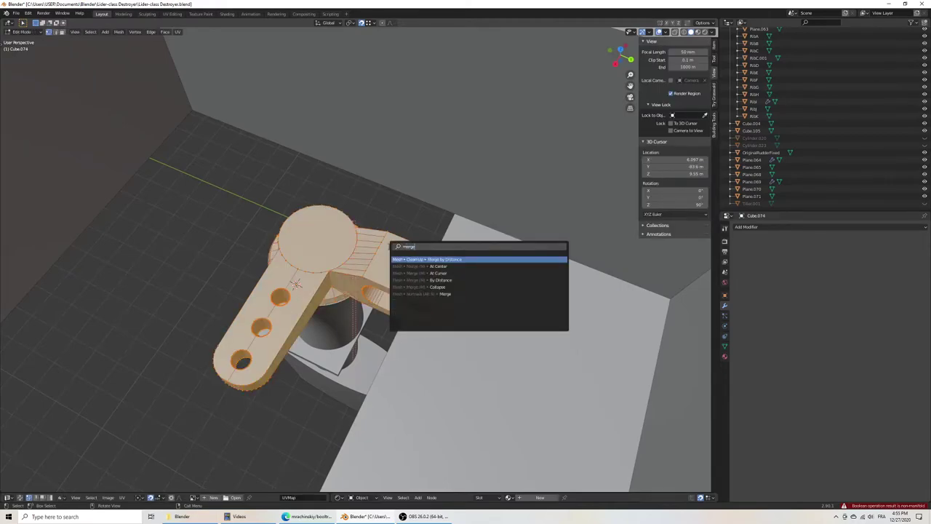
{"action": "key", "text": "Return"}
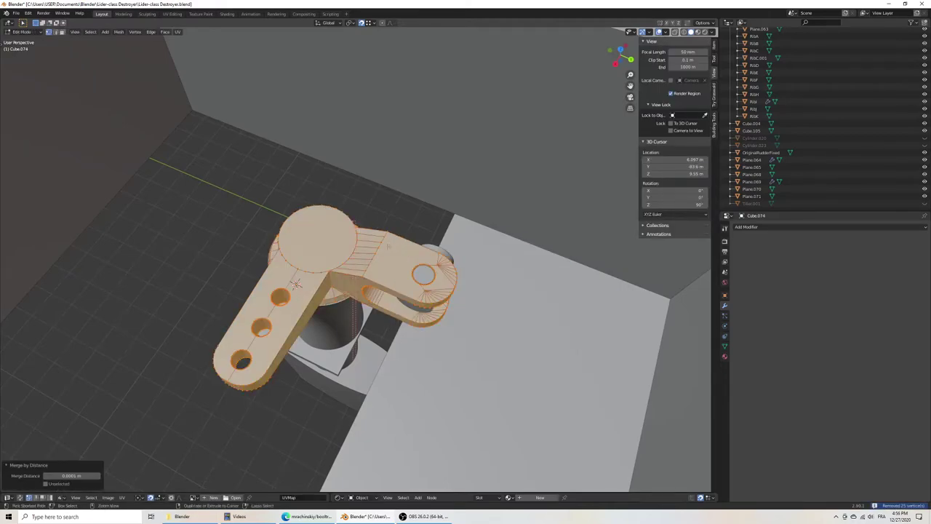
{"action": "key", "text": "alt+a"}
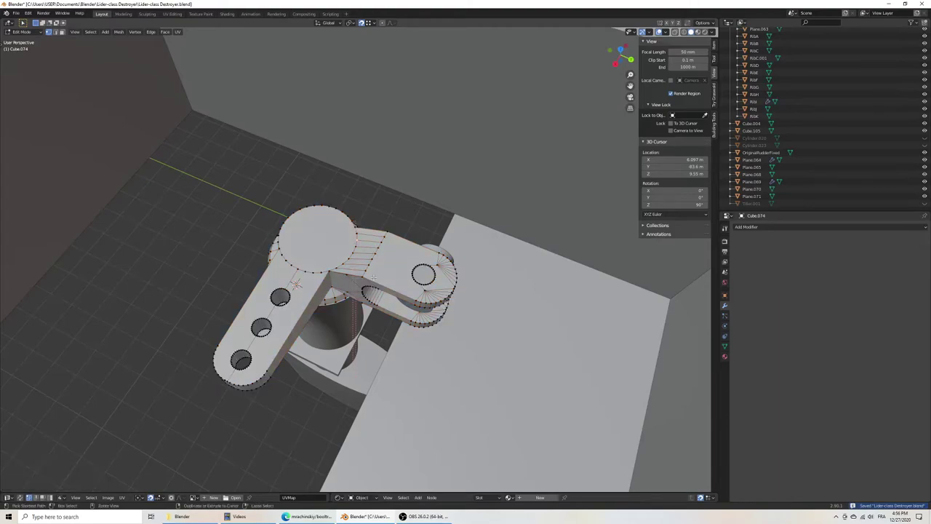
{"action": "key", "text": "a"}
{"action": "key", "text": "alt+a"}
Step: Move a stray join vertex into place, undoing the second move
{"action": "key", "text": "g"}
{"action": "left_click", "coordinate": [393, 220]}
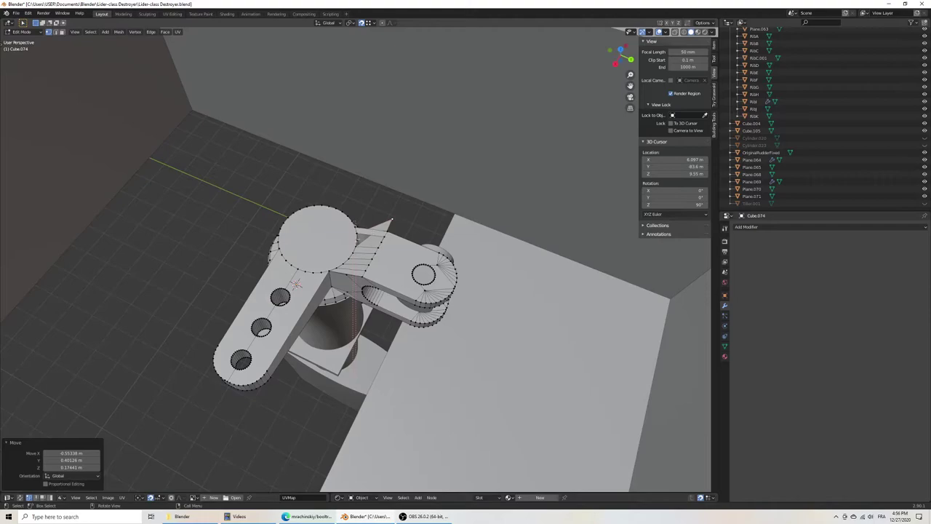
{"action": "key", "text": "g"}
{"action": "left_click", "coordinate": [358, 241]}
{"action": "key", "text": "ctrl+z"}
Step: Select all, merge vertices by distance again, and deselect
{"action": "key", "text": "a"}
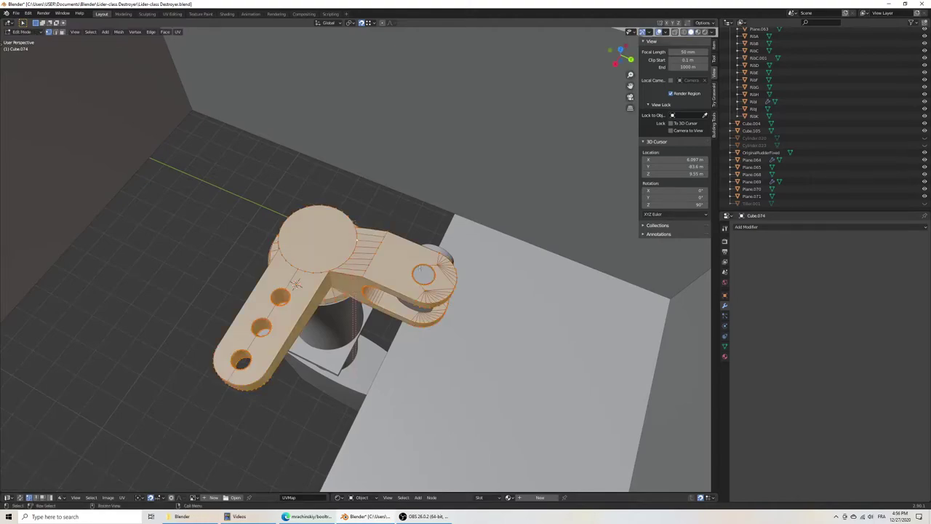
{"action": "key", "text": "m"}
{"action": "left_click", "coordinate": [420, 271]}
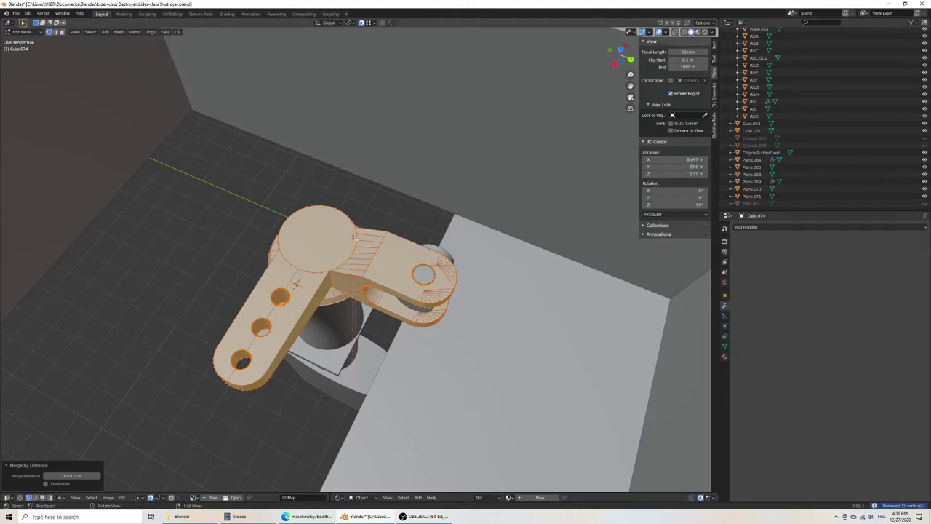
{"action": "key", "text": "alt+a"}
{"action": "scroll", "coordinate": [355, 240], "scroll_direction": "up", "scroll_amount": 3}
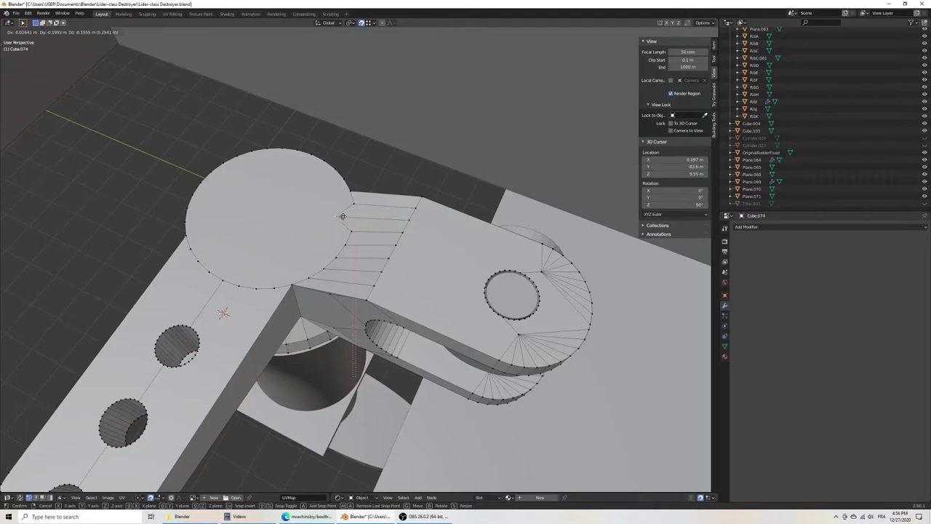
Step: Finish the pending vertex move, save, and orbit inside the cylinder to find the stray geometry
{"action": "left_click", "coordinate": [354, 217]}
{"action": "key", "text": "ctrl+s"}
{"action": "middle_click_drag", "start_coordinate": [396, 296], "coordinate": [400, 272]}
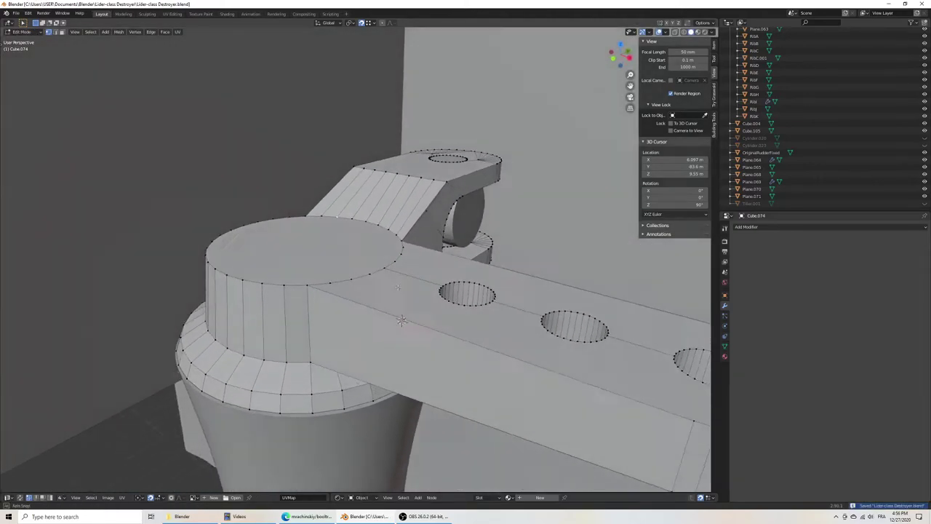
{"action": "scroll", "coordinate": [400, 272], "scroll_direction": "up", "scroll_amount": 5}
{"action": "scroll", "coordinate": [400, 272], "scroll_direction": "down", "scroll_amount": 2}
{"action": "scroll", "coordinate": [397, 275], "scroll_direction": "down", "scroll_amount": 2}
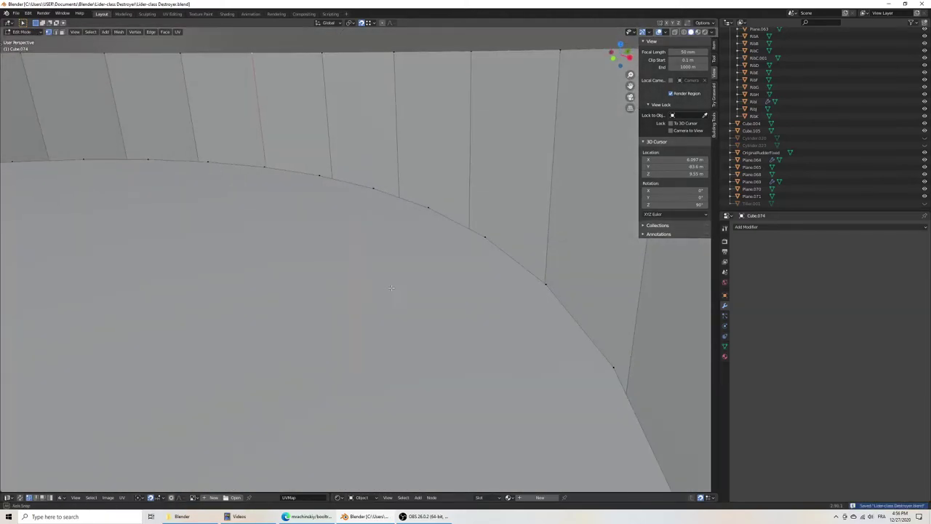
{"action": "scroll", "coordinate": [385, 277], "scroll_direction": "down", "scroll_amount": 3}
{"action": "scroll", "coordinate": [381, 279], "scroll_direction": "down", "scroll_amount": 3}
{"action": "mouse_move", "coordinate": [381, 279]}
{"action": "middle_mouse_down"}
{"action": "mouse_move", "coordinate": [116, 64]}
{"action": "mouse_move", "coordinate": [312, 395]}
{"action": "mouse_move", "coordinate": [312, 221]}
{"action": "mouse_move", "coordinate": [415, 291]}
{"action": "mouse_move", "coordinate": [297, 256]}
{"action": "middle_mouse_up"}
{"action": "mouse_move", "coordinate": [340, 276]}
{"action": "middle_mouse_down"}
{"action": "mouse_move", "coordinate": [267, 277]}
{"action": "mouse_move", "coordinate": [332, 273]}
{"action": "middle_mouse_up"}
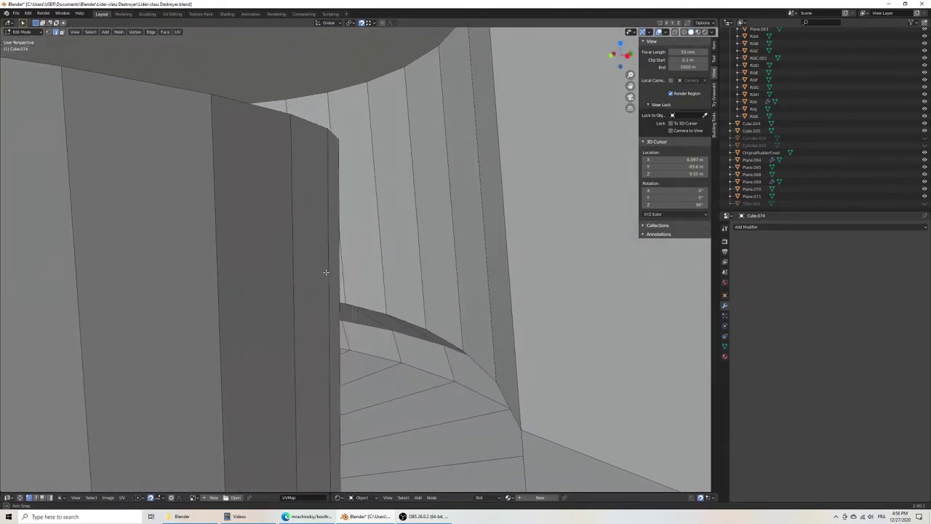
{"action": "mouse_move", "coordinate": [495, 211]}
{"action": "middle_mouse_down"}
{"action": "mouse_move", "coordinate": [469, 243]}
{"action": "mouse_move", "coordinate": [395, 261]}
{"action": "mouse_move", "coordinate": [429, 256]}
{"action": "middle_mouse_up"}
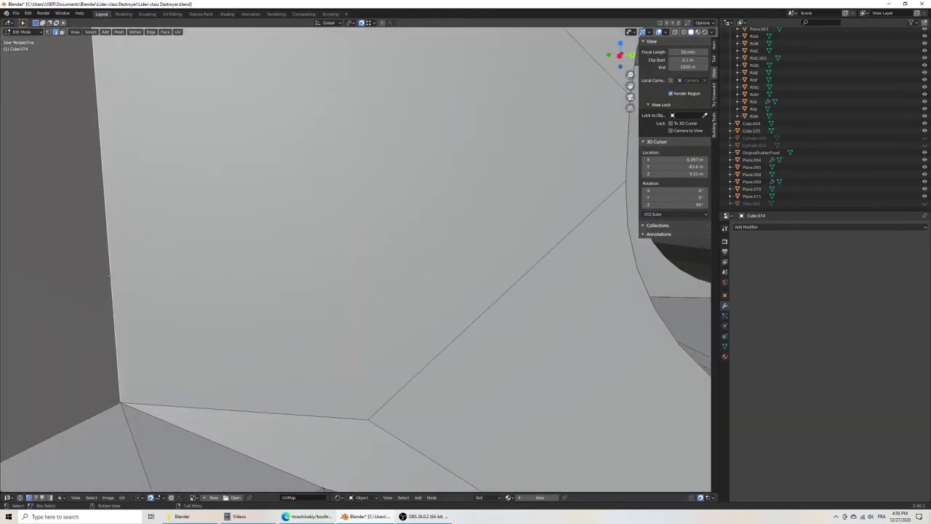
{"action": "middle_click_drag", "start_coordinate": [109, 275], "coordinate": [319, 322]}
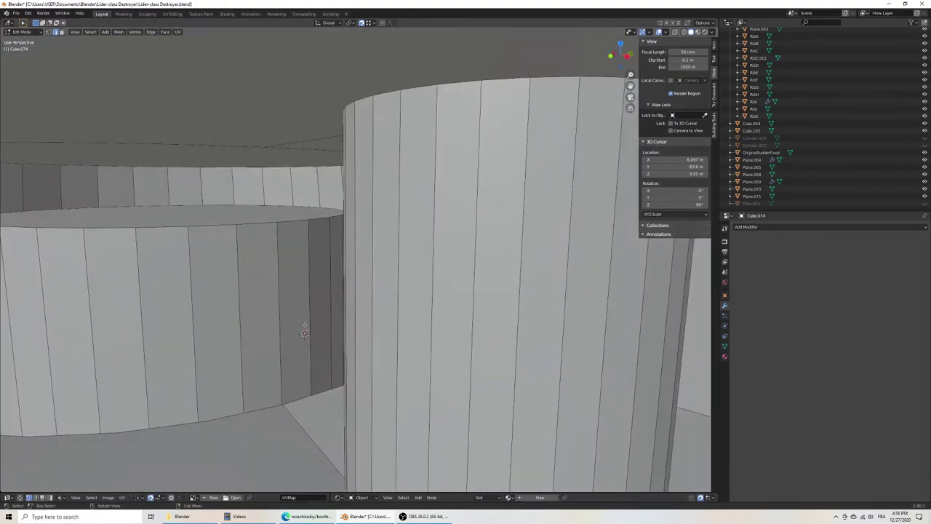
{"action": "middle_click_drag", "start_coordinate": [320, 322], "coordinate": [388, 326]}
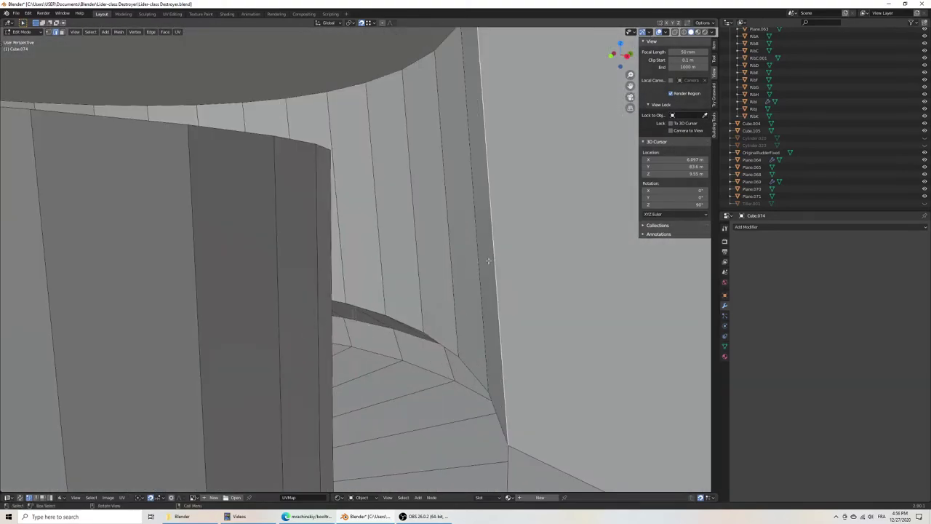
Step: Select the stray edge loop in the inner wall and delete it with Only Edges & Faces
{"action": "left_click", "coordinate": [469, 232], "text": "alt"}
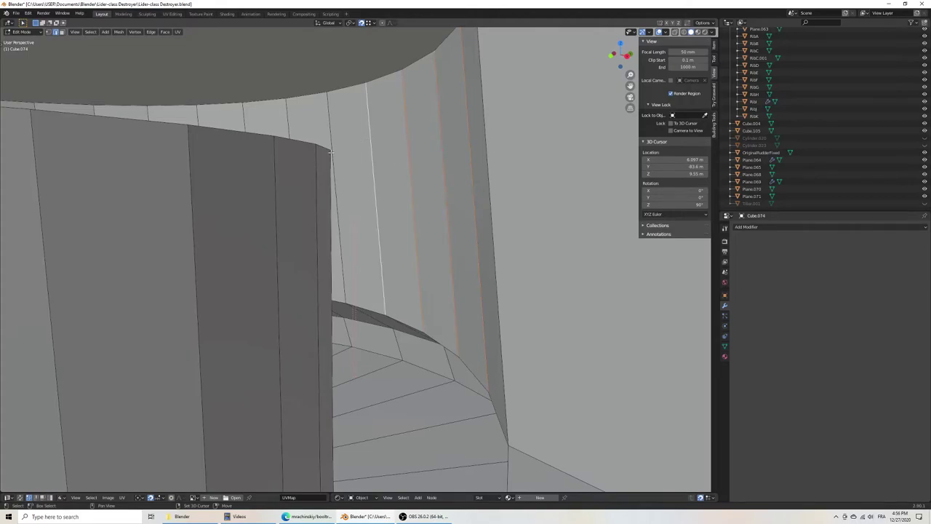
{"action": "middle_click_drag", "start_coordinate": [322, 155], "coordinate": [339, 169]}
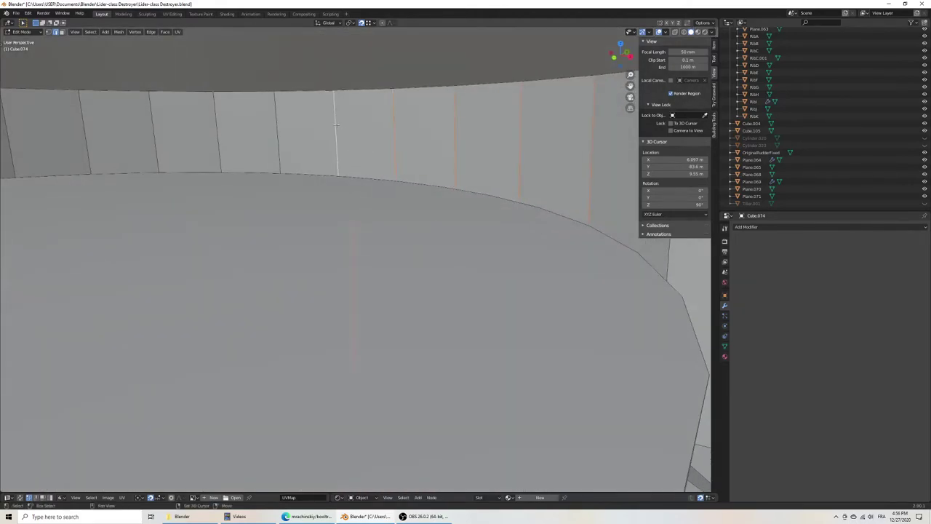
{"action": "left_click", "coordinate": [171, 129]}
{"action": "key", "text": "x"}
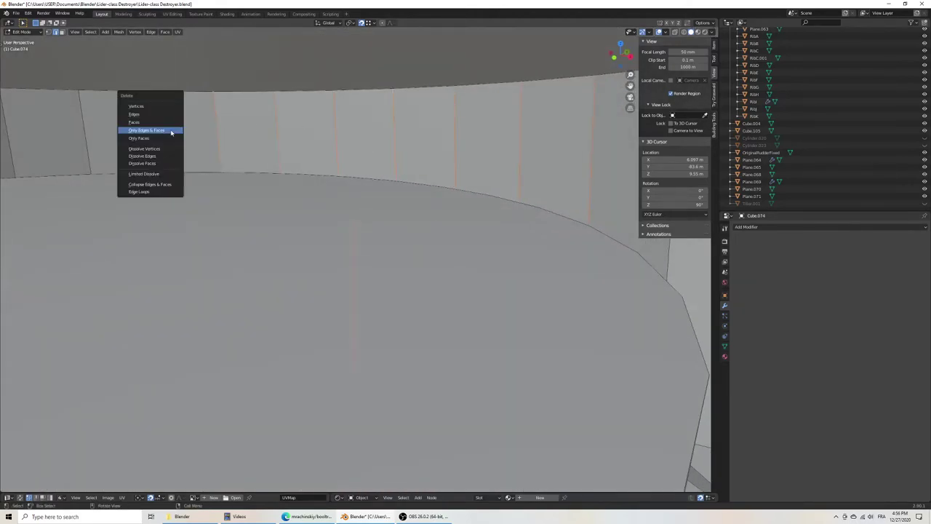
{"action": "left_click", "coordinate": [170, 132]}
{"action": "middle_click_drag", "start_coordinate": [171, 131], "coordinate": [344, 211]}
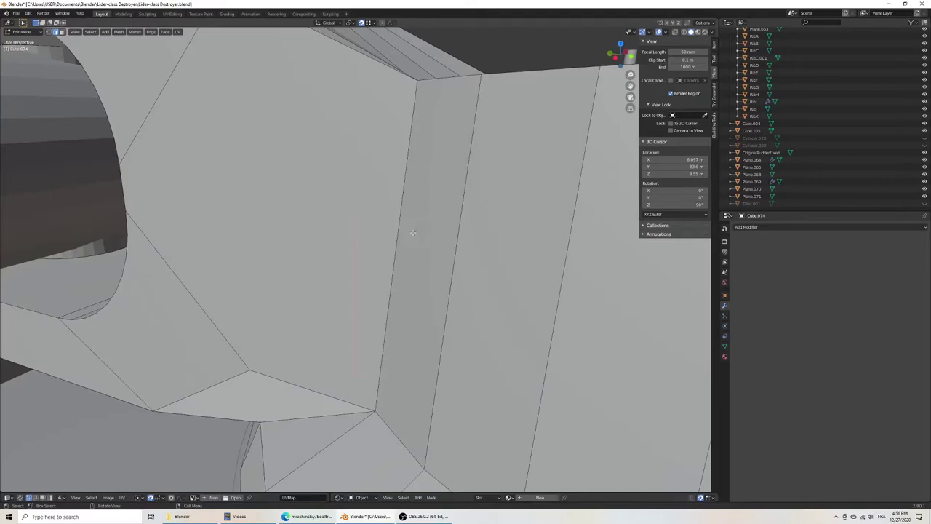
{"action": "middle_click_drag", "start_coordinate": [413, 232], "coordinate": [357, 227]}
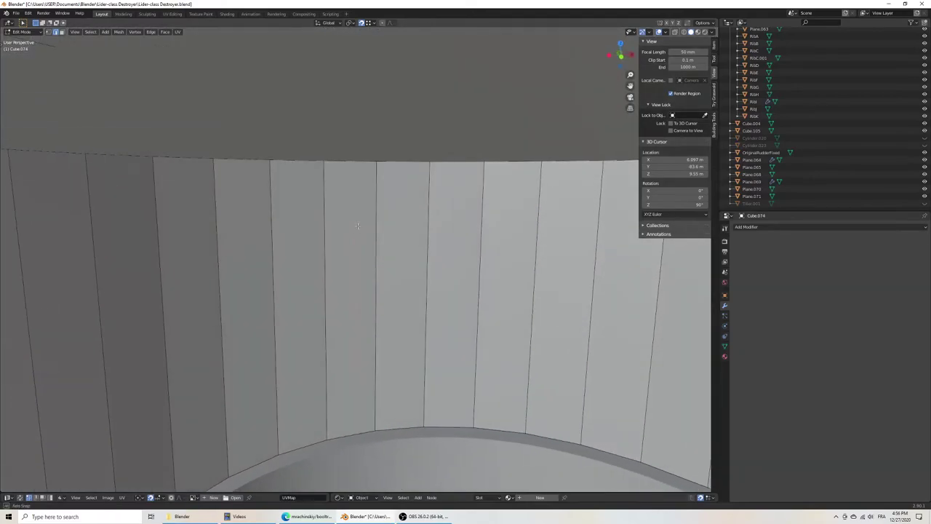
Step: Save the file and look over the cylinder wall and hull faces
{"action": "key", "text": "x"}
{"action": "mouse_move", "coordinate": [245, 257]}
{"action": "middle_mouse_down"}
{"action": "mouse_move", "coordinate": [323, 260]}
{"action": "mouse_move", "coordinate": [278, 262]}
{"action": "middle_mouse_up"}
{"action": "key", "text": "ctrl+s"}
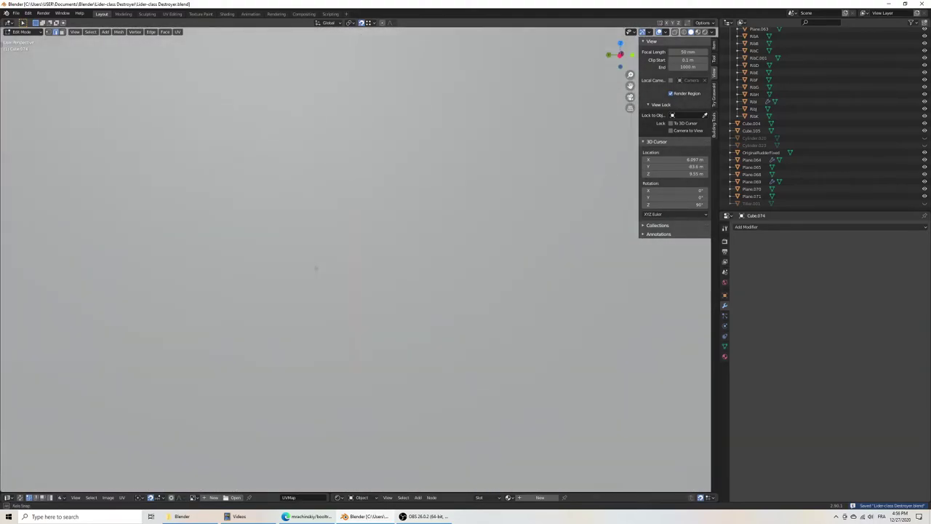
{"action": "mouse_move", "coordinate": [279, 262]}
{"action": "middle_mouse_down"}
{"action": "mouse_move", "coordinate": [288, 281]}
{"action": "mouse_move", "coordinate": [172, 242]}
{"action": "middle_mouse_up"}
{"action": "mouse_move", "coordinate": [254, 318]}
{"action": "middle_mouse_down"}
{"action": "mouse_move", "coordinate": [340, 307]}
{"action": "mouse_move", "coordinate": [188, 325]}
{"action": "mouse_move", "coordinate": [323, 312]}
{"action": "middle_mouse_up"}
{"action": "scroll", "coordinate": [323, 313], "scroll_direction": "up", "scroll_amount": 3}
Step: Return to object mode and view the bracket in wireframe shading from above and the side
{"action": "key", "text": "ctrl+s"}
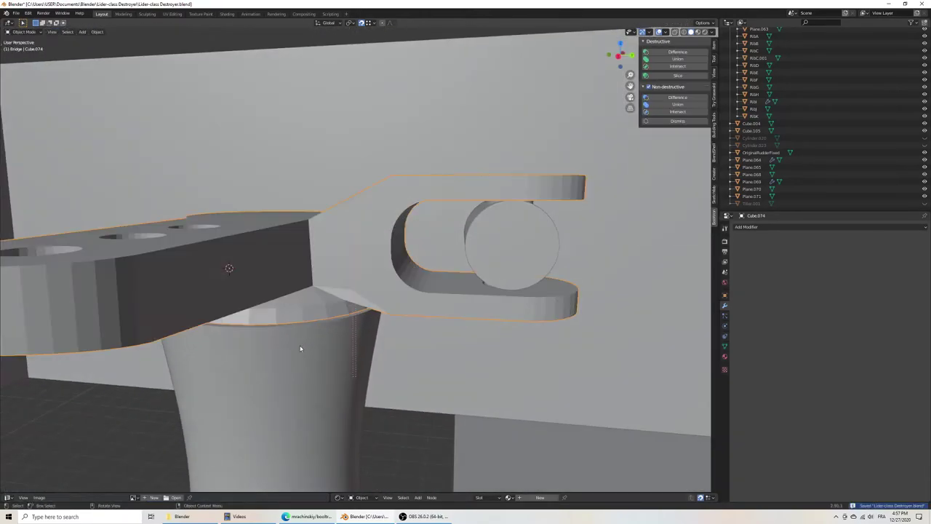
{"action": "scroll", "coordinate": [355, 286], "scroll_direction": "down", "scroll_amount": 5}
{"action": "mouse_move", "coordinate": [355, 286]}
{"action": "middle_mouse_down"}
{"action": "mouse_move", "coordinate": [378, 291]}
{"action": "mouse_move", "coordinate": [349, 339]}
{"action": "middle_mouse_up"}
{"action": "key", "text": "z"}
{"action": "left_click", "coordinate": [291, 338]}
{"action": "mouse_move", "coordinate": [291, 337]}
{"action": "middle_mouse_down"}
{"action": "mouse_move", "coordinate": [323, 266]}
{"action": "mouse_move", "coordinate": [318, 254]}
{"action": "mouse_move", "coordinate": [354, 264]}
{"action": "mouse_move", "coordinate": [365, 296]}
{"action": "mouse_move", "coordinate": [333, 301]}
{"action": "mouse_move", "coordinate": [315, 277]}
{"action": "mouse_move", "coordinate": [297, 289]}
{"action": "mouse_move", "coordinate": [511, 283]}
{"action": "mouse_move", "coordinate": [291, 295]}
{"action": "mouse_move", "coordinate": [293, 306]}
{"action": "mouse_move", "coordinate": [334, 305]}
{"action": "mouse_move", "coordinate": [341, 327]}
{"action": "mouse_move", "coordinate": [270, 264]}
{"action": "mouse_move", "coordinate": [355, 262]}
{"action": "mouse_move", "coordinate": [272, 260]}
{"action": "mouse_move", "coordinate": [343, 318]}
{"action": "middle_mouse_up"}
{"action": "key", "text": "ctrl+s"}
{"action": "scroll", "coordinate": [341, 327], "scroll_direction": "up", "scroll_amount": 3}
{"action": "scroll", "coordinate": [338, 312], "scroll_direction": "down", "scroll_amount": 5}
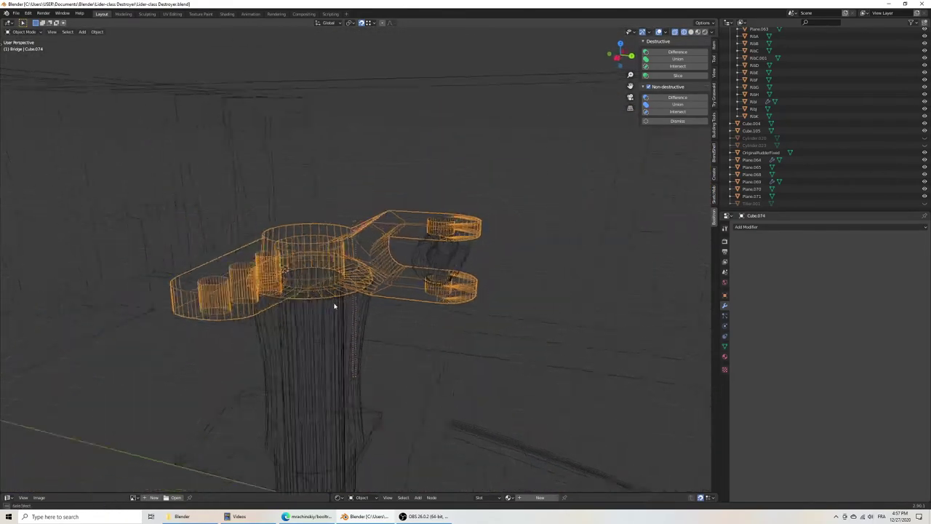
Step: Switch to solid shading, select the servo bracket and look straight down in Top view
{"action": "key", "text": "z"}
{"action": "left_click", "coordinate": [374, 307]}
{"action": "key", "text": "ctrl+s"}
{"action": "left_click", "coordinate": [420, 351]}
{"action": "mouse_move", "coordinate": [420, 351]}
{"action": "middle_mouse_down"}
{"action": "mouse_move", "coordinate": [396, 390]}
{"action": "mouse_move", "coordinate": [329, 283]}
{"action": "mouse_move", "coordinate": [393, 384]}
{"action": "mouse_move", "coordinate": [474, 350]}
{"action": "mouse_move", "coordinate": [470, 368]}
{"action": "middle_mouse_up"}
{"action": "left_click", "coordinate": [393, 384]}
{"action": "key", "text": "KP_7"}
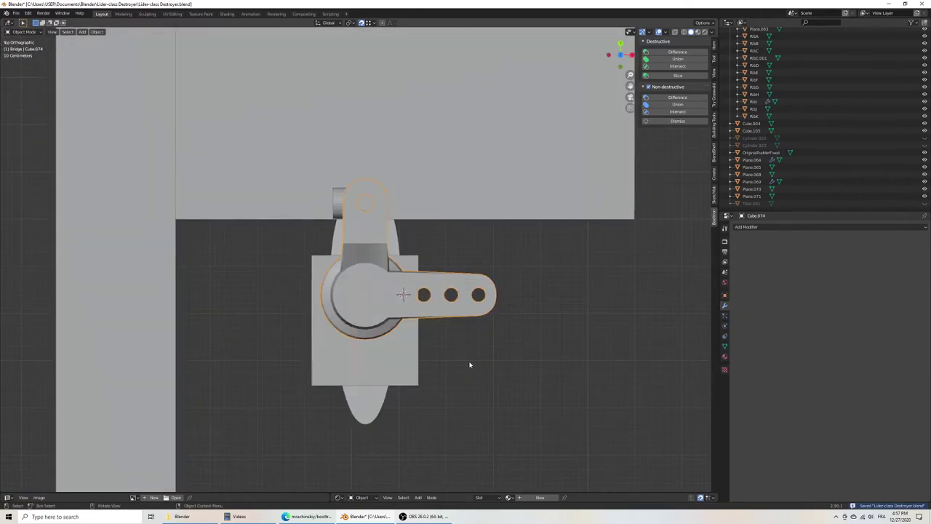
{"action": "scroll", "coordinate": [470, 365], "scroll_direction": "down", "scroll_amount": 5}
{"action": "key", "text": "shift+a"}
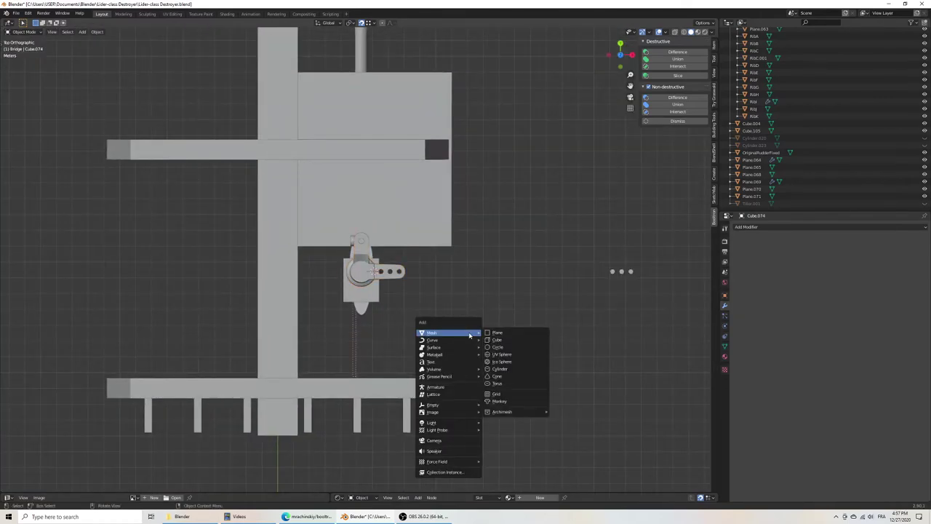
Step: Add a cylinder rotated 90°, scale it to fit the arm hole, and place it at the upper hinge
{"action": "left_click", "coordinate": [513, 371]}
{"action": "type", "text": "s"}
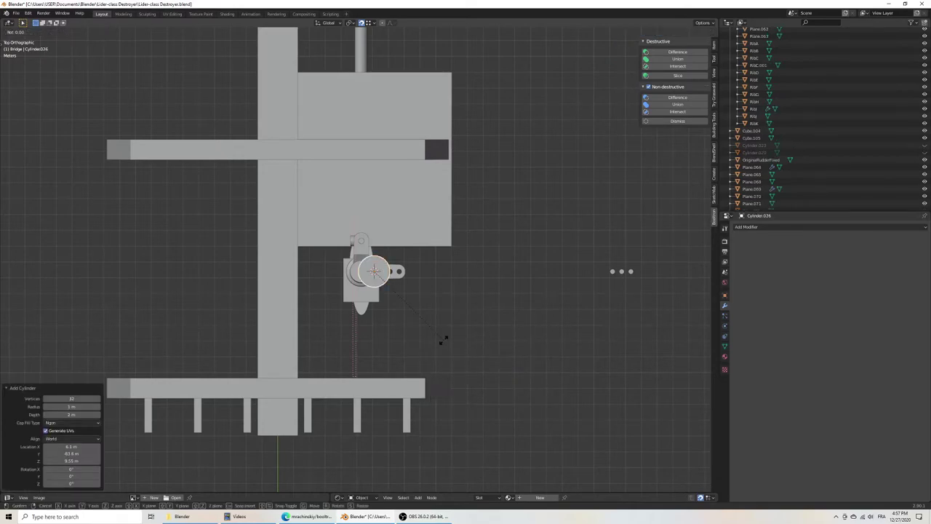
{"action": "type", "text": "x90"}
{"action": "key", "text": "Return"}
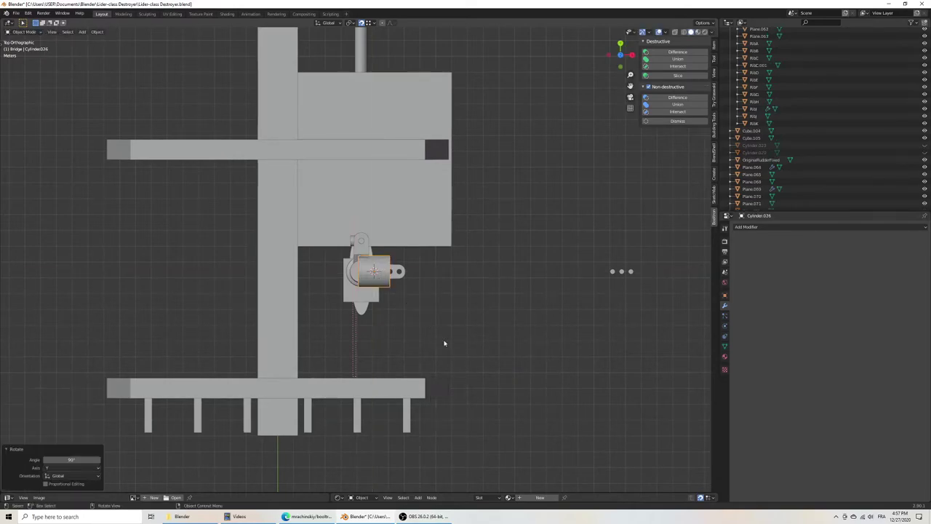
{"action": "key", "text": "KP_Decimal"}
{"action": "key", "text": "s"}
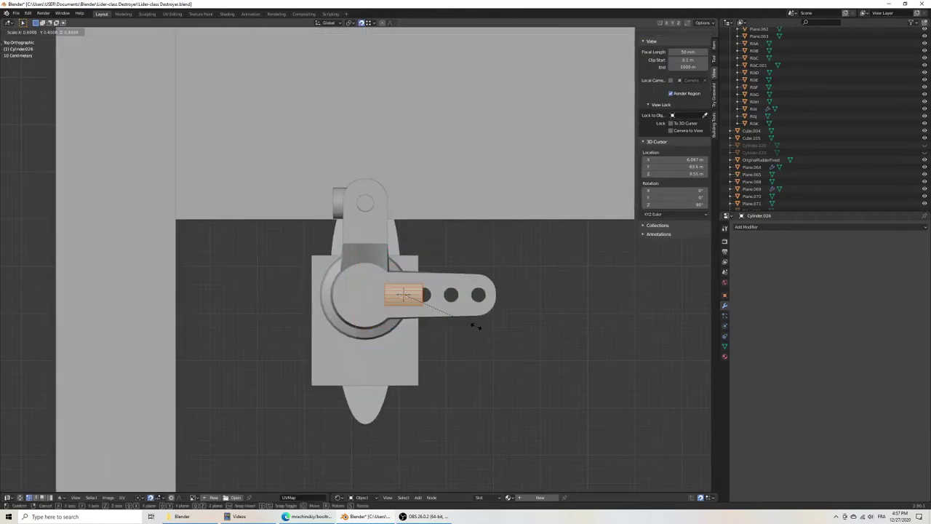
{"action": "left_click", "coordinate": [477, 329]}
{"action": "key", "text": "s"}
{"action": "key", "text": "Return"}
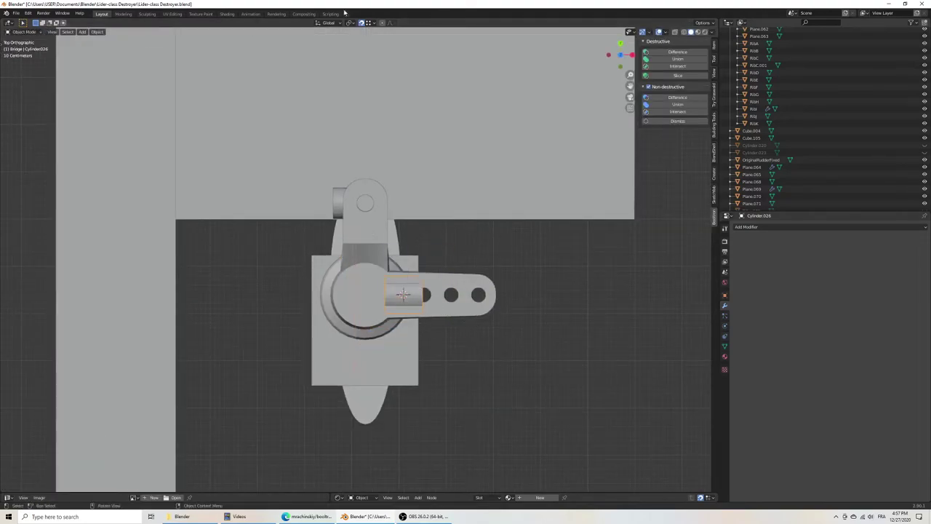
{"action": "key", "text": "g"}
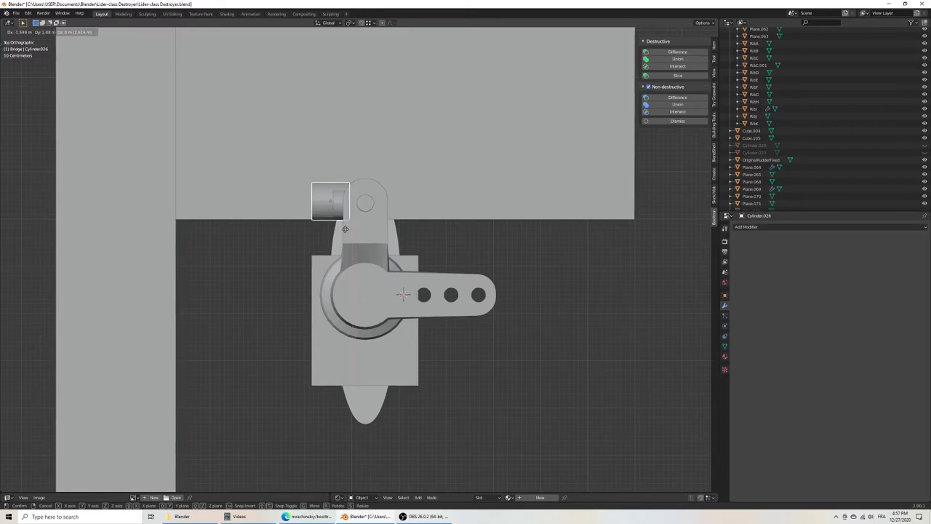
{"action": "left_click", "coordinate": [348, 234]}
Step: Lengthen the cylinder along X into a long rod by moving its end vertices, then save
{"action": "key", "text": "s"}
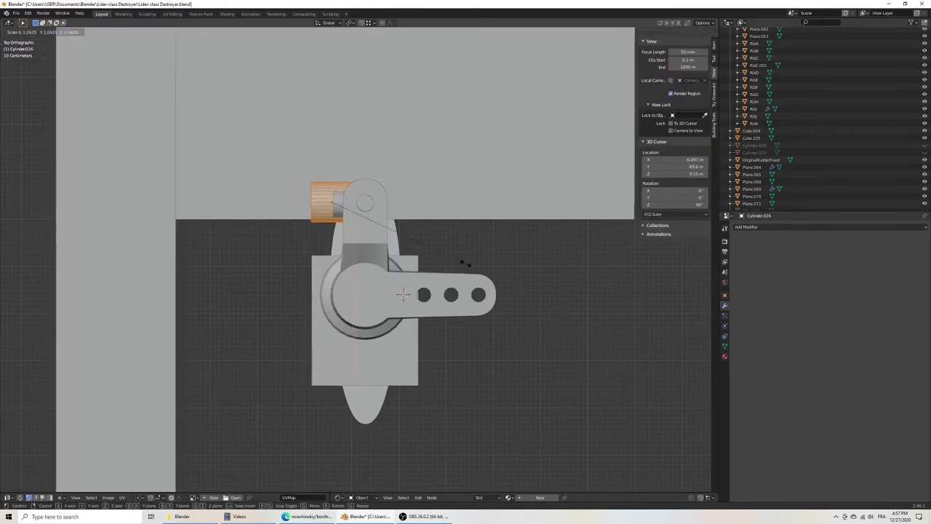
{"action": "left_click", "coordinate": [407, 230]}
{"action": "key", "text": "Tab"}
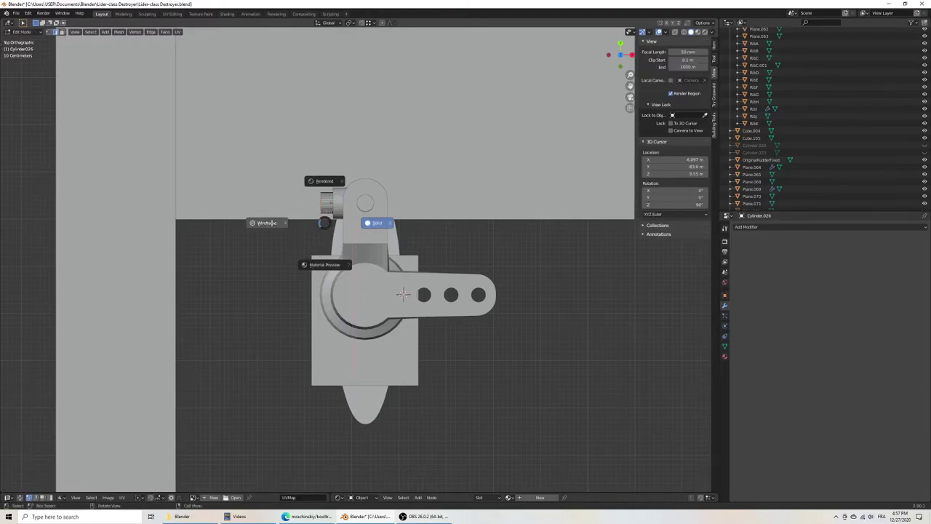
{"action": "key", "text": "shift+z"}
{"action": "left_click_drag", "start_coordinate": [332, 219], "coordinate": [284, 171]}
{"action": "scroll", "coordinate": [284, 182], "scroll_direction": "down", "scroll_amount": 3}
{"action": "key", "text": "g"}
{"action": "key", "text": "x"}
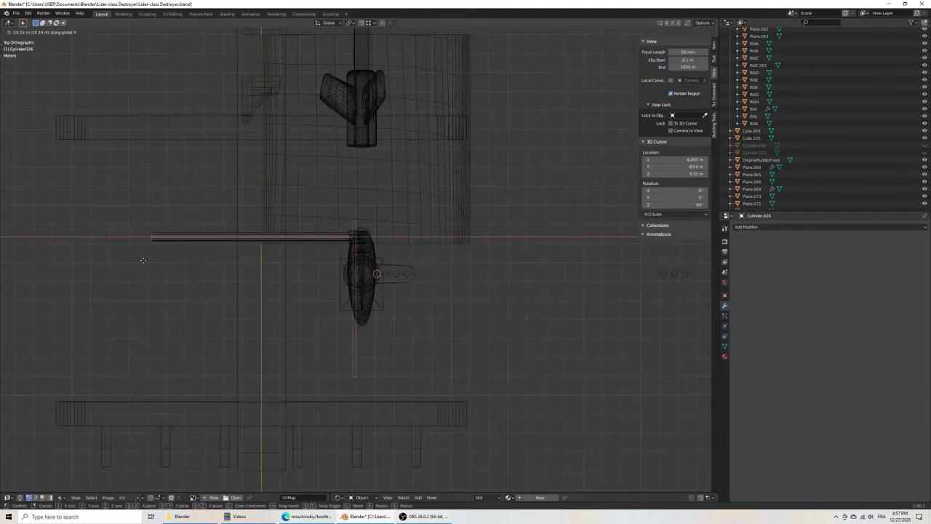
{"action": "left_click", "coordinate": [143, 260]}
{"action": "key", "text": "ctrl+s"}
{"action": "key", "text": "Tab"}
{"action": "scroll", "coordinate": [293, 332], "scroll_direction": "down", "scroll_amount": 3}
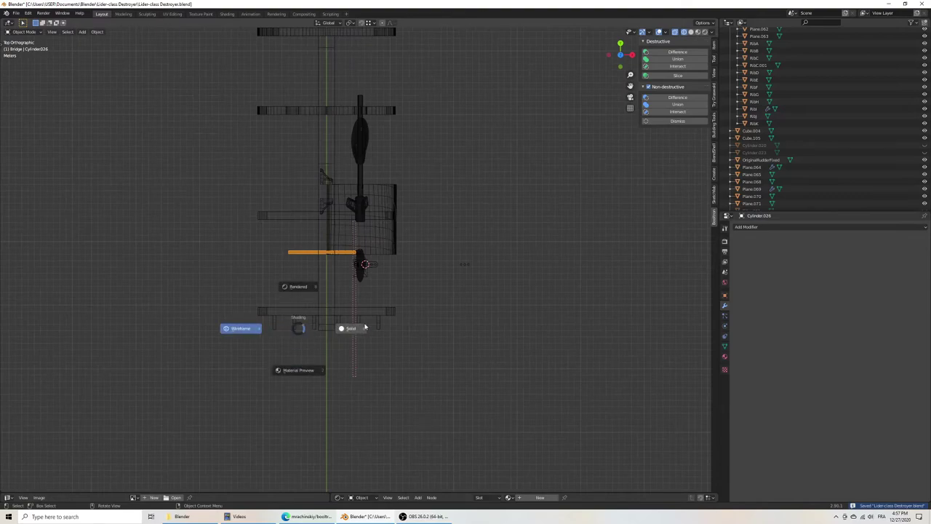
{"action": "key", "text": "shift+z"}
{"action": "middle_click_drag", "start_coordinate": [366, 326], "coordinate": [346, 304]}
{"action": "scroll", "coordinate": [346, 305], "scroll_direction": "up", "scroll_amount": 5}
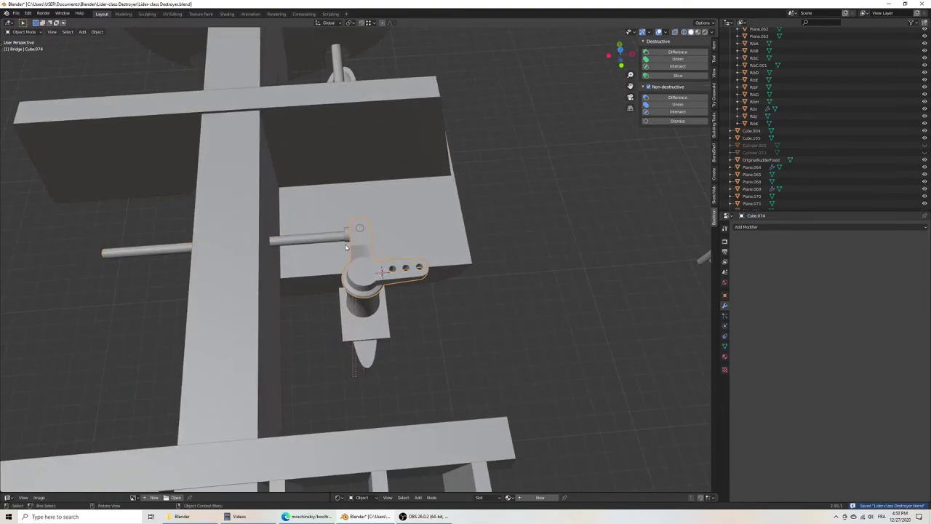
Step: Place a linked copy of the rudder arm assembly left of the beam and turn its hinge piece 180° about Z
{"action": "key", "text": "KP_7"}
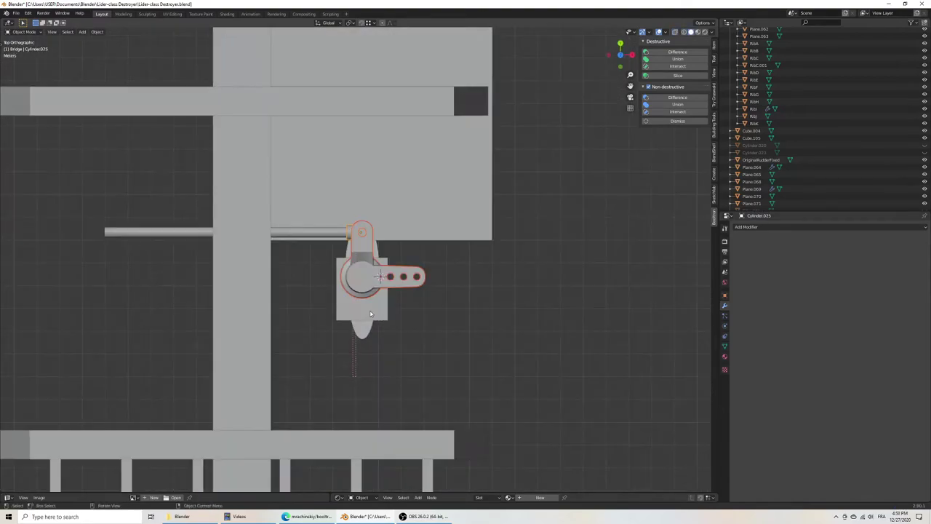
{"action": "middle_click_drag", "start_coordinate": [326, 340], "coordinate": [469, 339], "text": "shift"}
{"action": "key", "text": "shift+d"}
{"action": "key", "text": "x"}
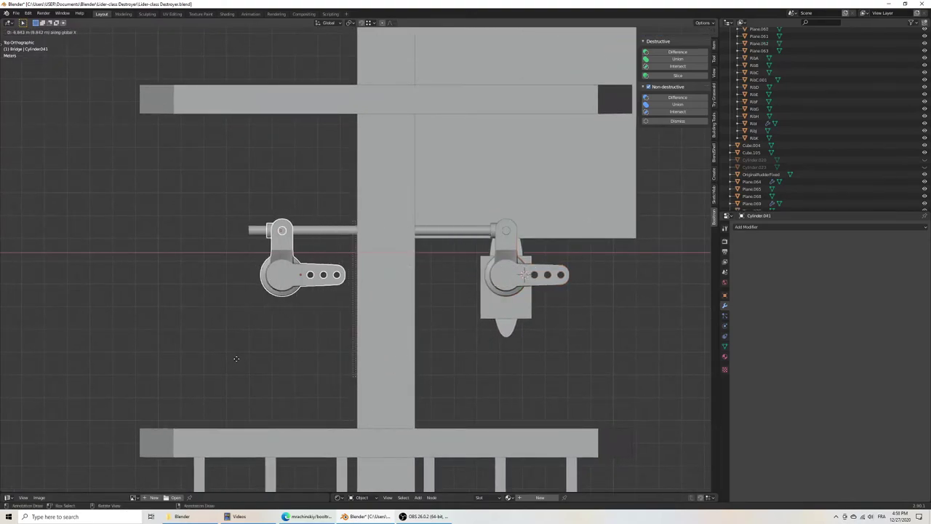
{"action": "left_click", "coordinate": [203, 366]}
{"action": "left_click", "coordinate": [227, 233]}
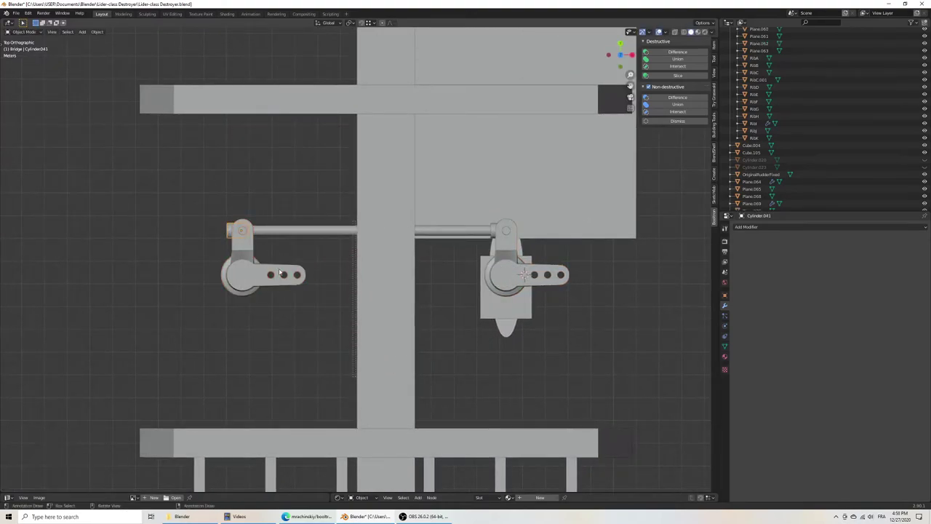
{"action": "key", "text": "r"}
{"action": "key", "text": "z"}
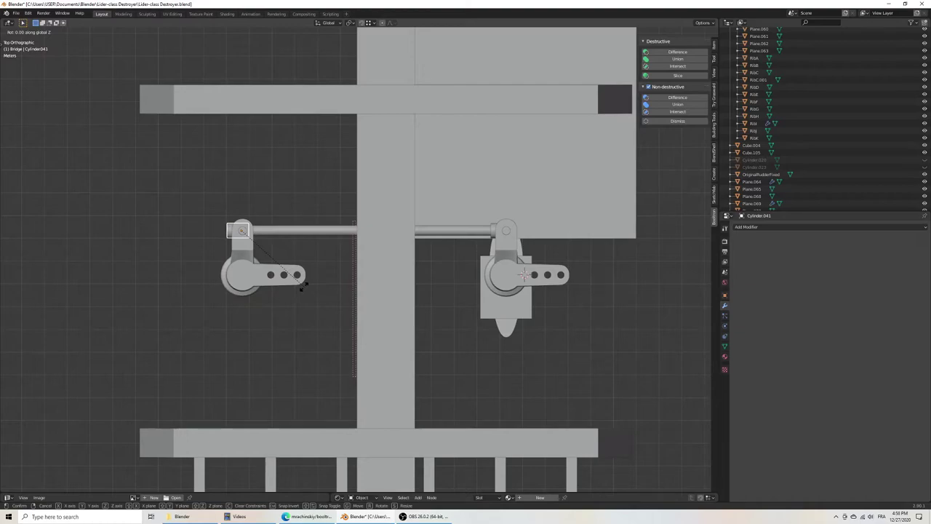
{"action": "key", "text": "Return"}
{"action": "scroll", "coordinate": [305, 291], "scroll_direction": "up", "scroll_amount": 3}
{"action": "scroll", "coordinate": [254, 343], "scroll_direction": "up", "scroll_amount": 3}
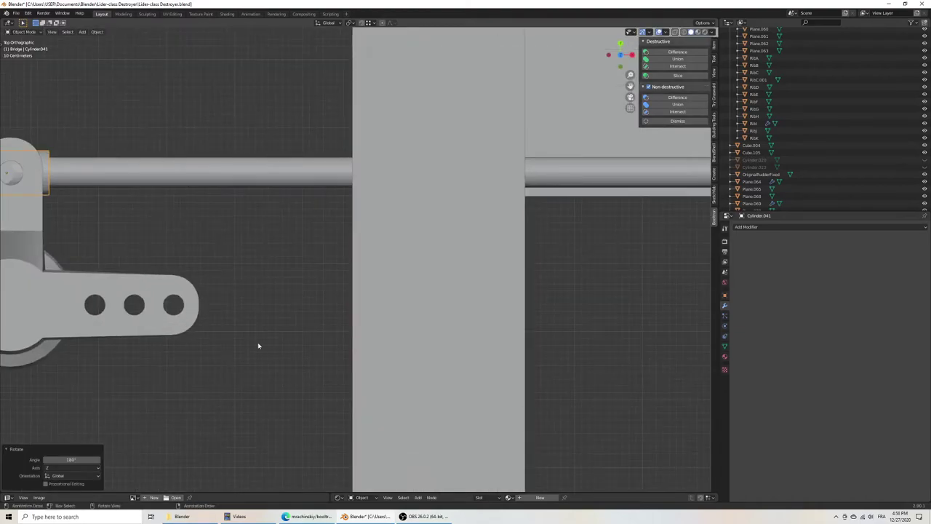
Step: Inspect the connecting rod and left servo arm, save, and return to a centred Top view
{"action": "middle_click_drag", "start_coordinate": [254, 343], "coordinate": [183, 305]}
{"action": "scroll", "coordinate": [290, 116], "scroll_direction": "down", "scroll_amount": 3}
{"action": "middle_click_drag", "start_coordinate": [290, 115], "coordinate": [298, 187]}
{"action": "left_click", "coordinate": [297, 187], "text": "shift"}
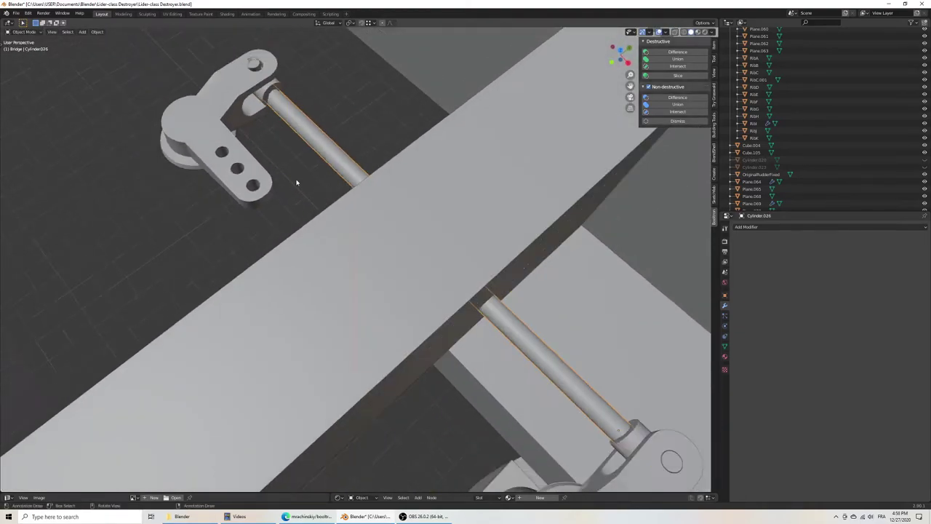
{"action": "scroll", "coordinate": [280, 151], "scroll_direction": "down", "scroll_amount": 2}
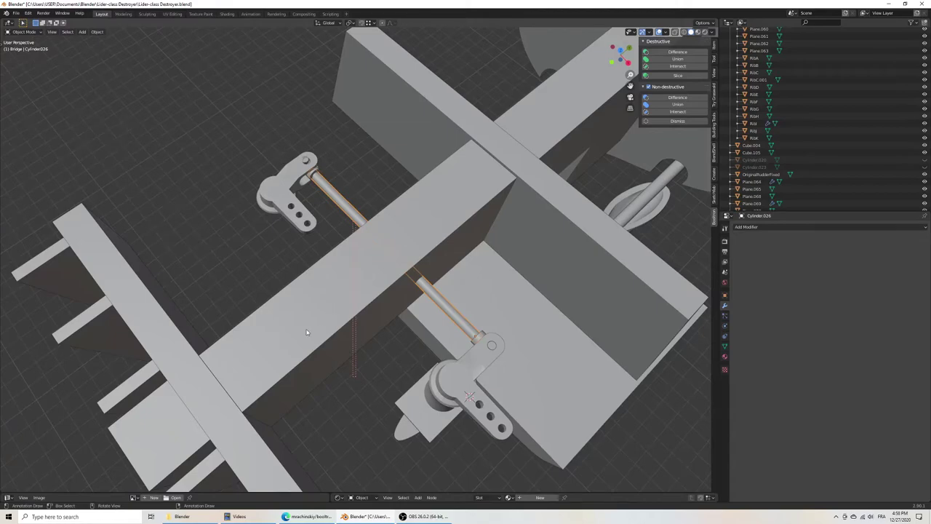
{"action": "left_click", "coordinate": [295, 228]}
{"action": "key", "text": "Tab"}
{"action": "middle_click_drag", "start_coordinate": [295, 228], "coordinate": [267, 248]}
{"action": "key", "text": "Tab"}
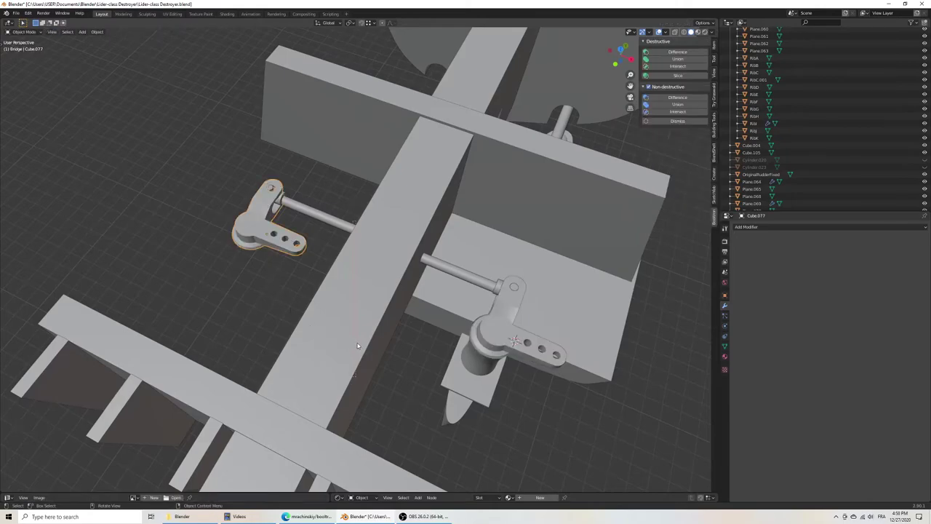
{"action": "key", "text": "ctrl+s"}
{"action": "key", "text": "KP_7"}
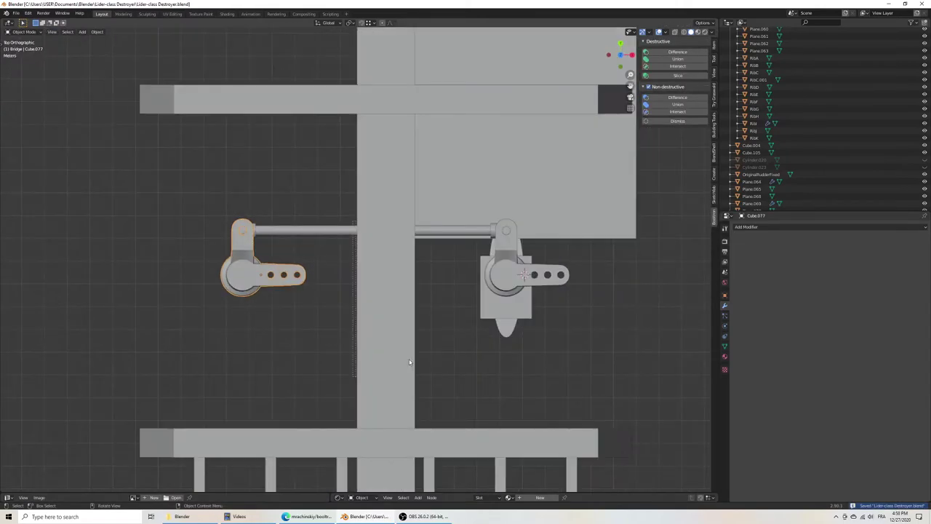
{"action": "scroll", "coordinate": [409, 360], "scroll_direction": "up", "scroll_amount": 1}
{"action": "middle_click_drag", "start_coordinate": [449, 341], "coordinate": [322, 343], "text": "shift"}
Step: Rotate the right servo arm to about -40° and reposition the short and long rods
{"action": "left_click", "coordinate": [443, 307]}
{"action": "key", "text": "r"}
{"action": "key", "text": "z"}
{"action": "left_click", "coordinate": [512, 368]}
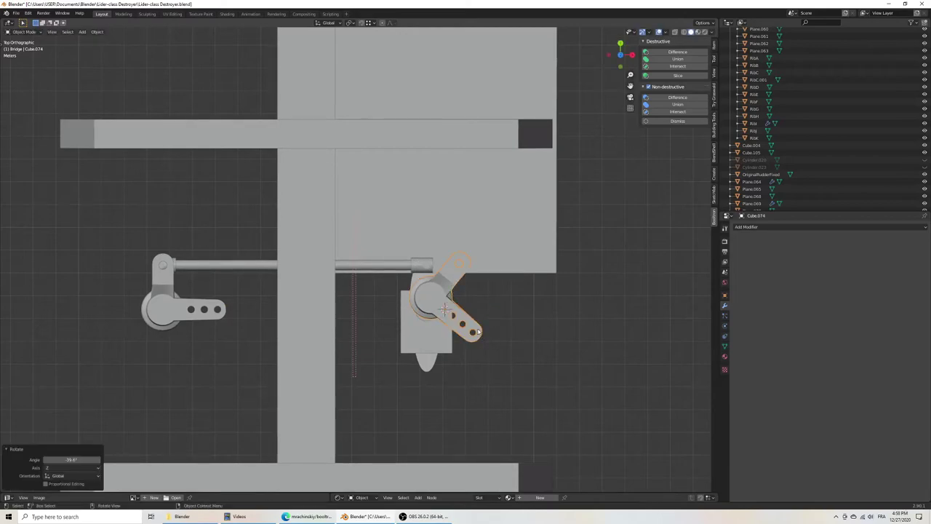
{"action": "left_click", "coordinate": [417, 270]}
{"action": "key", "text": "g"}
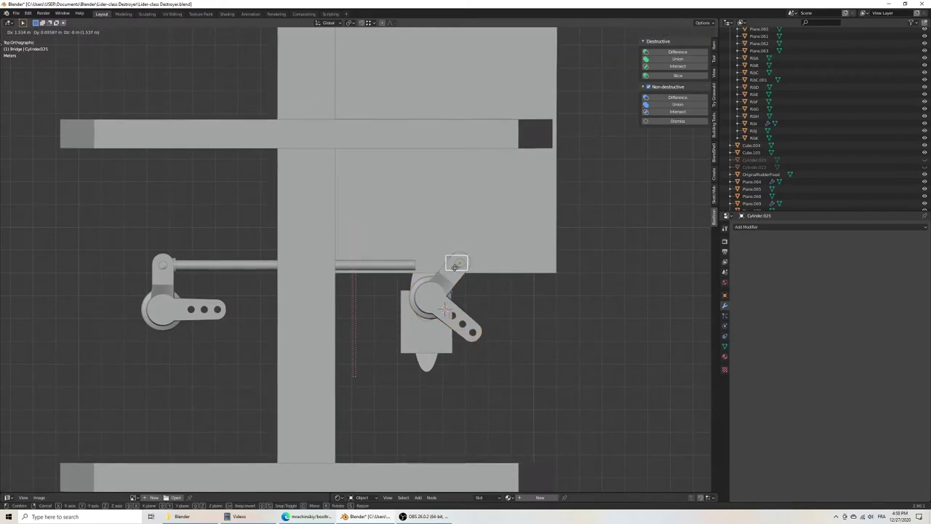
{"action": "left_click", "coordinate": [452, 268]}
{"action": "key", "text": "shift+d"}
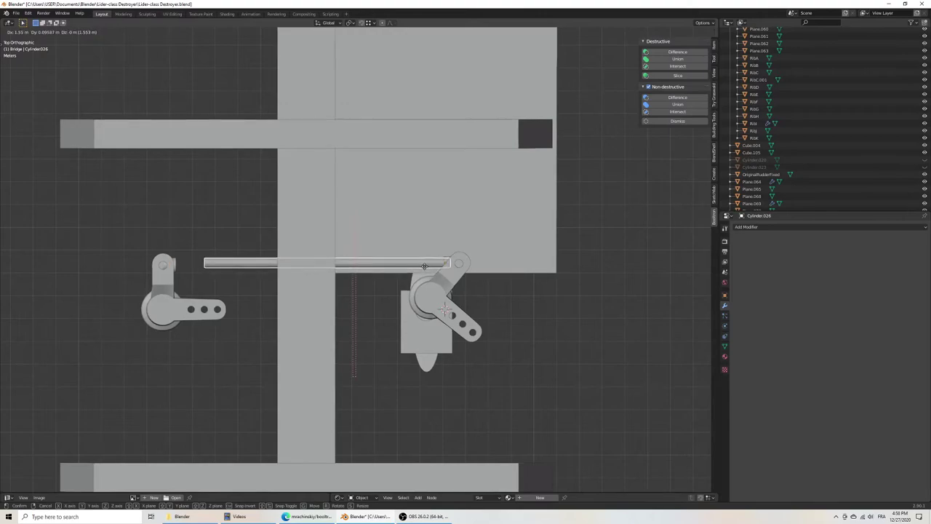
{"action": "left_click", "coordinate": [183, 258]}
Step: Move the small cylinder to the rod end and rotate the left servo arm to match
{"action": "left_click", "coordinate": [174, 262]}
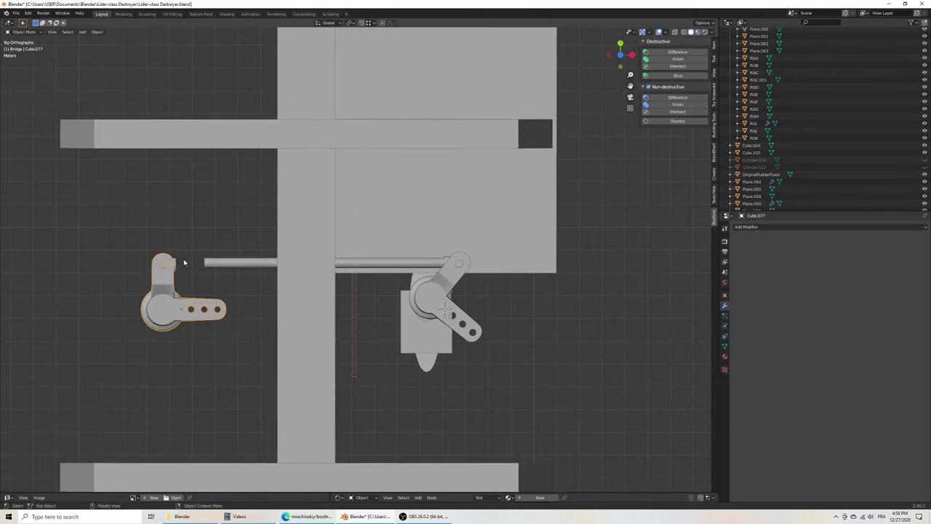
{"action": "key", "text": "g"}
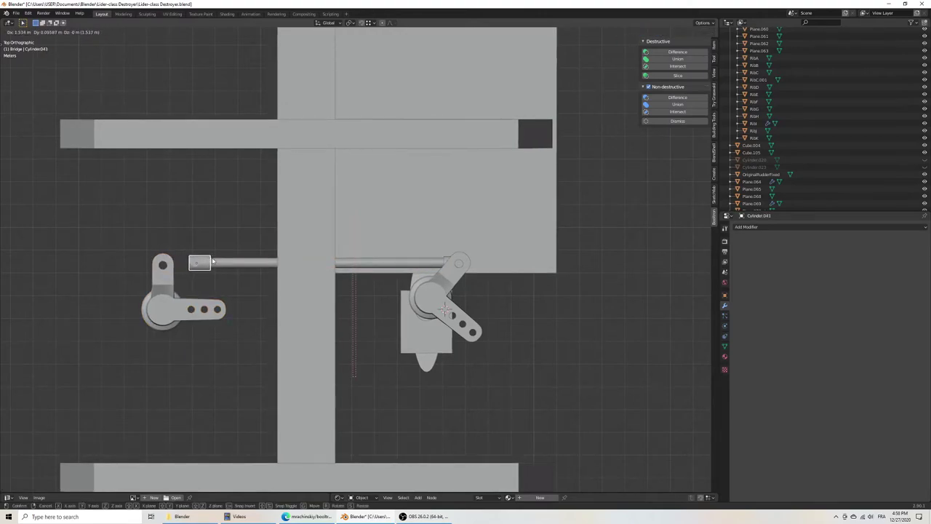
{"action": "left_click", "coordinate": [211, 262]}
{"action": "key", "text": "r"}
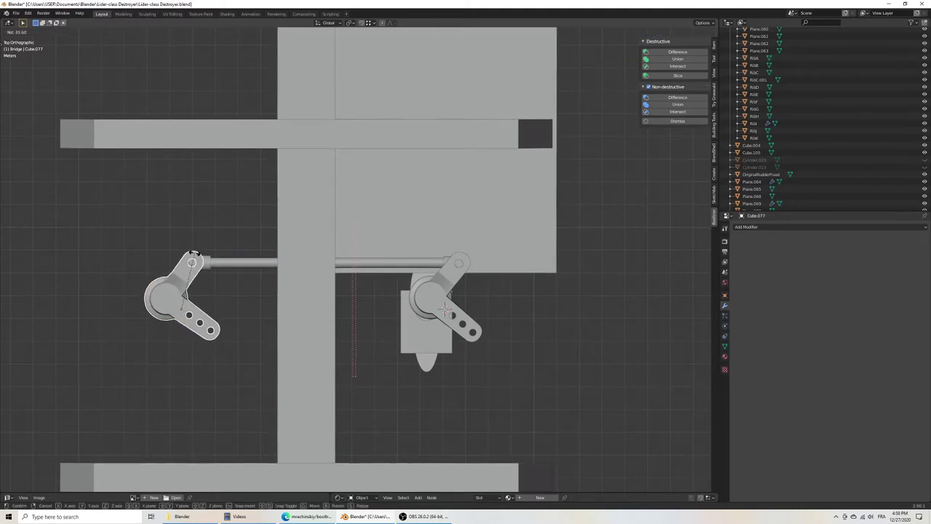
{"action": "left_click", "coordinate": [167, 307]}
{"action": "left_click", "coordinate": [254, 332]}
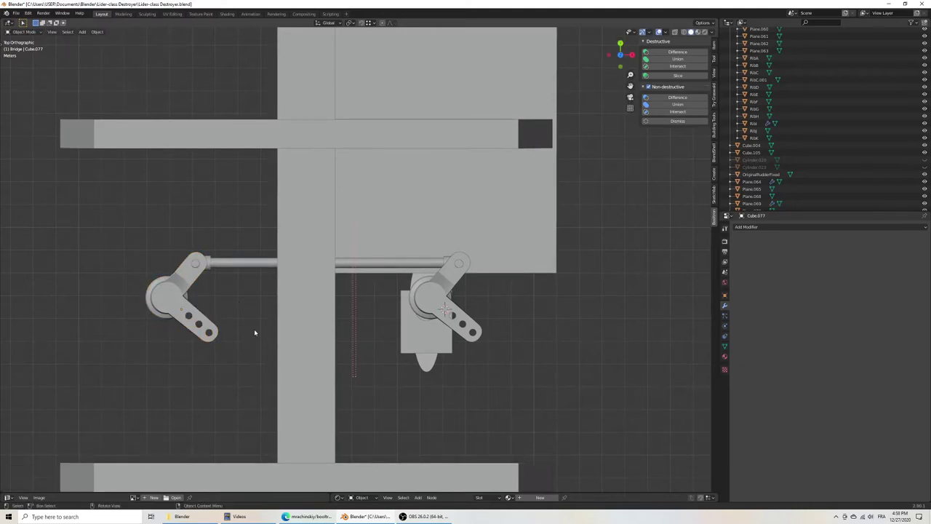
{"action": "middle_click_drag", "start_coordinate": [254, 331], "coordinate": [387, 318]}
Step: Rotate the OriginalRudderFixed rudder about the vertical axis and save
{"action": "left_click", "coordinate": [387, 319]}
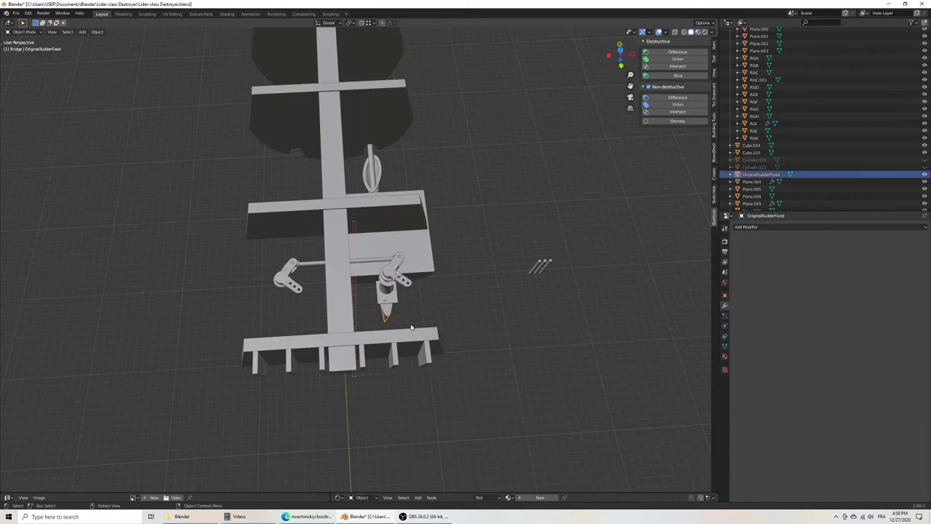
{"action": "key", "text": "r"}
{"action": "key", "text": "z"}
{"action": "left_click", "coordinate": [397, 322]}
{"action": "key", "text": "ctrl+s"}
{"action": "mouse_move", "coordinate": [461, 320]}
{"action": "middle_mouse_down"}
{"action": "mouse_move", "coordinate": [371, 352]}
{"action": "mouse_move", "coordinate": [431, 358]}
{"action": "middle_mouse_up"}
Step: Make a linked copy of the rudder along X, then undo it
{"action": "key", "text": "alt+d"}
{"action": "key", "text": "x"}
{"action": "left_click", "coordinate": [298, 328]}
{"action": "mouse_move", "coordinate": [299, 327]}
{"action": "middle_mouse_down"}
{"action": "mouse_move", "coordinate": [320, 331]}
{"action": "mouse_move", "coordinate": [259, 307]}
{"action": "mouse_move", "coordinate": [336, 331]}
{"action": "middle_mouse_up"}
{"action": "key", "text": "ctrl+z"}
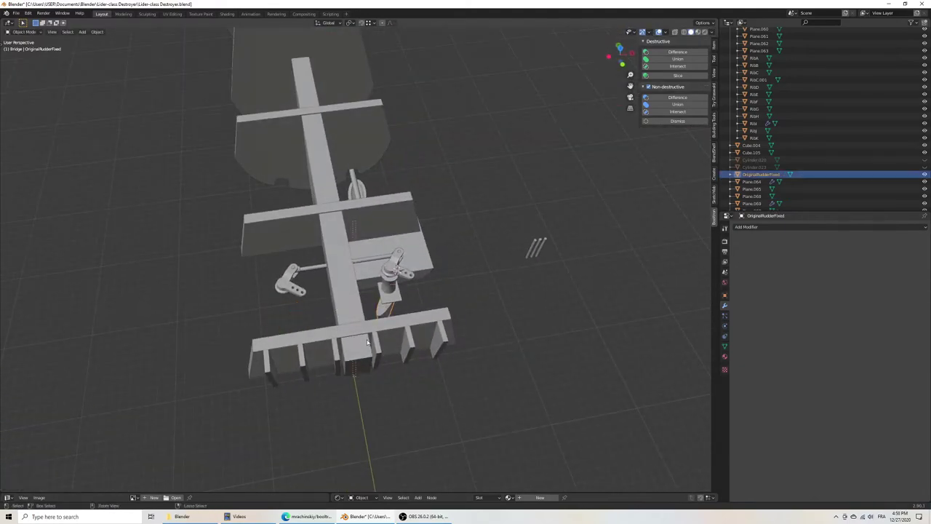
{"action": "key", "text": "ctrl+z"}
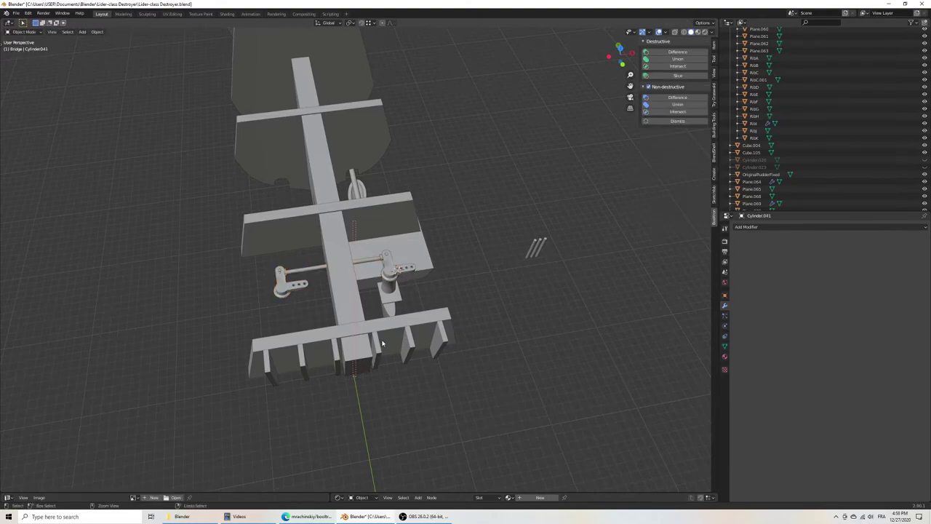
{"action": "key", "text": "ctrl+z"}
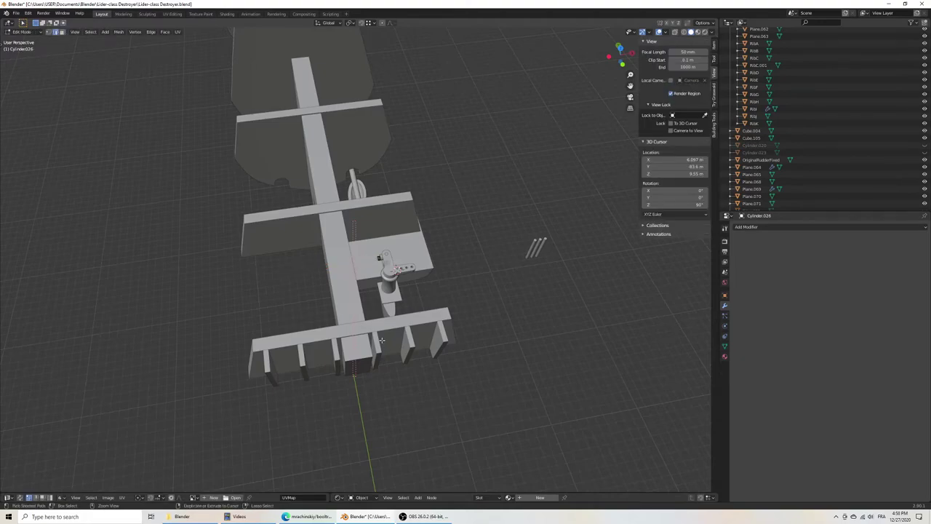
{"action": "key", "text": "ctrl+z"}
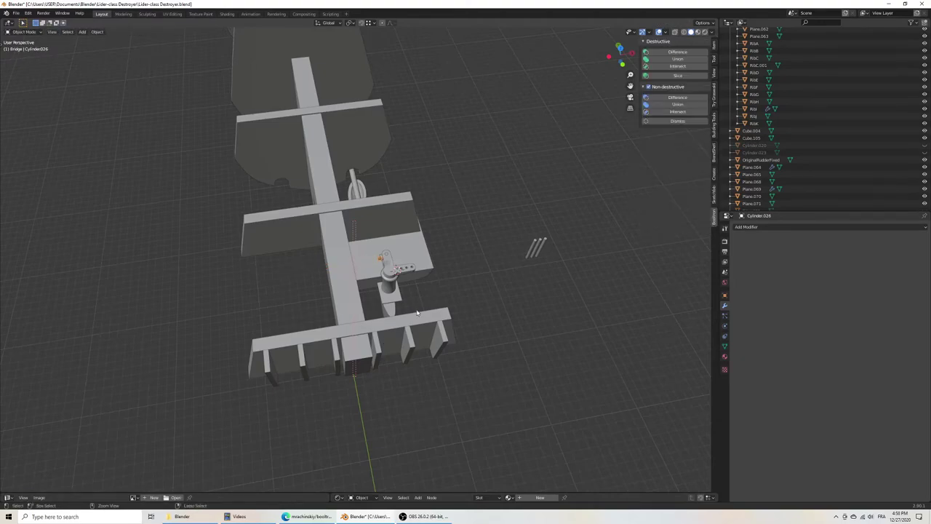
Step: After dismissing a Cura search, delete the stray cylinder, select the servo horn and save
{"action": "left_click", "coordinate": [111, 516]}
{"action": "type", "text": "cura"}
{"action": "key", "text": "Return"}
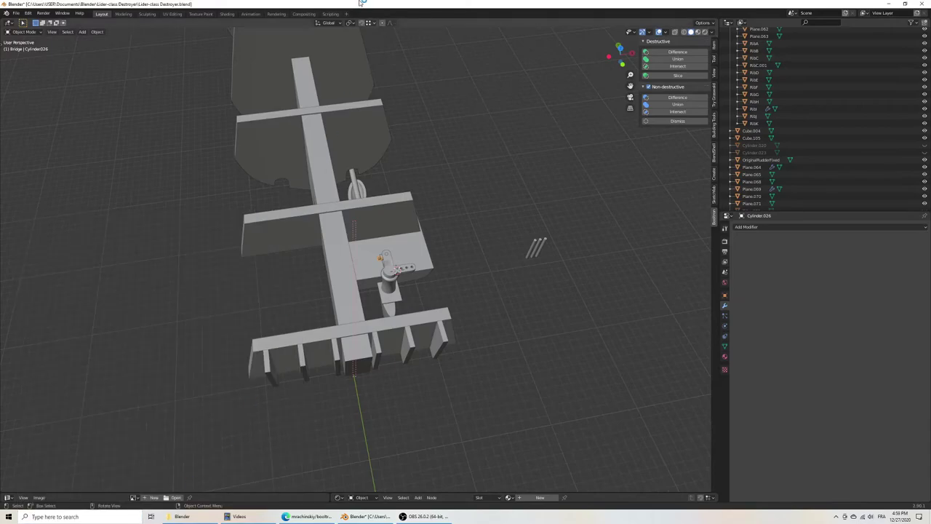
{"action": "scroll", "coordinate": [358, 295], "scroll_direction": "up", "scroll_amount": 5}
{"action": "scroll", "coordinate": [358, 295], "scroll_direction": "up", "scroll_amount": 2}
{"action": "key", "text": "x"}
{"action": "left_click", "coordinate": [379, 309]}
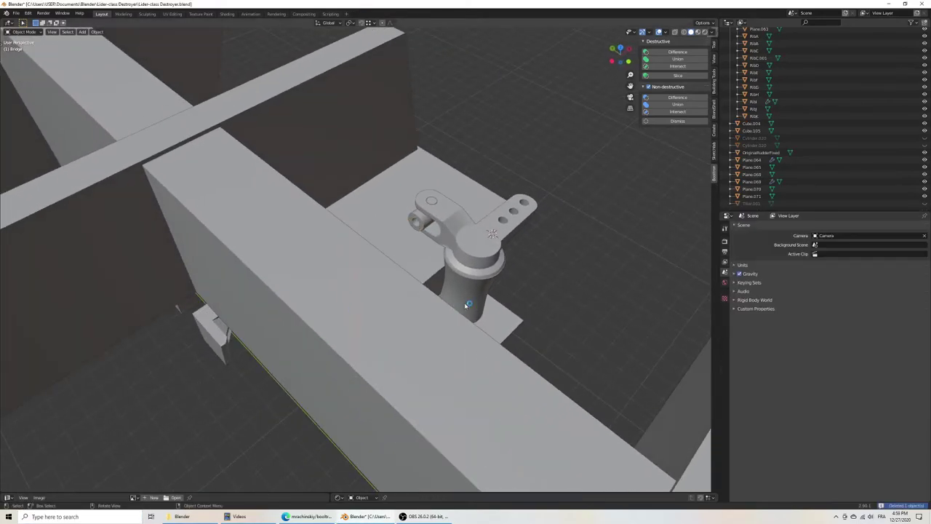
{"action": "left_click", "coordinate": [456, 313]}
{"action": "middle_click_drag", "start_coordinate": [456, 313], "coordinate": [480, 253]}
{"action": "key", "text": "ctrl+s"}
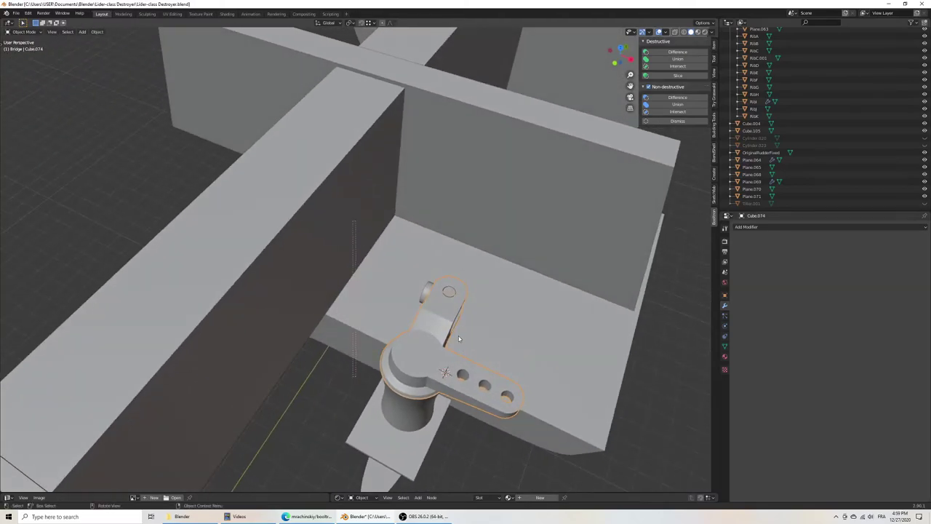
{"action": "scroll", "coordinate": [431, 355], "scroll_direction": "down", "scroll_amount": 3}
{"action": "middle_click_drag", "start_coordinate": [431, 354], "coordinate": [417, 332]}
{"action": "mouse_move", "coordinate": [323, 311]}
{"action": "middle_mouse_down"}
{"action": "mouse_move", "coordinate": [320, 300]}
{"action": "mouse_move", "coordinate": [346, 350]}
{"action": "mouse_move", "coordinate": [443, 411]}
{"action": "mouse_move", "coordinate": [305, 316]}
{"action": "mouse_move", "coordinate": [345, 346]}
{"action": "mouse_move", "coordinate": [357, 334]}
{"action": "middle_mouse_up"}
{"action": "scroll", "coordinate": [320, 300], "scroll_direction": "up", "scroll_amount": 3}
{"action": "scroll", "coordinate": [443, 411], "scroll_direction": "down", "scroll_amount": 2}
Step: Export the servo horn as ServoHorn.stl and bring up File Explorer
{"action": "left_click", "coordinate": [16, 13]}
{"action": "mouse_move", "coordinate": [29, 117]}
{"action": "left_click", "coordinate": [114, 170]}
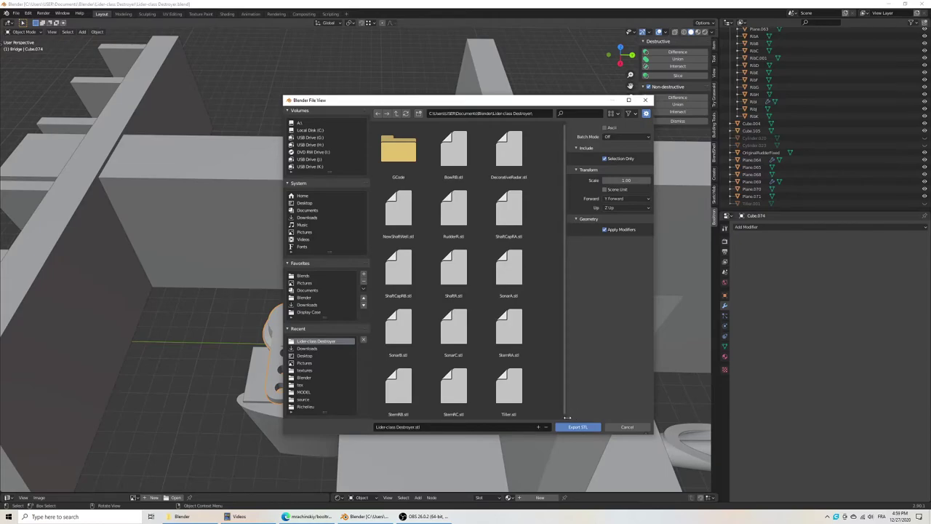
{"action": "left_click", "coordinate": [504, 427]}
{"action": "type", "text": "ServoHorn"}
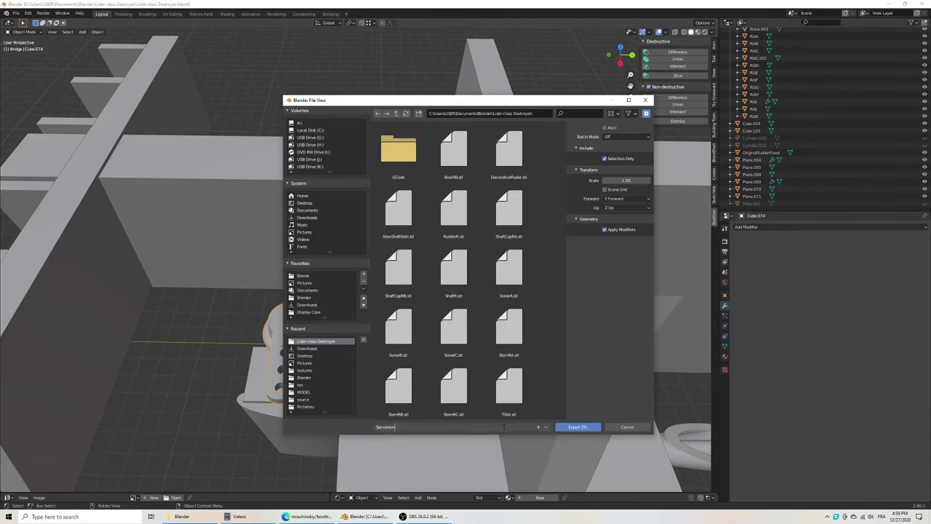
{"action": "key", "text": "Return"}
{"action": "left_click", "coordinate": [579, 427]}
{"action": "scroll", "coordinate": [400, 306], "scroll_direction": "down", "scroll_amount": 5}
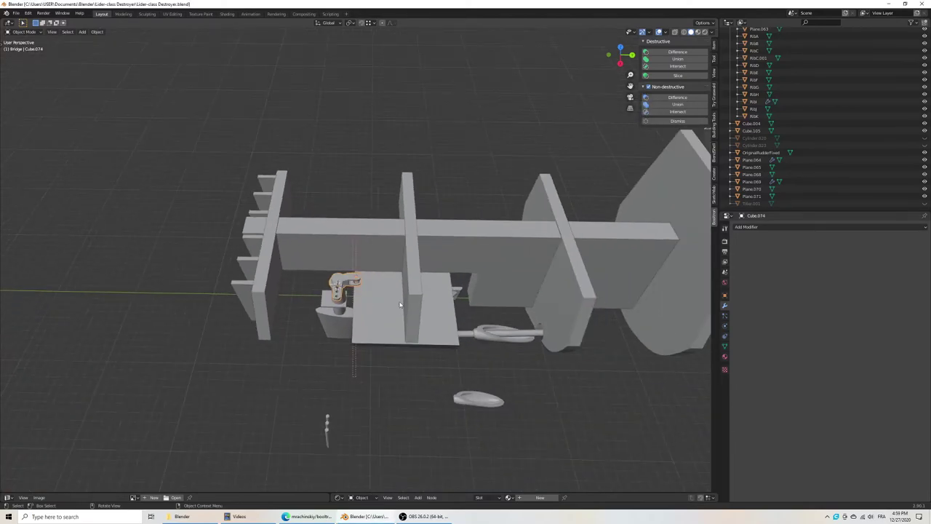
{"action": "scroll", "coordinate": [372, 398], "scroll_direction": "up", "scroll_amount": 2}
{"action": "scroll", "coordinate": [376, 400], "scroll_direction": "up", "scroll_amount": 4}
{"action": "key", "text": "alt+Tab"}
{"action": "left_click", "coordinate": [366, 429]}
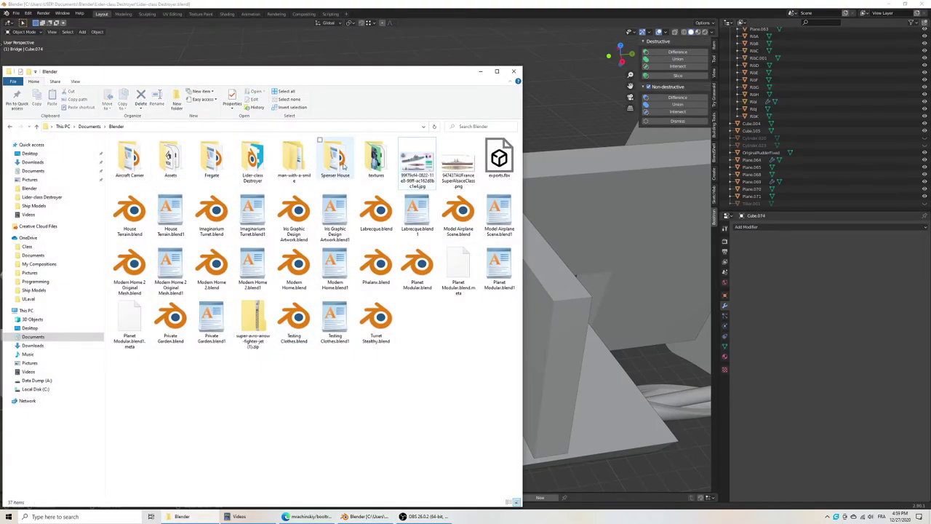
Step: Open the Lider-class Destroyer folder and drag ServoHorn.stl into Cura
{"action": "double_click", "coordinate": [255, 162]}
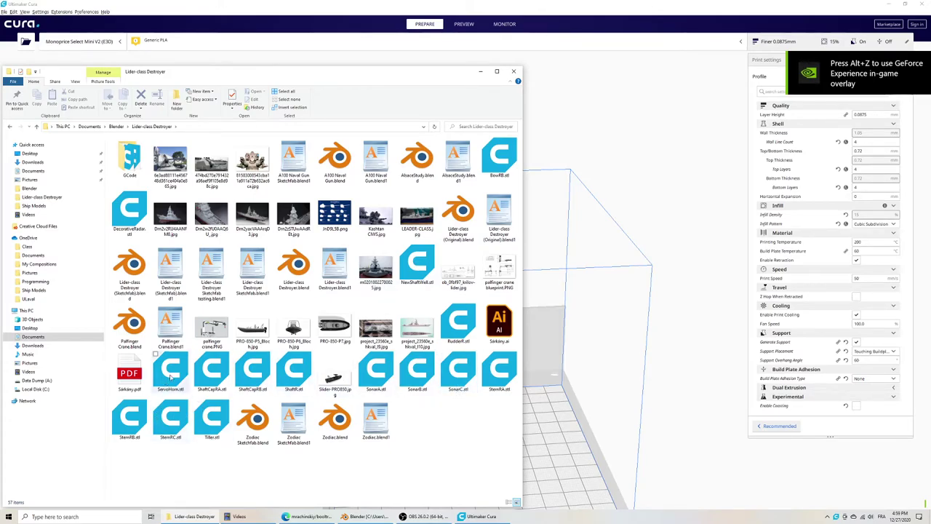
{"action": "mouse_move", "coordinate": [171, 371]}
{"action": "left_mouse_down"}
{"action": "mouse_move", "coordinate": [612, 422]}
{"action": "mouse_move", "coordinate": [560, 433]}
{"action": "left_mouse_up"}
Step: Scale the servo horn to 1000% with Cura's Scale tool
{"action": "left_click", "coordinate": [482, 72]}
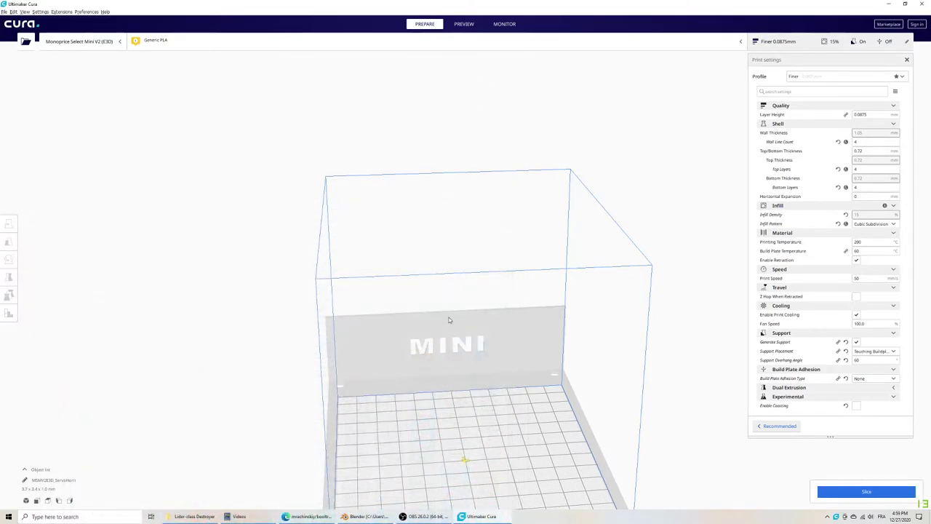
{"action": "scroll", "coordinate": [488, 427], "scroll_direction": "up", "scroll_amount": 3}
{"action": "scroll", "coordinate": [403, 174], "scroll_direction": "up", "scroll_amount": 3}
{"action": "scroll", "coordinate": [415, 281], "scroll_direction": "up", "scroll_amount": 3}
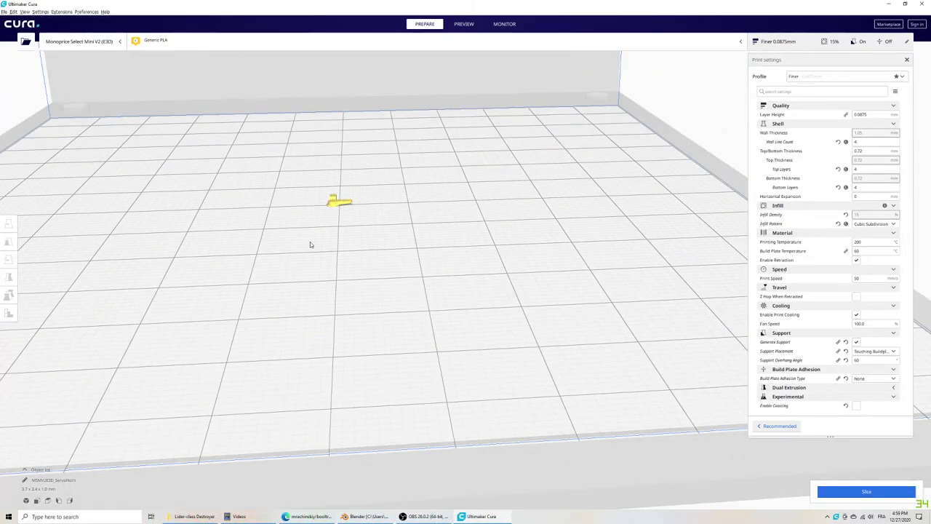
{"action": "scroll", "coordinate": [310, 243], "scroll_direction": "up", "scroll_amount": 3}
{"action": "right_click_drag", "start_coordinate": [358, 284], "coordinate": [476, 285]}
{"action": "scroll", "coordinate": [513, 262], "scroll_direction": "up", "scroll_amount": 3}
{"action": "scroll", "coordinate": [447, 216], "scroll_direction": "up", "scroll_amount": 3}
{"action": "scroll", "coordinate": [501, 189], "scroll_direction": "up", "scroll_amount": 2}
{"action": "scroll", "coordinate": [435, 345], "scroll_direction": "down", "scroll_amount": 3}
{"action": "scroll", "coordinate": [435, 345], "scroll_direction": "down", "scroll_amount": 2}
{"action": "right_click_drag", "start_coordinate": [435, 345], "coordinate": [461, 162]}
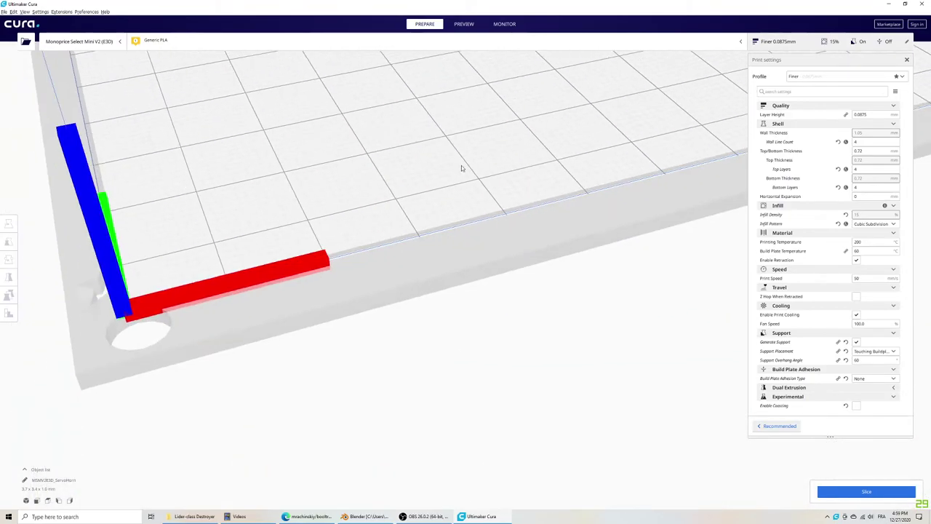
{"action": "scroll", "coordinate": [470, 193], "scroll_direction": "up", "scroll_amount": 3}
{"action": "left_click", "coordinate": [449, 112]}
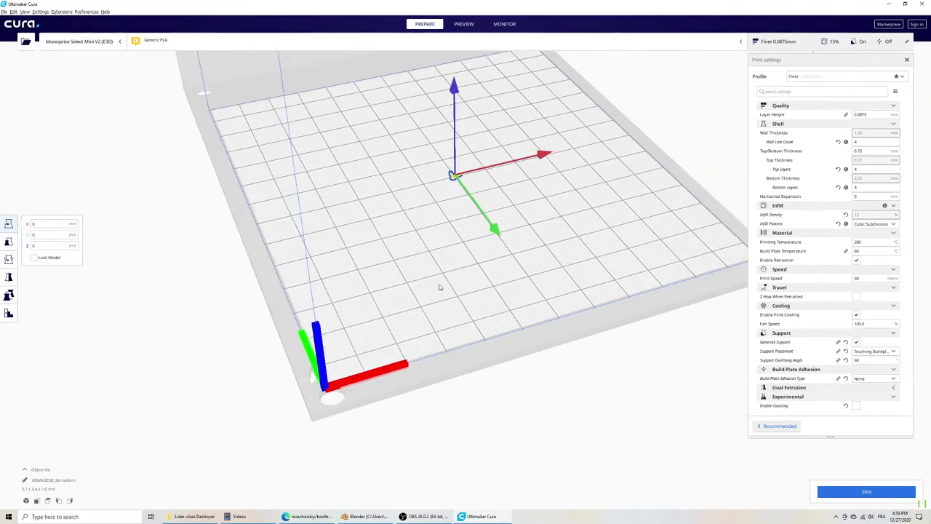
{"action": "left_click", "coordinate": [8, 241]}
{"action": "type", "text": "1000"}
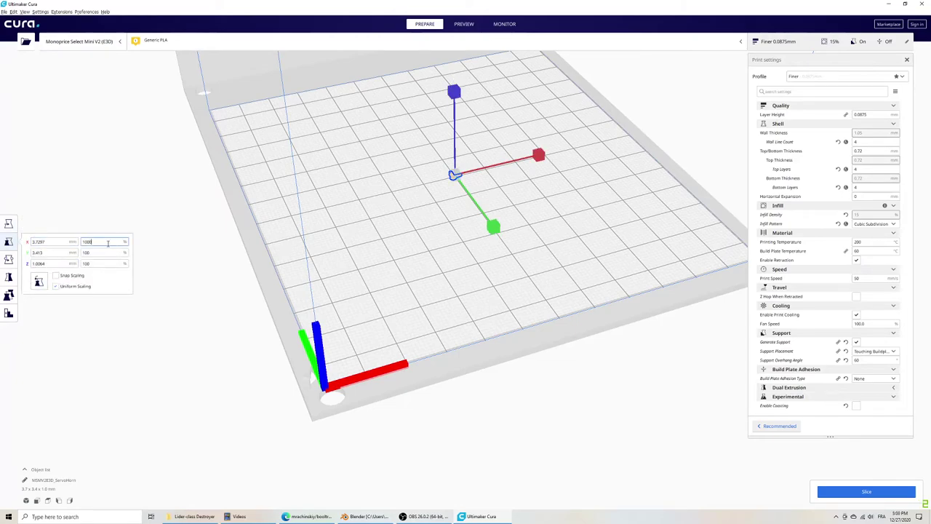
{"action": "key", "text": "Return"}
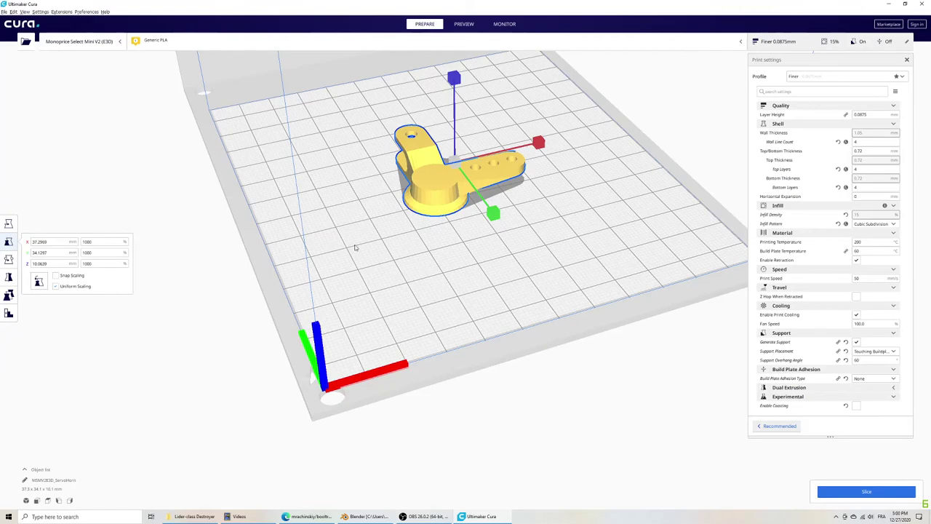
Step: Check the enlarged horn's overhangs from below, then slice it
{"action": "right_click_drag", "start_coordinate": [358, 249], "coordinate": [415, 294]}
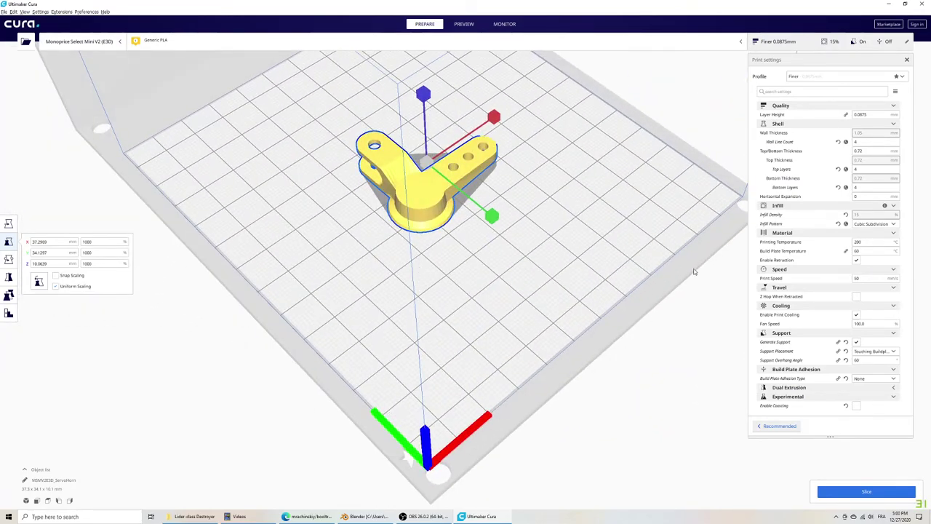
{"action": "scroll", "coordinate": [532, 182], "scroll_direction": "down", "scroll_amount": 5}
{"action": "mouse_move", "coordinate": [532, 182]}
{"action": "right_mouse_down"}
{"action": "mouse_move", "coordinate": [195, 247]}
{"action": "mouse_move", "coordinate": [366, 272]}
{"action": "mouse_move", "coordinate": [286, 291]}
{"action": "mouse_move", "coordinate": [213, 270]}
{"action": "right_mouse_up"}
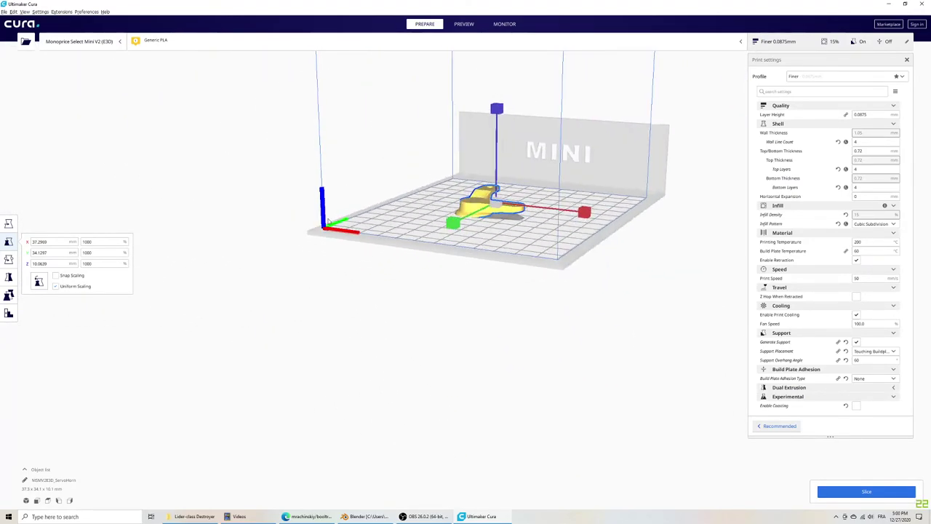
{"action": "scroll", "coordinate": [457, 273], "scroll_direction": "up", "scroll_amount": 5}
{"action": "scroll", "coordinate": [457, 273], "scroll_direction": "up", "scroll_amount": 3}
{"action": "scroll", "coordinate": [495, 299], "scroll_direction": "up", "scroll_amount": 3}
{"action": "scroll", "coordinate": [503, 277], "scroll_direction": "down", "scroll_amount": 2}
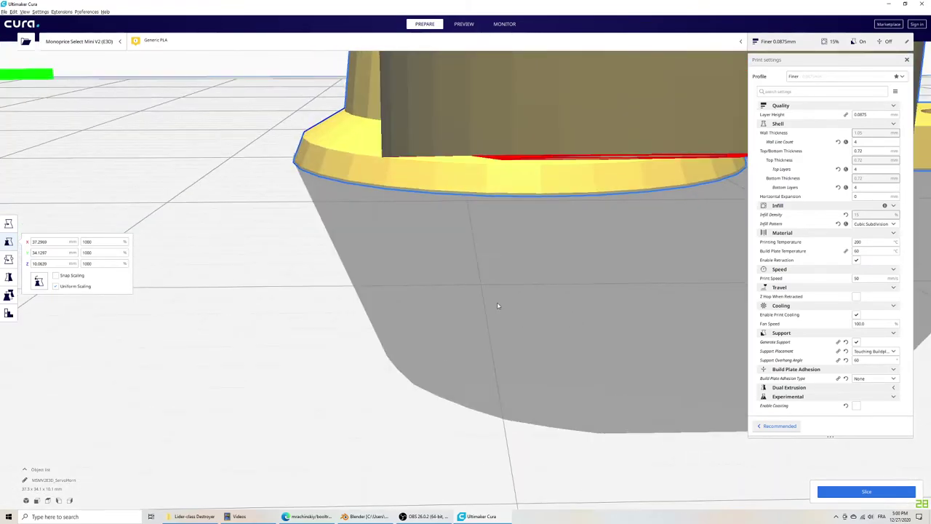
{"action": "scroll", "coordinate": [497, 302], "scroll_direction": "down", "scroll_amount": 2}
{"action": "mouse_move", "coordinate": [617, 318]}
{"action": "right_mouse_down"}
{"action": "mouse_move", "coordinate": [590, 287]}
{"action": "mouse_move", "coordinate": [606, 235]}
{"action": "mouse_move", "coordinate": [615, 285]}
{"action": "mouse_move", "coordinate": [692, 318]}
{"action": "mouse_move", "coordinate": [480, 244]}
{"action": "mouse_move", "coordinate": [444, 210]}
{"action": "right_mouse_up"}
{"action": "right_click_drag", "start_coordinate": [515, 253], "coordinate": [511, 281]}
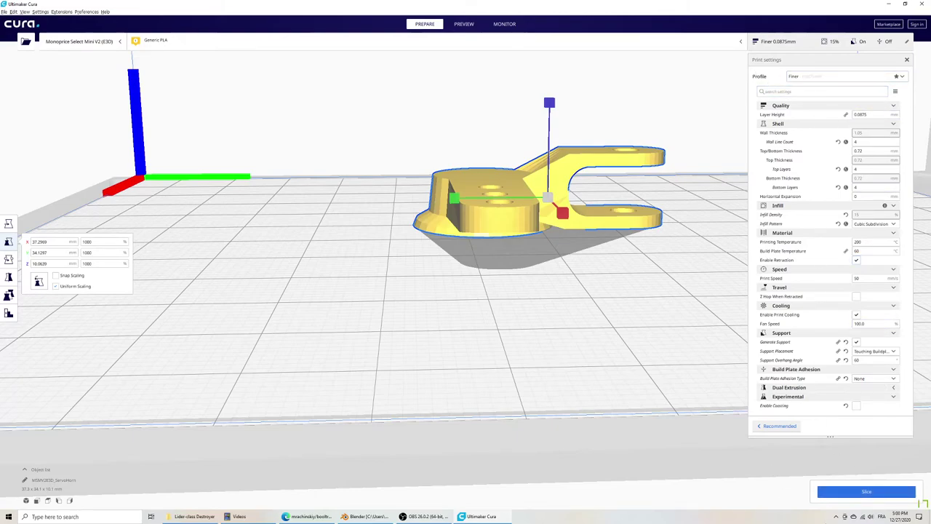
{"action": "left_click", "coordinate": [863, 493]}
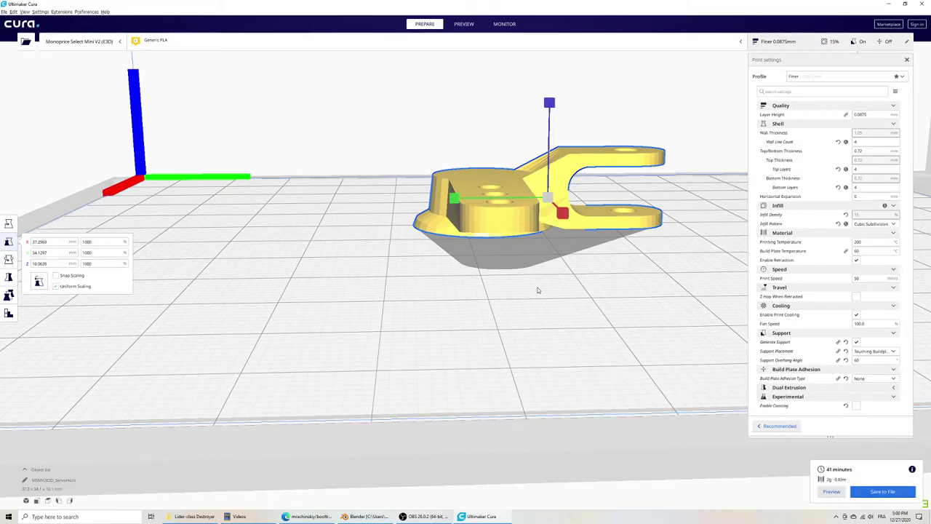
Step: Orbit around the sliced servo horn's layer preview to inspect its toolpaths
{"action": "mouse_move", "coordinate": [527, 275]}
{"action": "right_mouse_down"}
{"action": "mouse_move", "coordinate": [606, 251]}
{"action": "mouse_move", "coordinate": [595, 217]}
{"action": "mouse_move", "coordinate": [524, 245]}
{"action": "mouse_move", "coordinate": [547, 150]}
{"action": "right_mouse_up"}
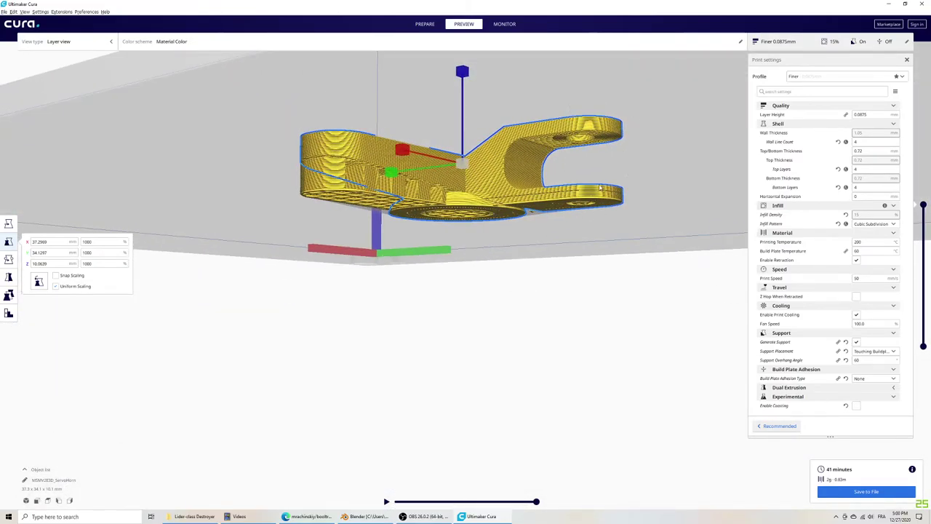
{"action": "right_click_drag", "start_coordinate": [499, 218], "coordinate": [528, 167]}
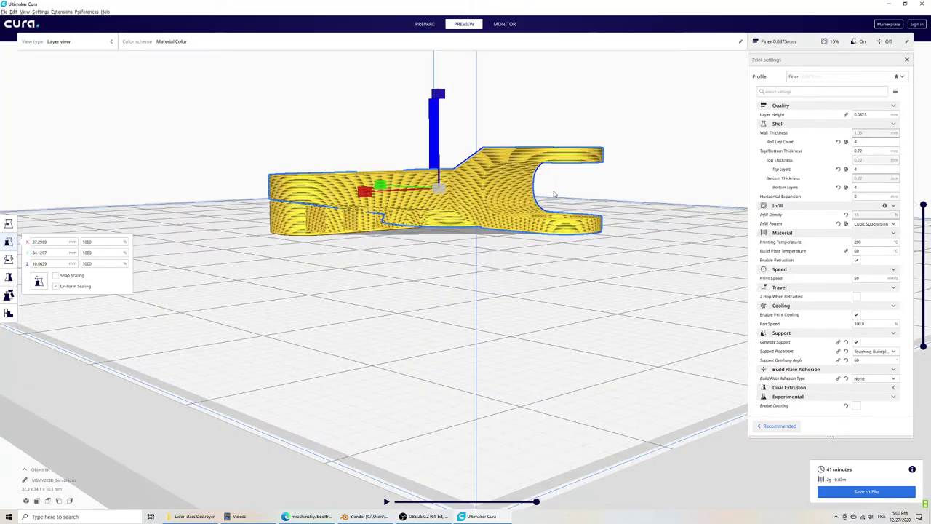
{"action": "mouse_move", "coordinate": [560, 195]}
{"action": "right_mouse_down"}
{"action": "mouse_move", "coordinate": [531, 228]}
{"action": "mouse_move", "coordinate": [640, 192]}
{"action": "mouse_move", "coordinate": [580, 257]}
{"action": "mouse_move", "coordinate": [592, 219]}
{"action": "mouse_move", "coordinate": [557, 274]}
{"action": "right_mouse_up"}
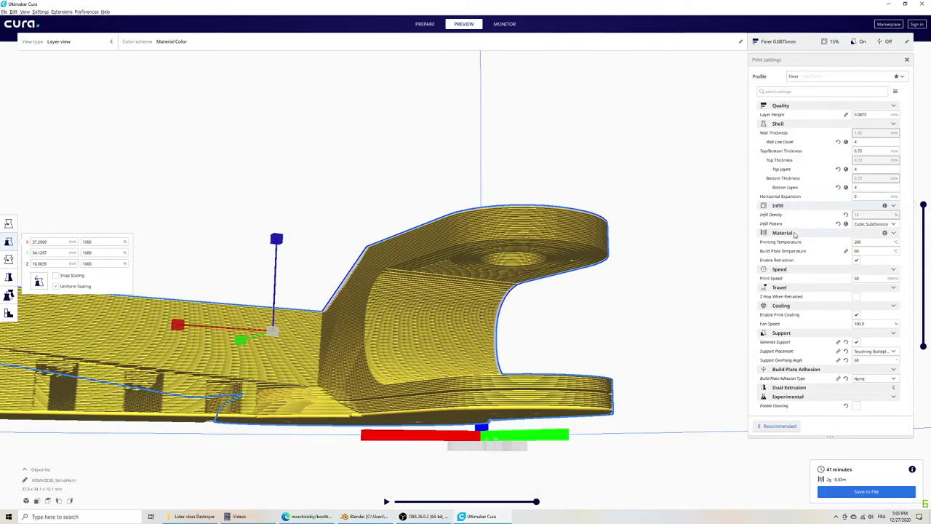
{"action": "mouse_move", "coordinate": [514, 253]}
{"action": "right_mouse_down"}
{"action": "mouse_move", "coordinate": [596, 221]}
{"action": "mouse_move", "coordinate": [759, 339]}
{"action": "mouse_move", "coordinate": [667, 265]}
{"action": "mouse_move", "coordinate": [637, 192]}
{"action": "mouse_move", "coordinate": [612, 255]}
{"action": "mouse_move", "coordinate": [603, 487]}
{"action": "mouse_move", "coordinate": [534, 197]}
{"action": "mouse_move", "coordinate": [513, 220]}
{"action": "mouse_move", "coordinate": [555, 245]}
{"action": "mouse_move", "coordinate": [517, 240]}
{"action": "mouse_move", "coordinate": [550, 269]}
{"action": "right_mouse_up"}
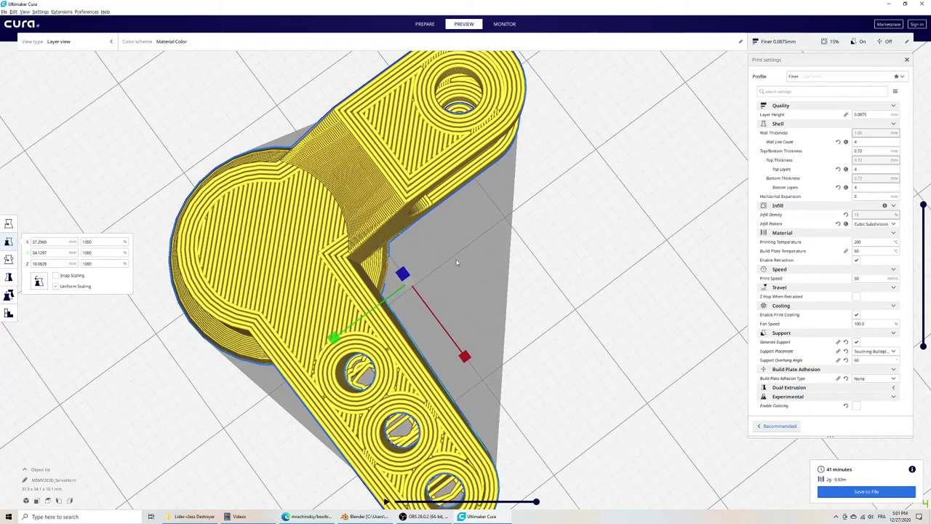
{"action": "mouse_move", "coordinate": [457, 263]}
{"action": "right_mouse_down"}
{"action": "mouse_move", "coordinate": [549, 259]}
{"action": "mouse_move", "coordinate": [474, 179]}
{"action": "mouse_move", "coordinate": [463, 207]}
{"action": "right_mouse_up"}
Step: Back in Blender, deselect the servo horn and add a new cylinder
{"action": "left_click", "coordinate": [367, 516]}
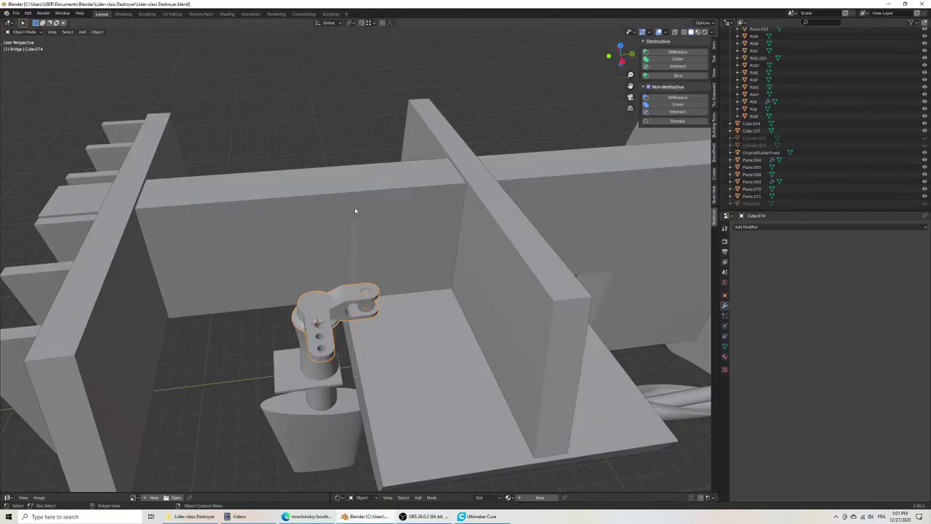
{"action": "key", "text": "alt+a"}
{"action": "key", "text": "shift+a"}
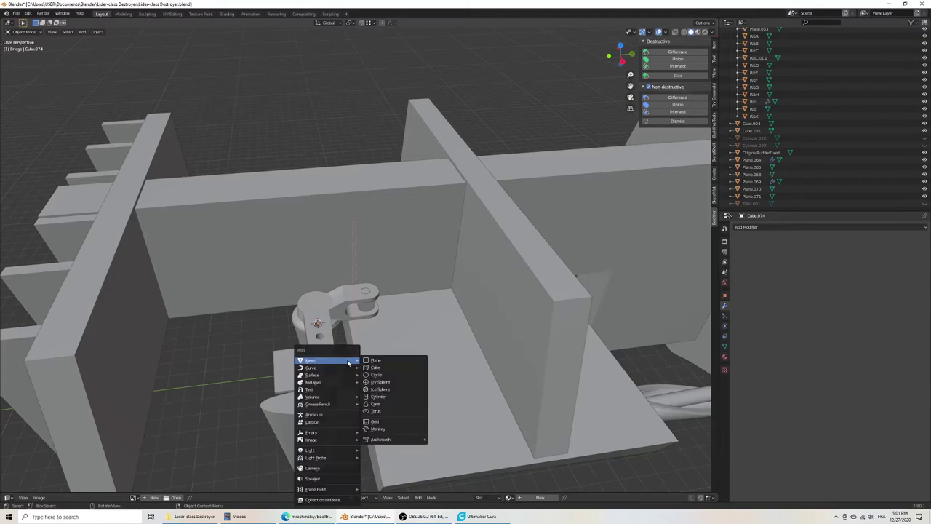
{"action": "left_click", "coordinate": [378, 396]}
{"action": "scroll", "coordinate": [401, 427], "scroll_direction": "down", "scroll_amount": 5}
Step: In right orthographic wireframe view, shrink the new cylinder in edit mode
{"action": "key", "text": "KP_3"}
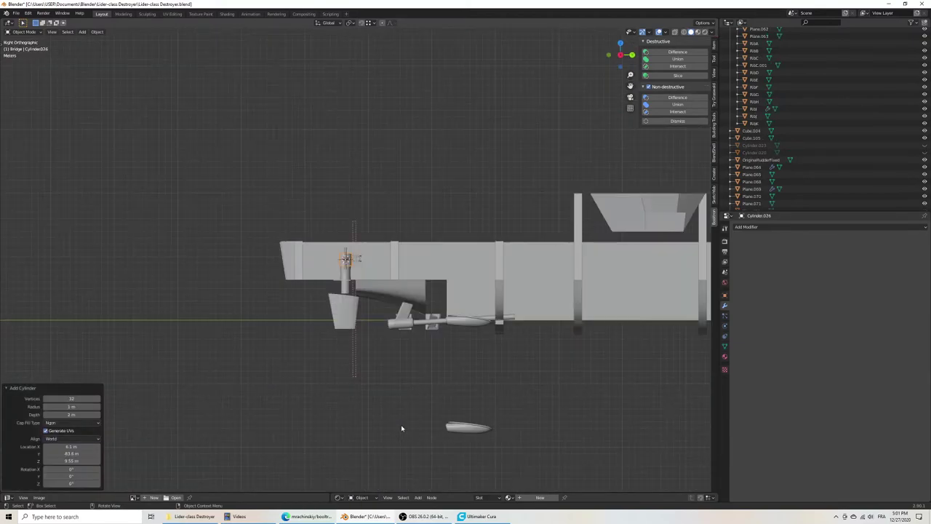
{"action": "scroll", "coordinate": [331, 258], "scroll_direction": "up", "scroll_amount": 4}
{"action": "scroll", "coordinate": [292, 290], "scroll_direction": "up", "scroll_amount": 6}
{"action": "key", "text": "Tab"}
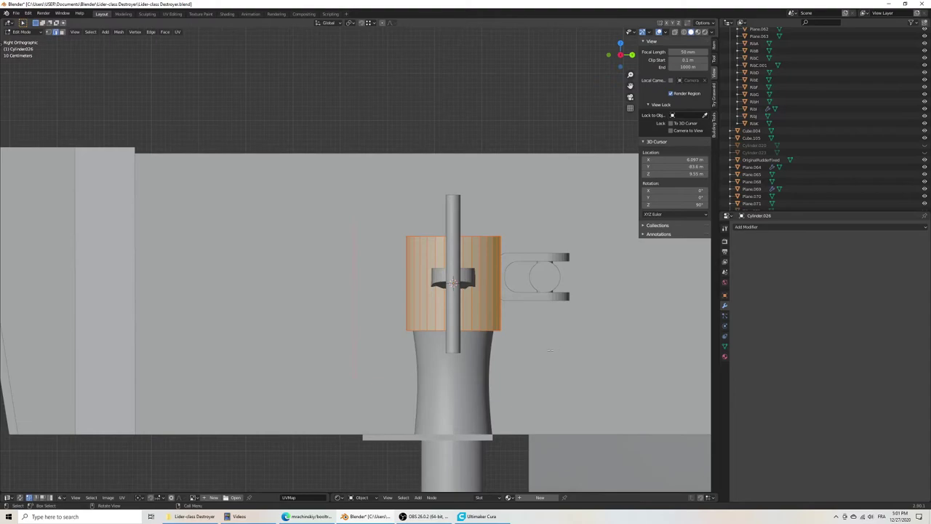
{"action": "key", "text": "z"}
{"action": "left_click", "coordinate": [504, 344]}
{"action": "scroll", "coordinate": [535, 350], "scroll_direction": "up", "scroll_amount": 4}
{"action": "key", "text": "s"}
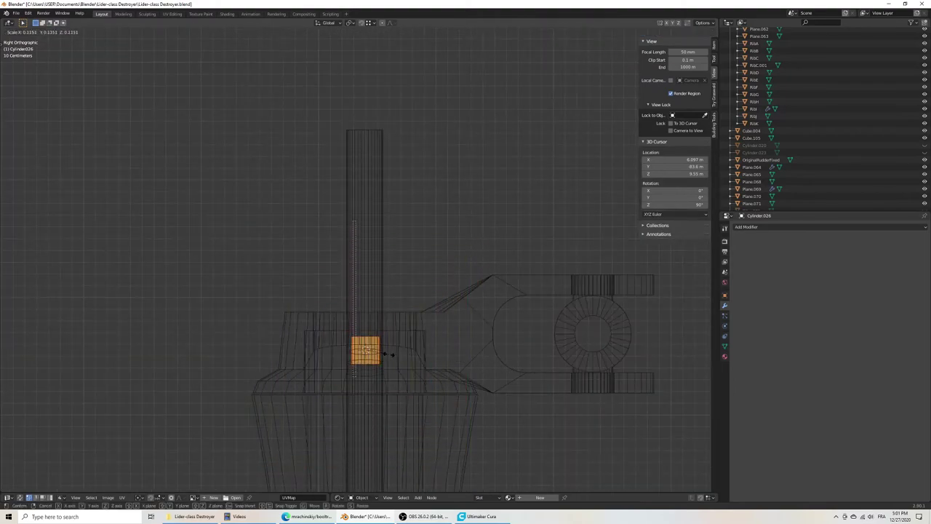
{"action": "left_click", "coordinate": [390, 354]}
Step: Stretch the small cylinder along the Z axis
{"action": "key", "text": "s"}
{"action": "key", "text": "z"}
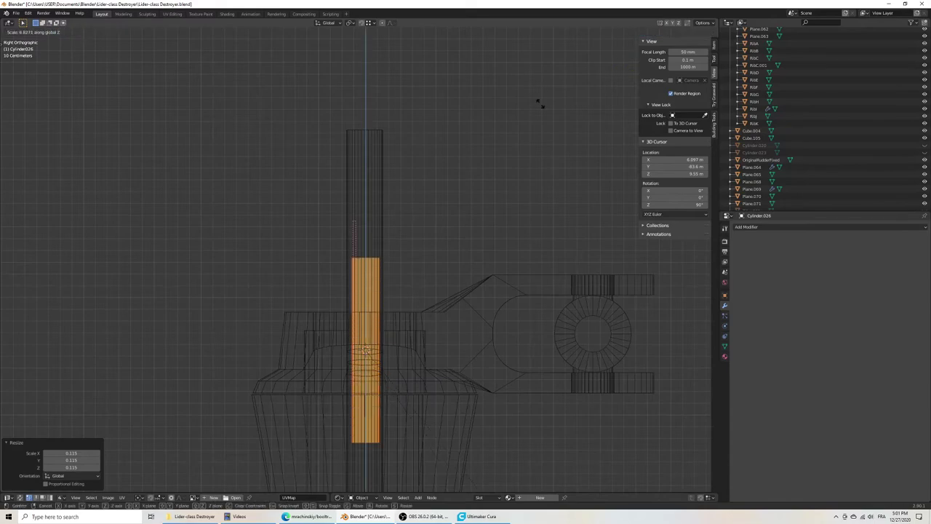
{"action": "left_click", "coordinate": [450, 161]}
{"action": "mouse_move", "coordinate": [450, 161]}
{"action": "middle_mouse_down"}
{"action": "mouse_move", "coordinate": [443, 270]}
{"action": "mouse_move", "coordinate": [457, 270]}
{"action": "mouse_move", "coordinate": [460, 282]}
{"action": "middle_mouse_up"}
Step: From top view in object mode, move the cylinder along X onto the hub
{"action": "key", "text": "KP_7"}
{"action": "scroll", "coordinate": [459, 281], "scroll_direction": "up", "scroll_amount": 4}
{"action": "scroll", "coordinate": [455, 321], "scroll_direction": "down", "scroll_amount": 2}
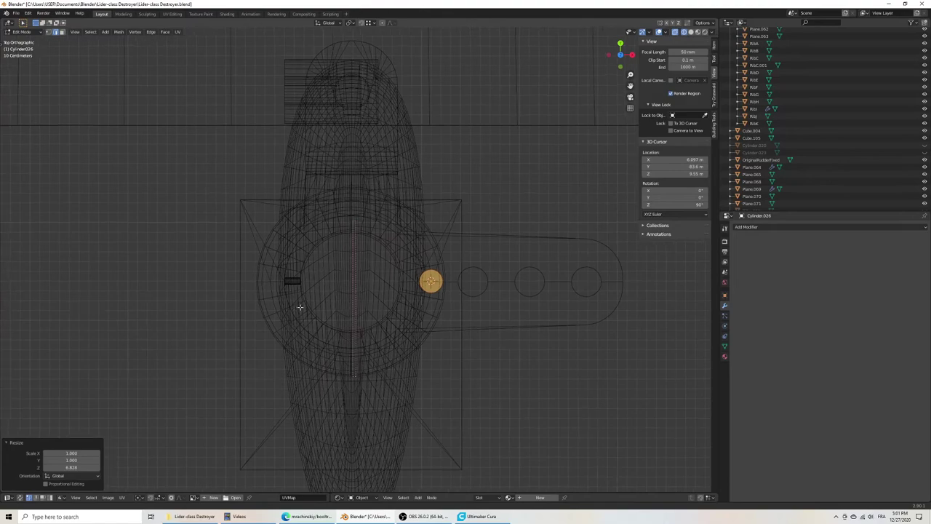
{"action": "key", "text": "Tab"}
{"action": "key", "text": "g"}
{"action": "key", "text": "x"}
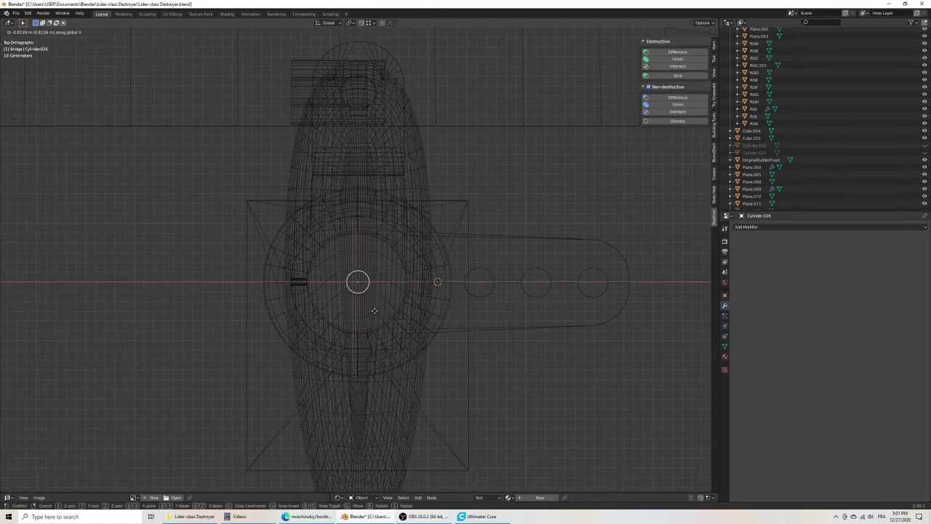
{"action": "left_click", "coordinate": [374, 310]}
Step: In solid shading, subtract the cylinder from the servo arm with Bool Tool Difference
{"action": "key", "text": "z"}
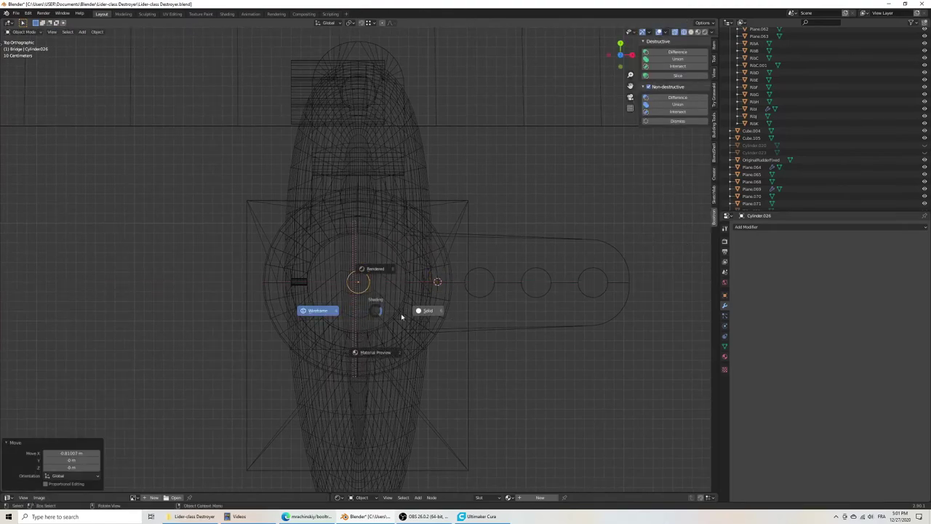
{"action": "left_click", "coordinate": [429, 313]}
{"action": "mouse_move", "coordinate": [435, 338]}
{"action": "middle_mouse_down"}
{"action": "mouse_move", "coordinate": [422, 286]}
{"action": "mouse_move", "coordinate": [438, 251]}
{"action": "mouse_move", "coordinate": [422, 353]}
{"action": "middle_mouse_up"}
{"action": "left_click", "coordinate": [350, 284]}
{"action": "left_click", "coordinate": [356, 304]}
{"action": "left_click", "coordinate": [352, 288], "text": "shift"}
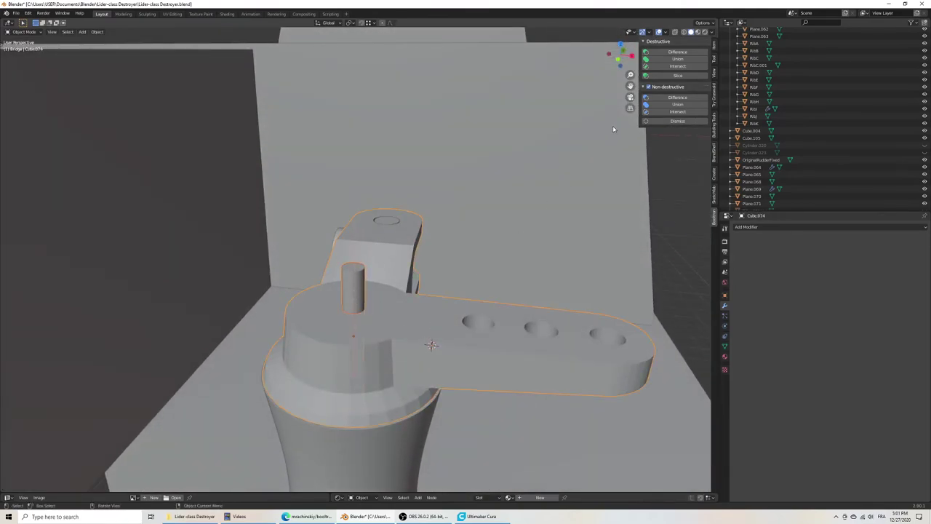
{"action": "left_click", "coordinate": [677, 52]}
Step: Inspect the new pin hole and save the project file
{"action": "mouse_move", "coordinate": [437, 277]}
{"action": "middle_mouse_down"}
{"action": "mouse_move", "coordinate": [397, 329]}
{"action": "mouse_move", "coordinate": [304, 314]}
{"action": "middle_mouse_up"}
{"action": "key", "text": "ctrl+s"}
{"action": "key", "text": "KP_7"}
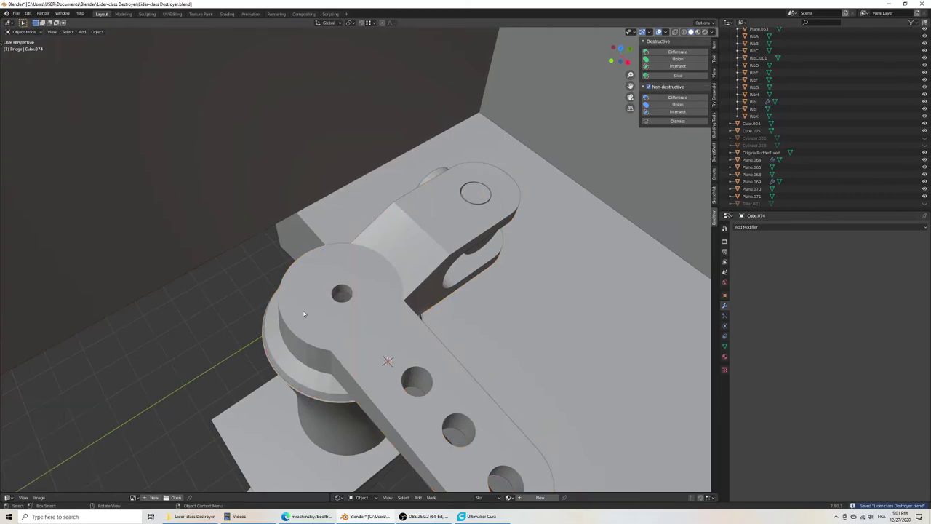
Step: Export the pin-holed servo arm as an STL file
{"action": "left_click", "coordinate": [15, 13]}
{"action": "mouse_move", "coordinate": [29, 118]}
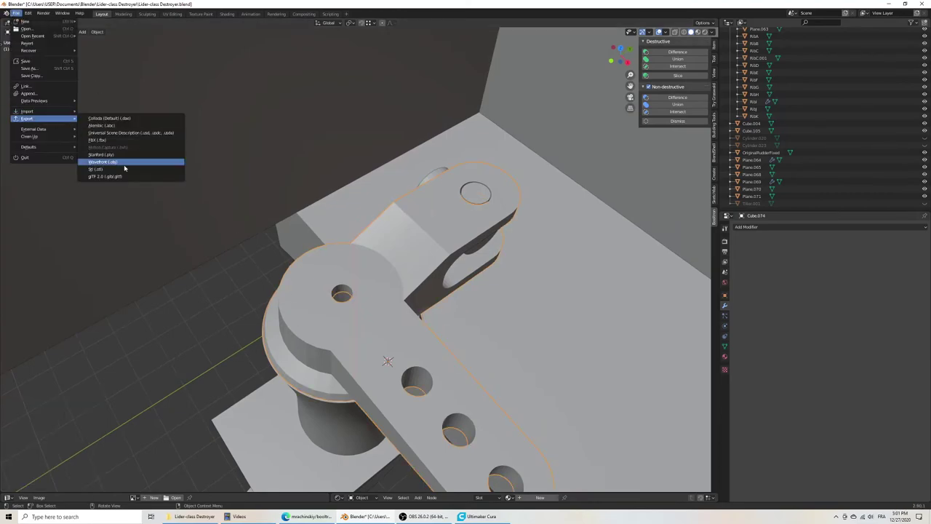
{"action": "left_click", "coordinate": [109, 170]}
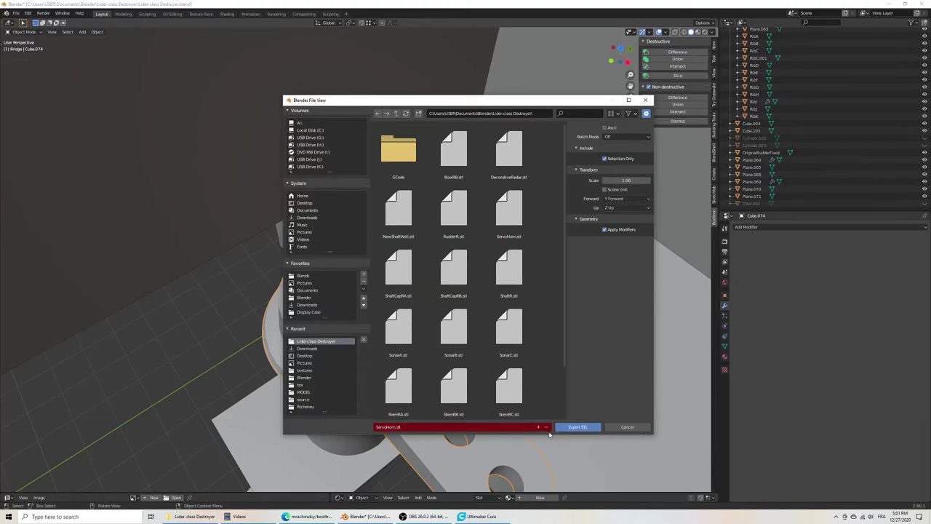
{"action": "left_click", "coordinate": [582, 427]}
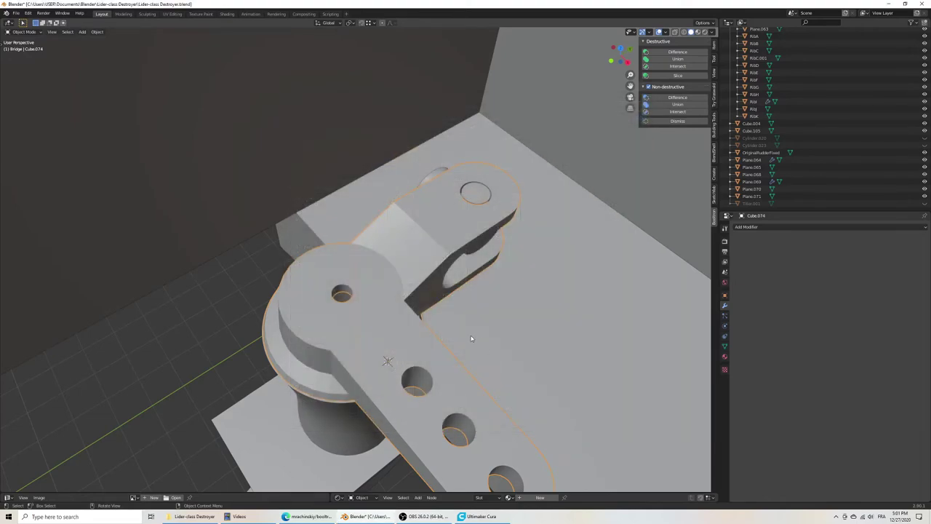
Step: Select connector Cylinder.025 and start its own STL export under a new name
{"action": "left_click", "coordinate": [436, 173]}
{"action": "left_click", "coordinate": [15, 13]}
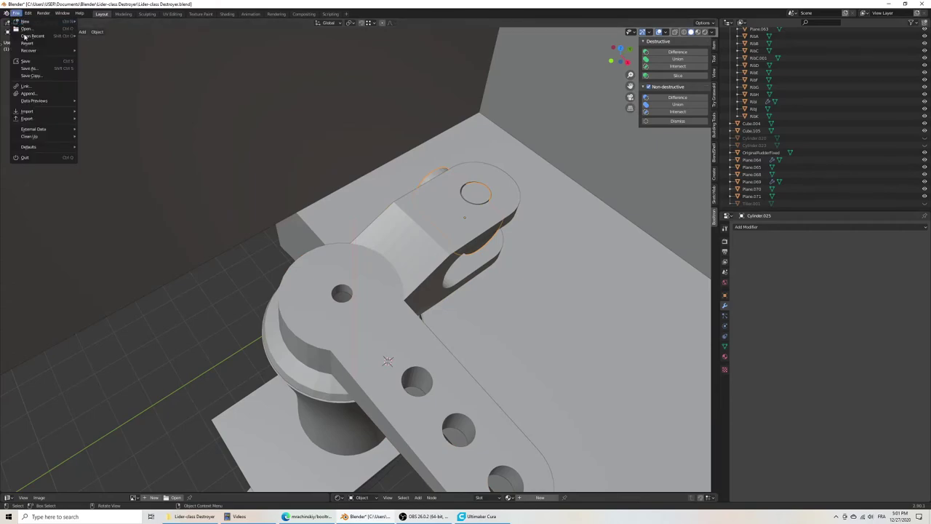
{"action": "left_click", "coordinate": [102, 168]}
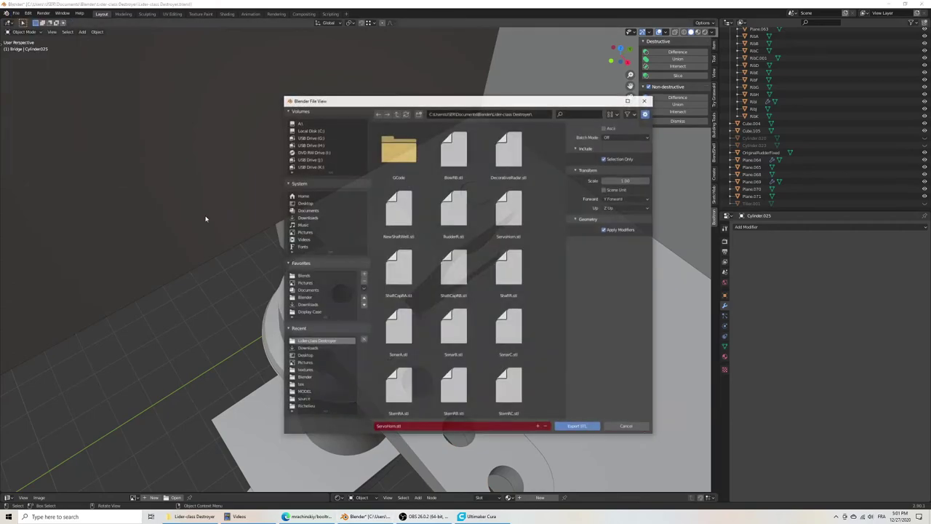
{"action": "left_click", "coordinate": [435, 428]}
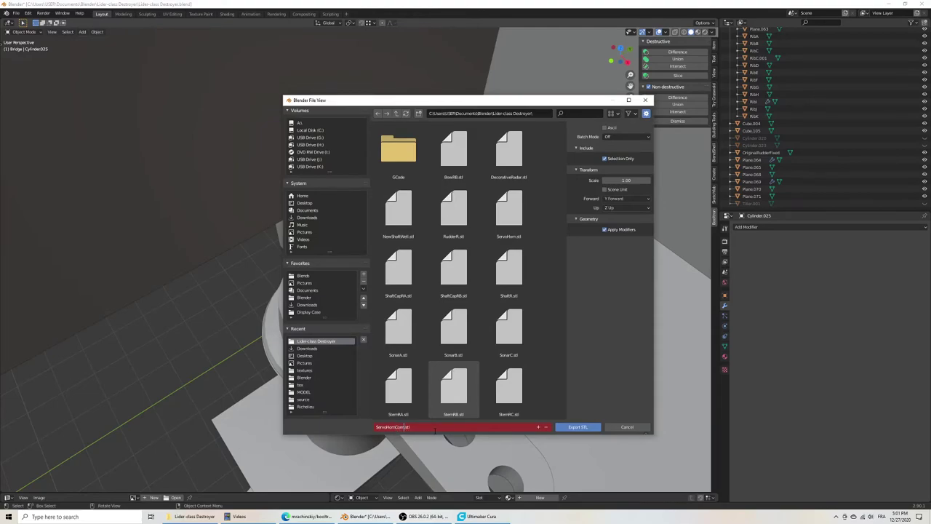
{"action": "key", "text": "Return"}
{"action": "left_click", "coordinate": [476, 517]}
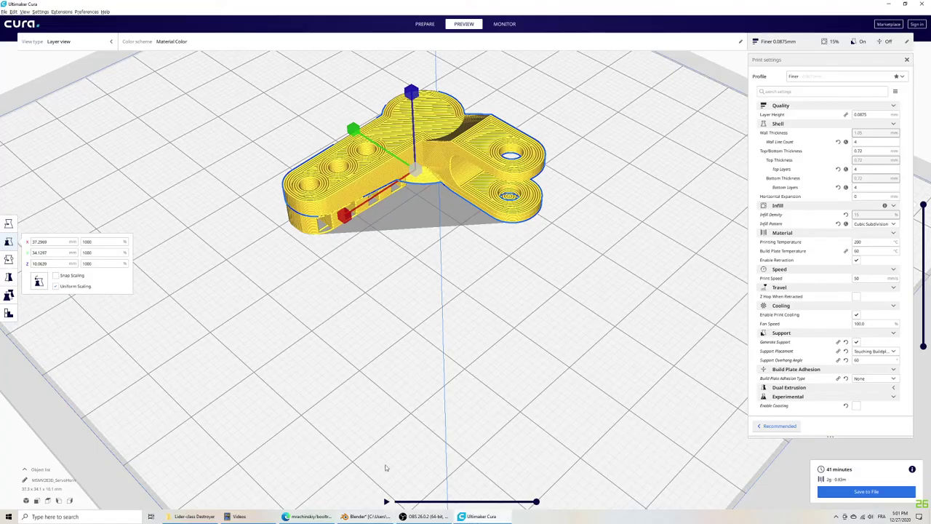
{"action": "left_click", "coordinate": [205, 517]}
{"action": "left_click", "coordinate": [206, 471]}
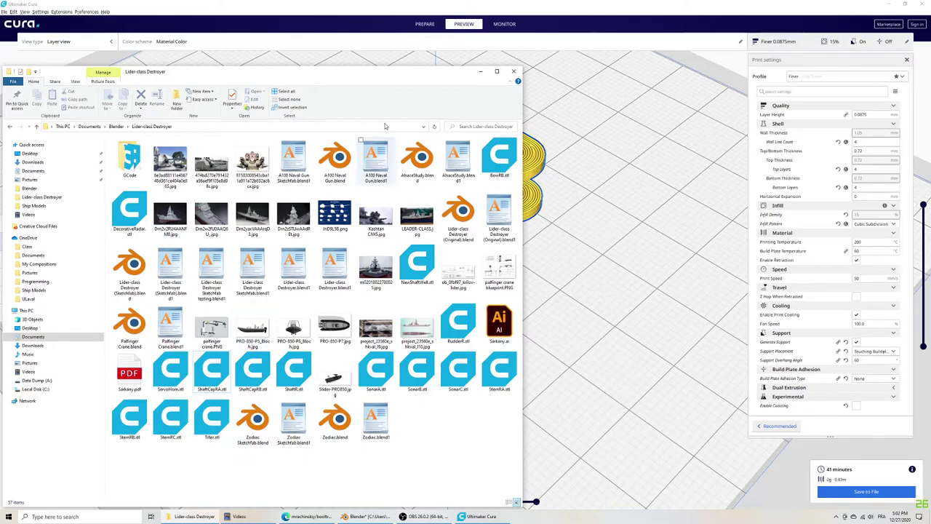
{"action": "left_click", "coordinate": [435, 127]}
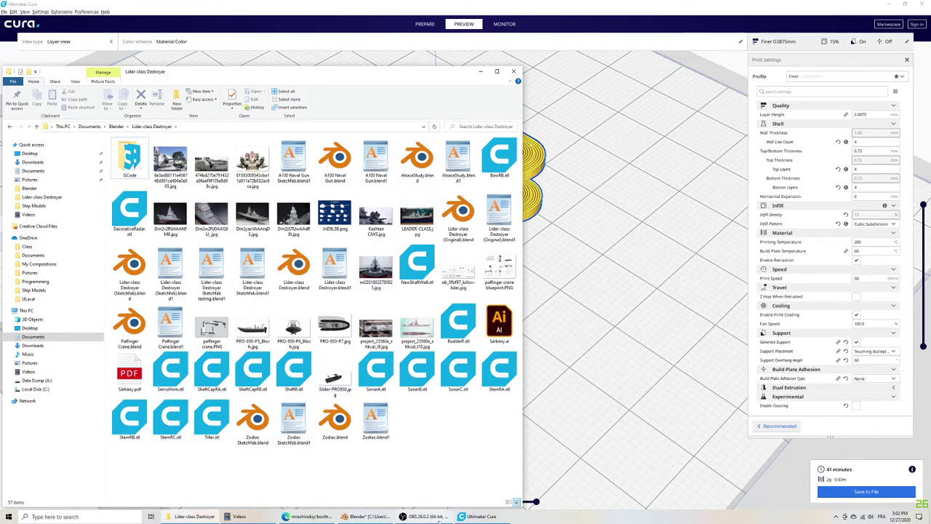
{"action": "left_click", "coordinate": [367, 517]}
Step: Export the connector as ServoHornConnector.stl into the Lider-class Destroyer folder
{"action": "left_click", "coordinate": [15, 13]}
{"action": "mouse_move", "coordinate": [26, 118]}
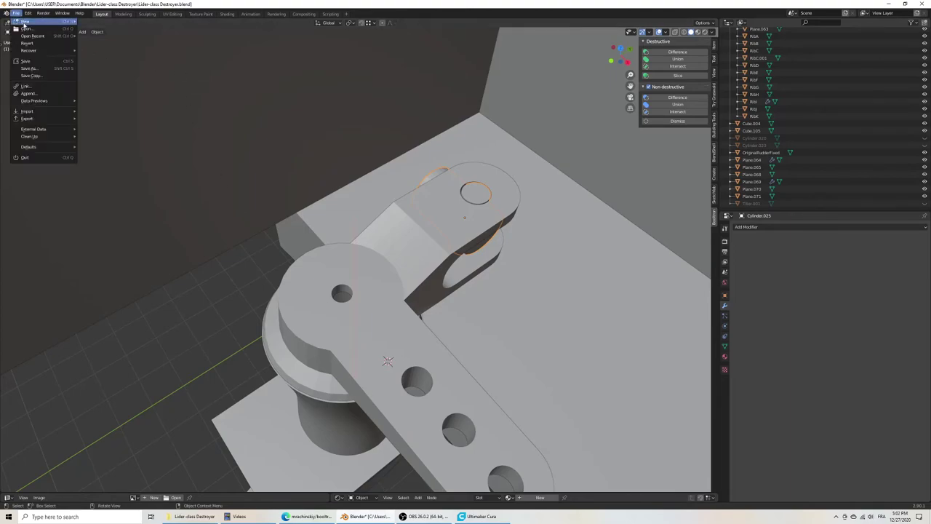
{"action": "left_click", "coordinate": [130, 169]}
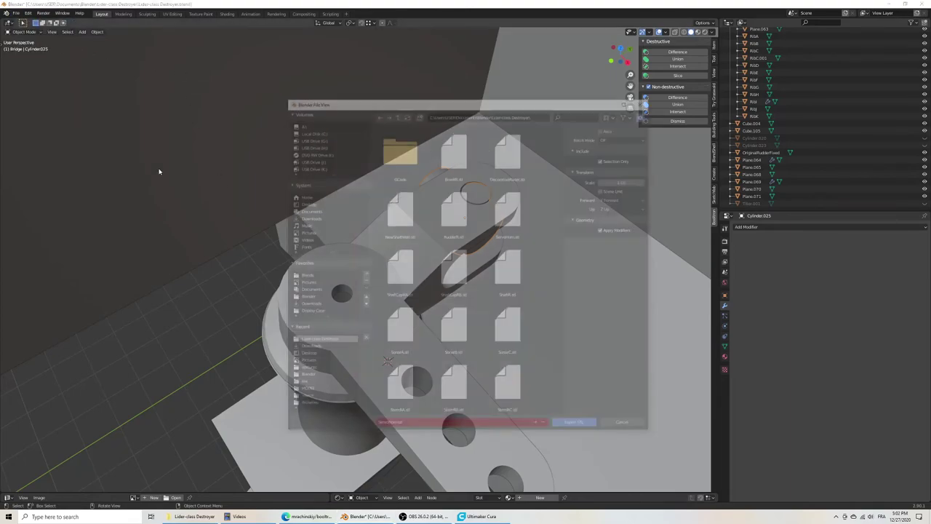
{"action": "left_click", "coordinate": [408, 426]}
{"action": "type", "text": "Connector"}
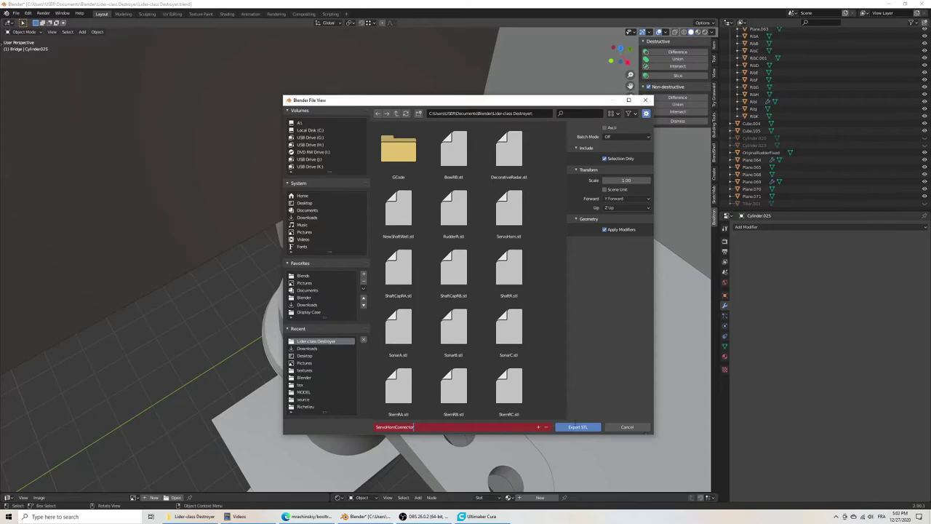
{"action": "key", "text": "Return"}
{"action": "left_click", "coordinate": [575, 428]}
{"action": "scroll", "coordinate": [509, 404], "scroll_direction": "down", "scroll_amount": 3}
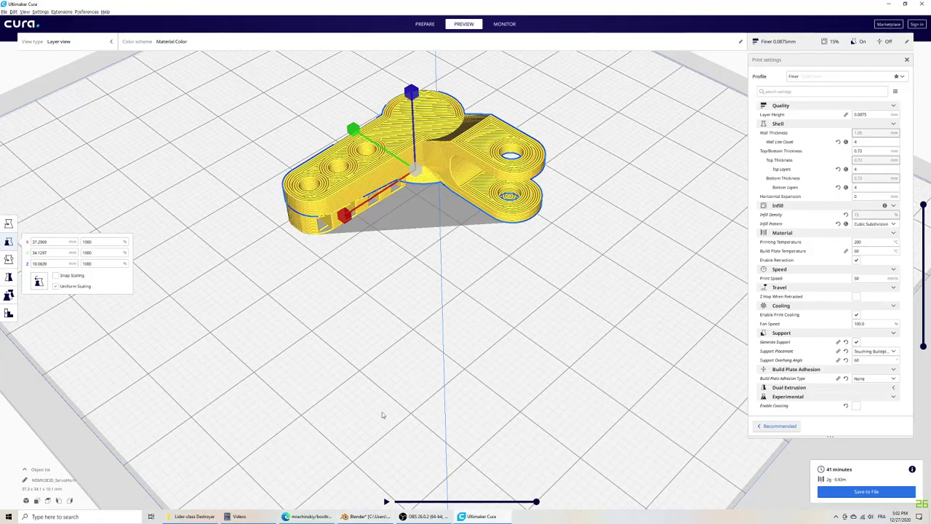
Step: Delete the old Cura model and drag both servo STLs onto the build plate
{"action": "key", "text": "Delete"}
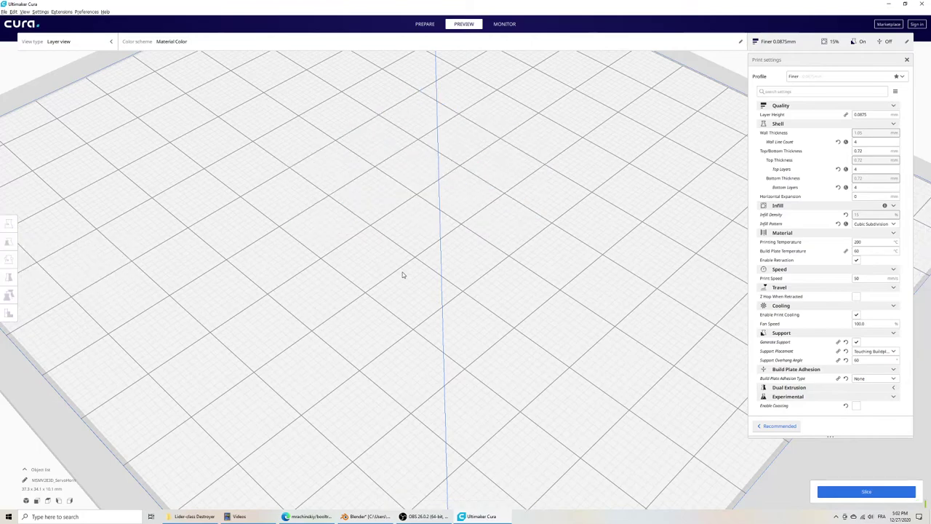
{"action": "key", "text": "alt+Tab"}
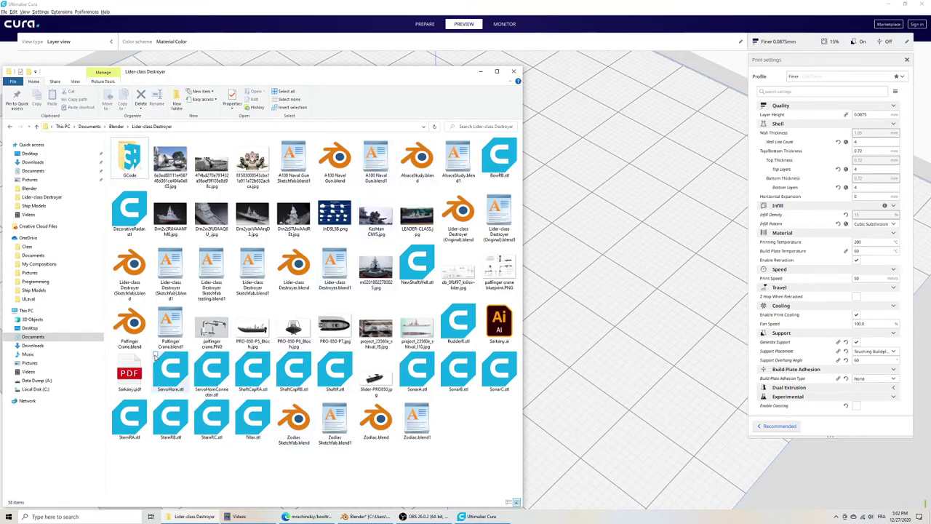
{"action": "left_click", "coordinate": [156, 358]}
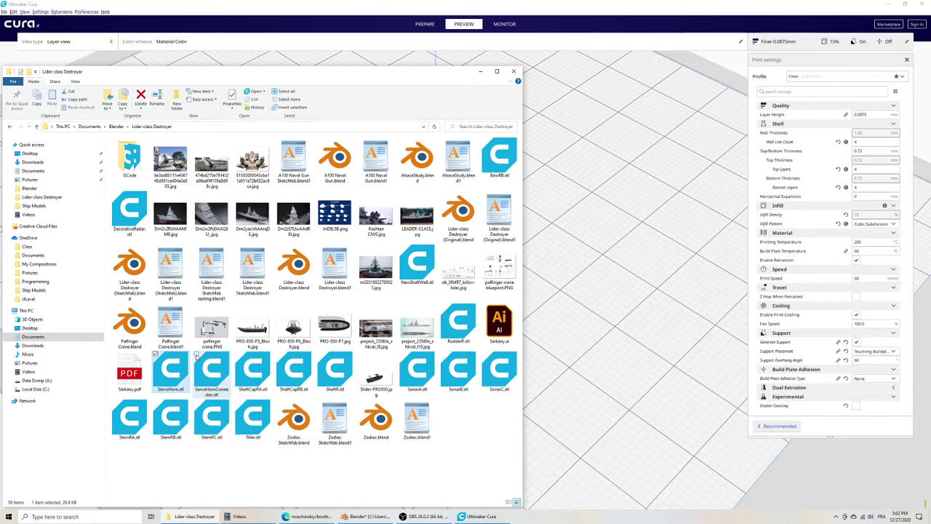
{"action": "left_click_drag", "start_coordinate": [208, 372], "coordinate": [563, 251]}
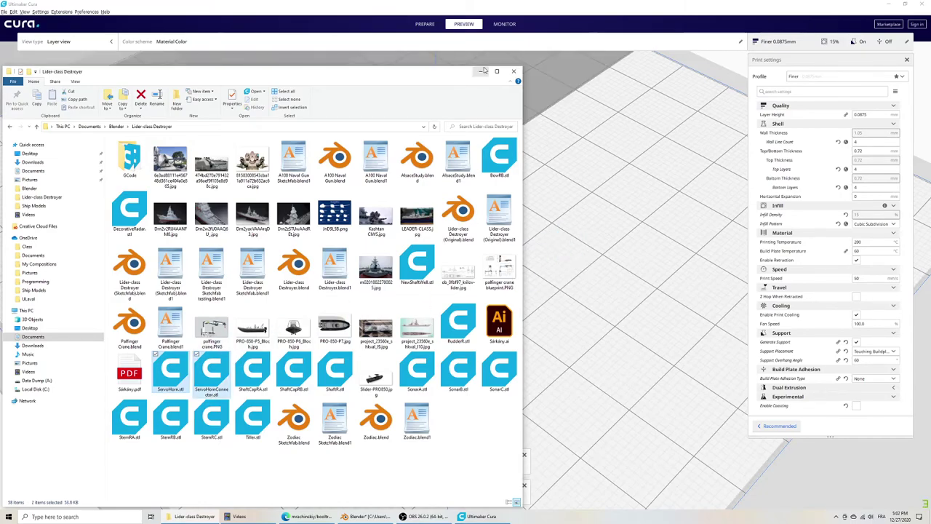
{"action": "left_click", "coordinate": [480, 71]}
{"action": "scroll", "coordinate": [472, 174], "scroll_direction": "down", "scroll_amount": 5}
{"action": "right_click_drag", "start_coordinate": [471, 174], "coordinate": [444, 308]}
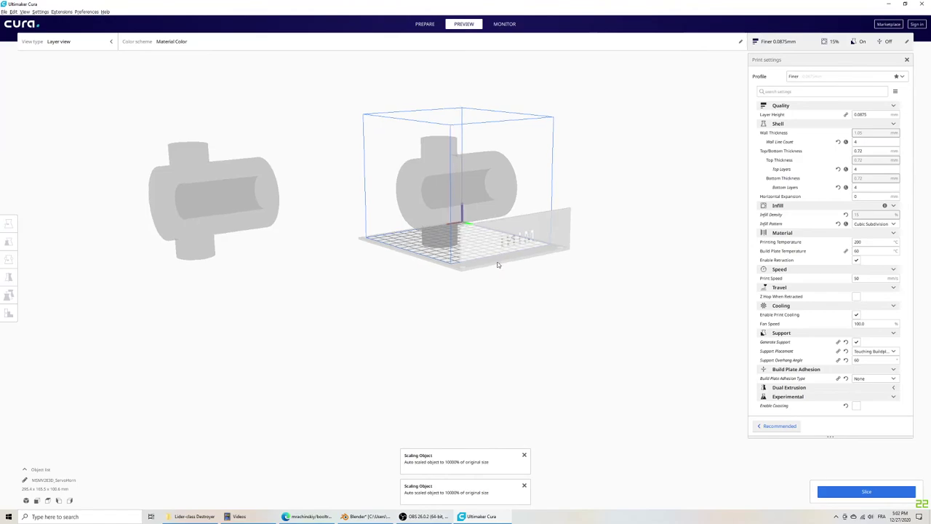
{"action": "scroll", "coordinate": [445, 311], "scroll_direction": "down", "scroll_amount": 2}
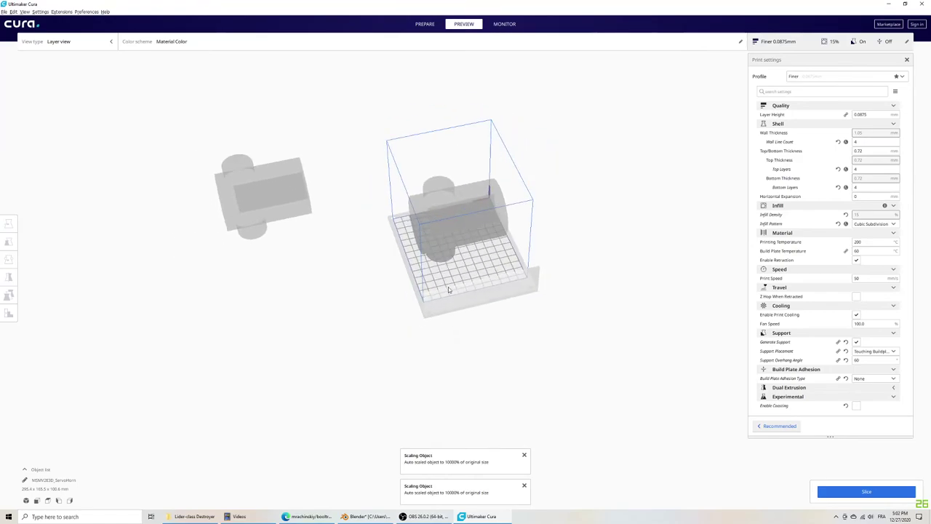
Step: In Prepare, delete the left model and set the remaining connector to 1000% scale
{"action": "left_click", "coordinate": [425, 24]}
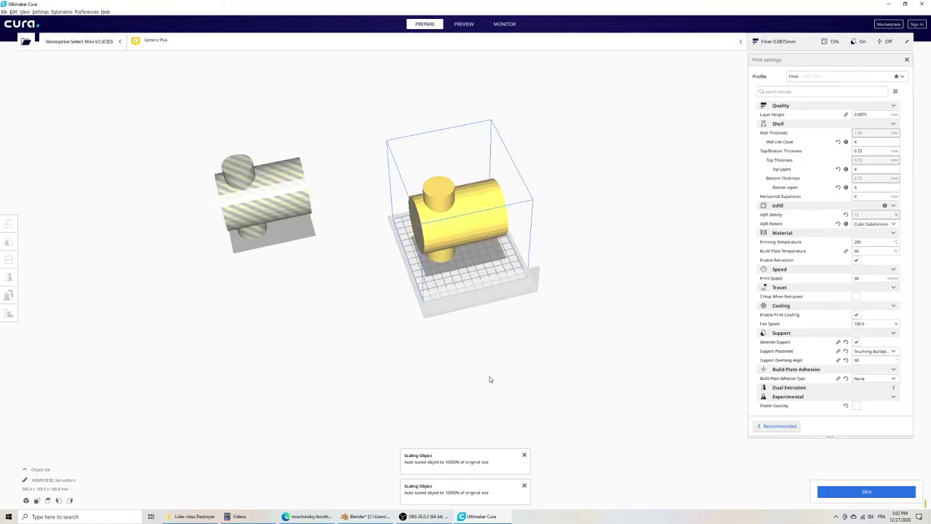
{"action": "right_click_drag", "start_coordinate": [490, 378], "coordinate": [493, 316]}
{"action": "left_click", "coordinate": [239, 191]}
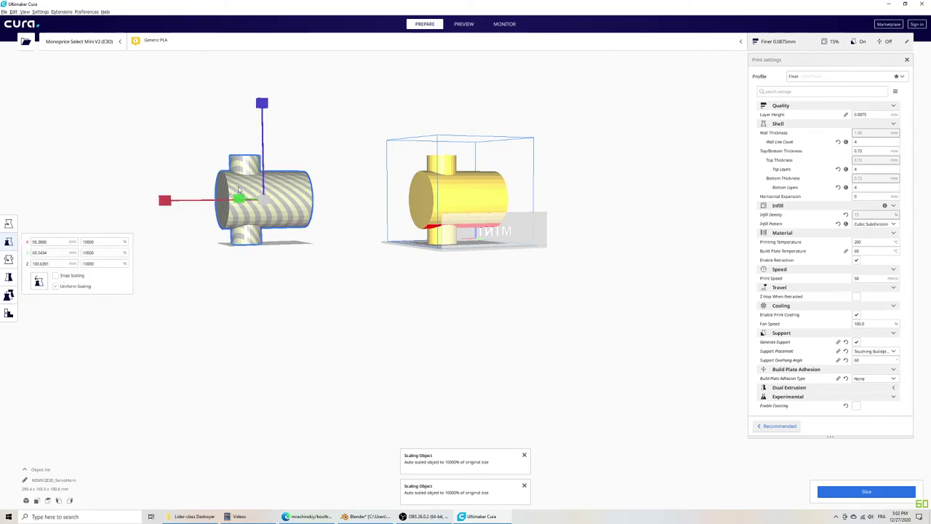
{"action": "key", "text": "Delete"}
{"action": "left_click", "coordinate": [471, 189]}
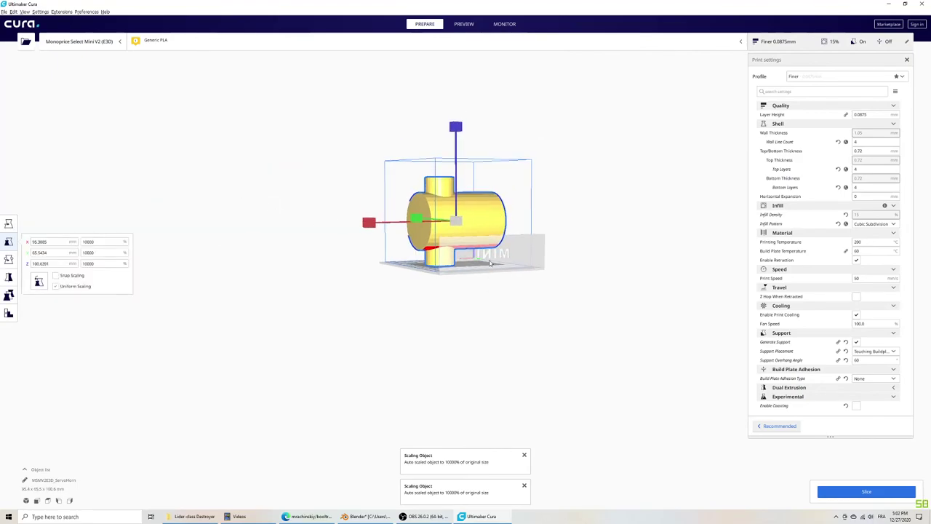
{"action": "right_click_drag", "start_coordinate": [491, 263], "coordinate": [472, 339]}
{"action": "scroll", "coordinate": [468, 342], "scroll_direction": "up", "scroll_amount": 3}
{"action": "scroll", "coordinate": [495, 314], "scroll_direction": "up", "scroll_amount": 2}
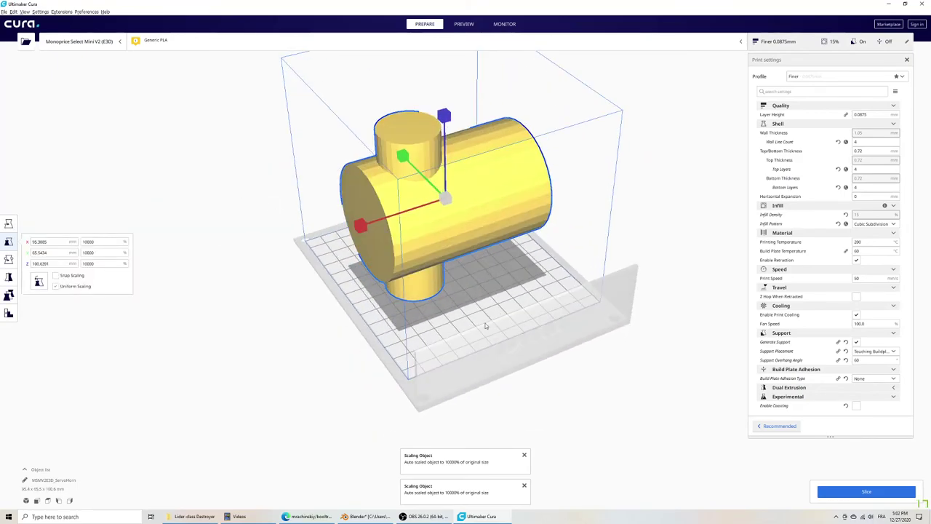
{"action": "key", "text": "BackSpace"}
{"action": "key", "text": "Return"}
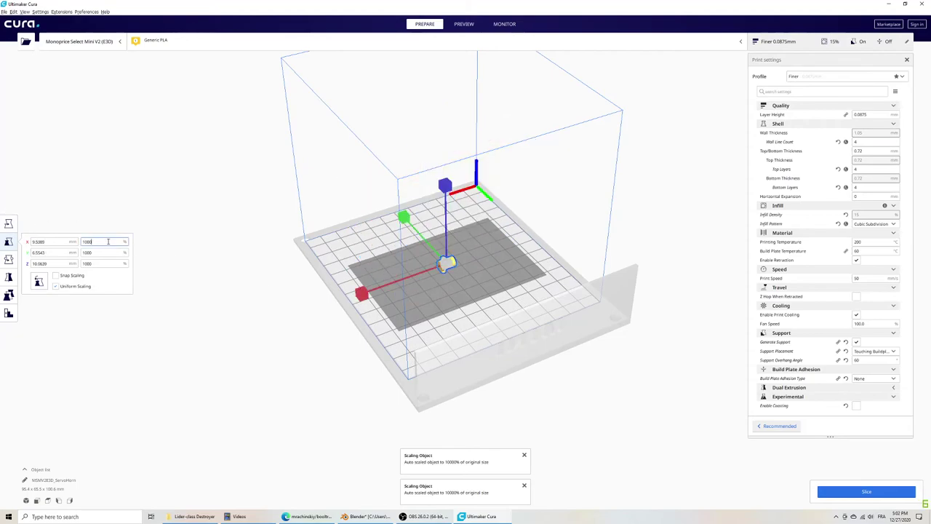
{"action": "scroll", "coordinate": [338, 302], "scroll_direction": "up", "scroll_amount": 5}
Step: Select the servo horn in Blender and export it as ServoHorn.stl
{"action": "left_click", "coordinate": [363, 516]}
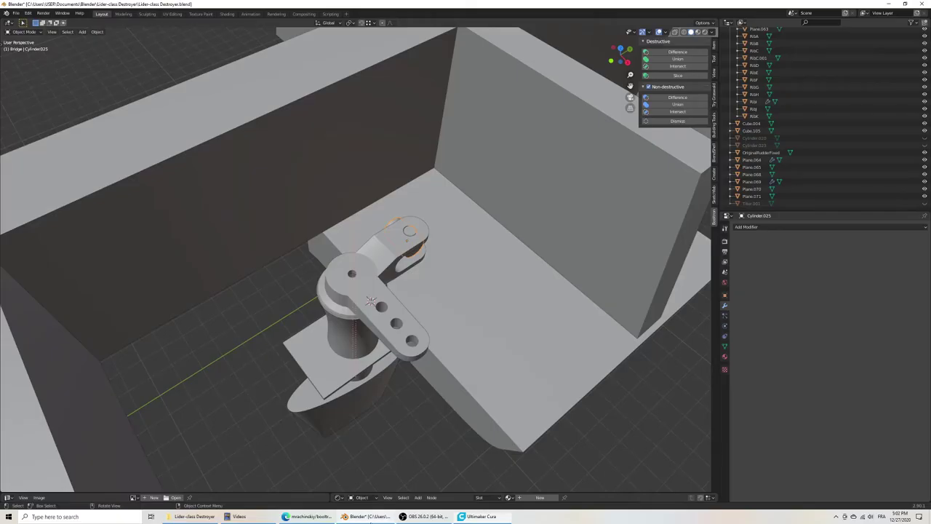
{"action": "left_click", "coordinate": [362, 276]}
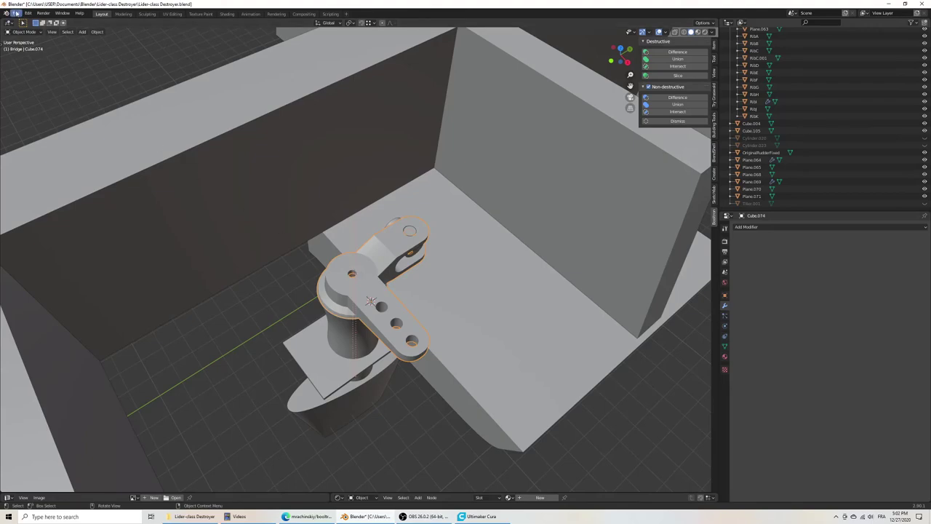
{"action": "left_click", "coordinate": [15, 13]}
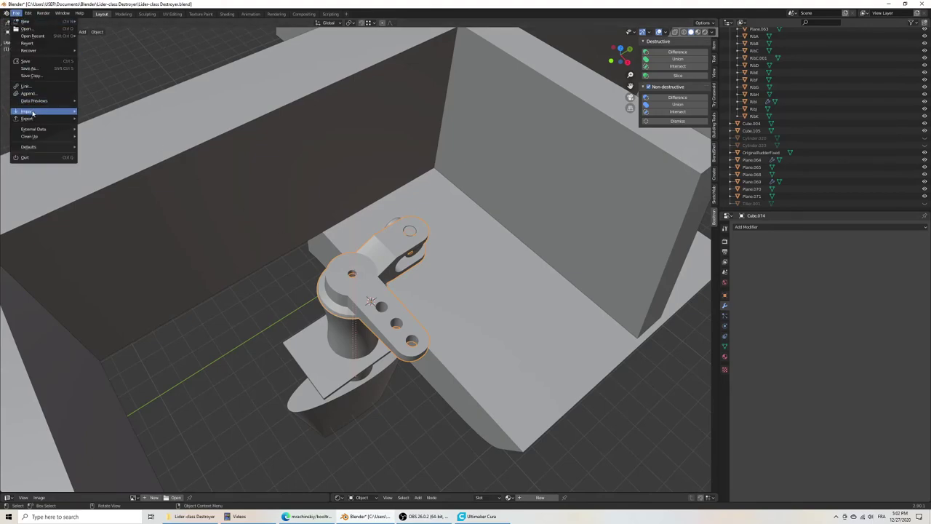
{"action": "mouse_move", "coordinate": [27, 118]}
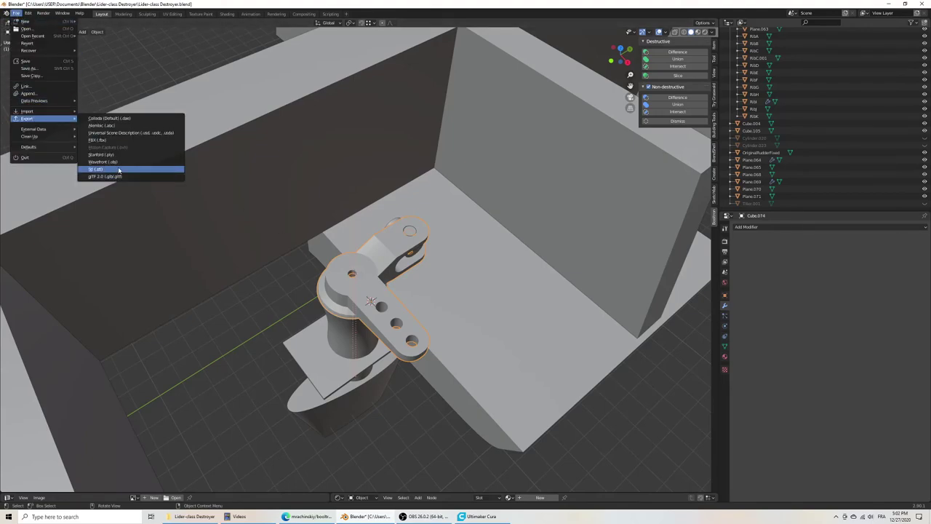
{"action": "left_click", "coordinate": [102, 169]}
{"action": "left_click", "coordinate": [425, 427]}
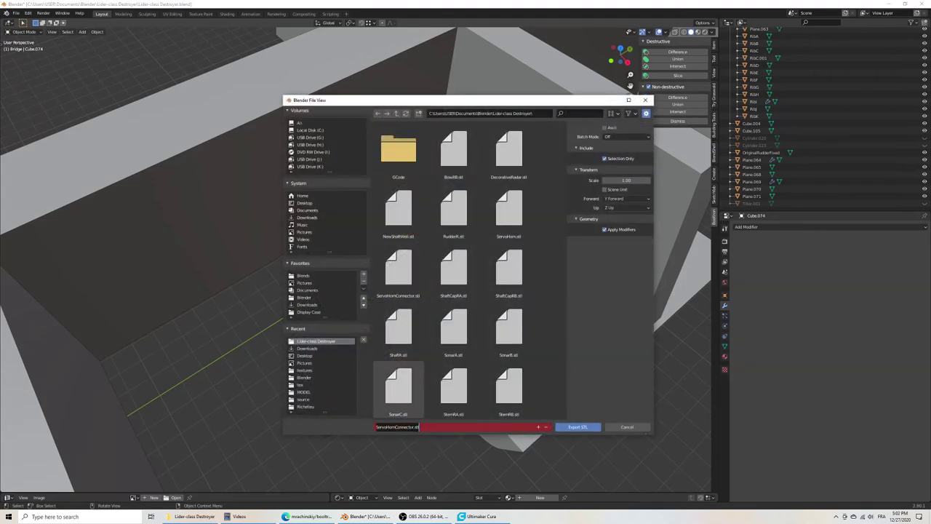
{"action": "left_click", "coordinate": [412, 427]}
{"action": "key", "text": "Return"}
{"action": "left_click", "coordinate": [574, 427]}
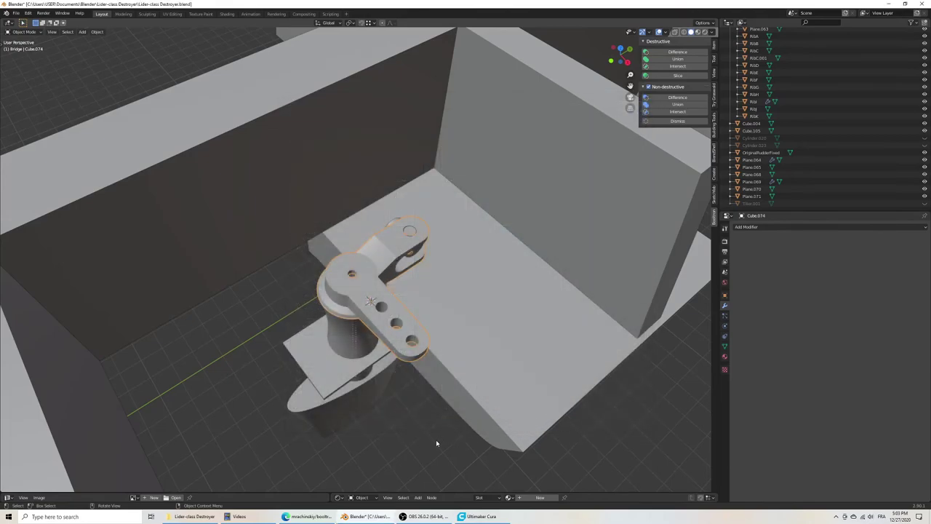
Step: Load ServoHorn.stl into Cura and scale it to 1000%
{"action": "left_click", "coordinate": [486, 518]}
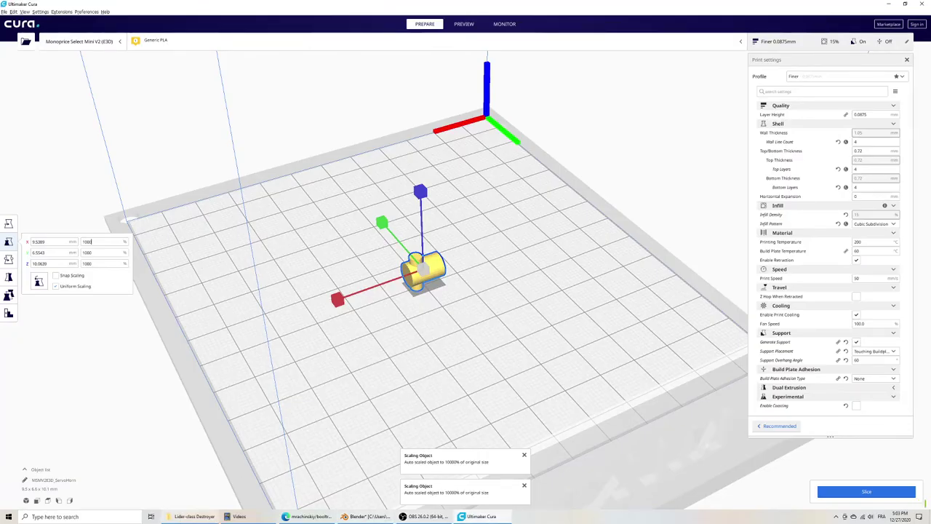
{"action": "left_click", "coordinate": [192, 516]}
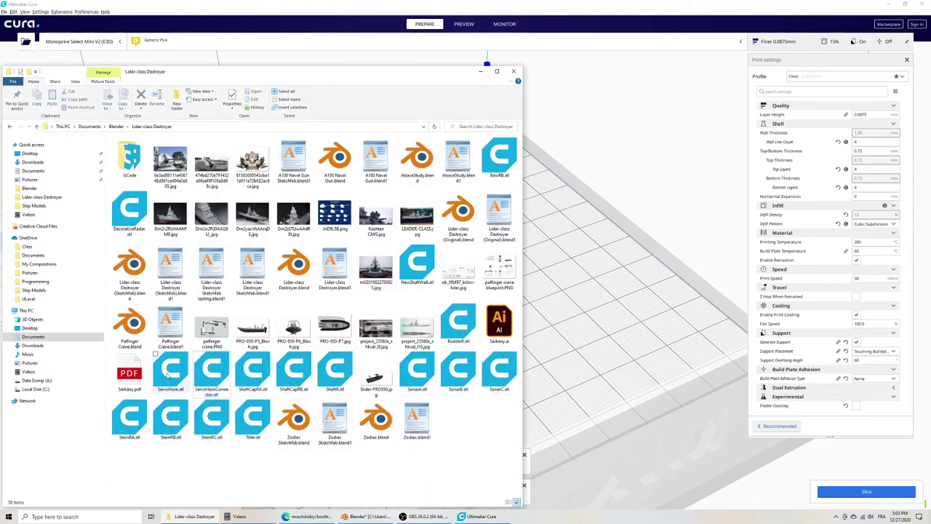
{"action": "left_click_drag", "start_coordinate": [168, 374], "coordinate": [564, 321]}
{"action": "left_click", "coordinate": [481, 72]}
{"action": "left_click", "coordinate": [462, 304]}
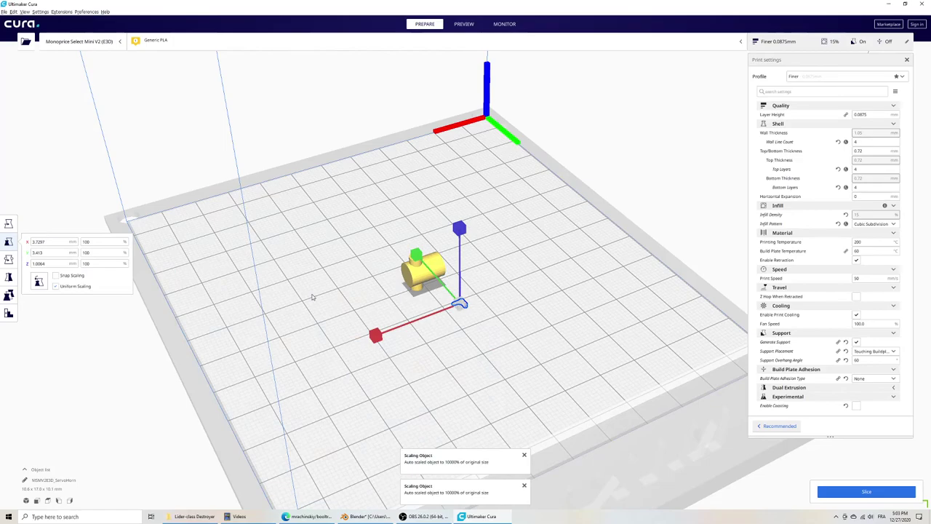
{"action": "left_click", "coordinate": [101, 242]}
{"action": "left_click", "coordinate": [461, 304]}
{"action": "type", "text": "0"}
{"action": "key", "text": "Return"}
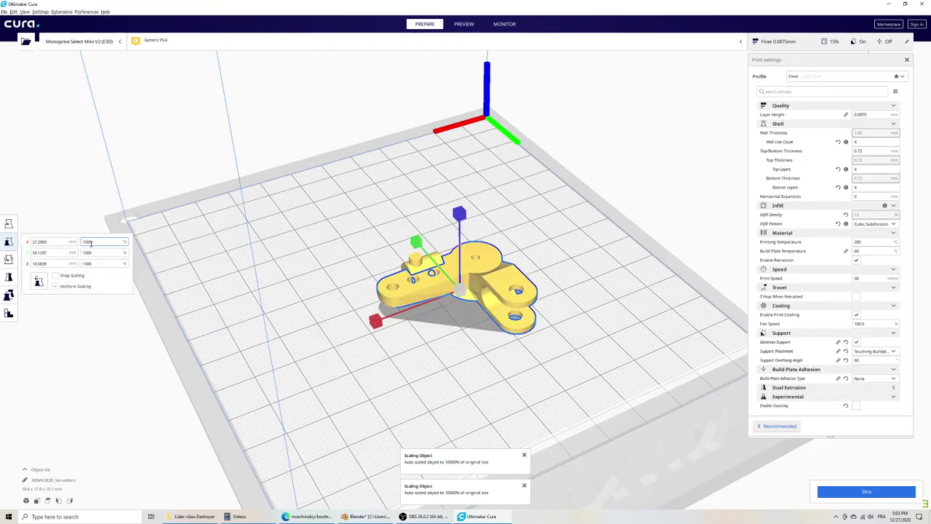
{"action": "scroll", "coordinate": [441, 254], "scroll_direction": "down", "scroll_amount": 5}
Step: Slide the servo horn along Y with the Move tool to centre it
{"action": "right_click_drag", "start_coordinate": [440, 255], "coordinate": [445, 277]}
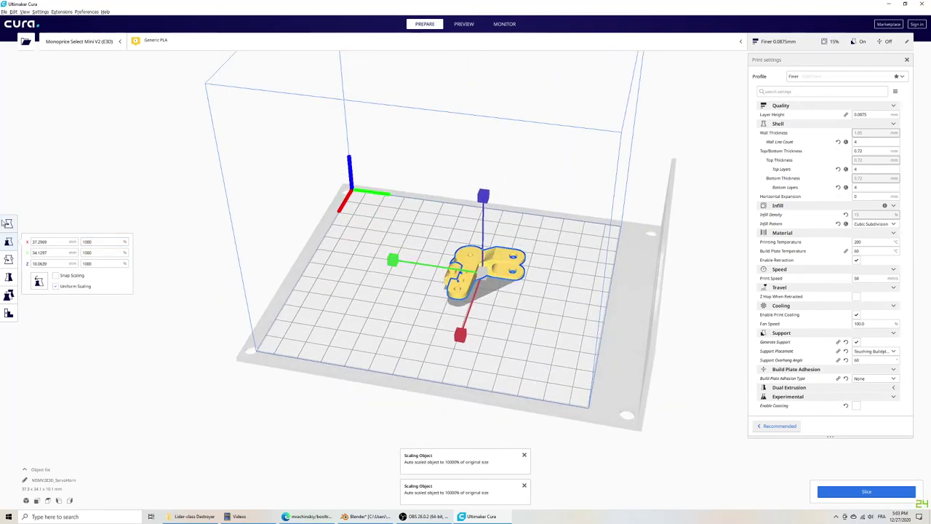
{"action": "left_click", "coordinate": [6, 222]}
{"action": "left_click_drag", "start_coordinate": [386, 265], "coordinate": [431, 313]}
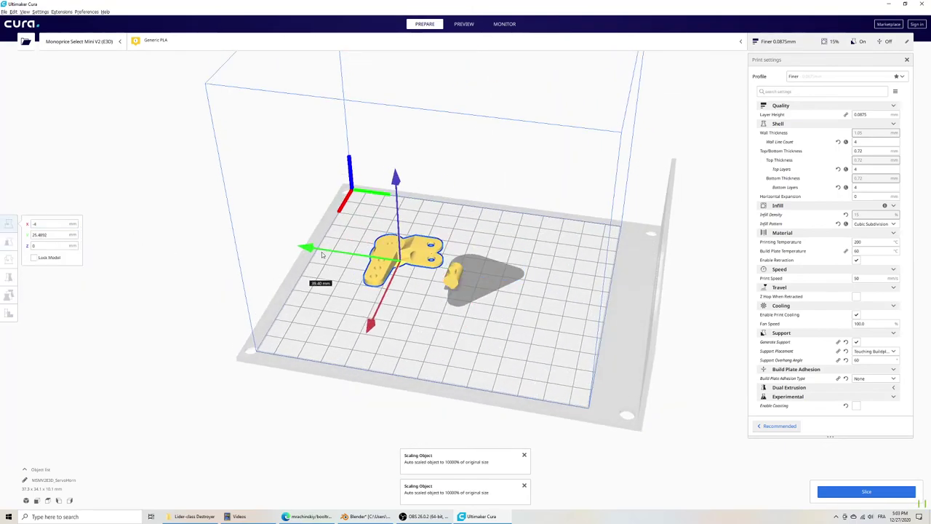
{"action": "right_click_drag", "start_coordinate": [431, 313], "coordinate": [477, 309]}
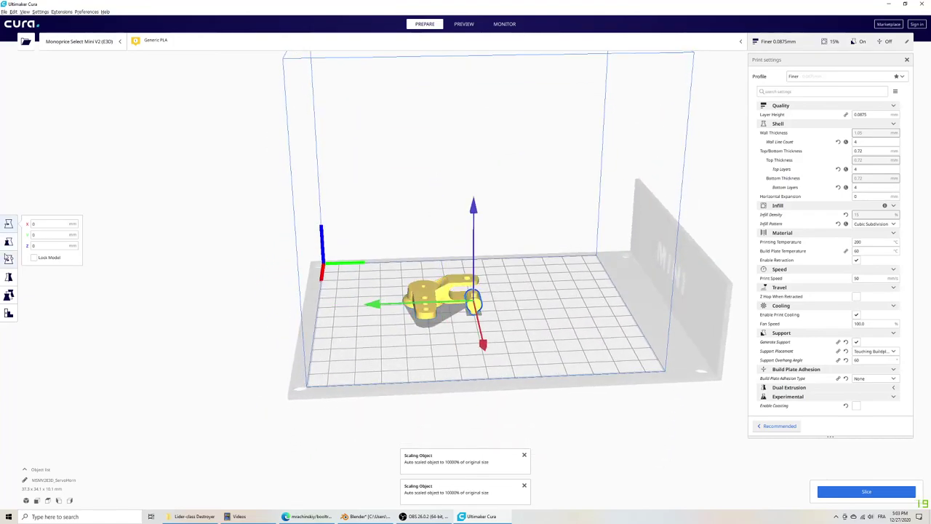
Step: Turn the servo horn -60° using the Rotate tool's green ring
{"action": "left_click", "coordinate": [9, 258]}
{"action": "right_click_drag", "start_coordinate": [436, 291], "coordinate": [401, 295]}
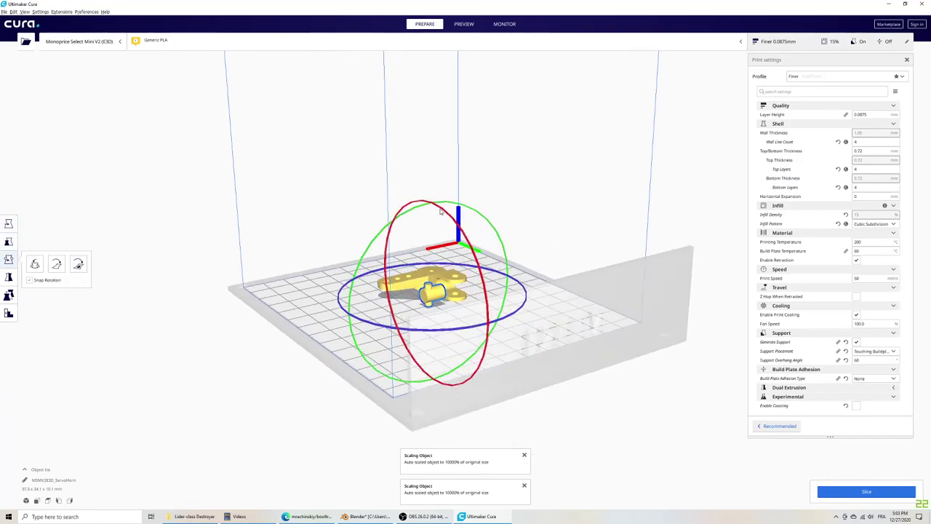
{"action": "left_click_drag", "start_coordinate": [457, 204], "coordinate": [296, 265]}
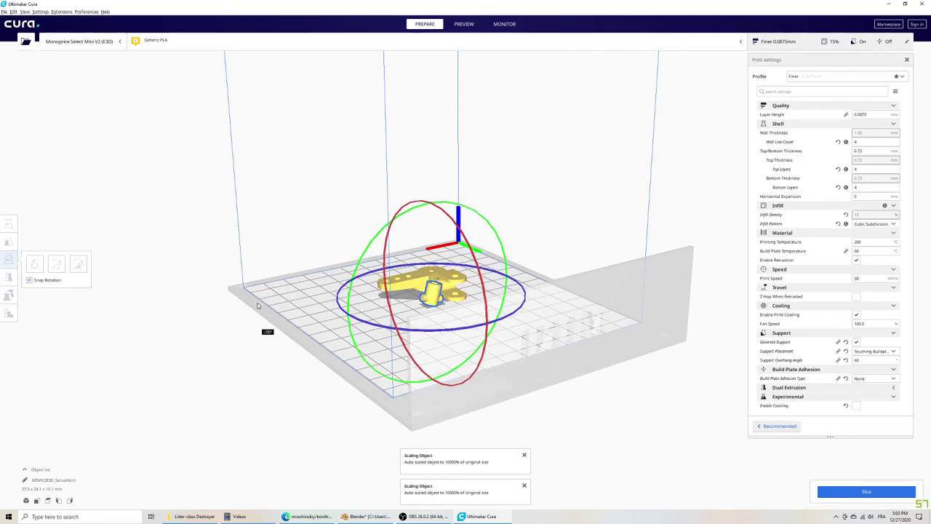
{"action": "left_click_drag", "start_coordinate": [227, 343], "coordinate": [199, 381]}
{"action": "mouse_move", "coordinate": [200, 380]}
{"action": "right_mouse_down"}
{"action": "mouse_move", "coordinate": [471, 362]}
{"action": "mouse_move", "coordinate": [474, 295]}
{"action": "right_mouse_up"}
{"action": "scroll", "coordinate": [472, 361], "scroll_direction": "up", "scroll_amount": 3}
{"action": "scroll", "coordinate": [468, 376], "scroll_direction": "up", "scroll_amount": 3}
{"action": "scroll", "coordinate": [531, 274], "scroll_direction": "up", "scroll_amount": 3}
{"action": "scroll", "coordinate": [532, 273], "scroll_direction": "down", "scroll_amount": 5}
{"action": "mouse_move", "coordinate": [531, 274]}
{"action": "right_mouse_down"}
{"action": "mouse_move", "coordinate": [478, 332]}
{"action": "mouse_move", "coordinate": [603, 262]}
{"action": "mouse_move", "coordinate": [495, 272]}
{"action": "right_mouse_up"}
{"action": "scroll", "coordinate": [603, 261], "scroll_direction": "down", "scroll_amount": 3}
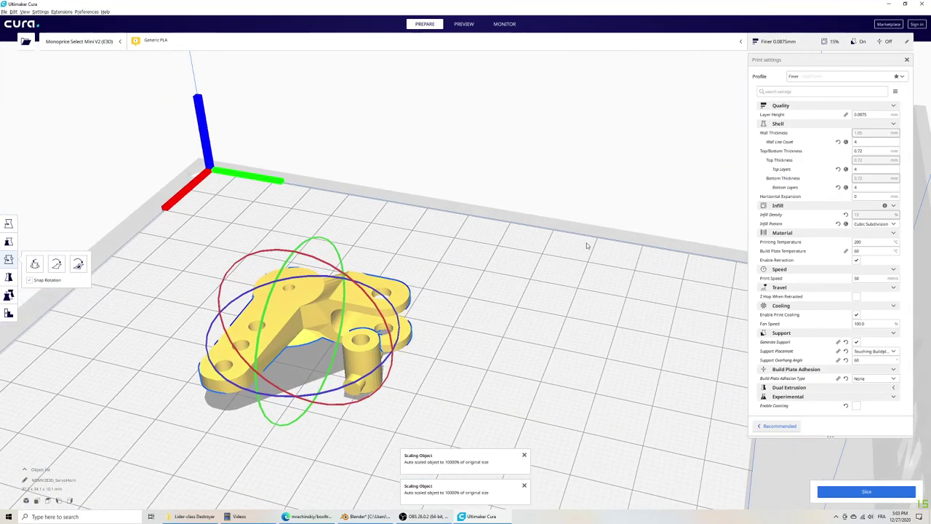
Step: Set Support Placement to Everywhere and slice the horn, estimating 53 minutes and 3 g
{"action": "left_click", "coordinate": [877, 351]}
{"action": "left_click", "coordinate": [865, 369]}
{"action": "left_click", "coordinate": [823, 492]}
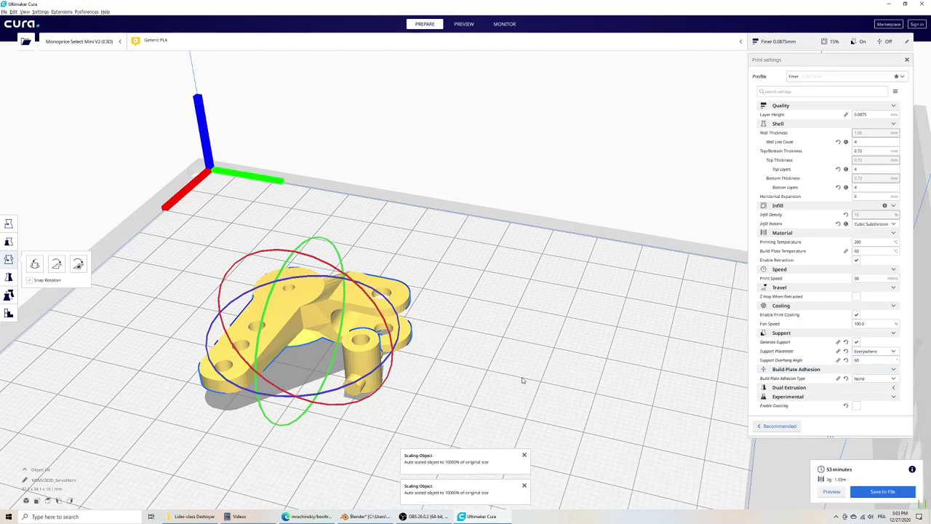
Step: In Preview, orbit around the sliced horn to inspect its layers, underside and supports
{"action": "left_click", "coordinate": [831, 491]}
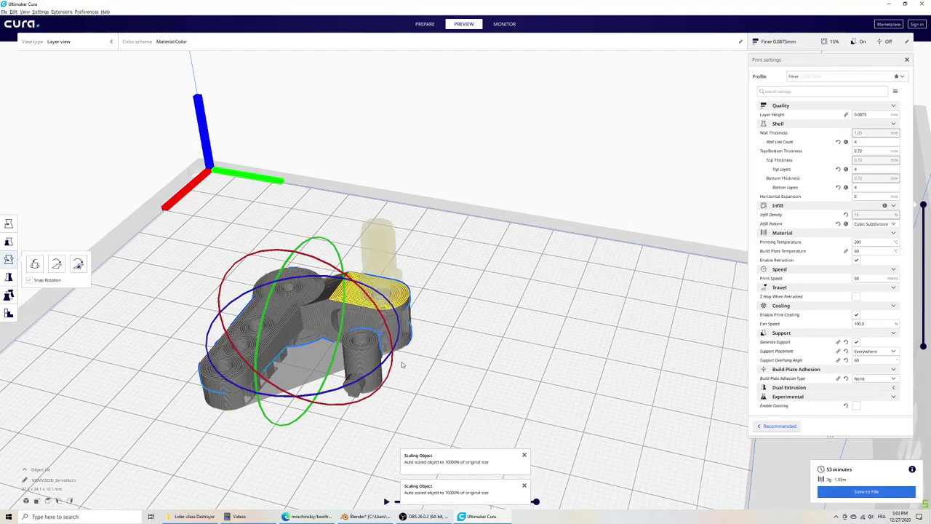
{"action": "scroll", "coordinate": [392, 371], "scroll_direction": "up", "scroll_amount": 3}
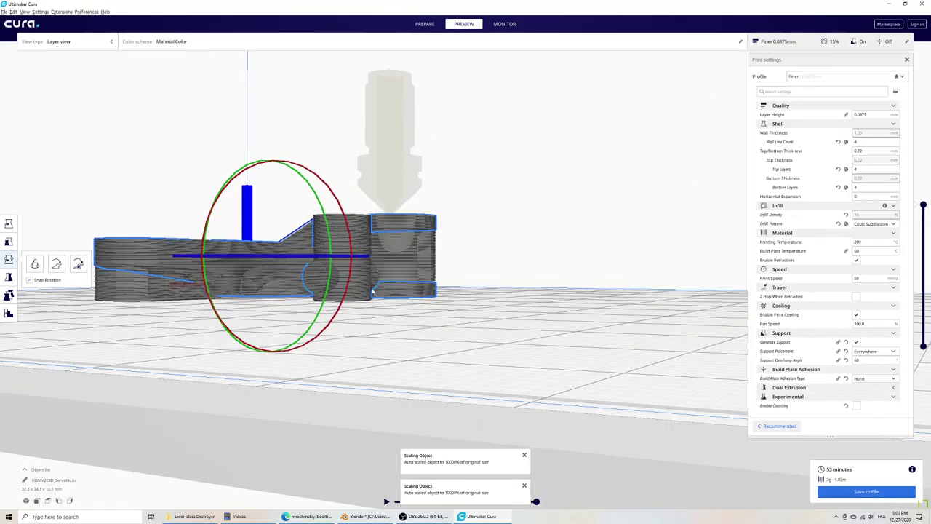
{"action": "right_click_drag", "start_coordinate": [409, 241], "coordinate": [485, 345]}
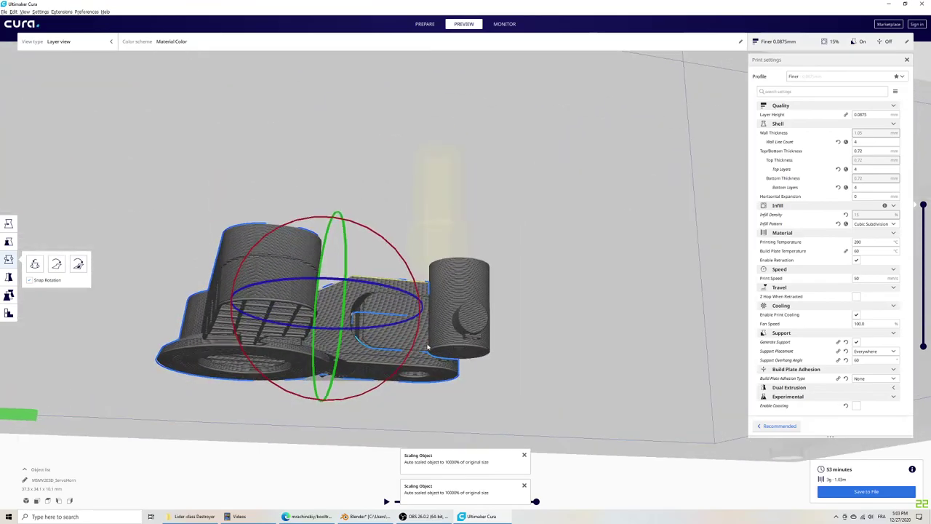
{"action": "right_click_drag", "start_coordinate": [428, 348], "coordinate": [586, 401]}
{"action": "mouse_move", "coordinate": [507, 386]}
{"action": "right_mouse_down"}
{"action": "mouse_move", "coordinate": [271, 322]}
{"action": "mouse_move", "coordinate": [383, 371]}
{"action": "right_mouse_up"}
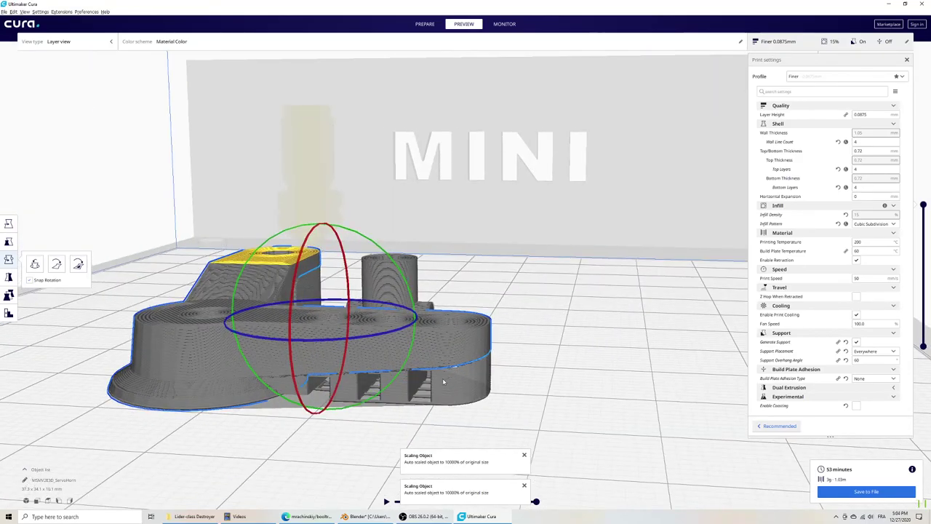
{"action": "mouse_move", "coordinate": [443, 381]}
{"action": "right_mouse_down"}
{"action": "mouse_move", "coordinate": [417, 393]}
{"action": "mouse_move", "coordinate": [383, 347]}
{"action": "right_mouse_up"}
{"action": "right_click_drag", "start_coordinate": [156, 293], "coordinate": [203, 167]}
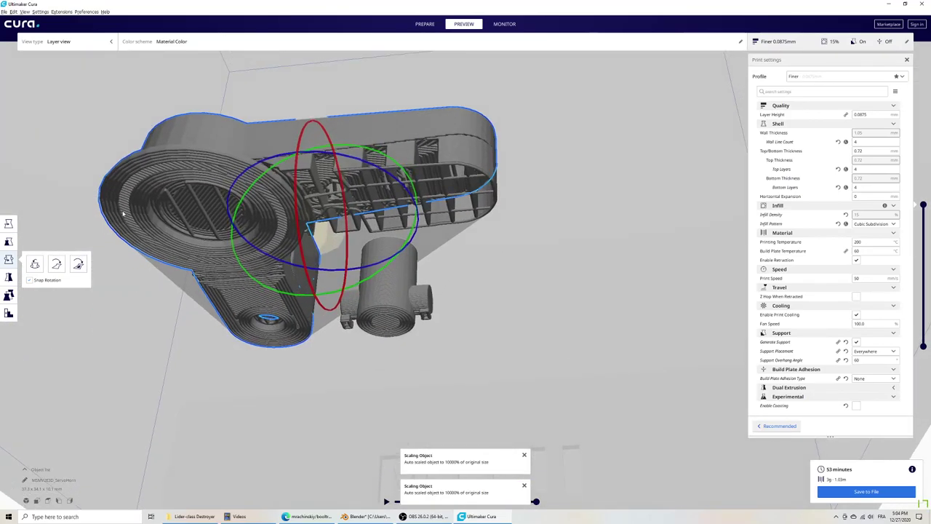
{"action": "right_click_drag", "start_coordinate": [123, 220], "coordinate": [224, 264]}
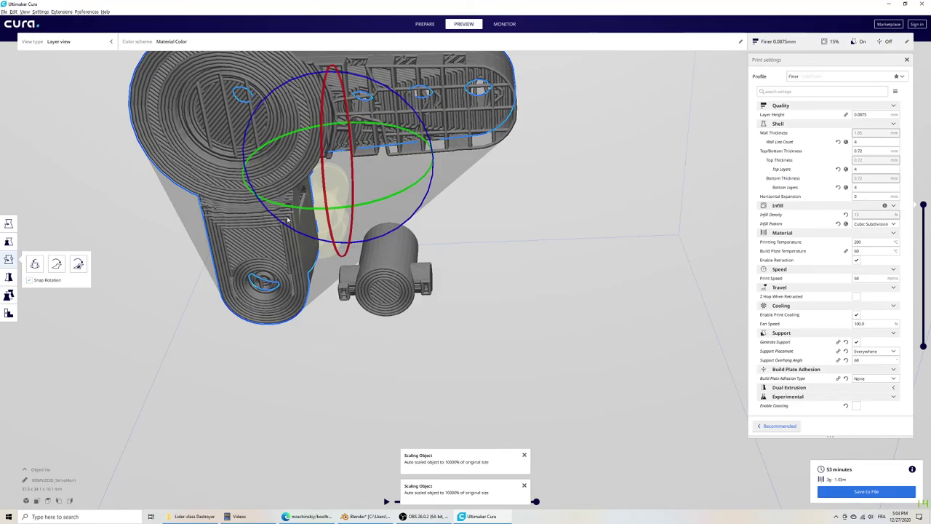
{"action": "mouse_move", "coordinate": [287, 218]}
{"action": "right_mouse_down"}
{"action": "mouse_move", "coordinate": [393, 267]}
{"action": "mouse_move", "coordinate": [350, 399]}
{"action": "mouse_move", "coordinate": [423, 220]}
{"action": "mouse_move", "coordinate": [421, 248]}
{"action": "right_mouse_up"}
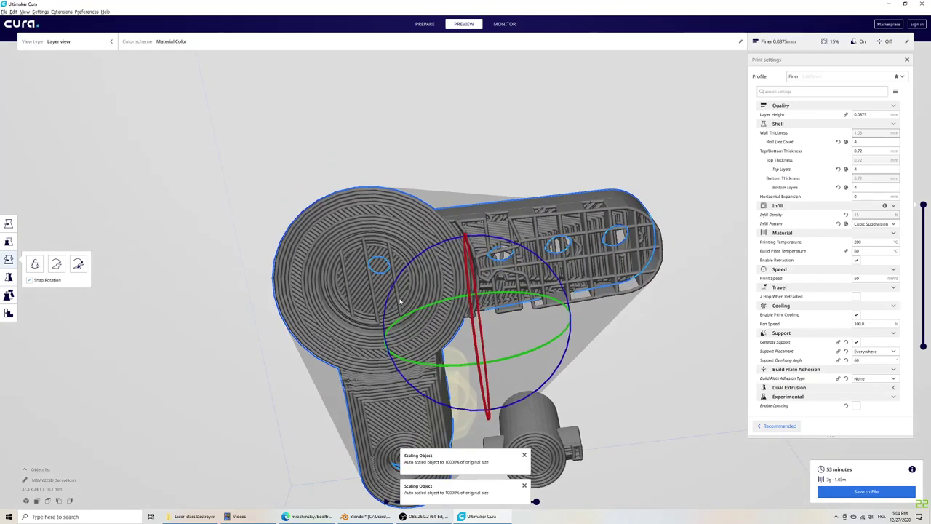
{"action": "mouse_move", "coordinate": [387, 298]}
{"action": "right_mouse_down"}
{"action": "mouse_move", "coordinate": [379, 408]}
{"action": "mouse_move", "coordinate": [842, 488]}
{"action": "right_mouse_up"}
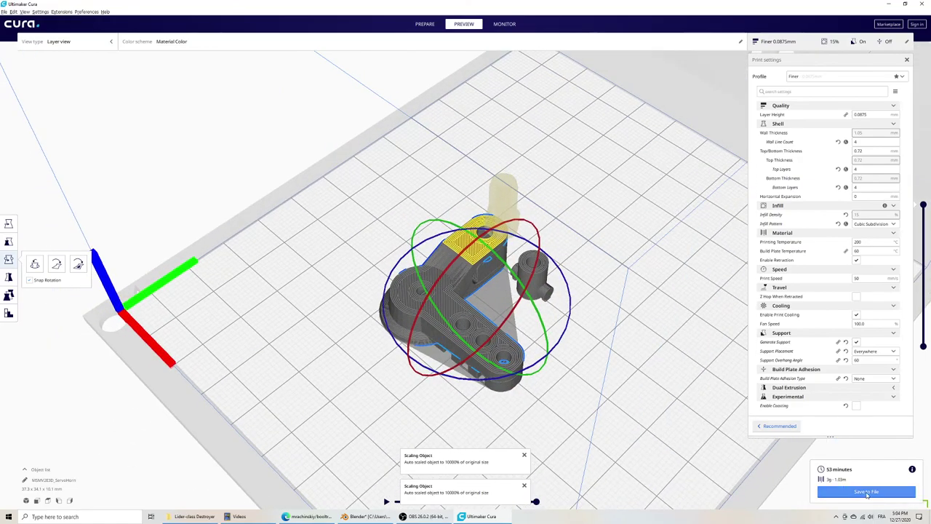
Step: Save the G-code as MSMV2E3D_ServoHorn.gcode in the OneDrive Documents folder
{"action": "left_click", "coordinate": [855, 489]}
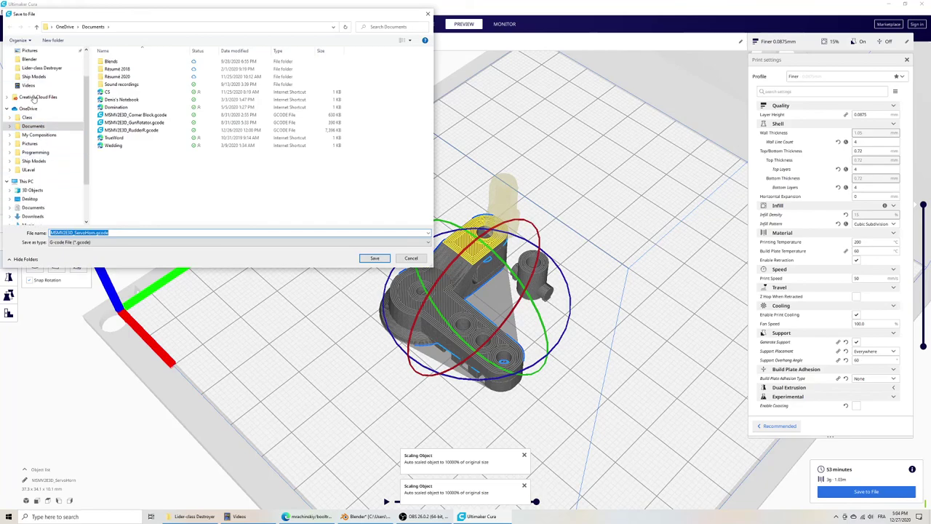
{"action": "scroll", "coordinate": [40, 169], "scroll_direction": "down", "scroll_amount": 1}
{"action": "scroll", "coordinate": [73, 126], "scroll_direction": "down", "scroll_amount": 1}
{"action": "scroll", "coordinate": [74, 126], "scroll_direction": "down", "scroll_amount": 1}
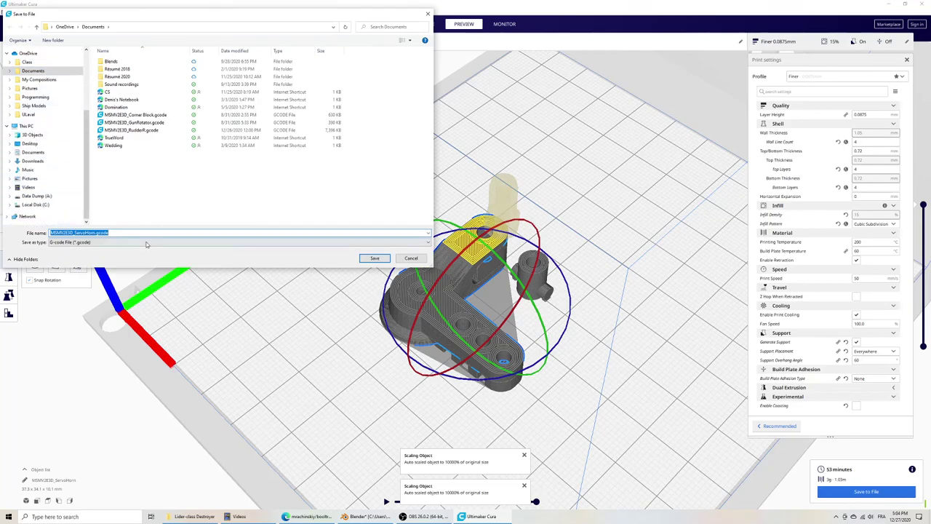
{"action": "left_click", "coordinate": [375, 259]}
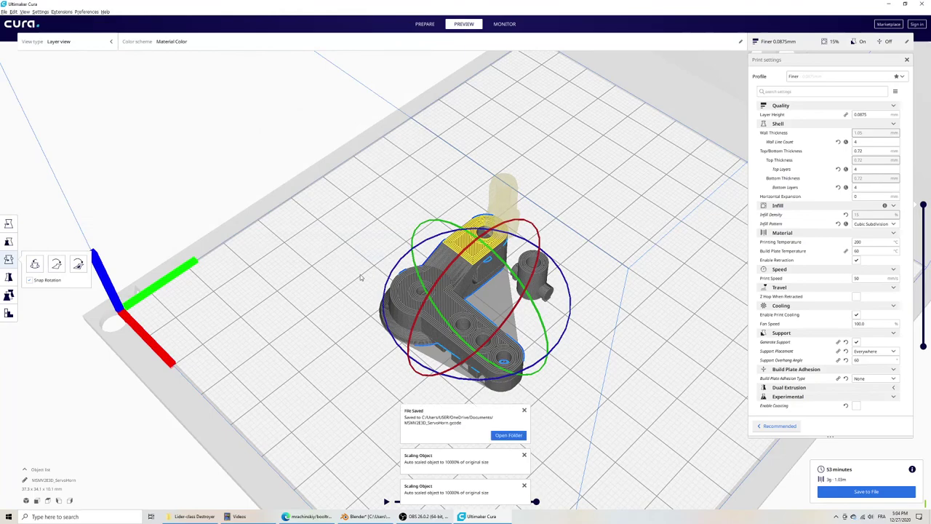